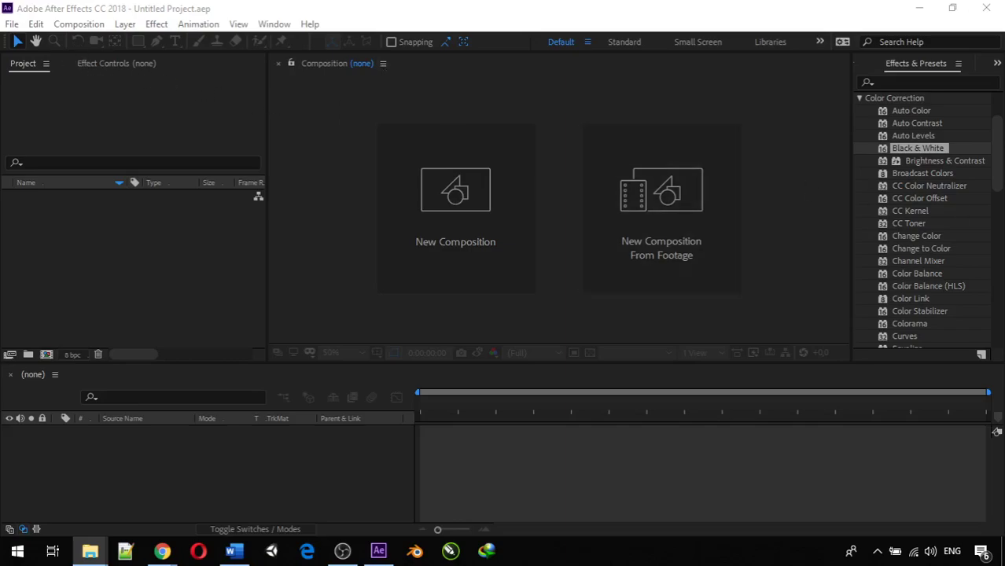
- Import White_Smoke.mov, video_2.mp4 and grand-canyon-sunset.jpg into the project and preview the smoke footage up to about 6 seconds
drag(976, 303, 157, 275)
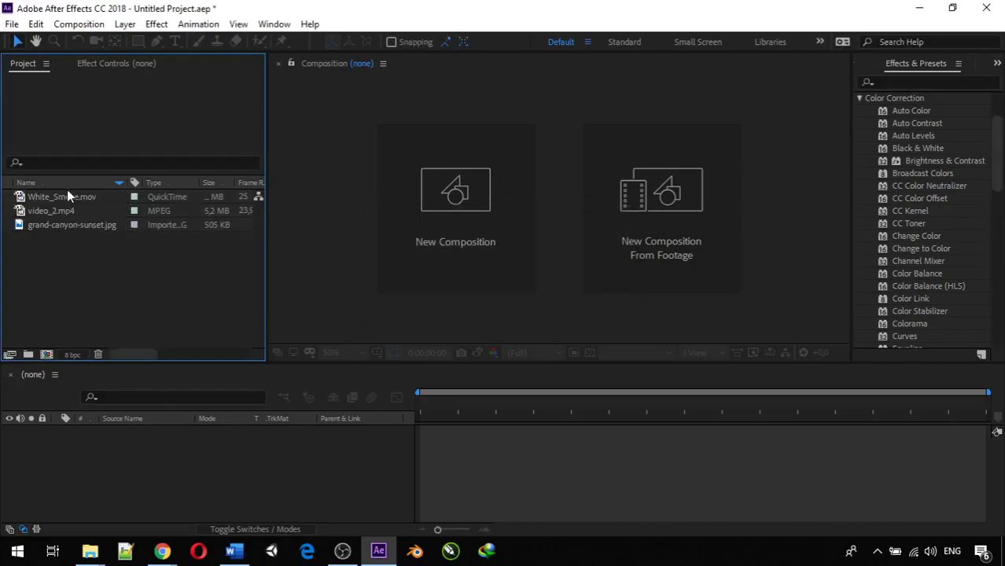
click(67, 197)
double_click(67, 196)
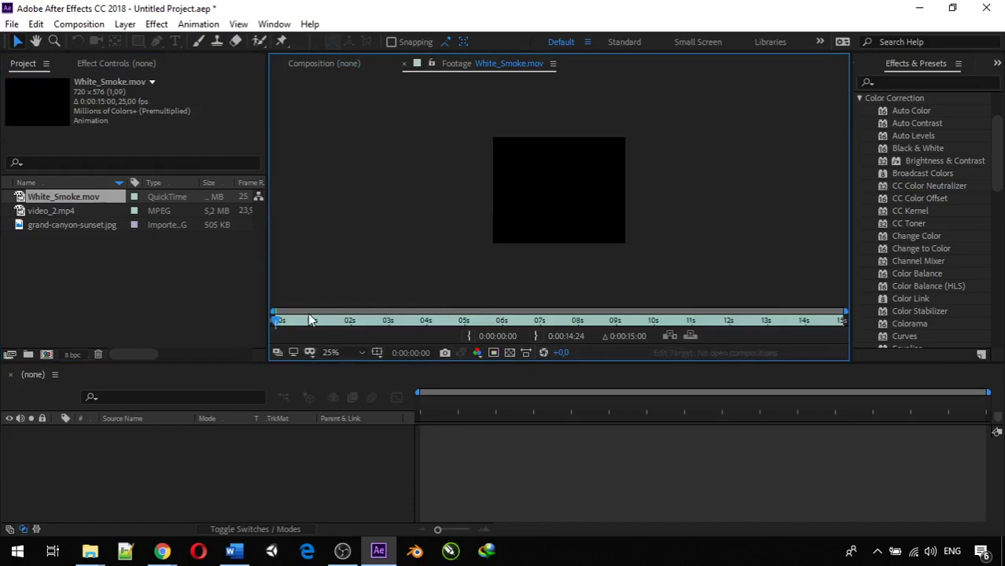
drag(296, 321, 511, 322)
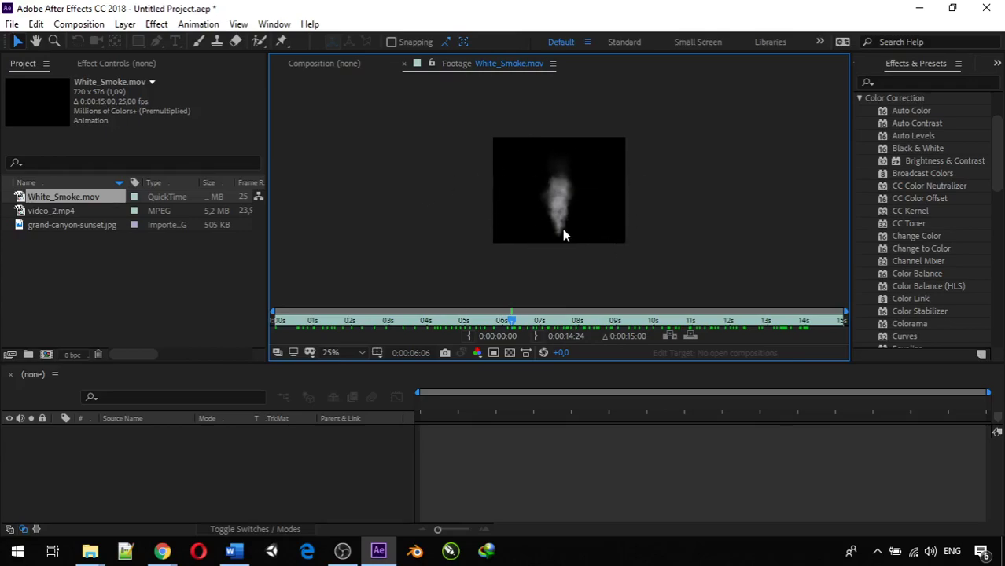
- Preview the video_2.mp4 footage at 50% magnification, scrubbing through its first second
click(55, 210)
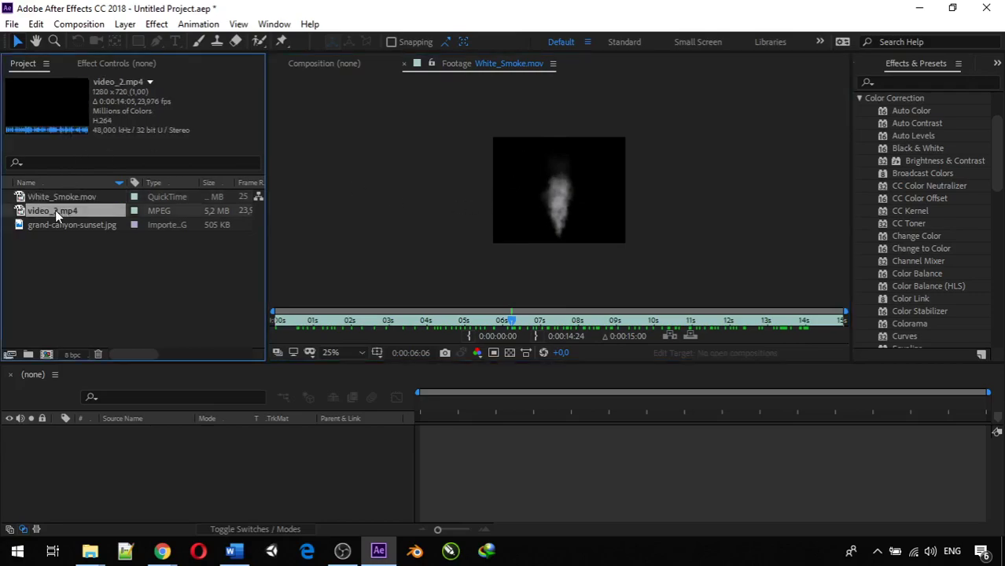
double_click(55, 210)
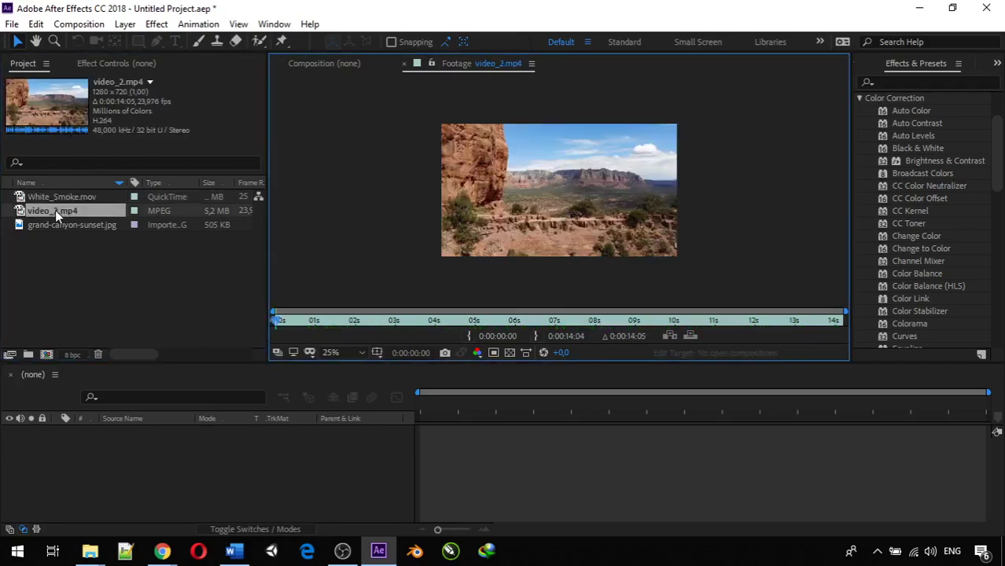
key(period)
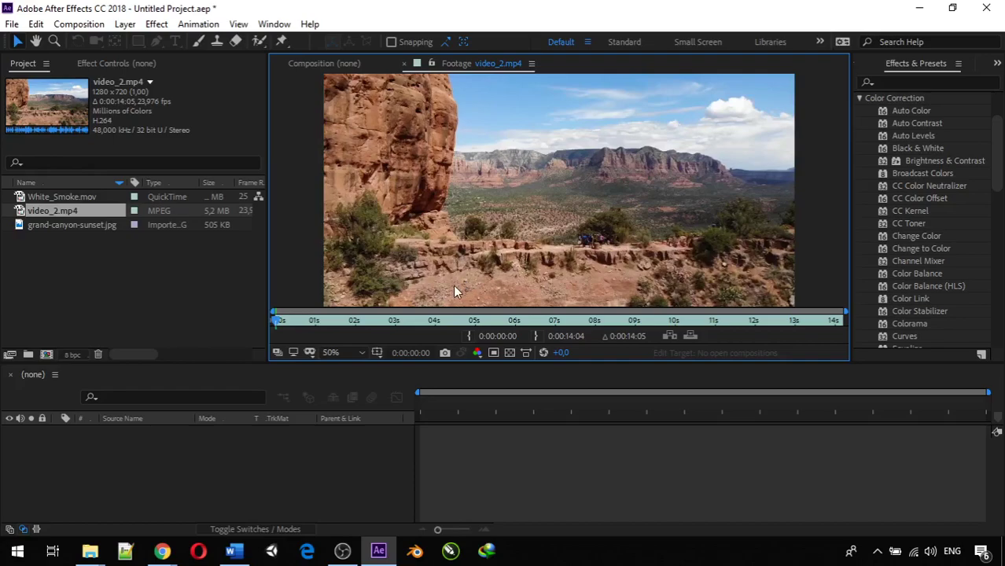
mouse_move(308, 319)
mouse_down()
mouse_move(450, 319)
mouse_move(490, 308)
mouse_move(539, 319)
mouse_move(313, 318)
mouse_up()
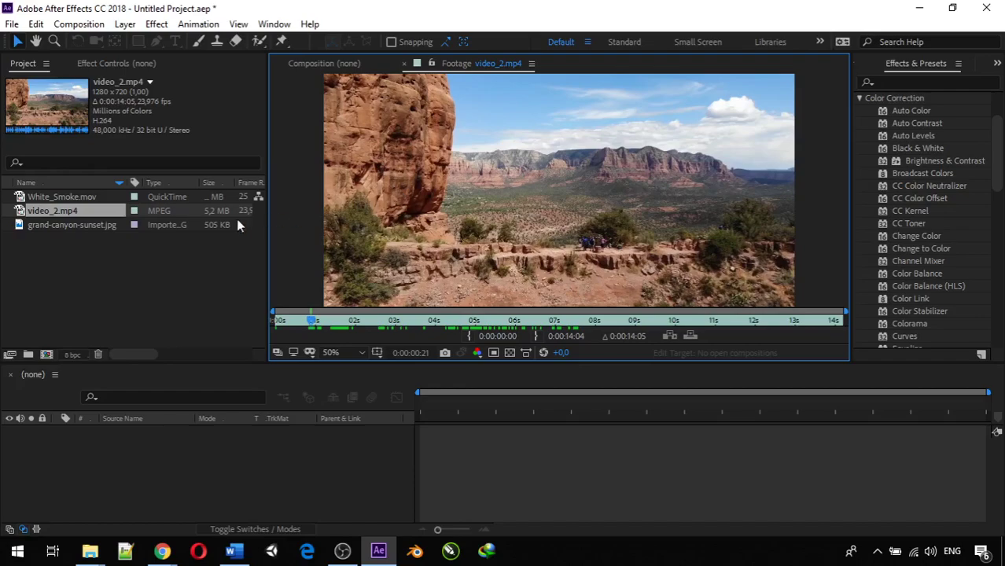
- View the grand-canyon-sunset.jpg image in full, look at video_2.mp4 again and close the footage previews
double_click(90, 227)
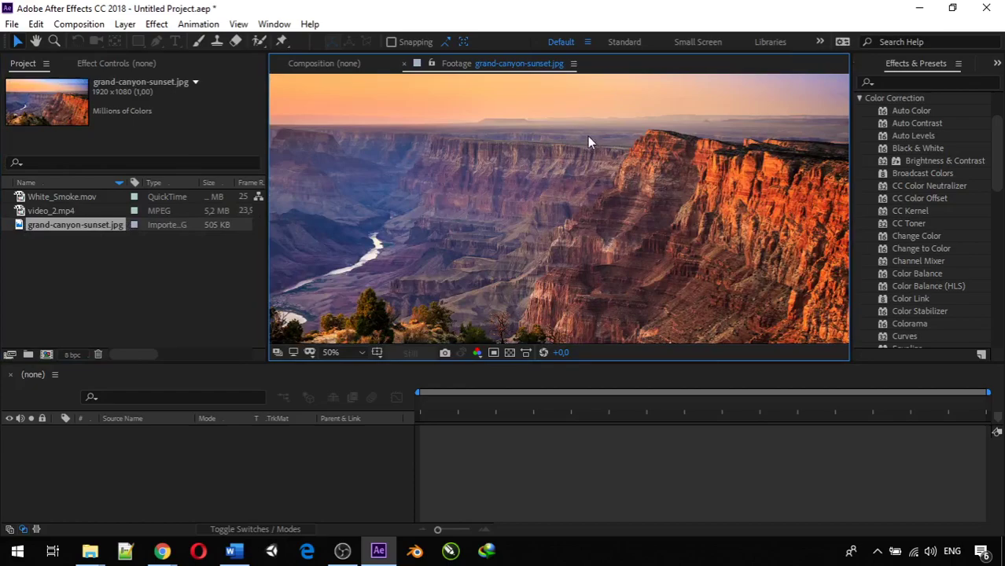
scroll(585, 190, down, 5)
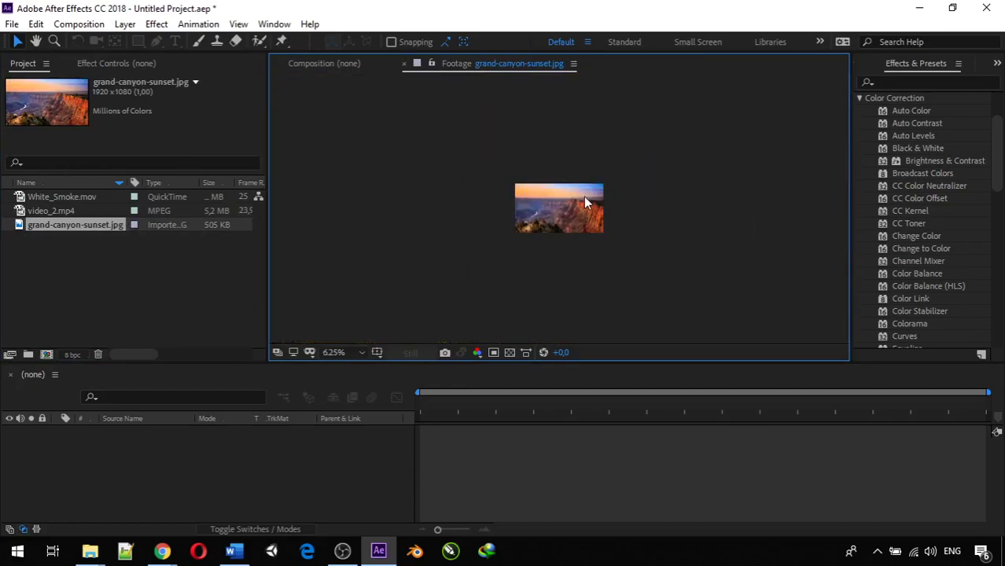
scroll(585, 203, up, 2)
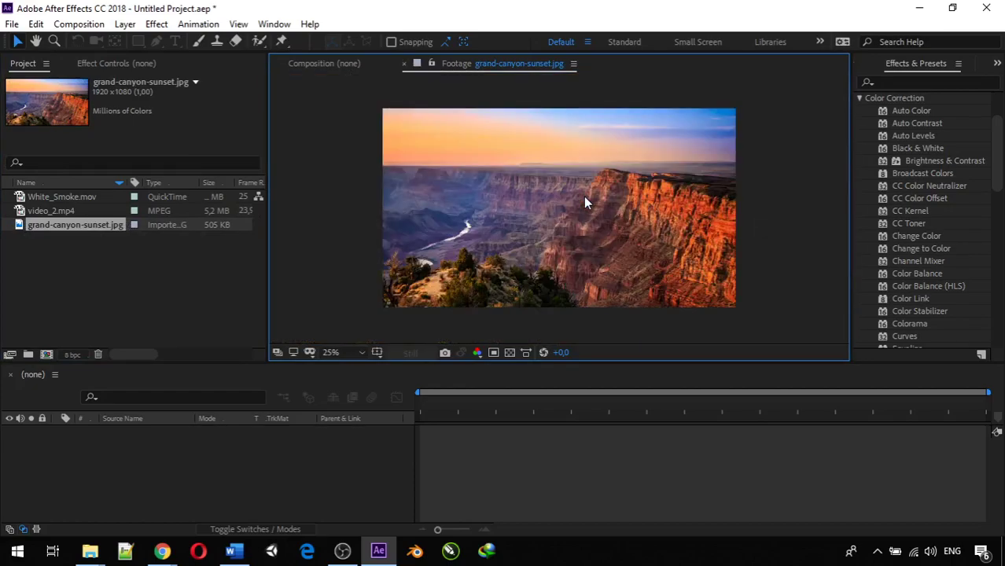
click(403, 64)
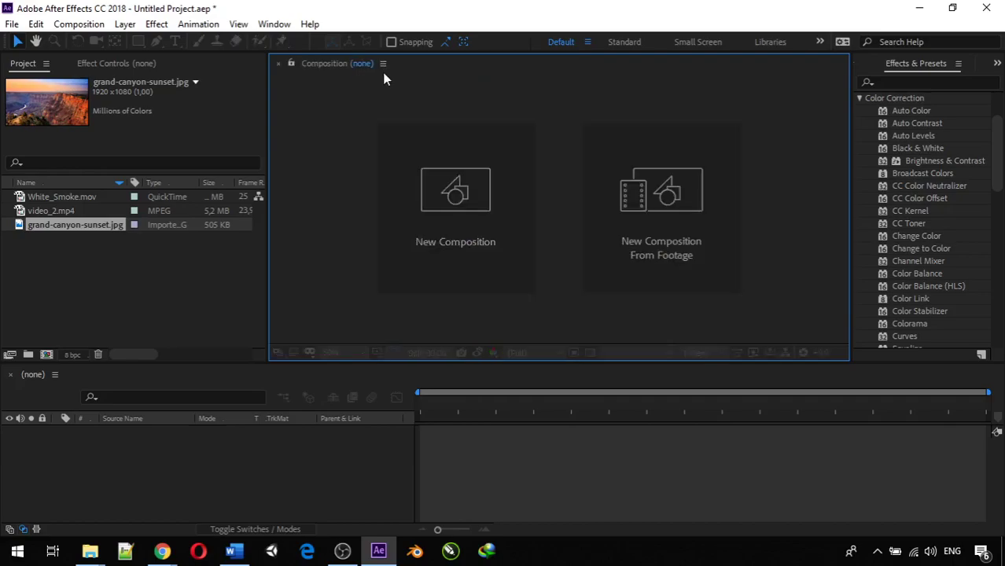
double_click(85, 210)
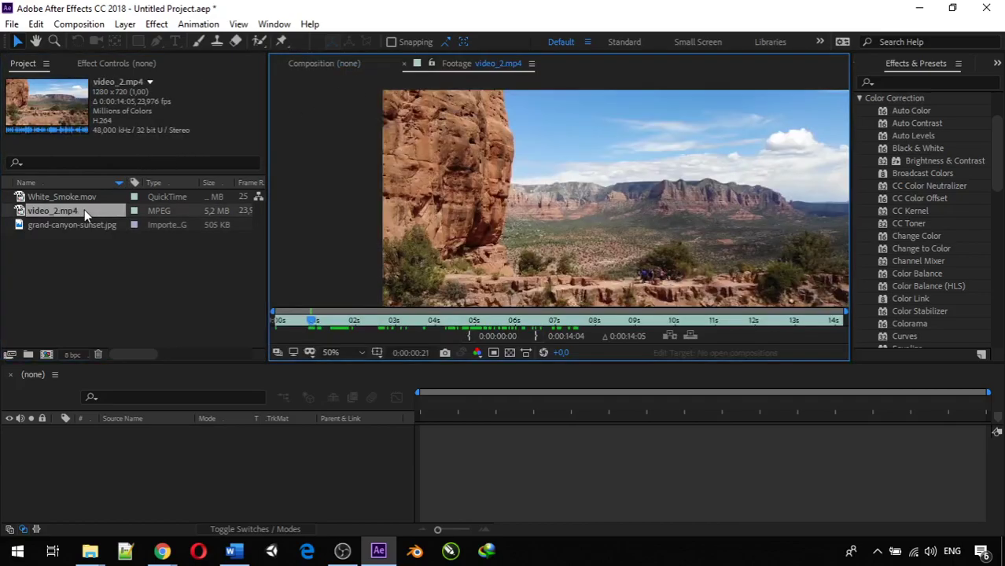
click(404, 64)
drag(99, 256, 66, 255)
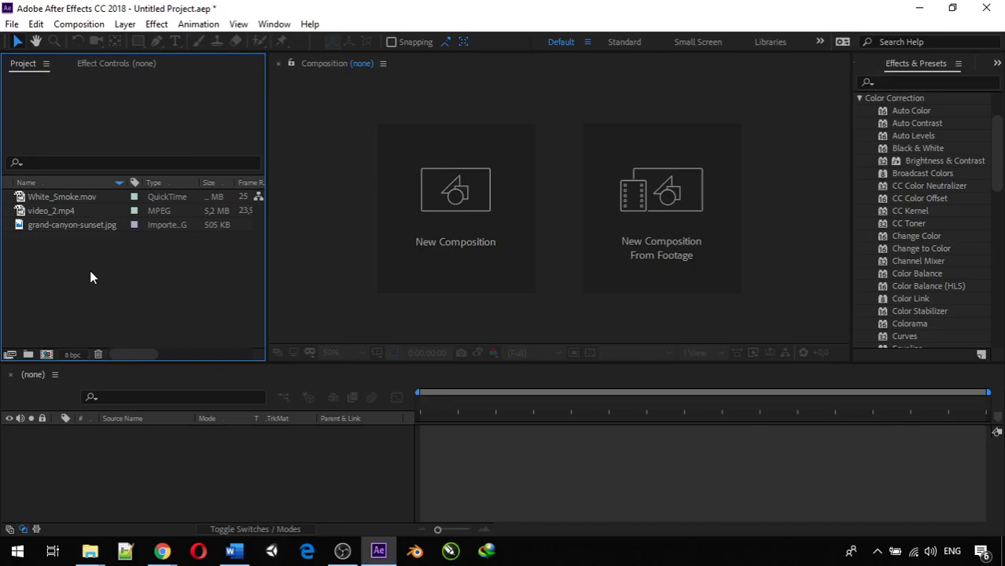
- Rename the video_2.mp4 footage in the project as Canyon
click(66, 212)
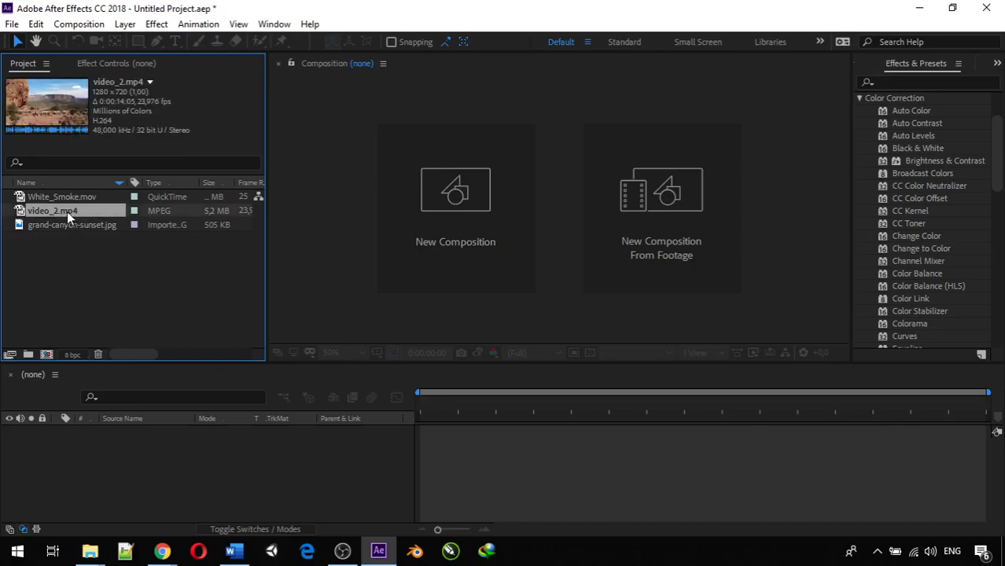
right_click(67, 212)
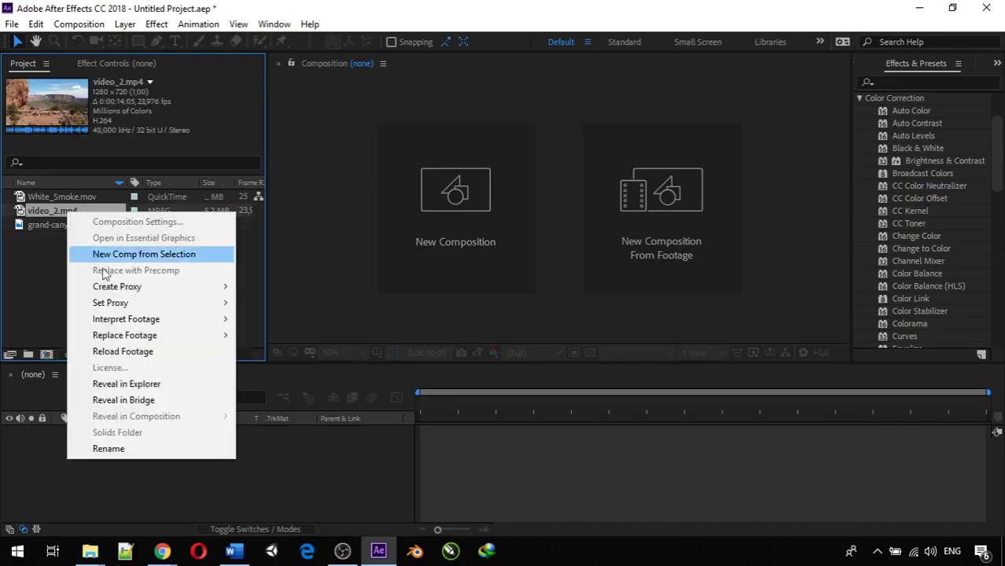
click(169, 449)
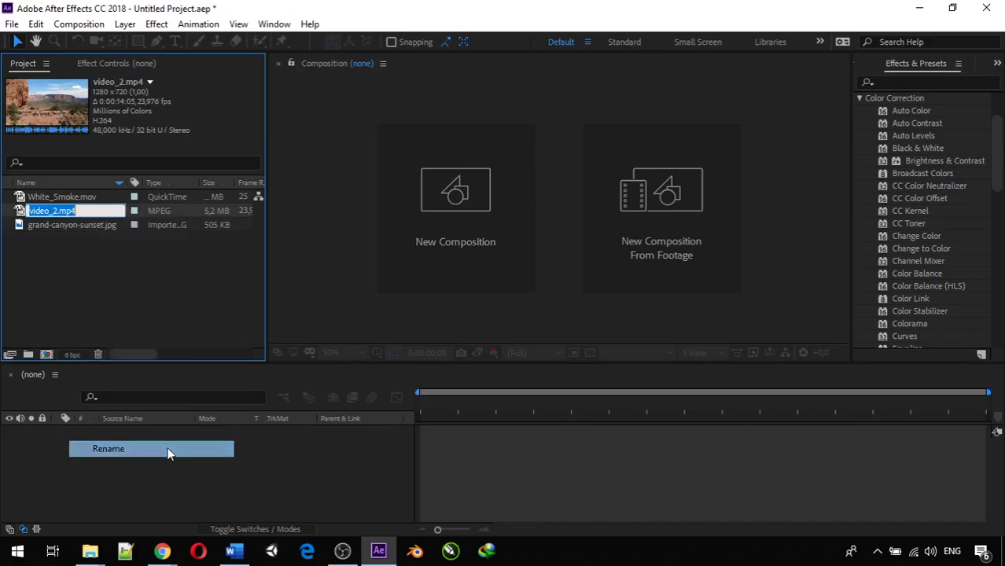
text(Canyon)
key(Return)
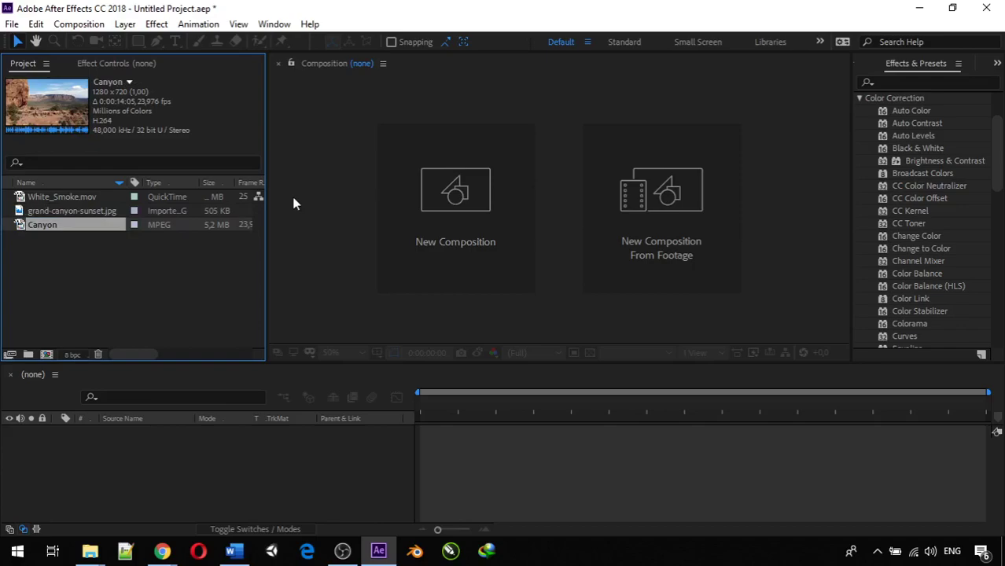
- Rename the White_Smoke.mov footage in the project as WhiteSmoke
right_click(71, 188)
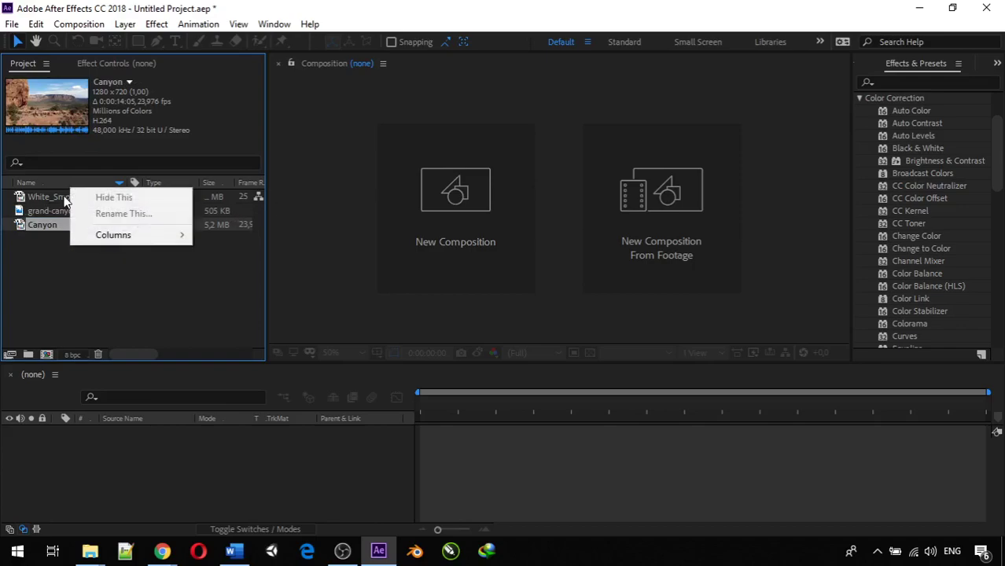
right_click(63, 197)
click(102, 434)
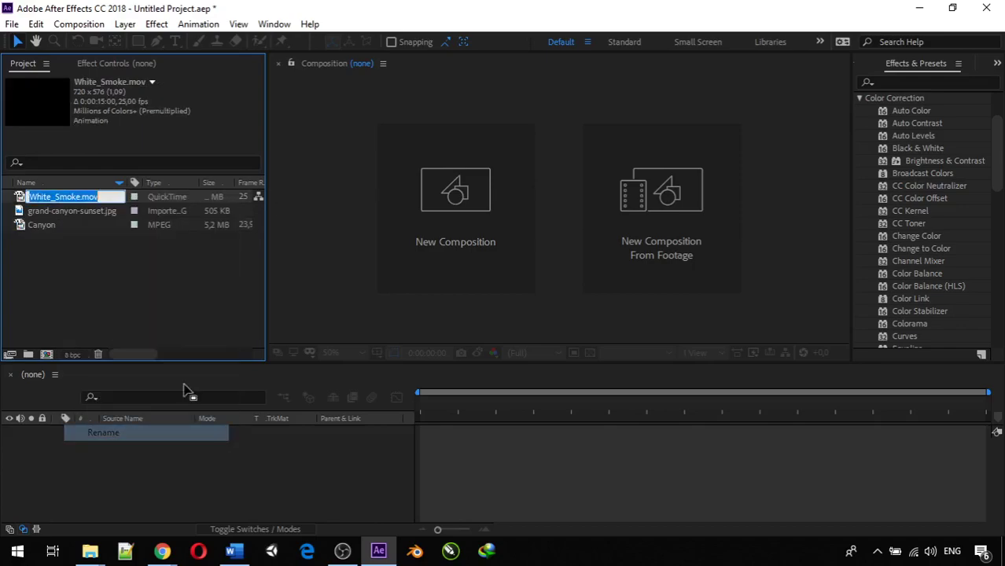
text(White)
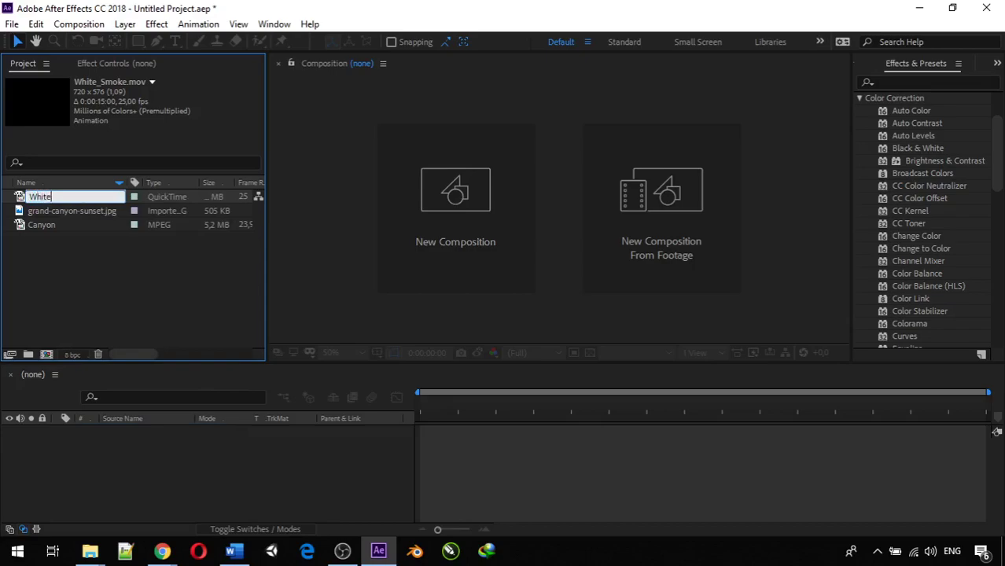
text(Smoke)
key(Return)
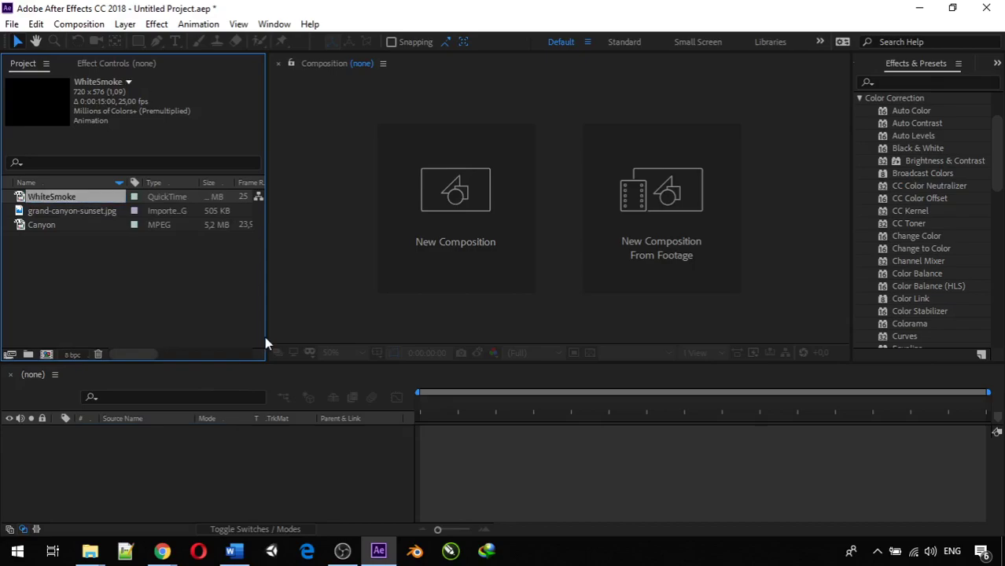
- Rename the grand-canyon-sunset.jpg image in the project as BgCanyon and clear the selection
right_click(90, 212)
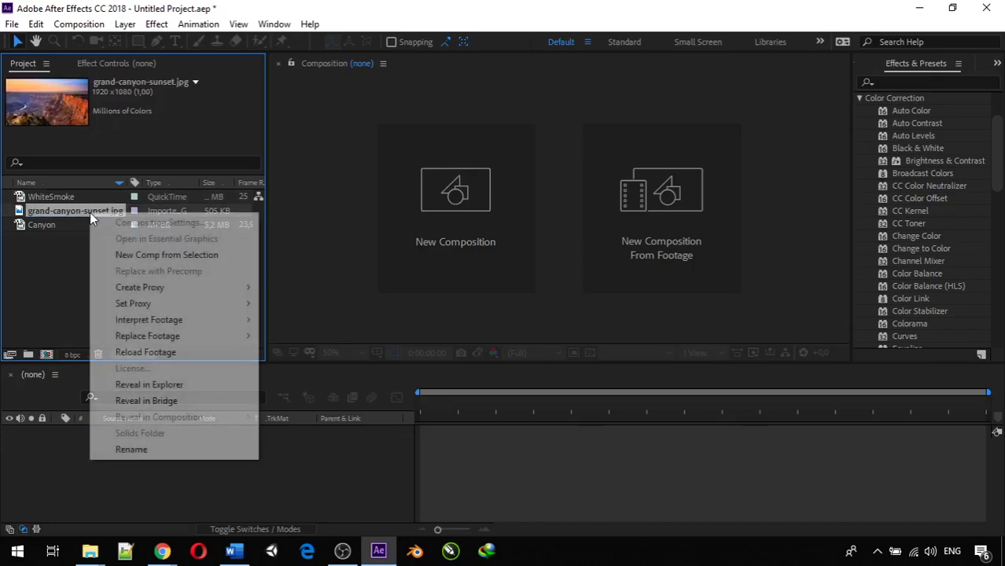
click(132, 449)
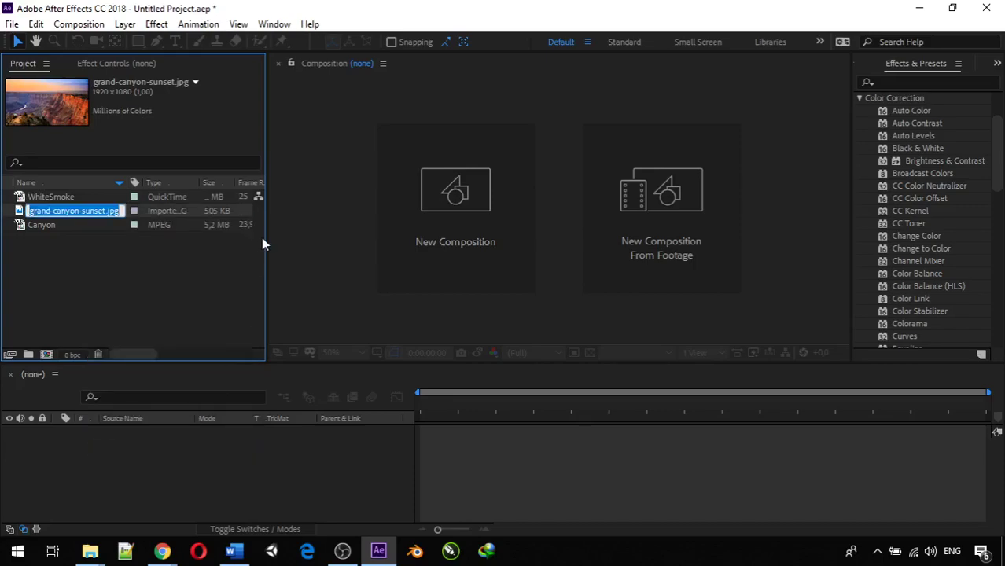
text(BgCa)
text(nyo)
key(Return)
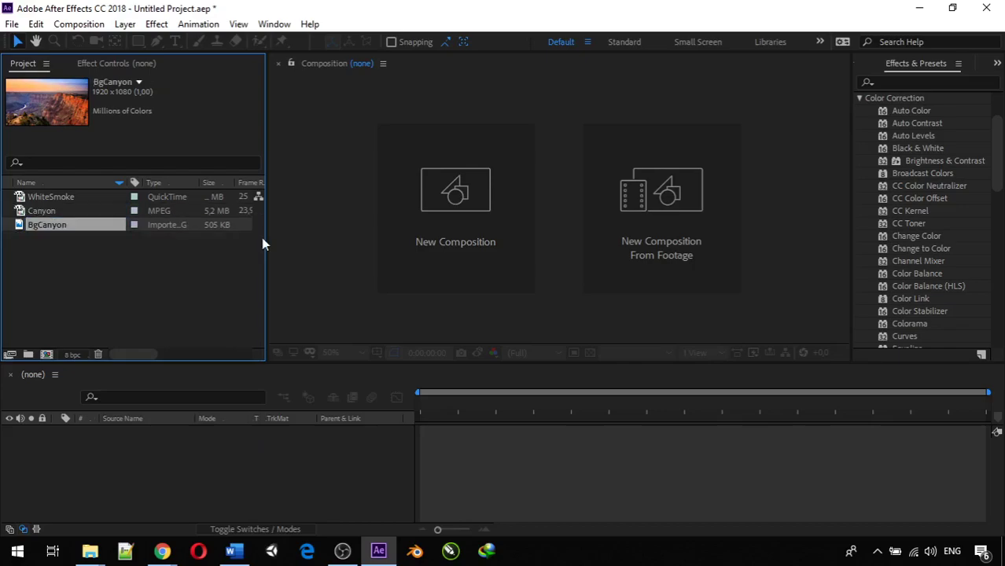
click(188, 268)
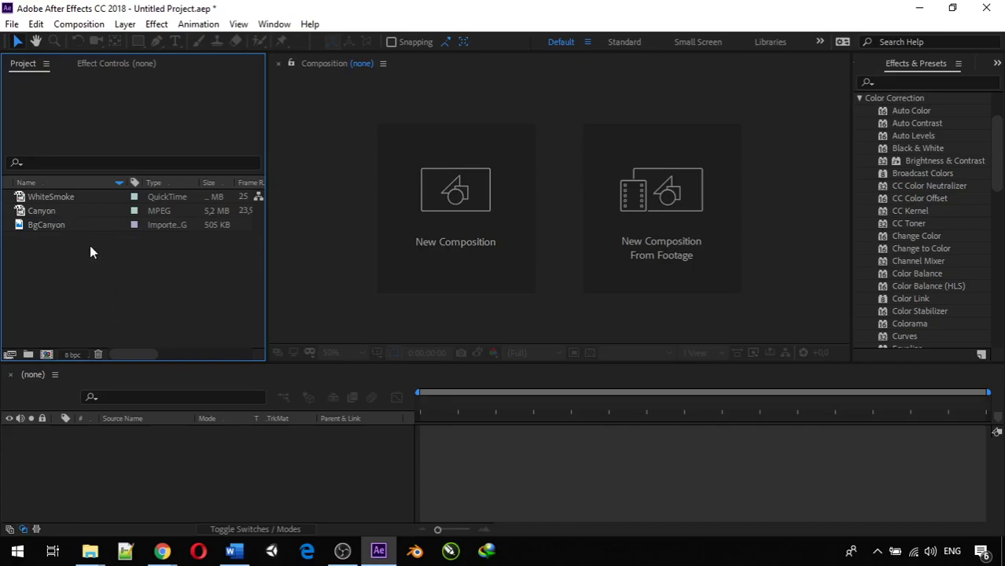
- Create a new composition from the Canyon footage, matching the clip's own settings
drag(55, 212, 101, 447)
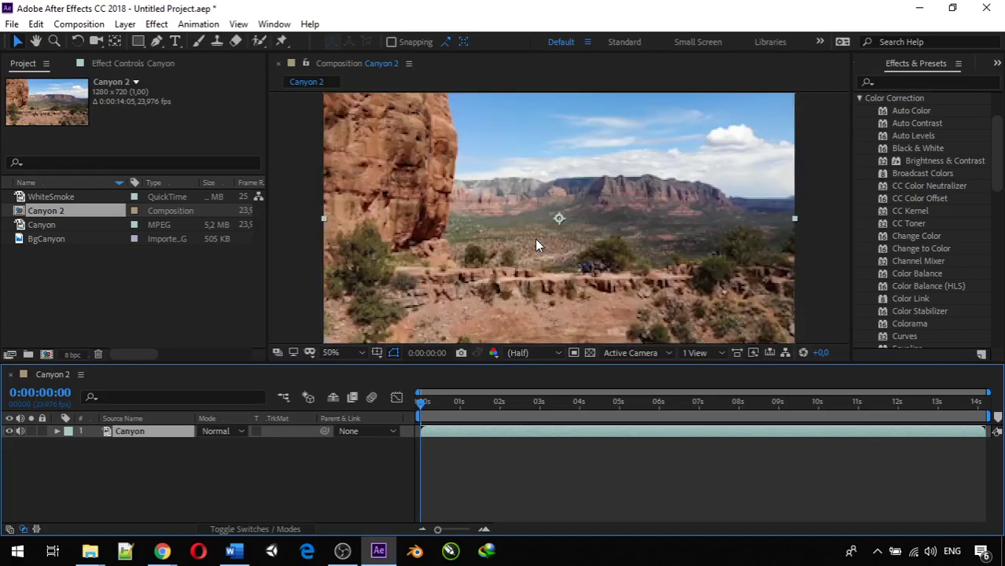
key(period)
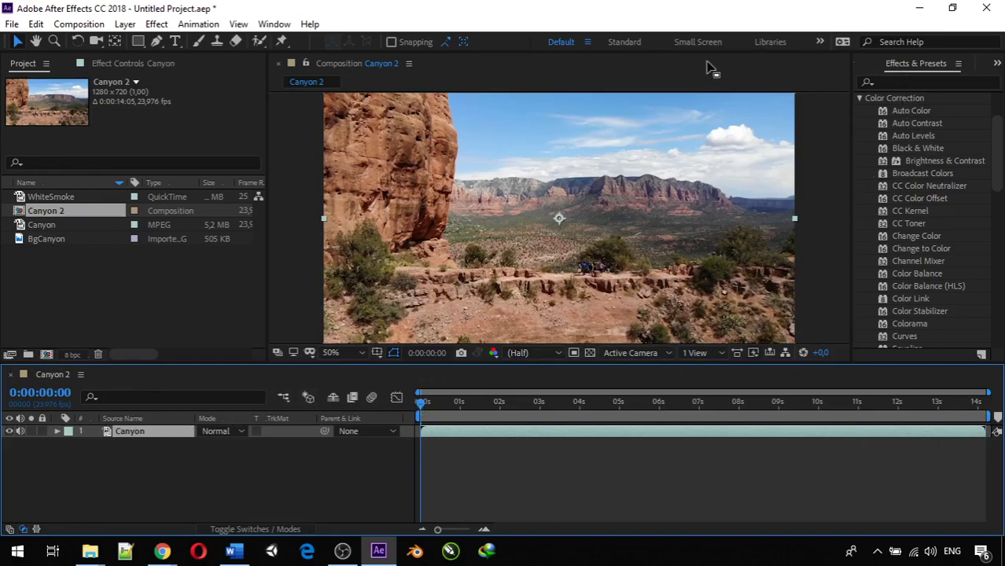
- Bring up the Tracker and run Track Camera on the Canyon layer to analyze and solve its camera motion
click(911, 74)
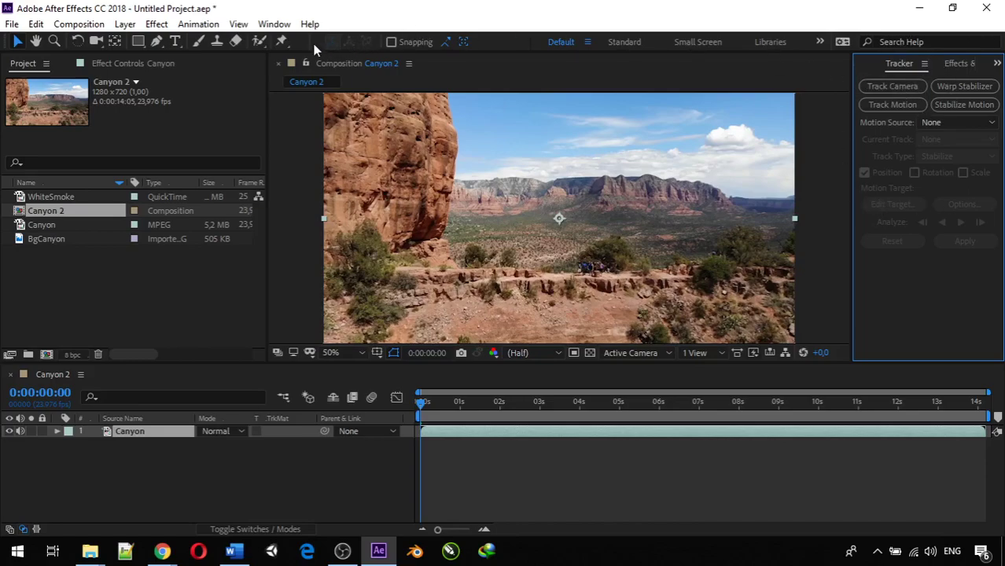
click(277, 25)
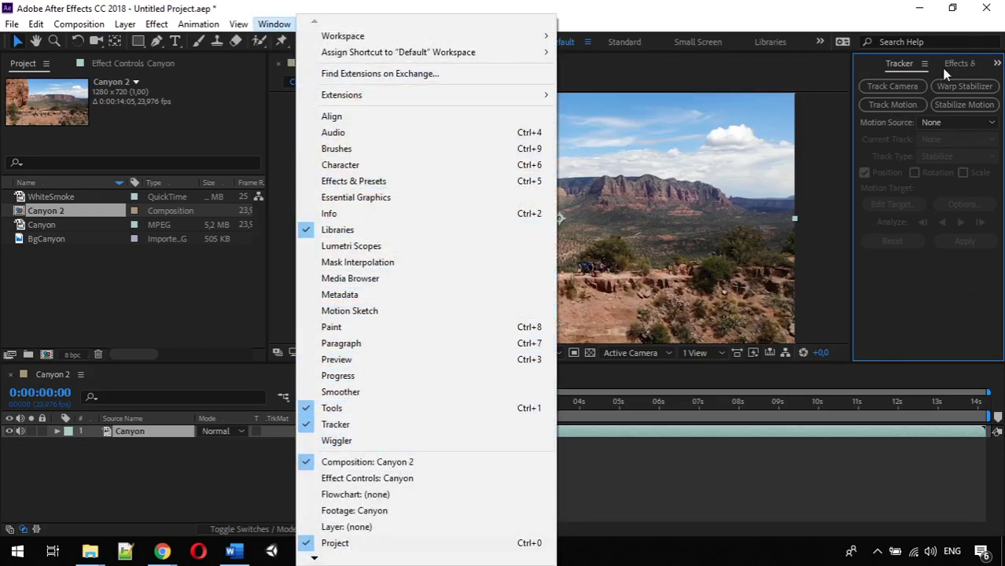
click(905, 64)
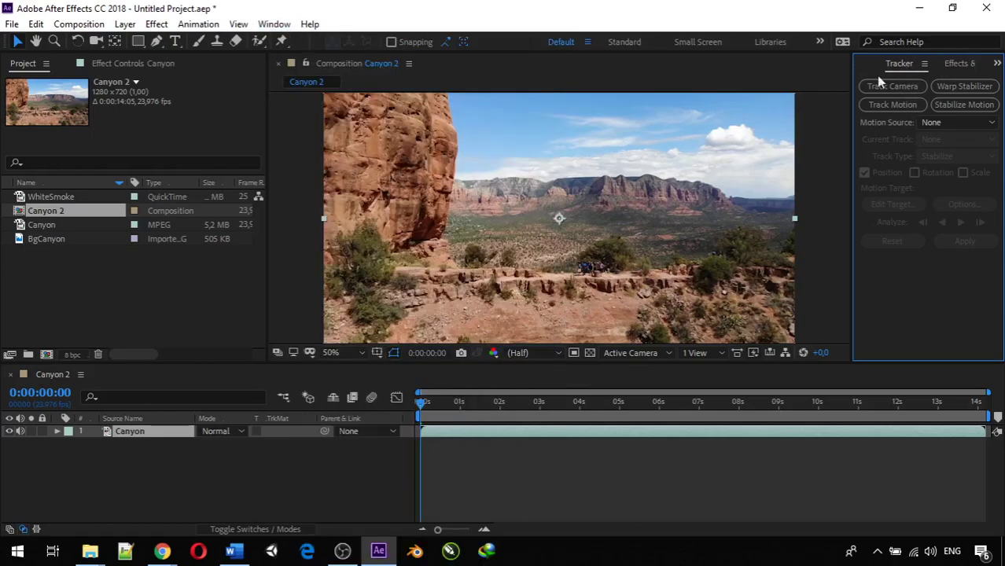
click(150, 431)
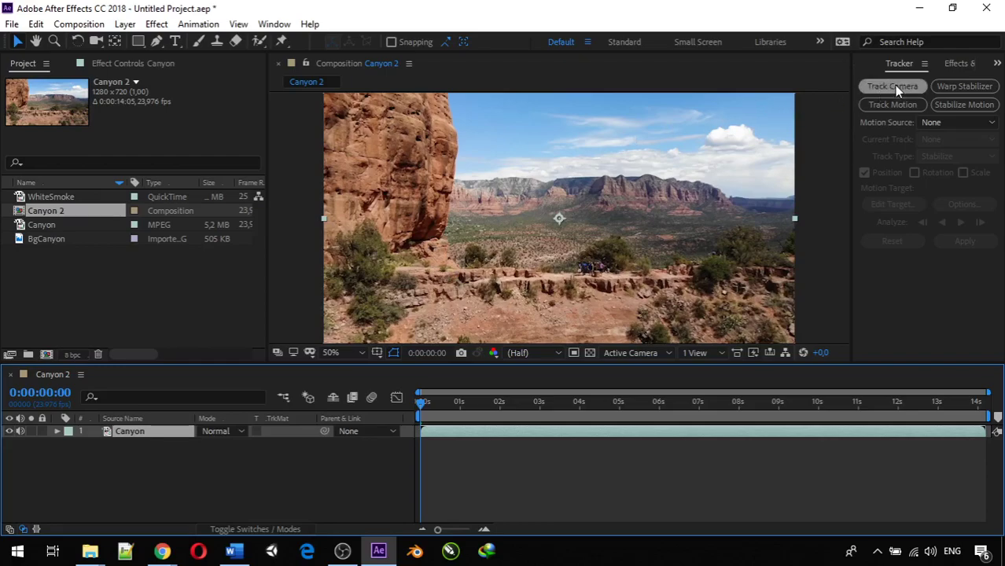
click(164, 511)
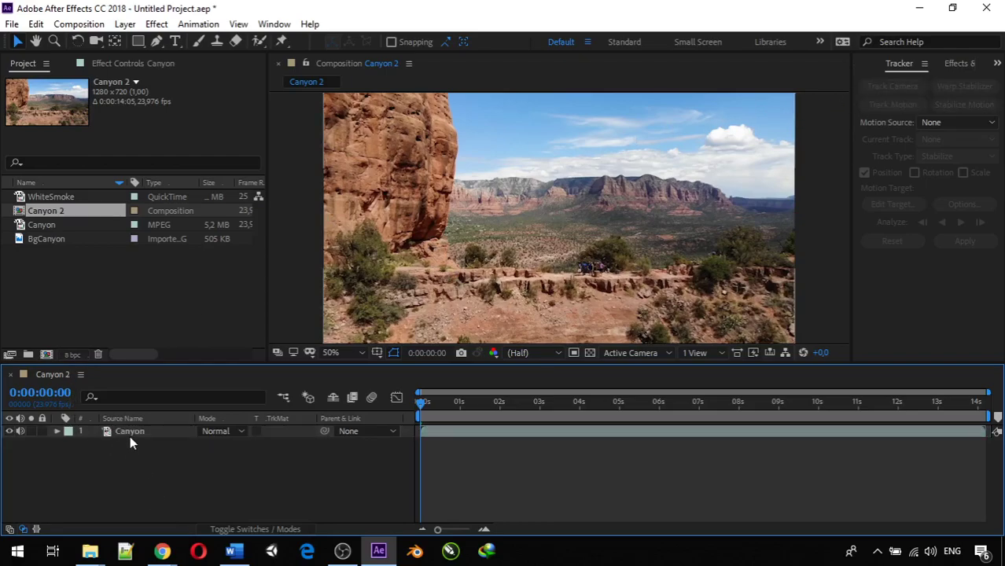
click(129, 432)
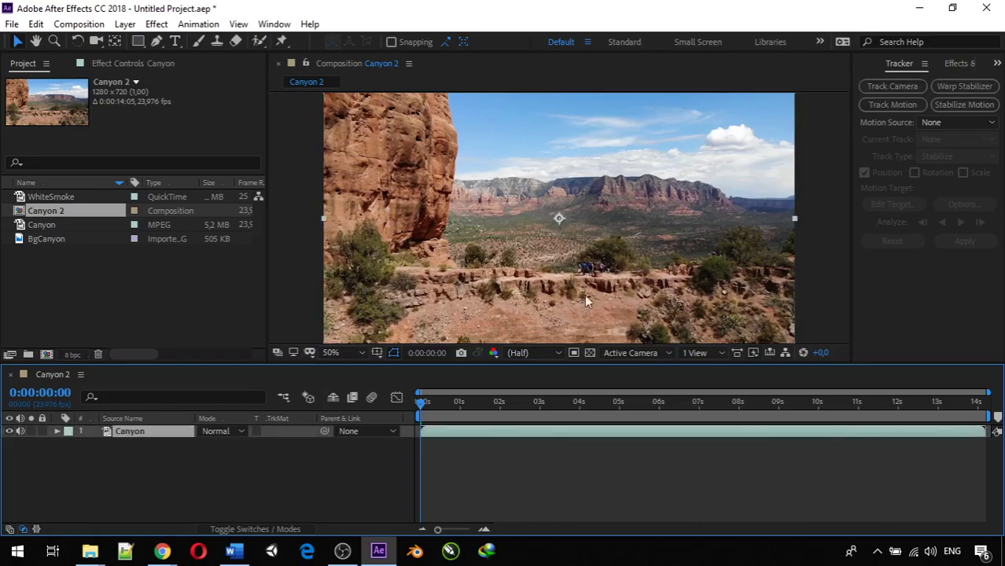
click(879, 88)
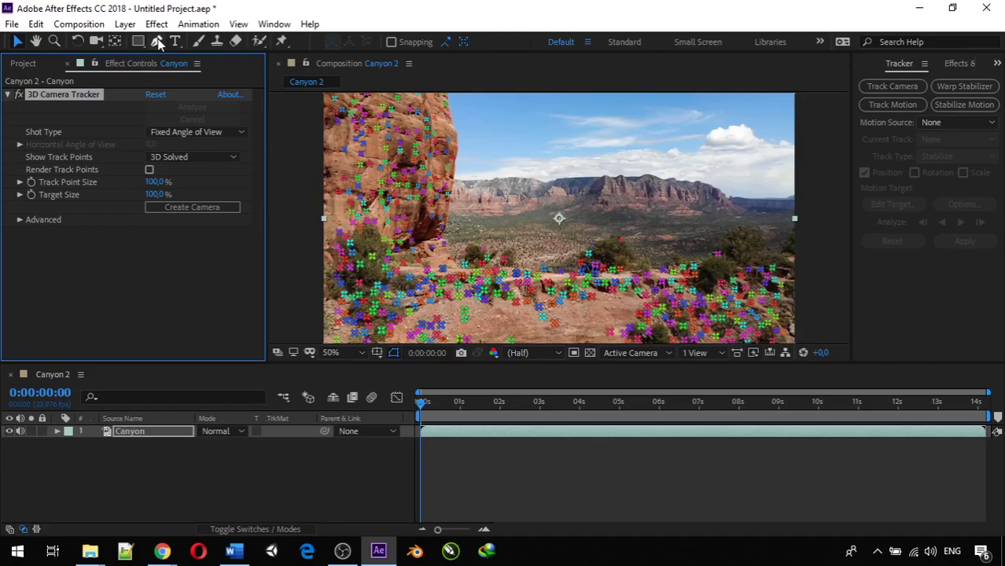
click(18, 41)
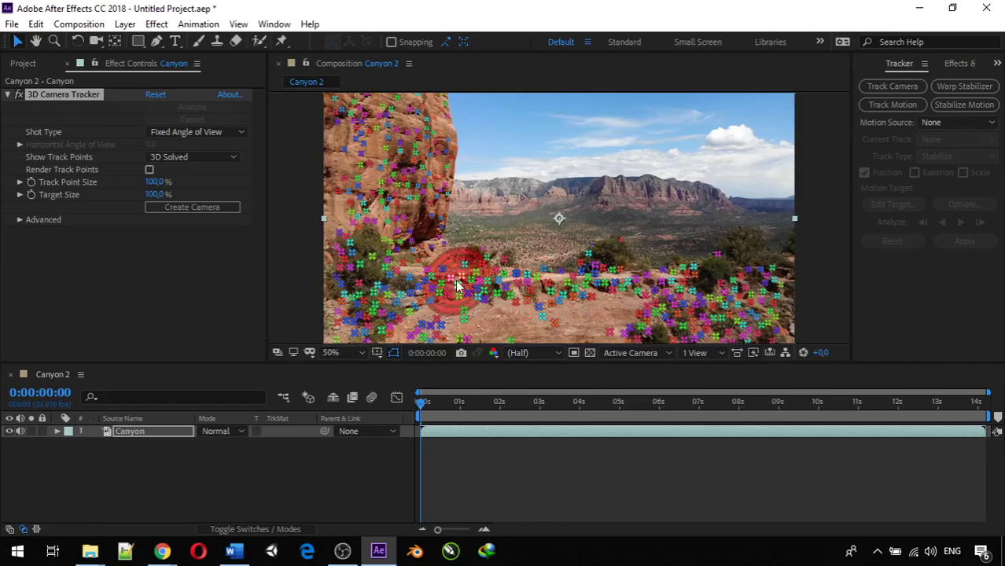
- Deselect the Canyon layer to hide its track points in the composition view
click(606, 146)
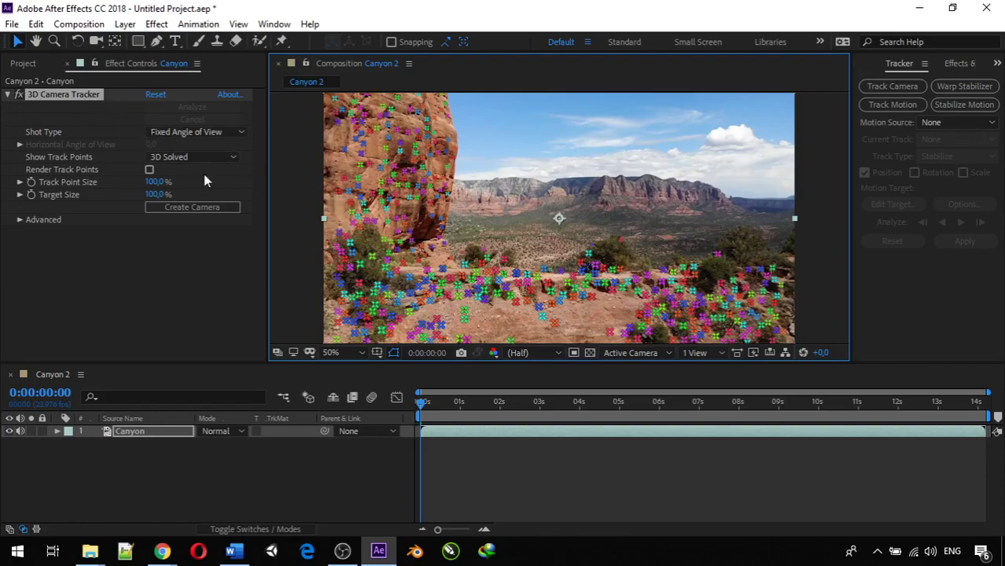
scroll(684, 268, down, 2)
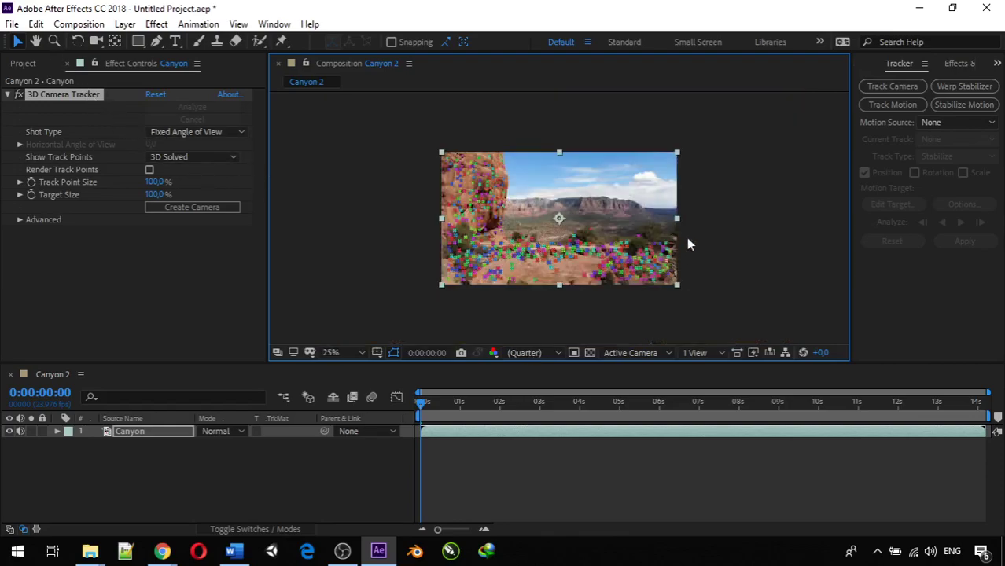
click(776, 198)
scroll(609, 265, up, 2)
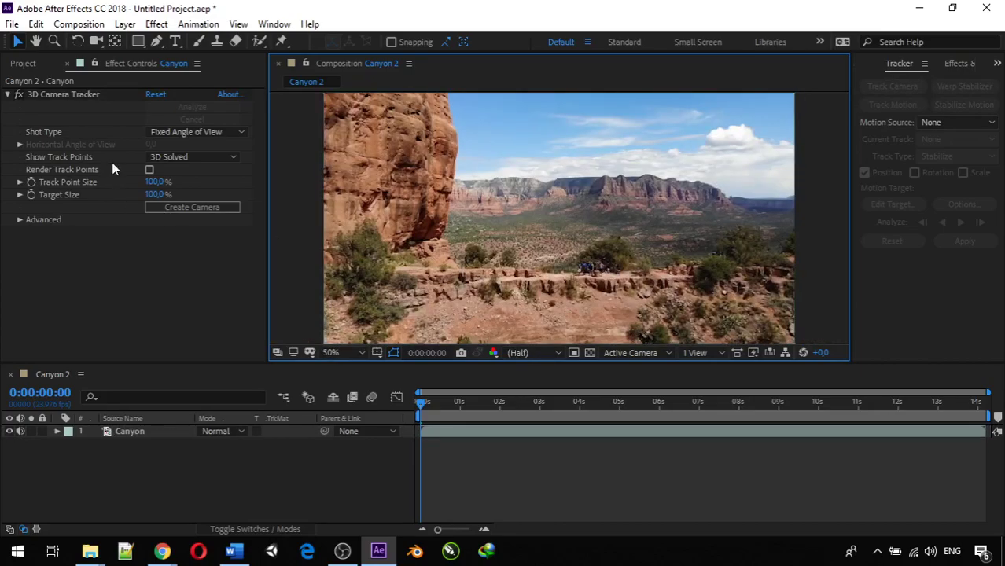
- Select the Canyon layer and redisplay its 3D camera track points by switching Render Track Points on and off again
click(147, 432)
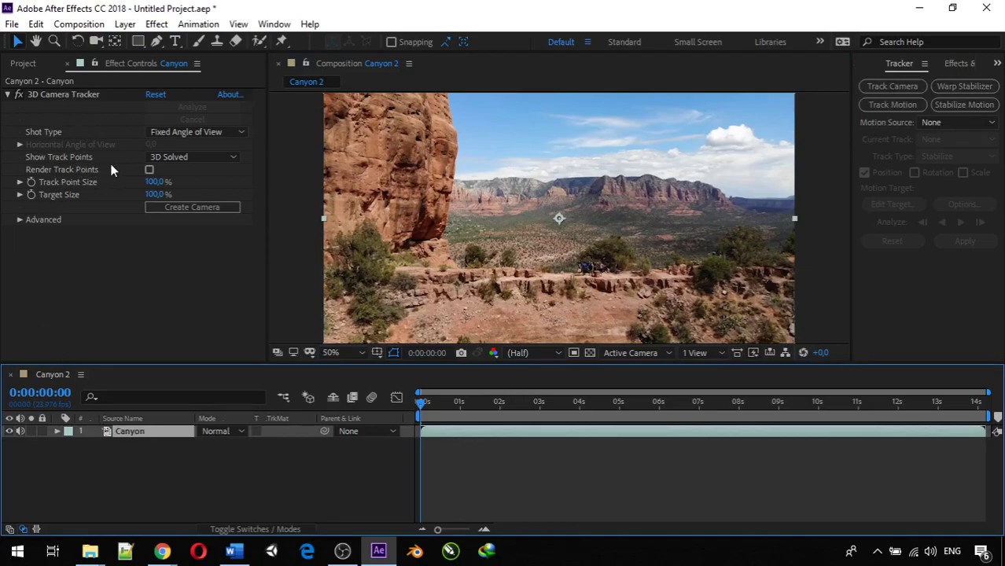
click(121, 63)
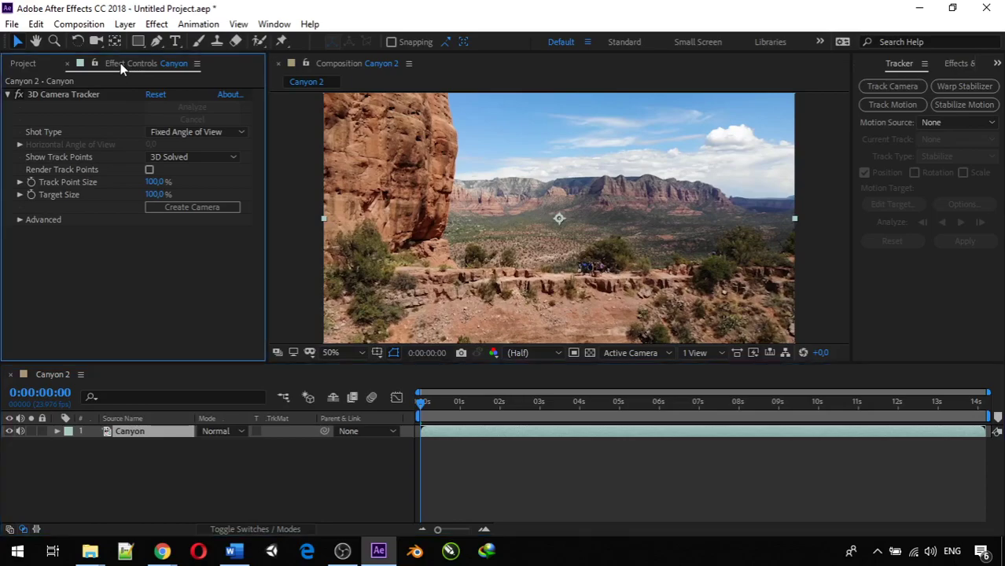
click(149, 170)
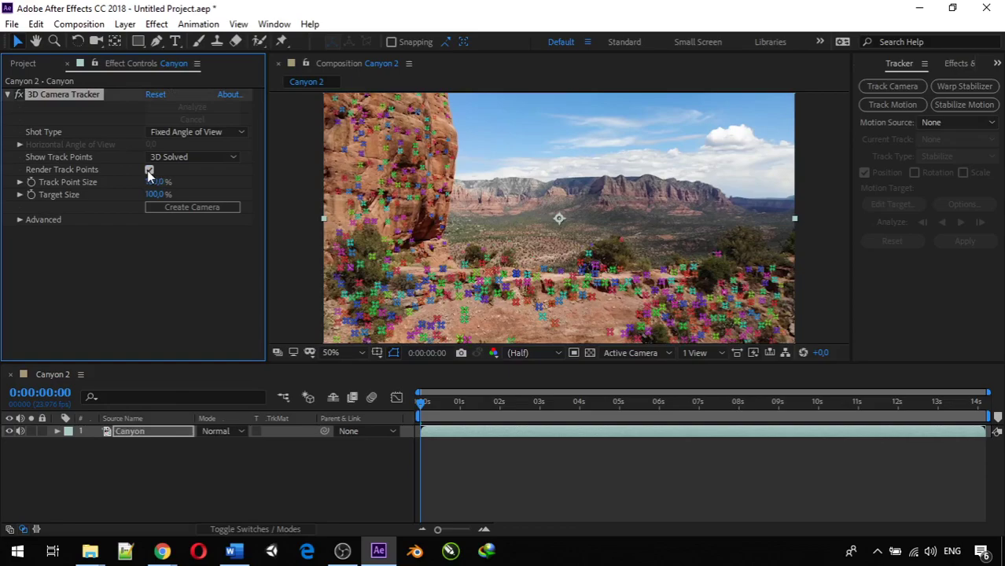
click(149, 169)
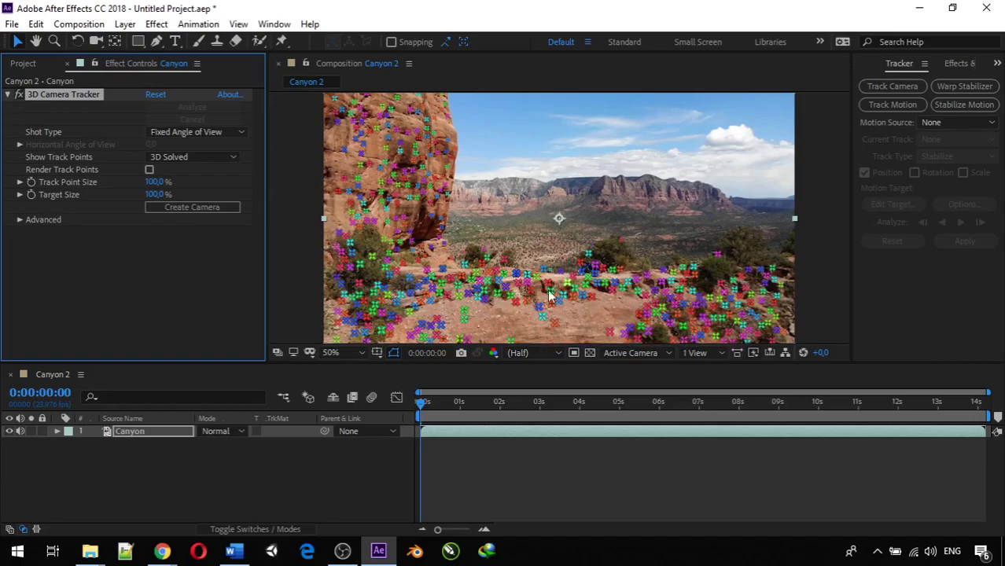
- Create a solid and camera from the track points on the rocky ground in the middle foreground
key(period)
key(comma)
key(comma)
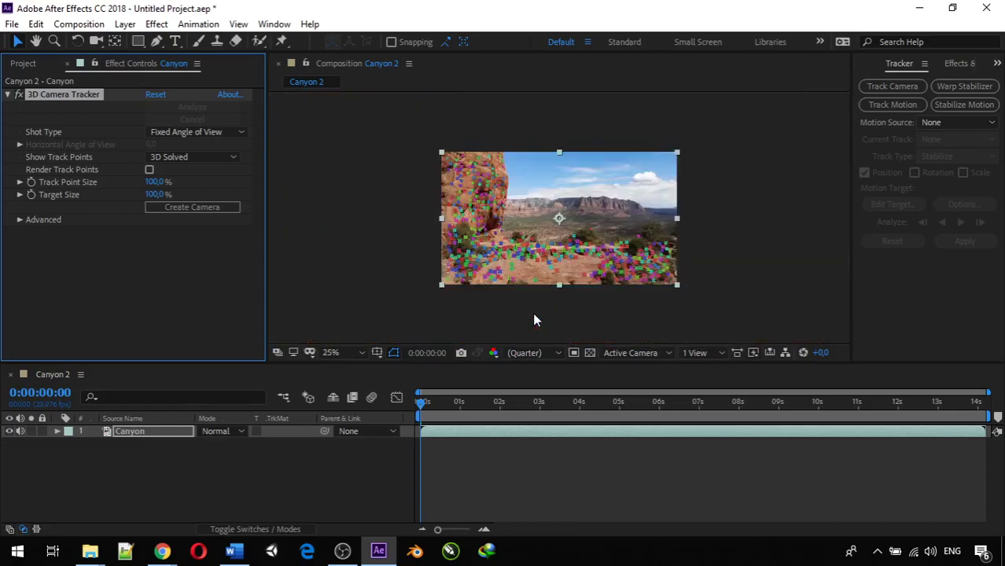
key(period)
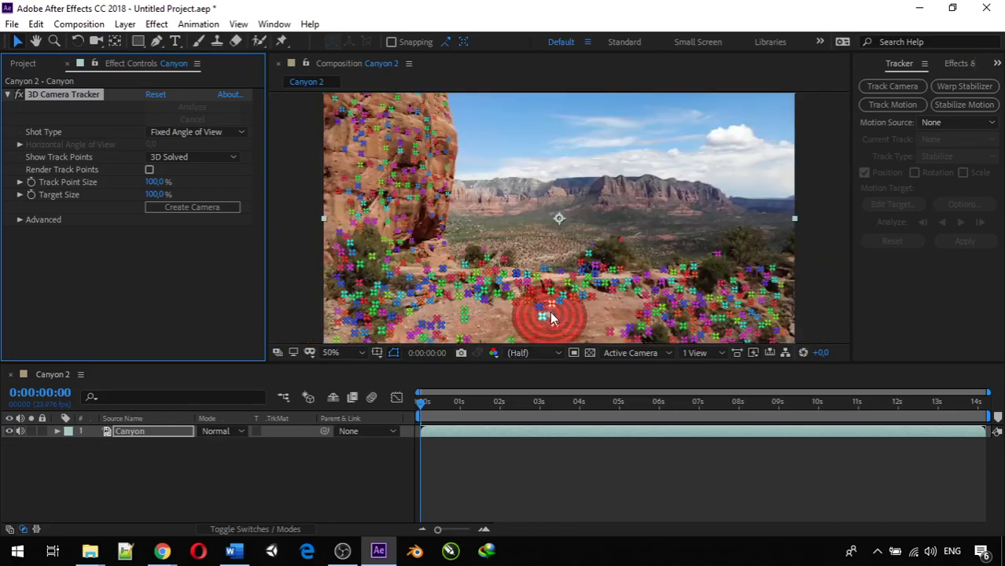
key(period)
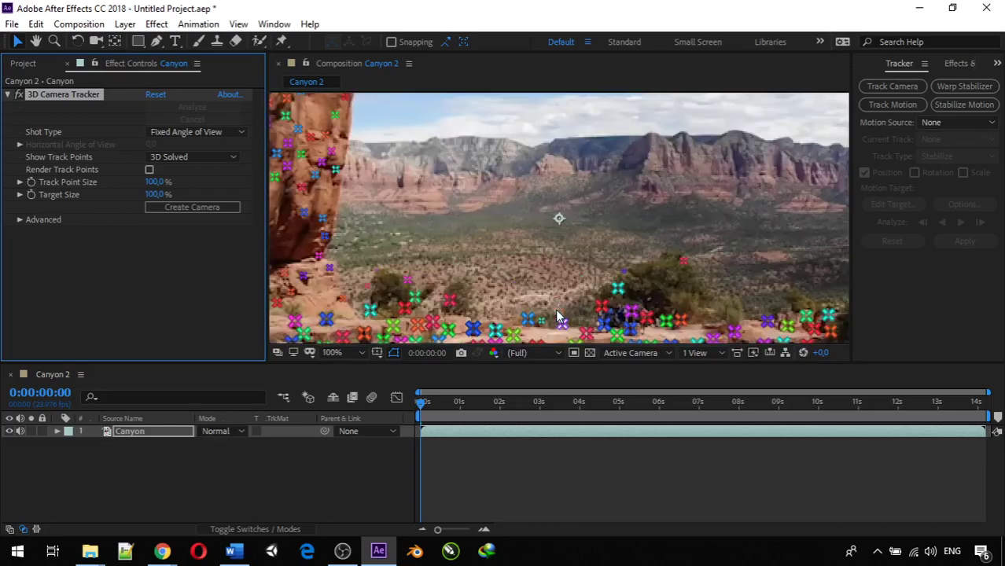
key(comma)
key(comma)
key(period)
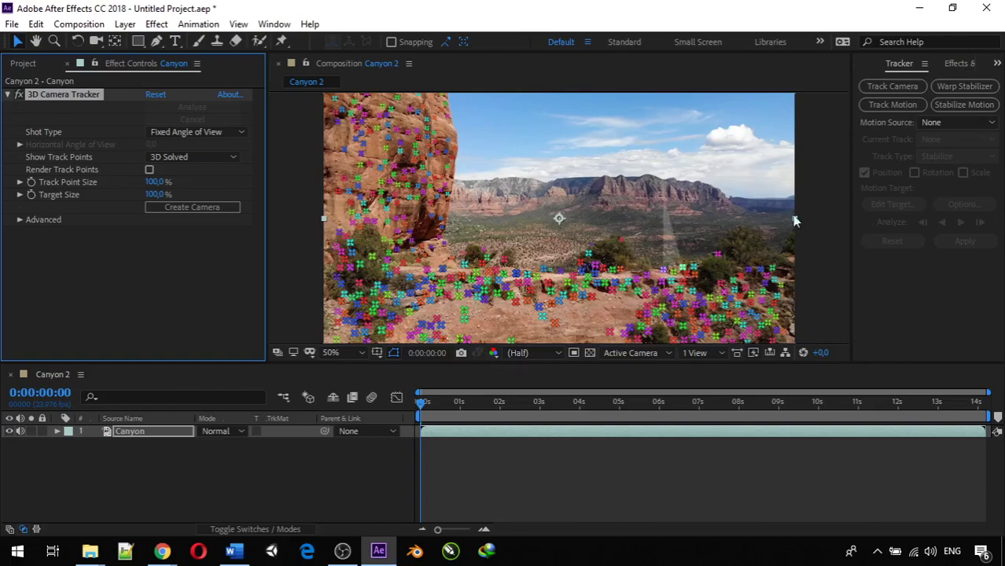
right_click(535, 303)
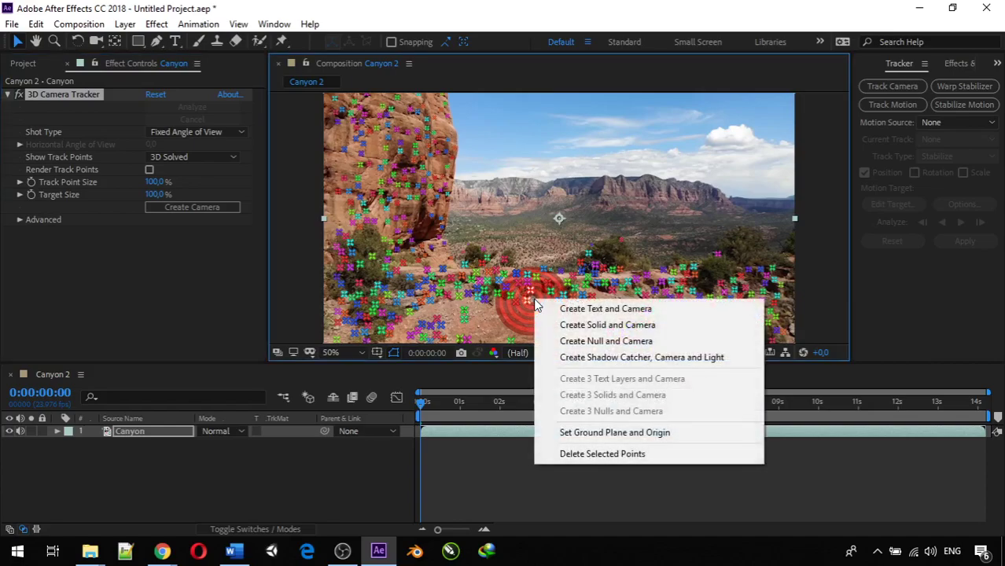
click(585, 329)
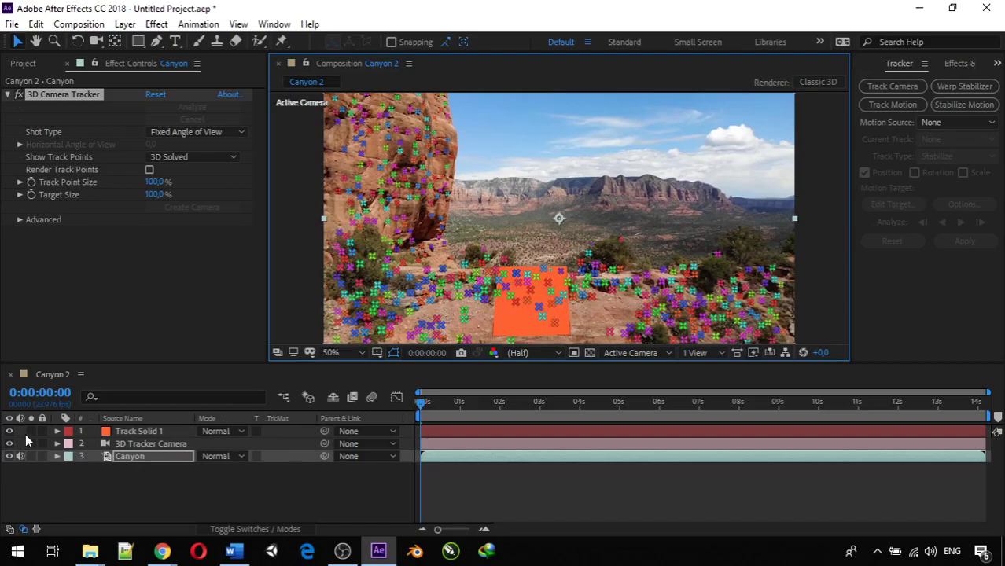
- Enlarge the orange track solid until it covers the whole canyon frame
click(137, 433)
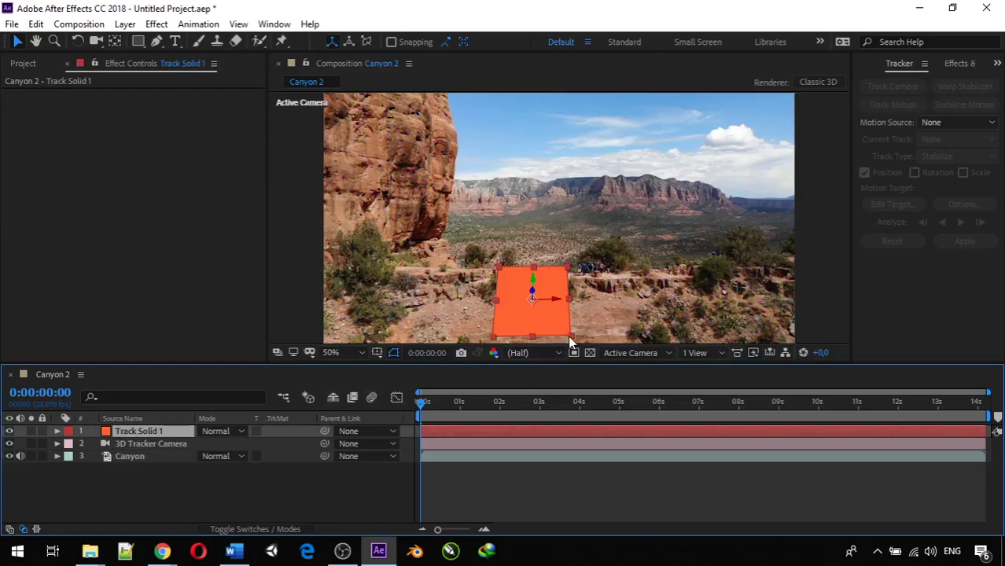
key(comma)
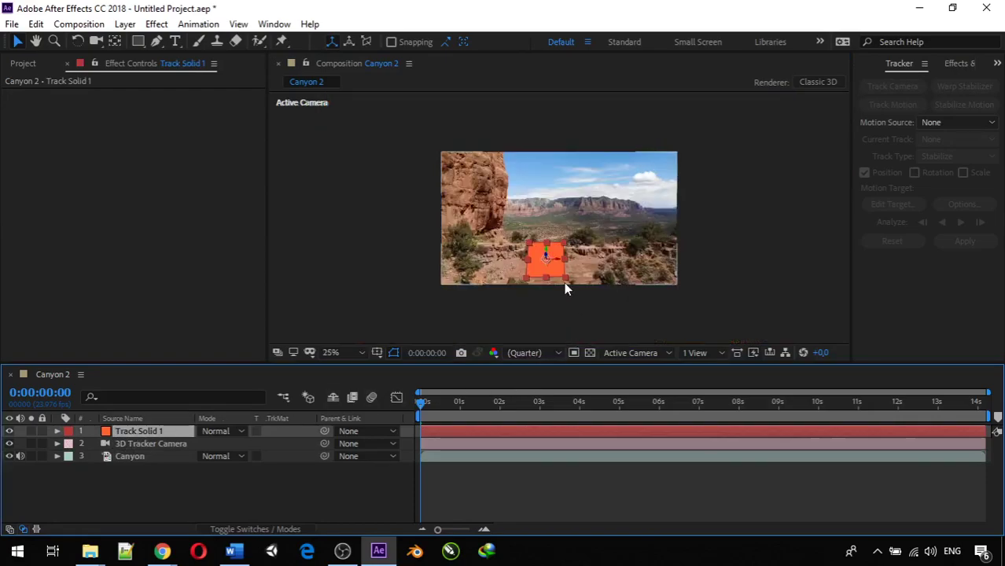
drag(564, 275, 743, 379)
drag(788, 468, 947, 560)
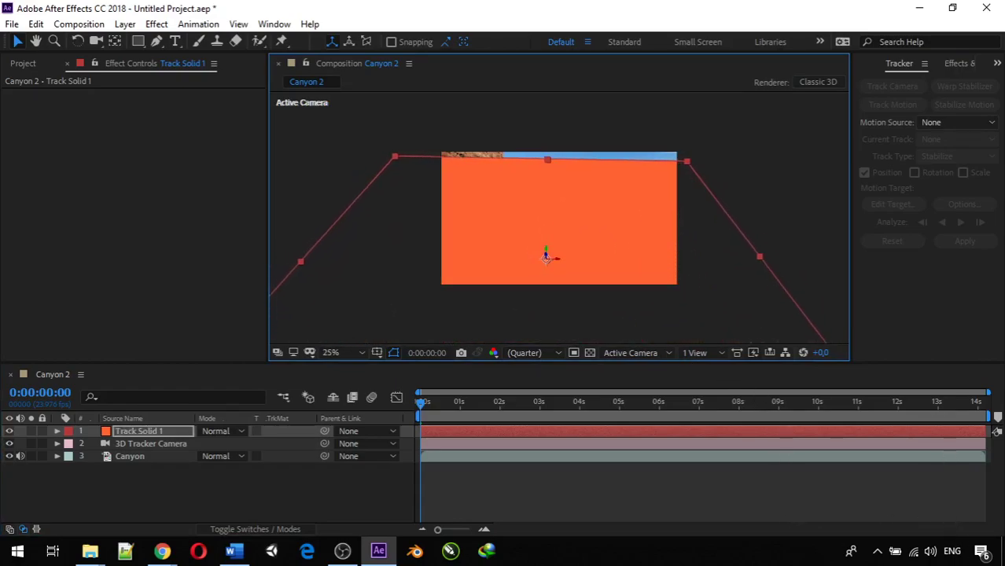
scroll(538, 142, down, 5)
scroll(538, 146, up, 1)
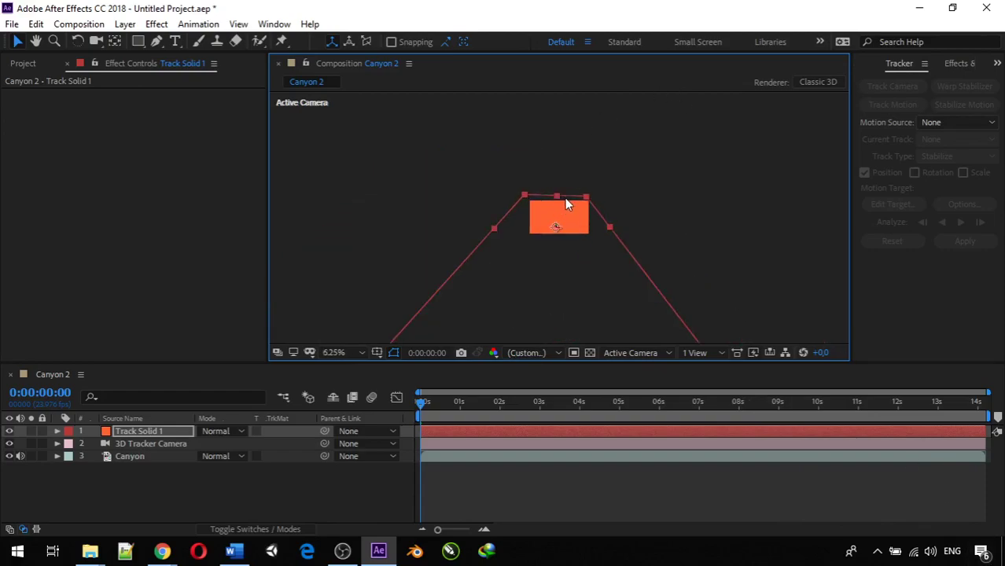
scroll(566, 214, up, 2)
scroll(582, 225, up, 1)
scroll(582, 226, down, 1)
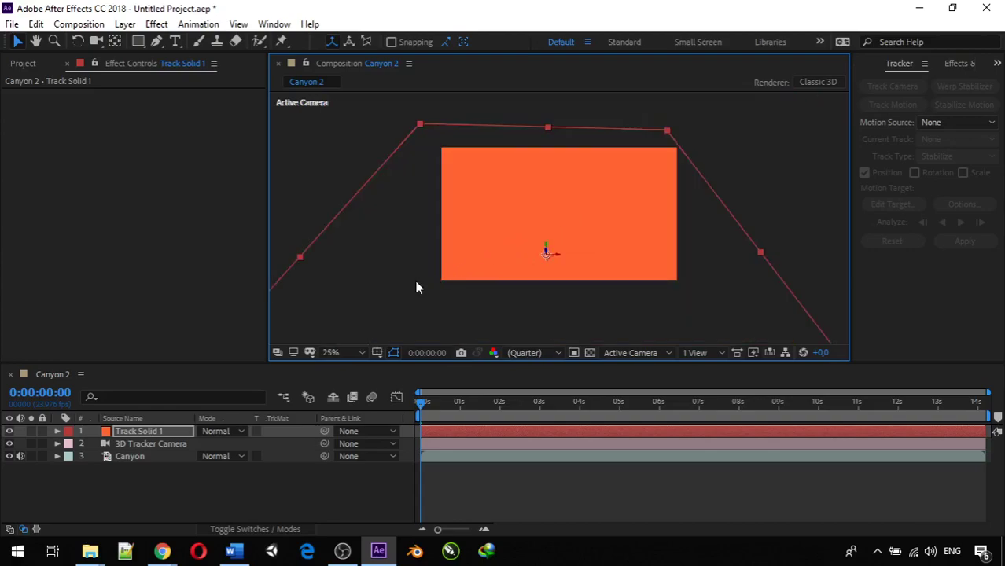
- Hide the Track Solid 1 layer and clear the layer selection
click(10, 432)
scroll(516, 157, up, 2)
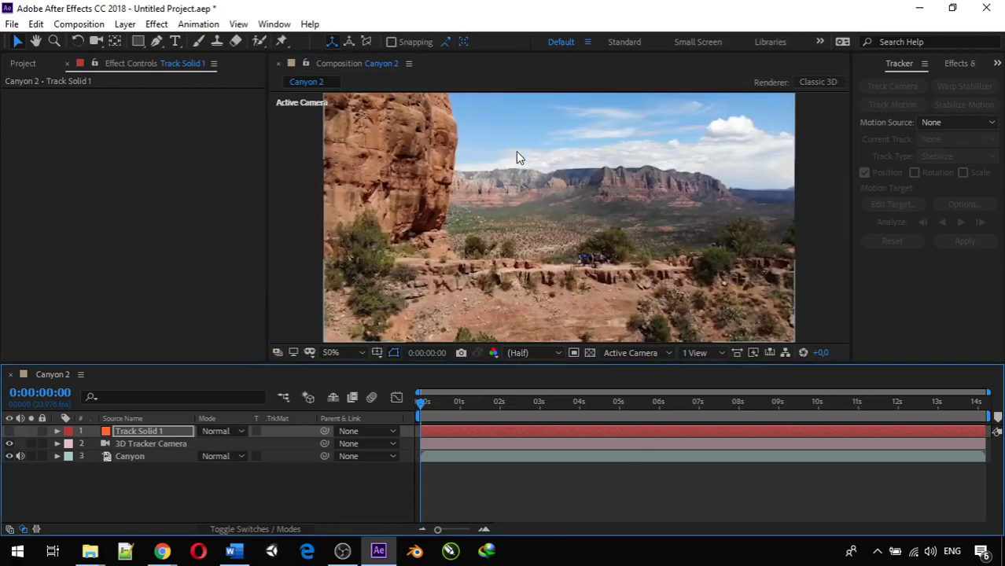
scroll(516, 151, down, 1)
scroll(514, 151, up, 1)
scroll(357, 205, down, 1)
scroll(356, 206, up, 1)
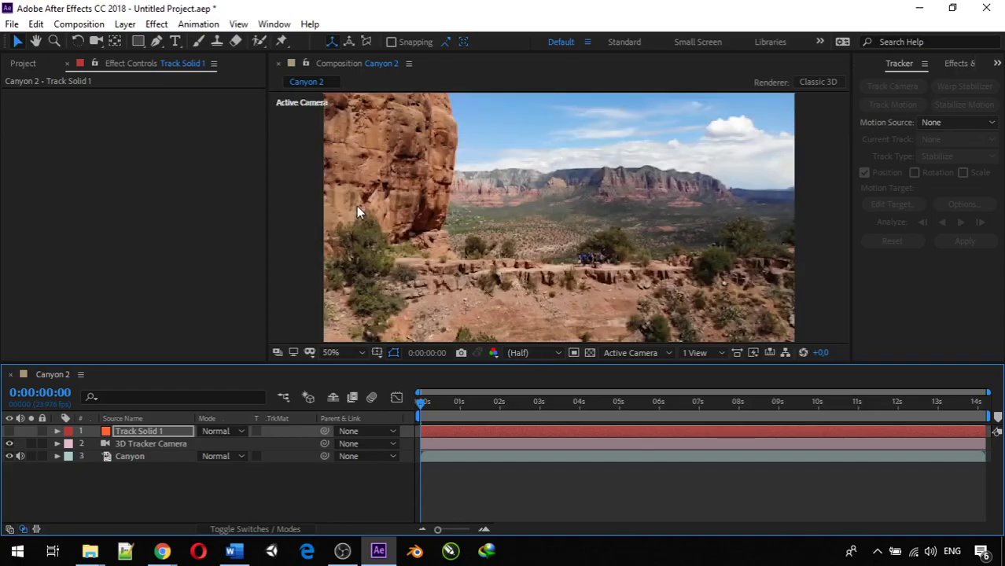
scroll(356, 206, down, 1)
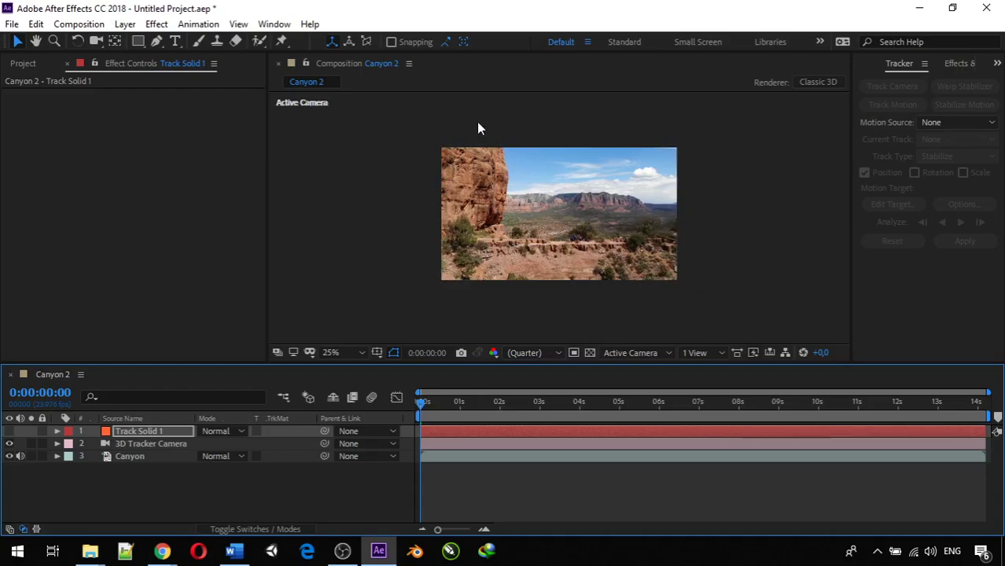
drag(425, 217, 434, 265)
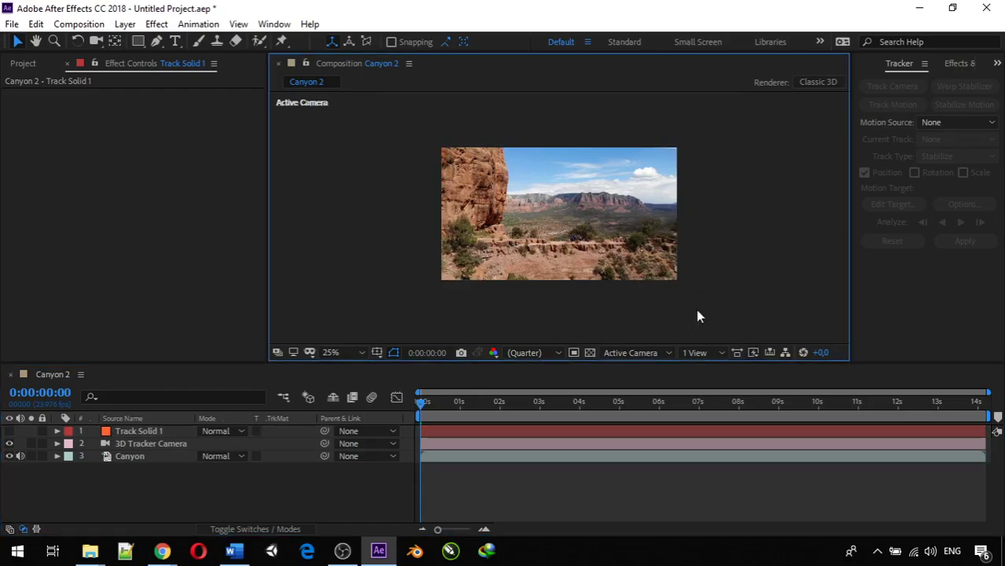
- Examine the outline of the large rock cliff in the canyon footage at 100% magnification
scroll(536, 242, up, 3)
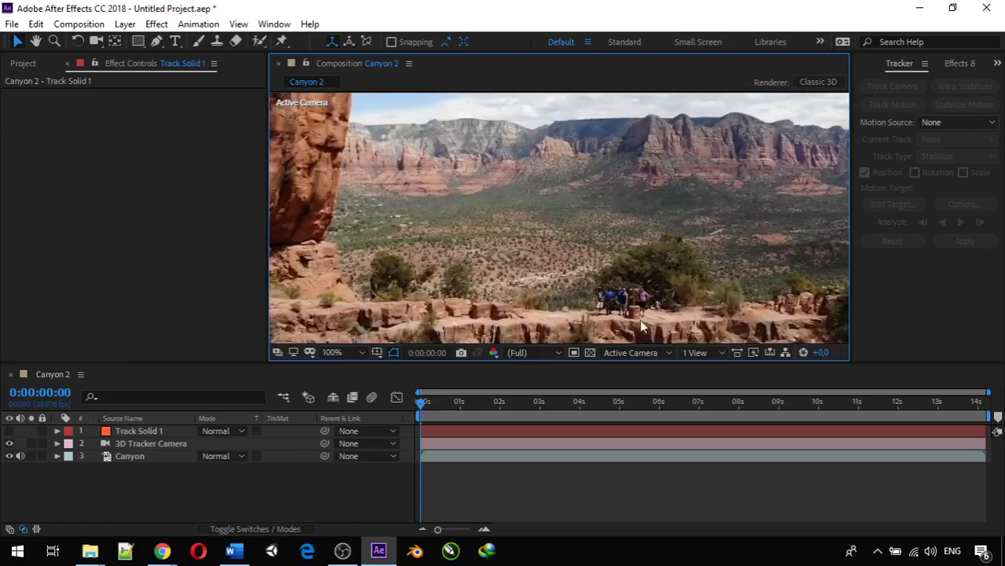
scroll(572, 274, down, 1)
scroll(485, 264, down, 1)
scroll(482, 262, up, 1)
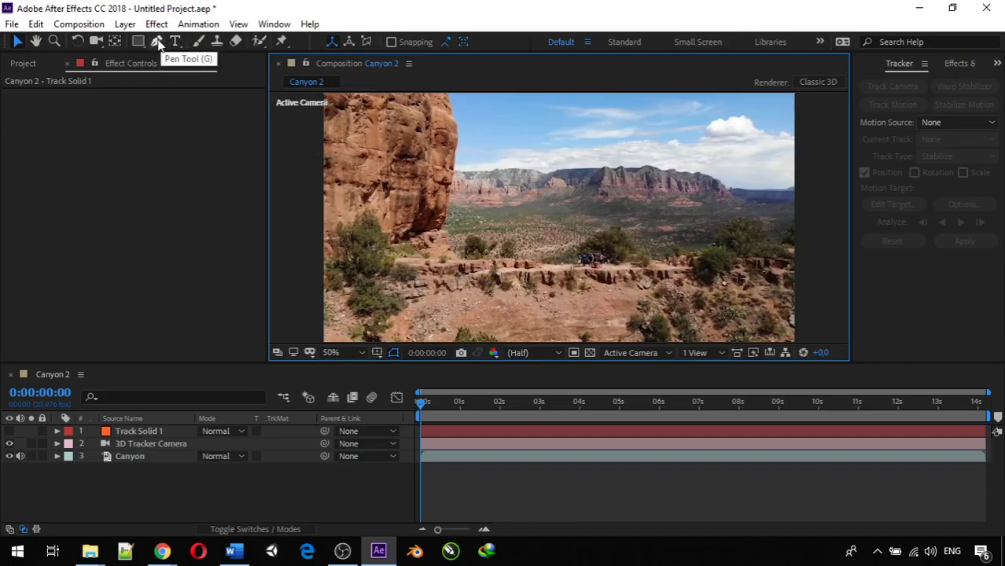
scroll(359, 126, down, 1)
scroll(358, 124, up, 1)
scroll(358, 128, down, 1)
scroll(408, 139, up, 1)
scroll(408, 138, up, 1)
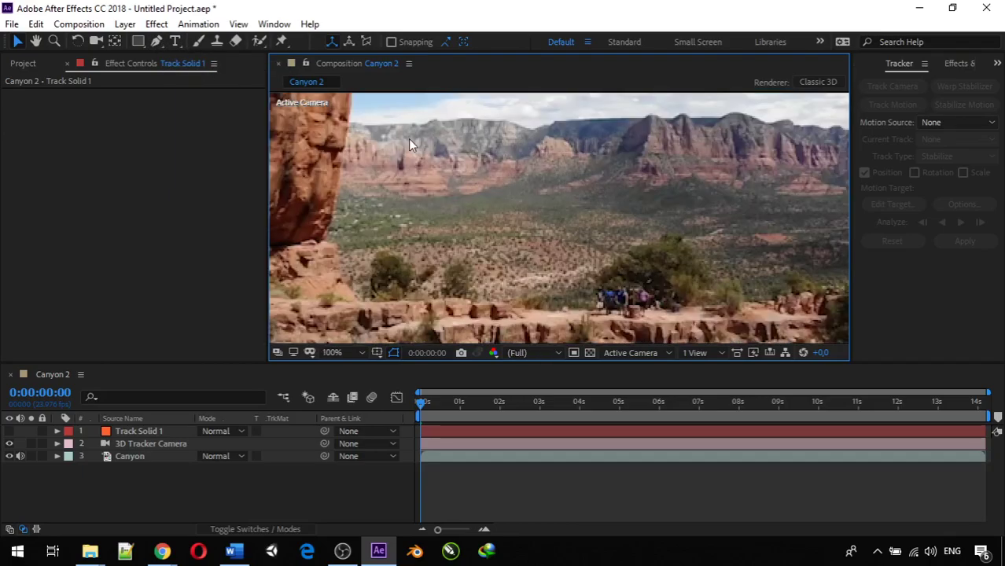
drag(409, 139, 432, 156)
key(v)
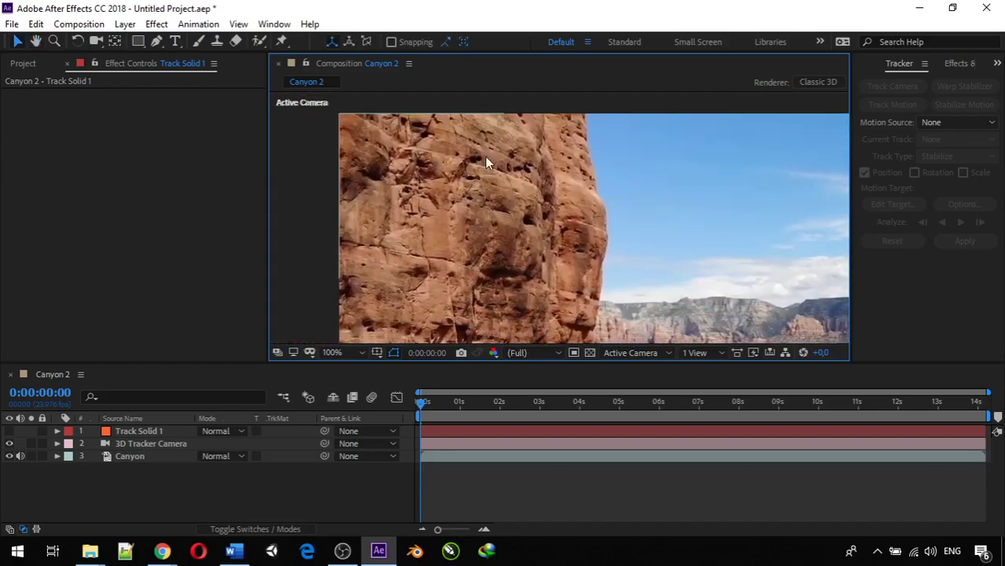
- Try to trace the cliff's top and upper edge with the Pen tool while no layer is selected
click(158, 40)
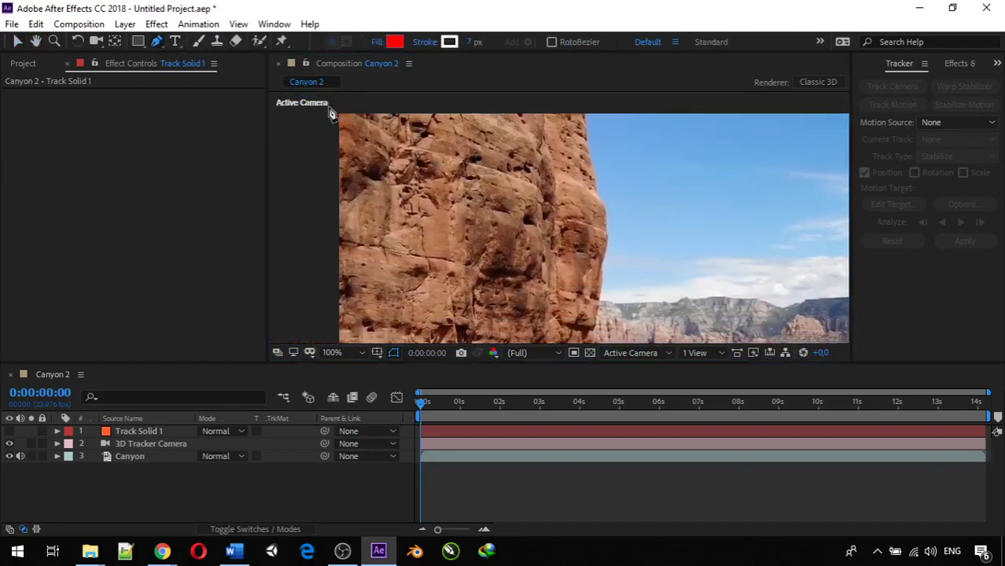
click(330, 107)
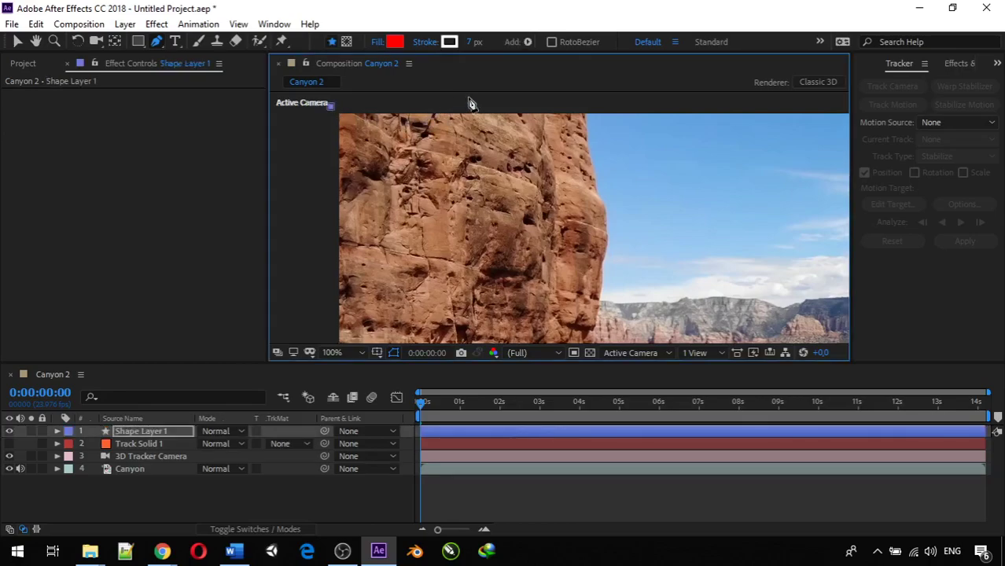
click(582, 103)
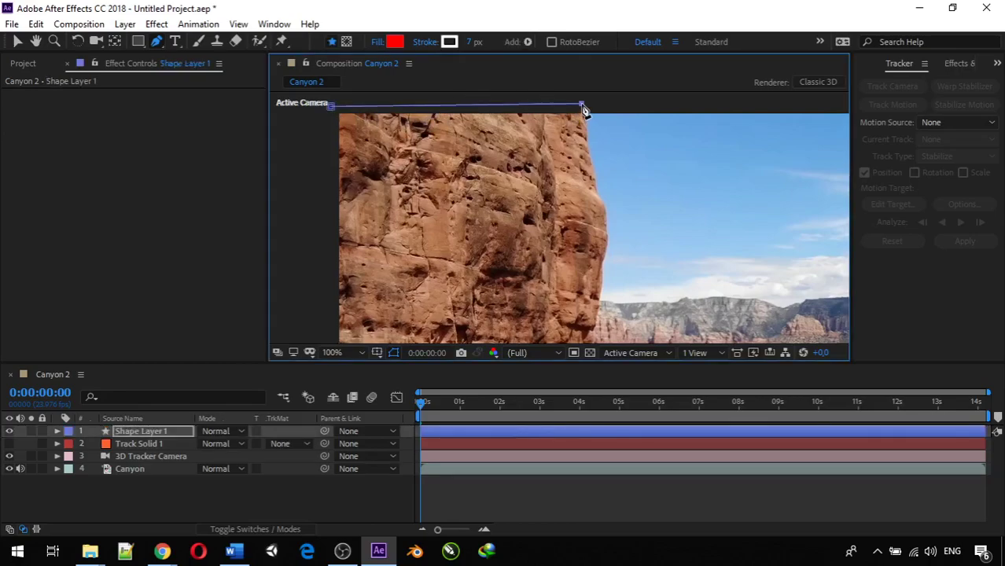
click(590, 165)
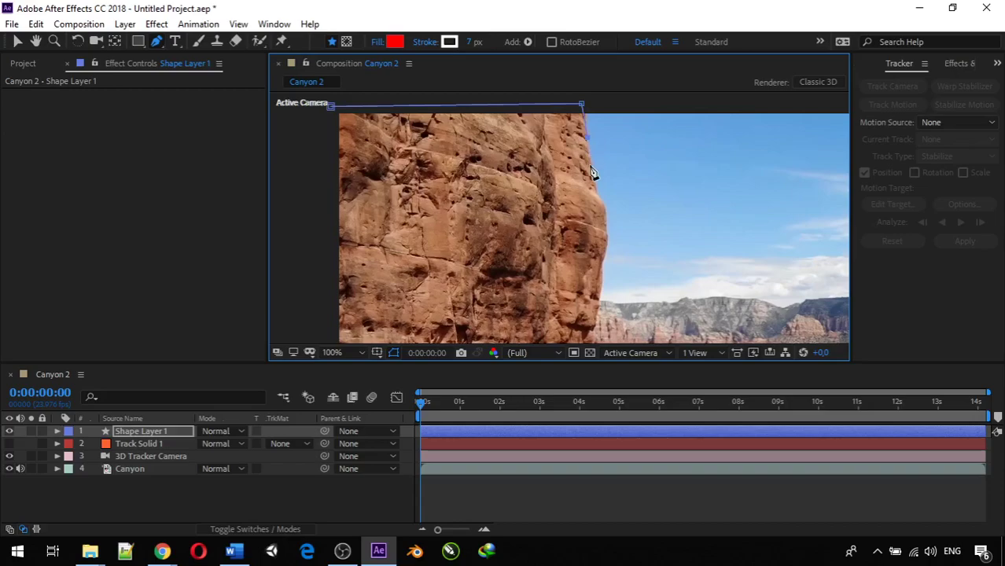
click(597, 191)
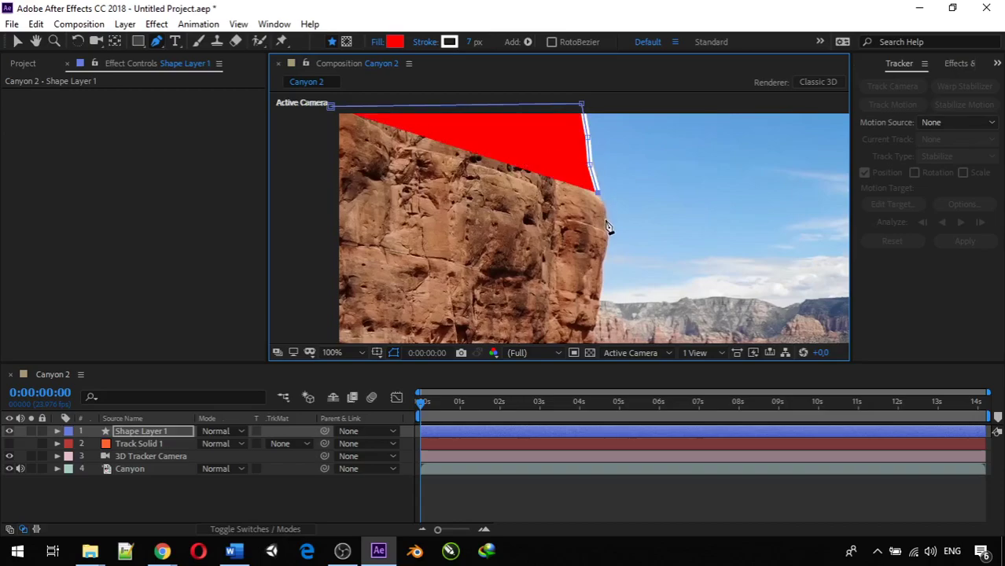
- Return to the Selection tool and undo the red shape path drawn over the cliff
click(18, 40)
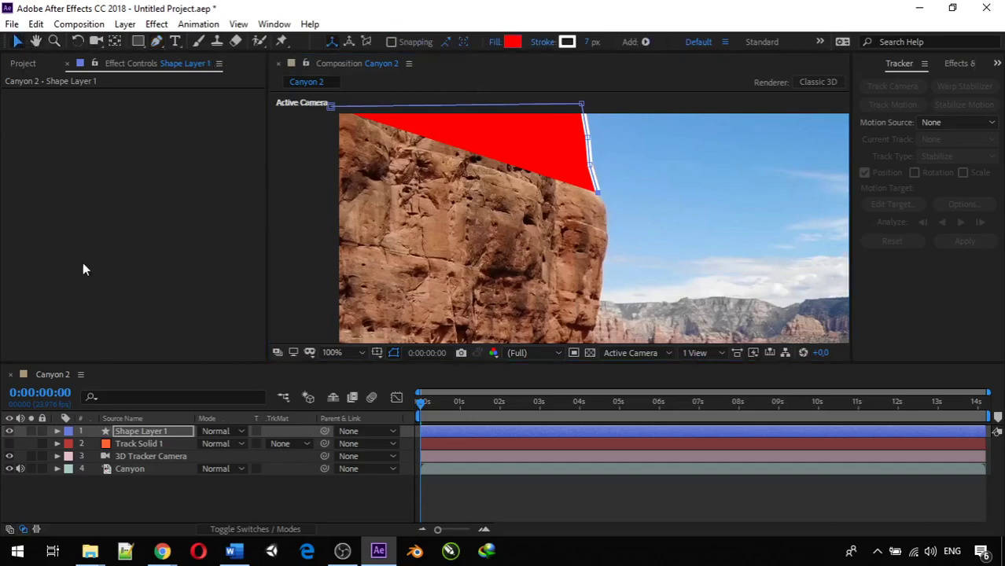
click(147, 430)
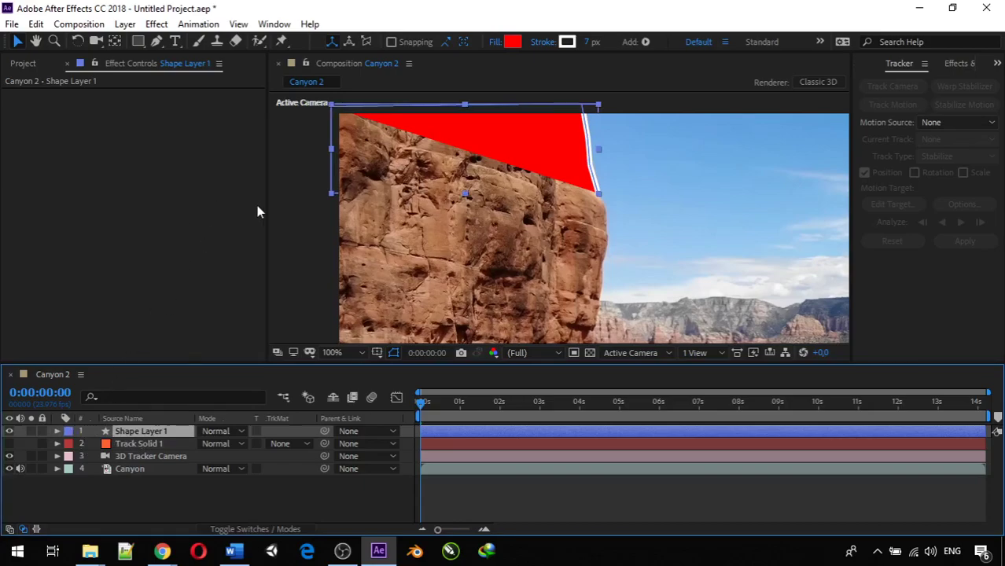
click(296, 200)
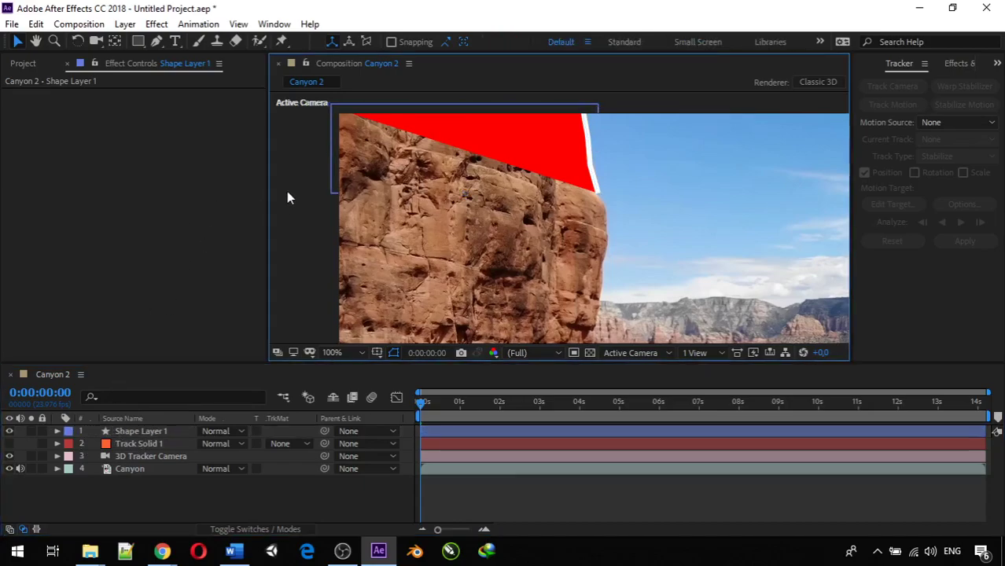
key(ctrl+z)
key(ctrl+z)
key(ctrl+z)
key(ctrl+z)
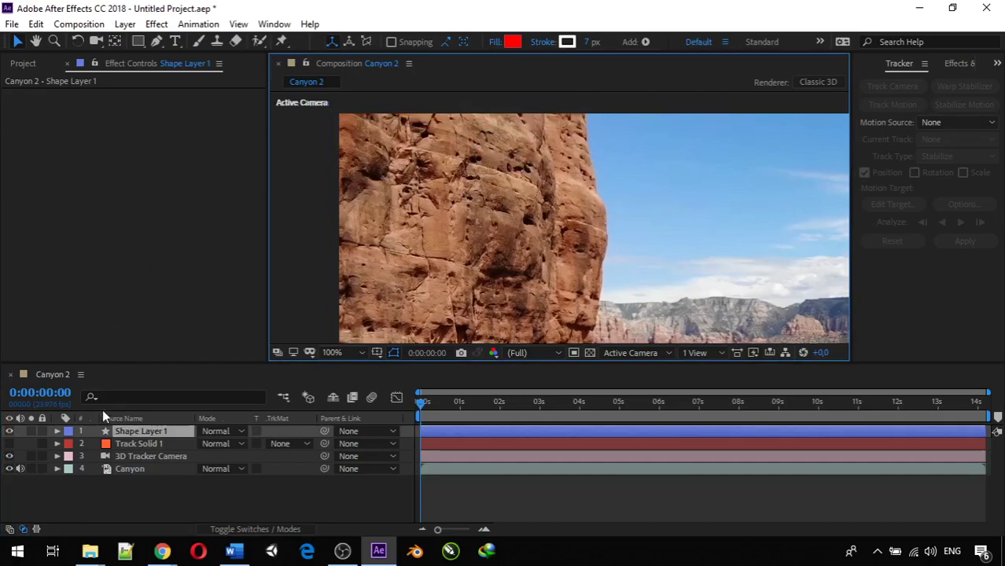
- Undo the creation of the accidental shape layer and select the Track Solid 1 layer
key(ctrl+z)
click(125, 431)
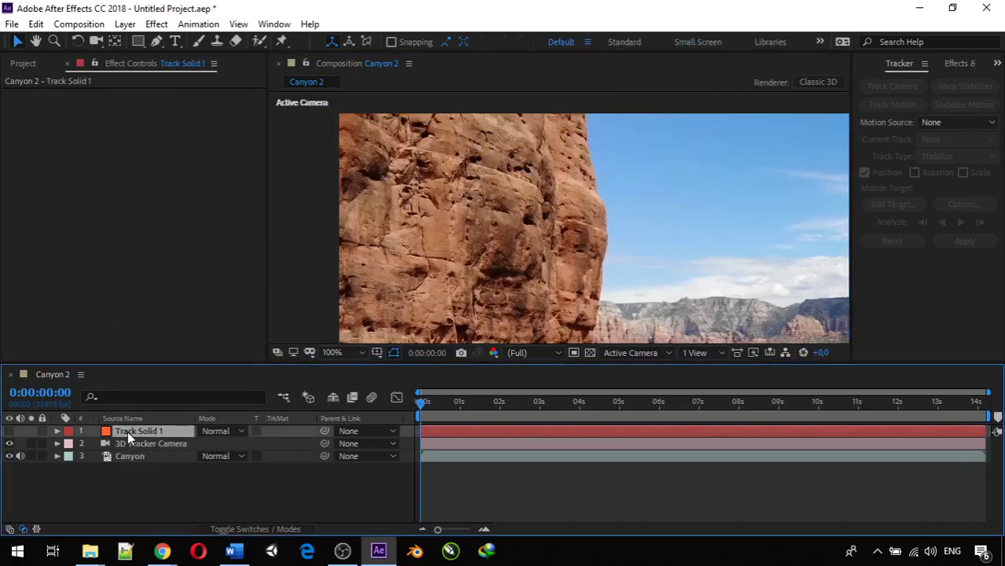
- Show the Track Solid 1 layer to check how far it extends past the frame, and hide it again
scroll(574, 207, down, 4)
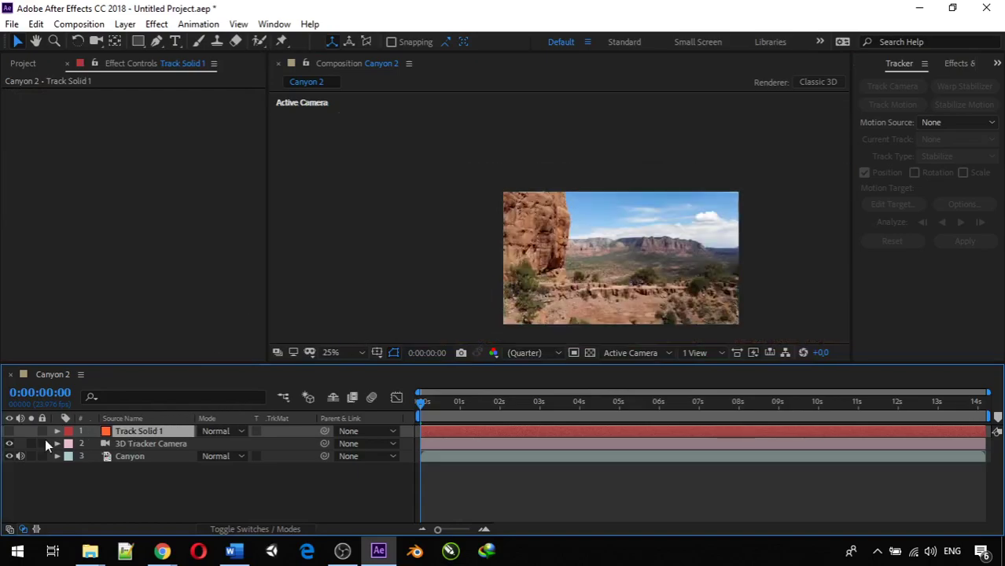
click(10, 431)
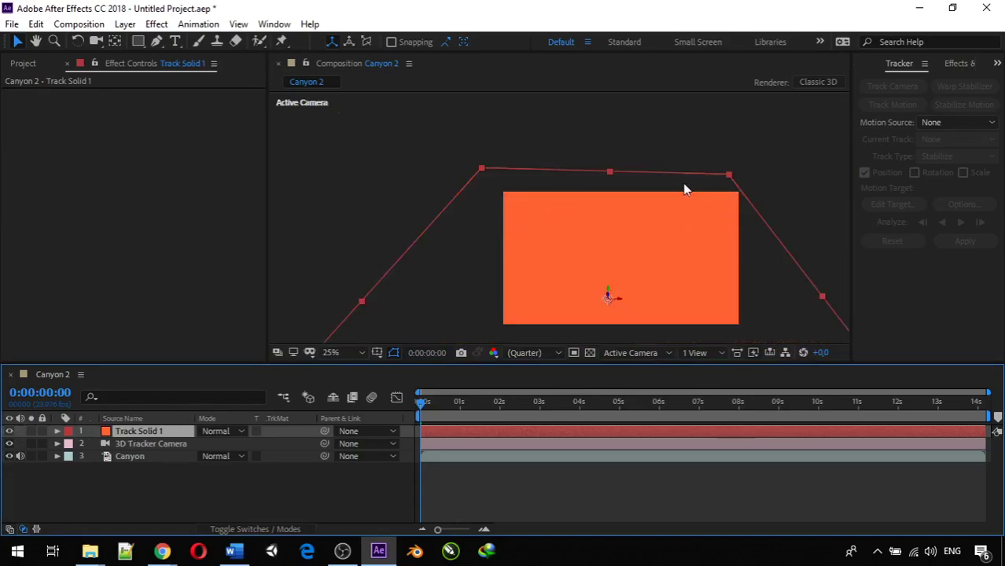
scroll(676, 197, down, 2)
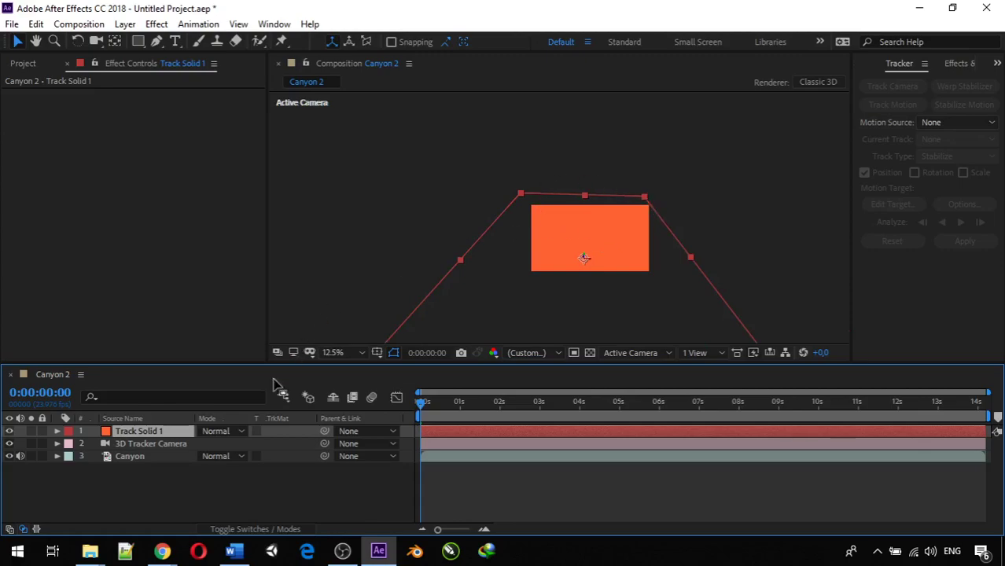
click(9, 430)
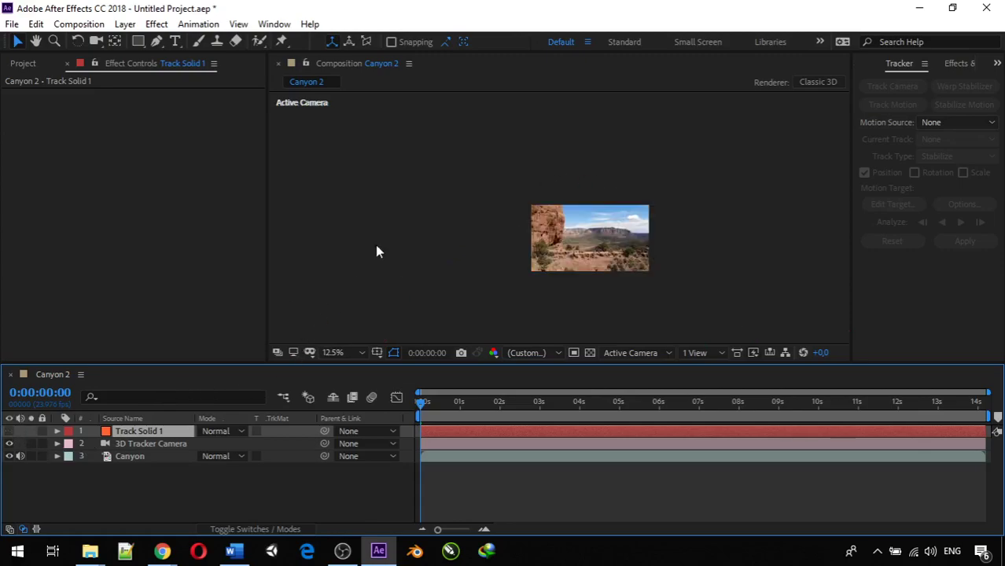
- Start a mask on the Track Solid 1 layer with the Pen tool, tracing the upper part of the cliff's right edge
scroll(433, 191, up, 4)
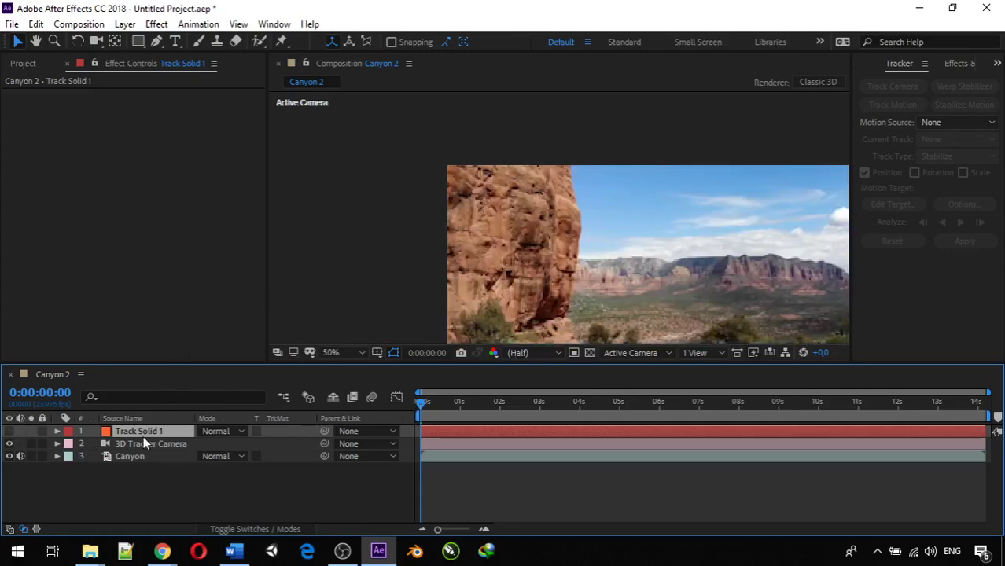
key(h)
drag(583, 240, 493, 198)
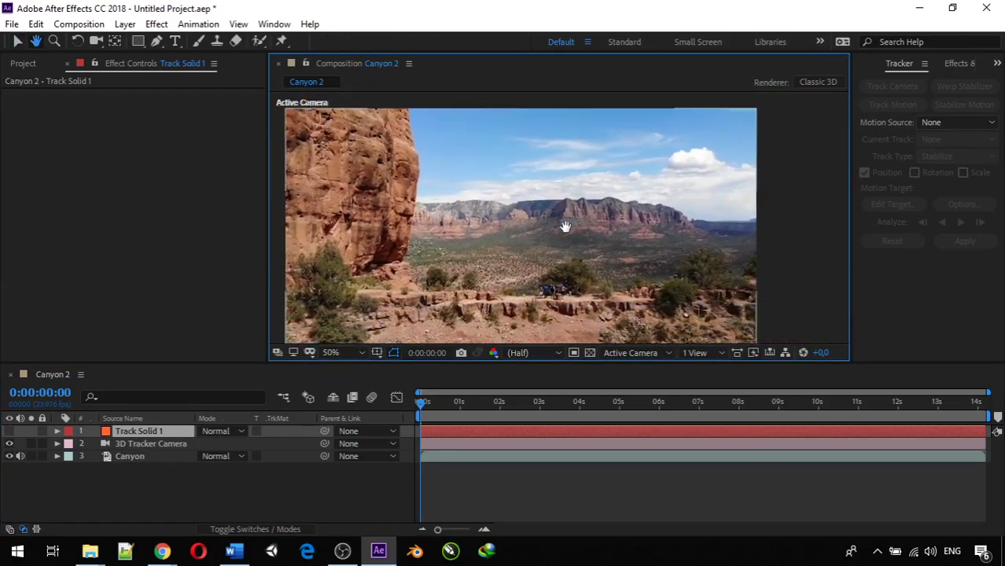
key(v)
click(157, 41)
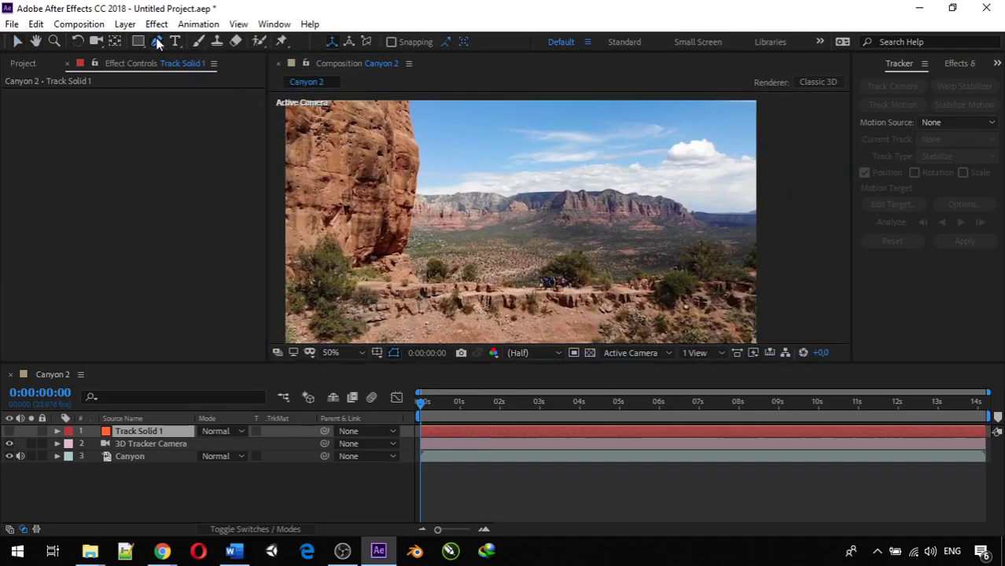
click(407, 101)
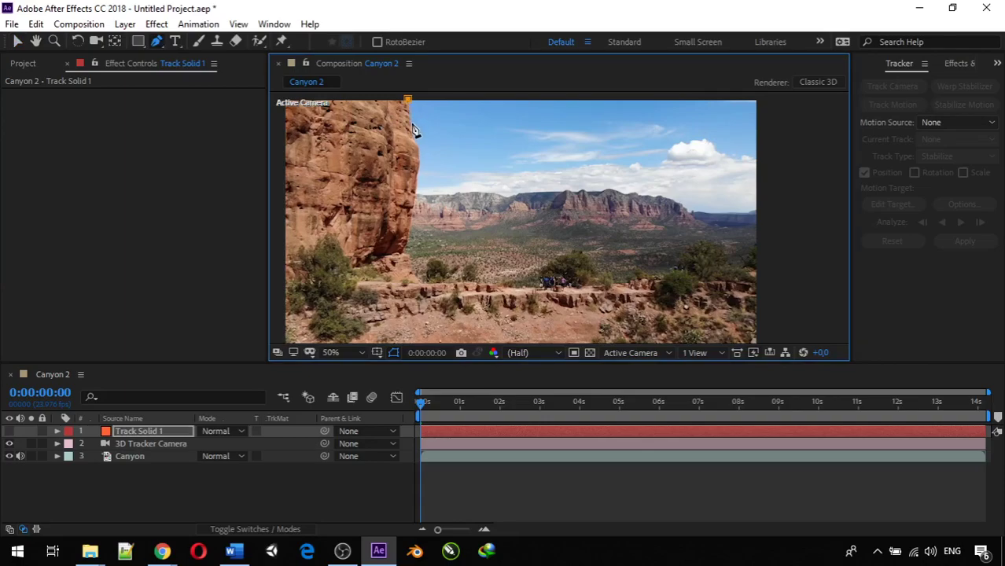
click(417, 181)
click(416, 192)
- Continue the mask path down the cliff's lower right edge to the notch below its overhang
scroll(410, 211, up, 2)
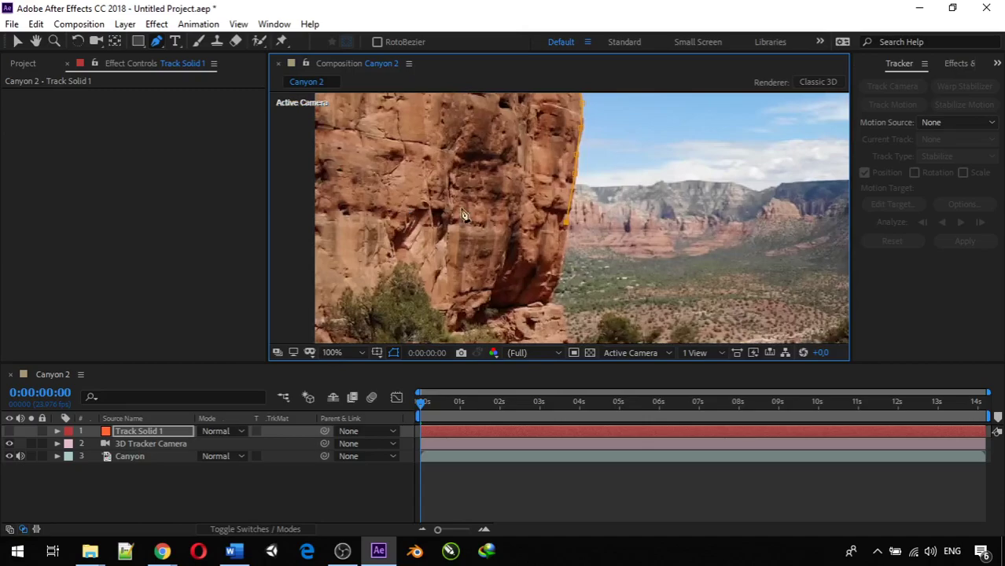
scroll(497, 220, right, 2)
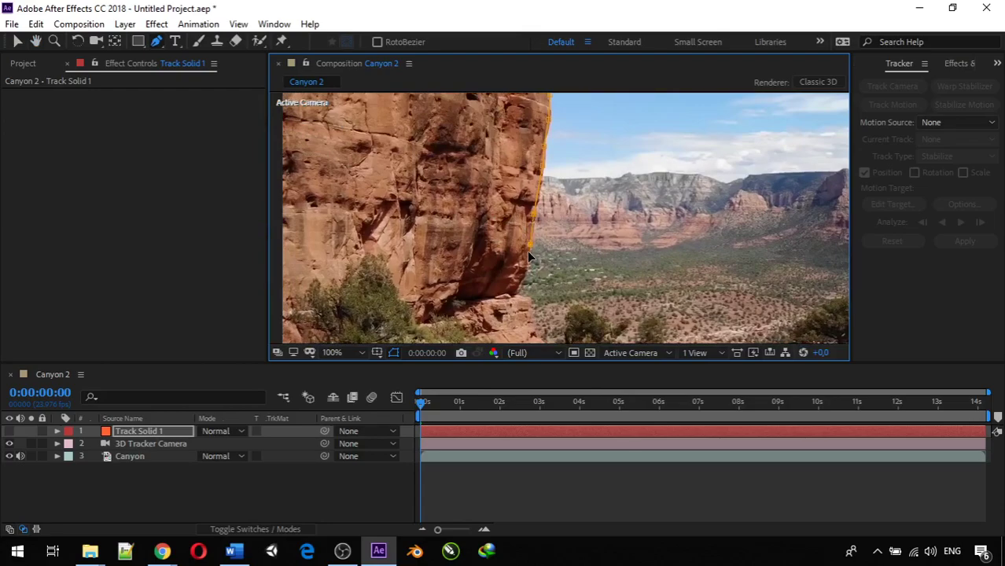
click(526, 268)
click(519, 278)
click(511, 290)
- Extend the mask path down the slope at the cliff's foot and onto the rock ledge
drag(541, 323, 580, 165)
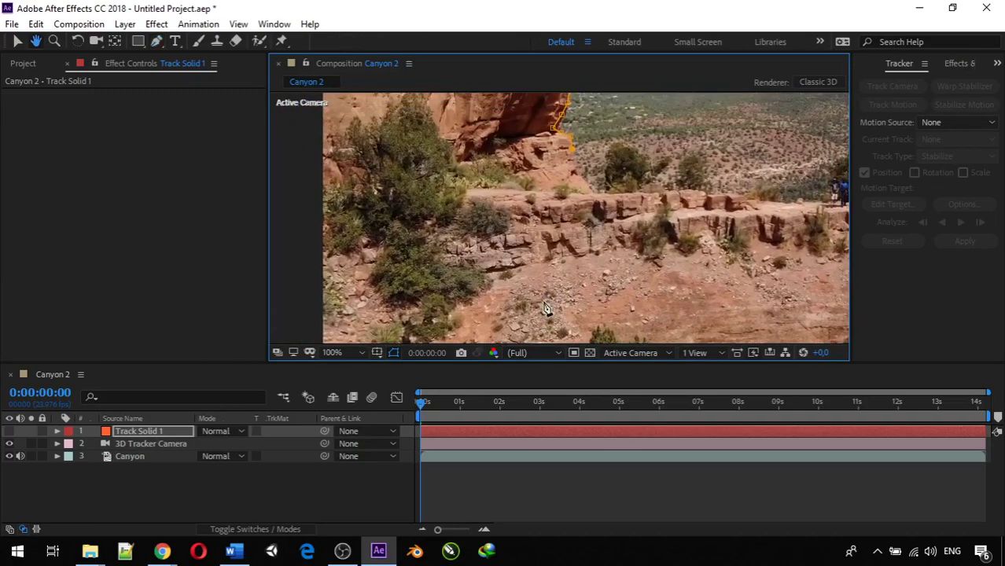
click(580, 176)
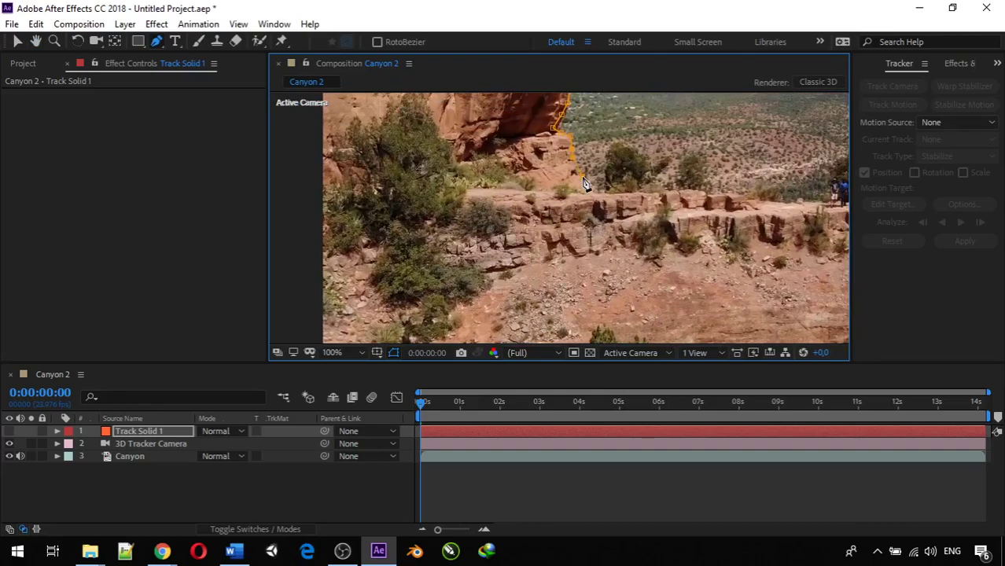
click(603, 193)
click(624, 194)
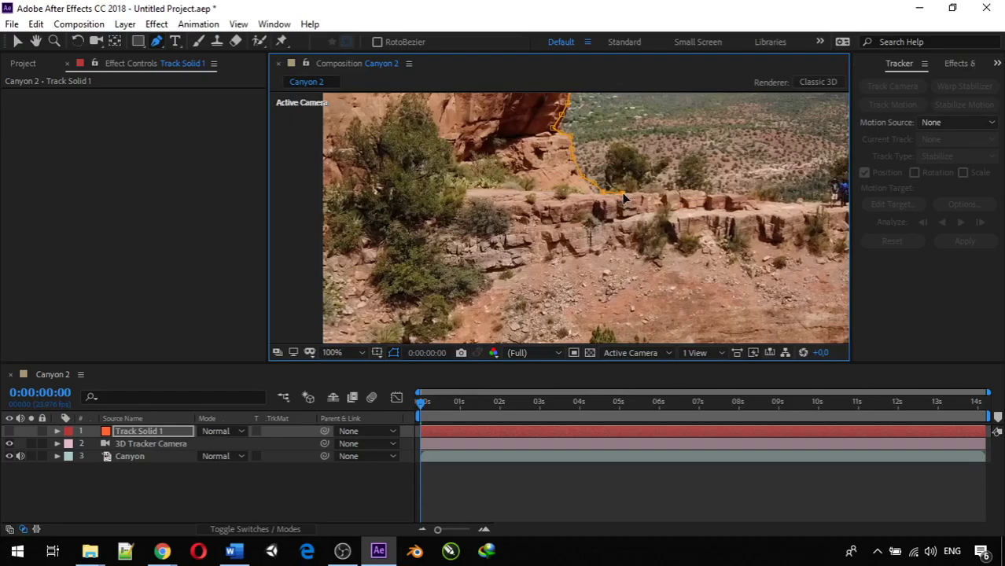
- Trace the mask path along the top edge of the rock ledge toward the group of hikers
click(668, 192)
click(715, 192)
click(740, 195)
click(776, 199)
click(818, 201)
- Continue the mask path from the ledge up past the hikers and the left side of the large tree behind them
key(space)
drag(828, 188, 460, 275)
scroll(506, 247, up, 4)
scroll(503, 243, down, 2)
key(space)
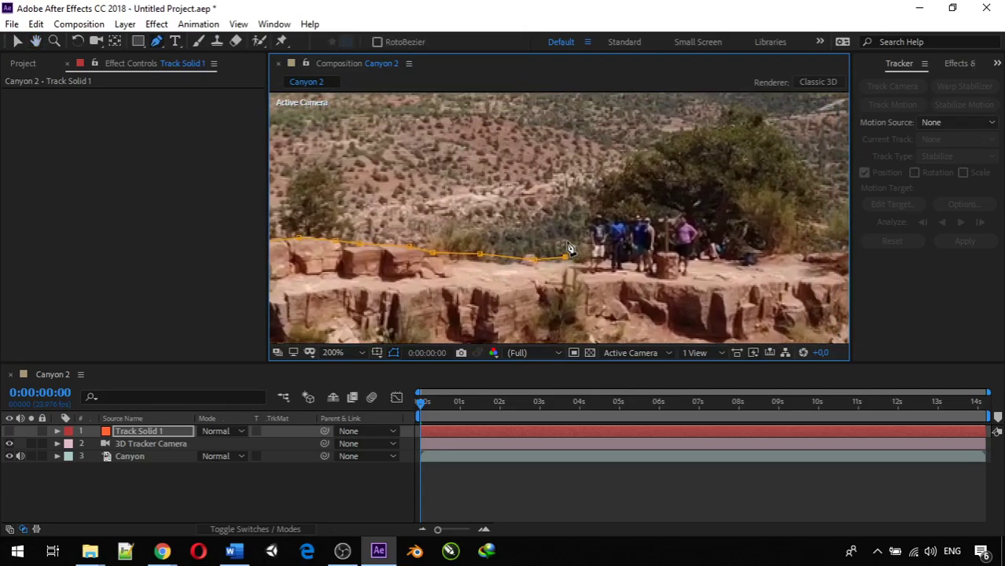
click(581, 246)
click(587, 236)
click(584, 221)
click(586, 210)
click(589, 195)
click(599, 185)
- Trace the mask path up the left slope of the tree's crown to its top
click(617, 170)
click(629, 168)
click(643, 157)
click(657, 151)
click(670, 142)
click(686, 129)
click(697, 126)
click(718, 124)
click(739, 123)
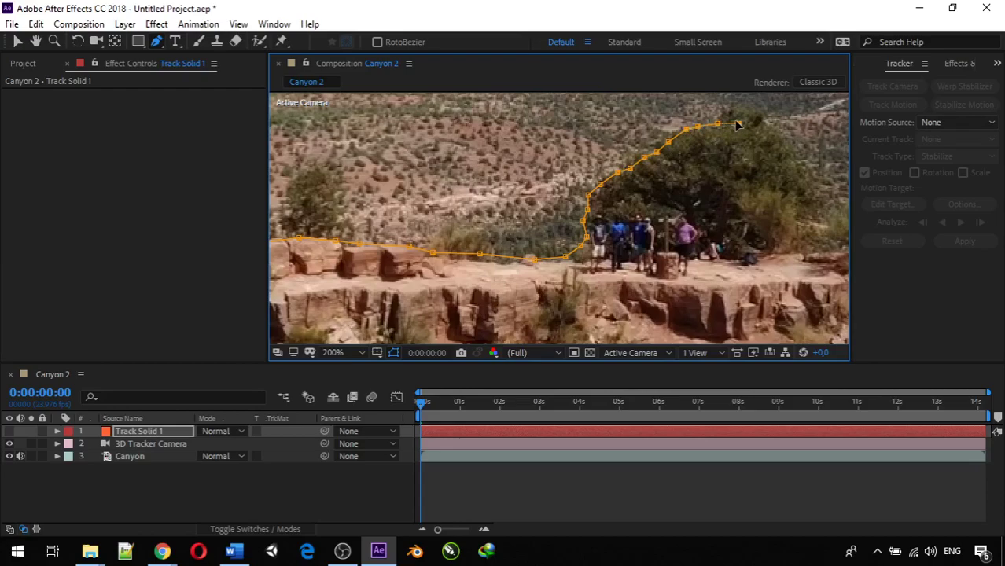
- Carry the mask path over the treetop and down the right side of the tree behind the hikers
click(753, 120)
click(769, 130)
click(792, 151)
click(798, 172)
key(space)
drag(800, 206, 561, 210)
click(580, 218)
click(593, 222)
- Trace the mask path around the small bush to the right of the hikers' tree
click(602, 210)
click(610, 213)
click(617, 200)
click(627, 201)
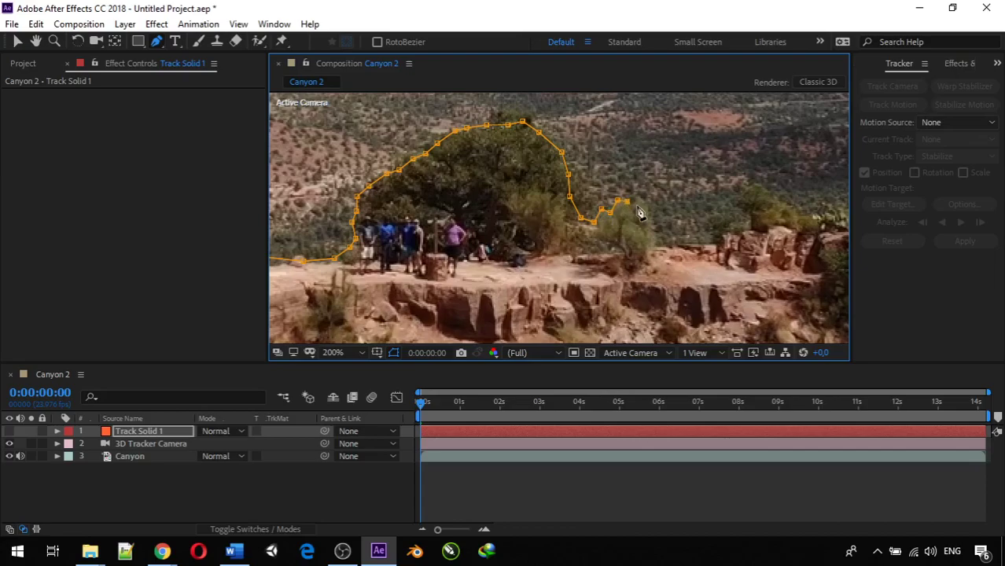
click(637, 211)
click(651, 220)
click(654, 235)
click(660, 246)
- Extend the mask path along the bare ledge and up onto the rock outcrop
click(684, 244)
click(706, 241)
click(715, 241)
click(721, 235)
click(733, 227)
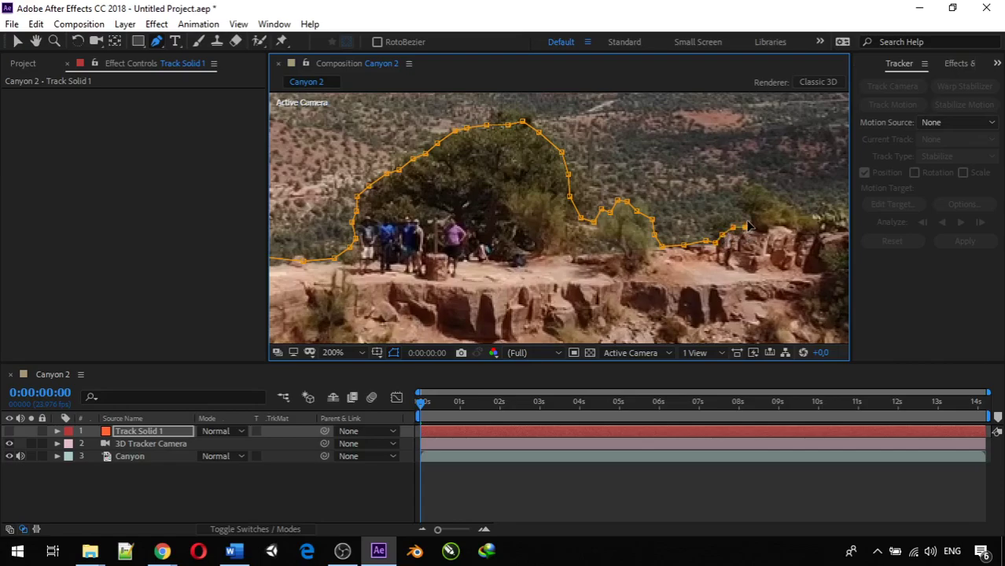
- Trace the mask path around the rounded bush growing on top of the rock outcrop
click(749, 219)
click(739, 196)
click(745, 190)
click(753, 186)
click(765, 185)
click(775, 196)
click(778, 206)
click(792, 209)
click(804, 220)
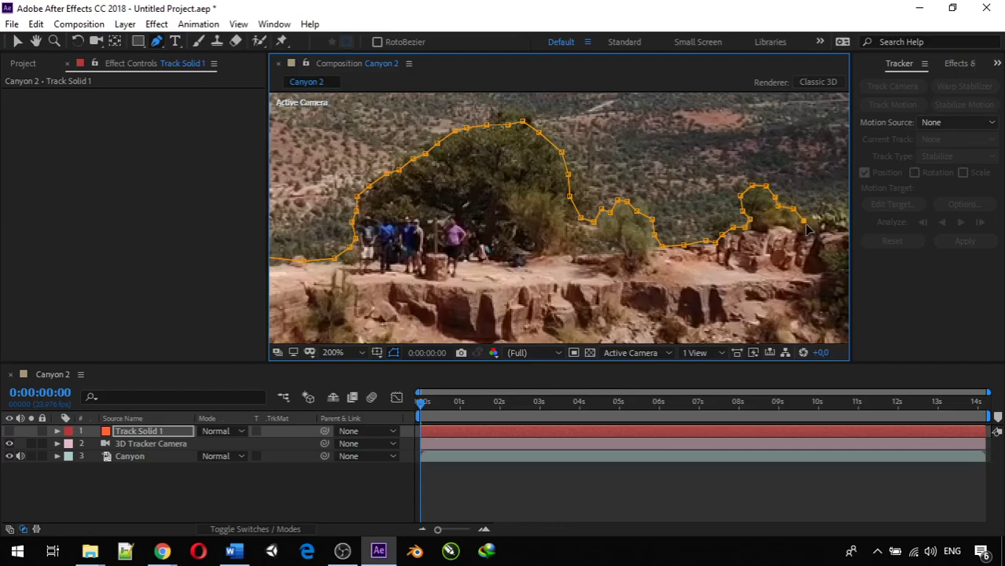
- Continue the mask path past the low plants beside the outcrop and up the next shrub toward the lone person
drag(813, 214, 577, 220)
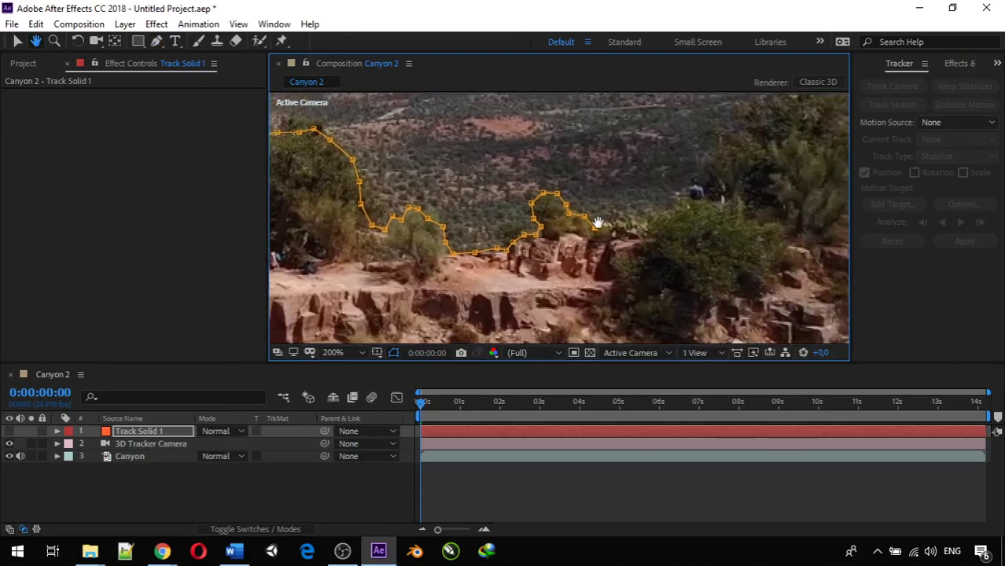
scroll(600, 240, up, 2)
click(545, 197)
click(568, 213)
click(594, 219)
click(618, 213)
click(642, 186)
click(678, 162)
click(705, 146)
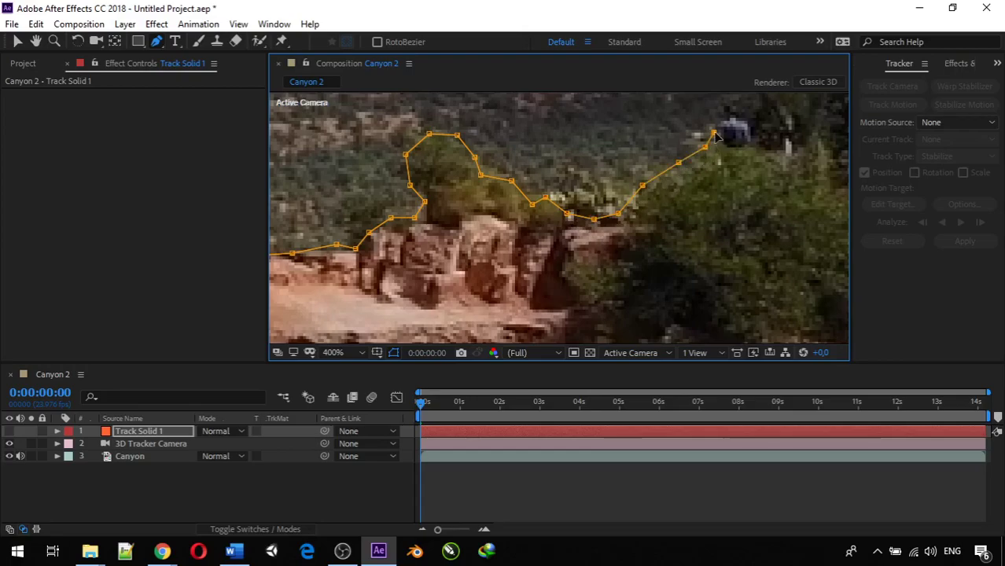
- Trace the mask path around the lone person and up the left side of the large tree behind them
key(comma)
drag(715, 133, 549, 242)
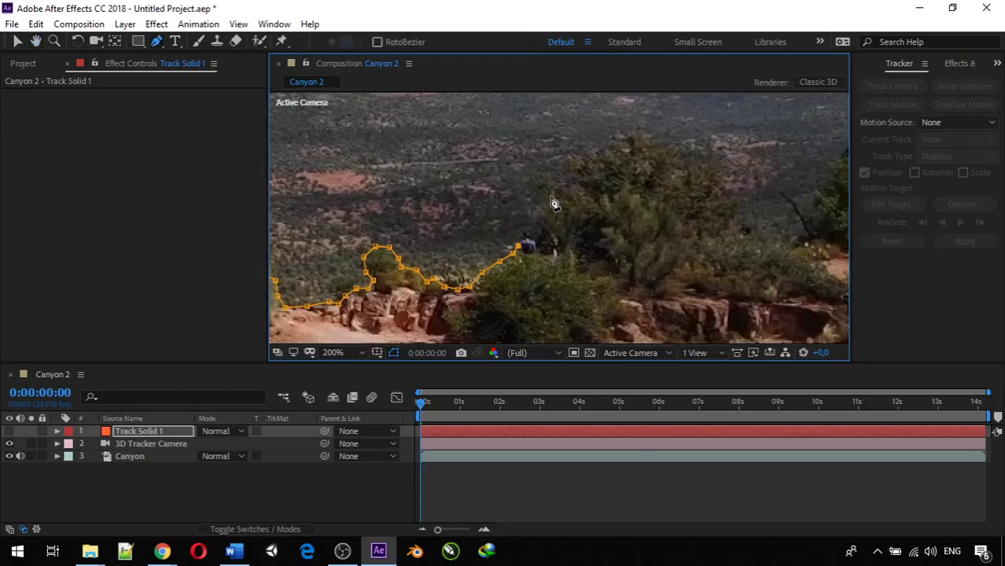
key(period)
click(497, 301)
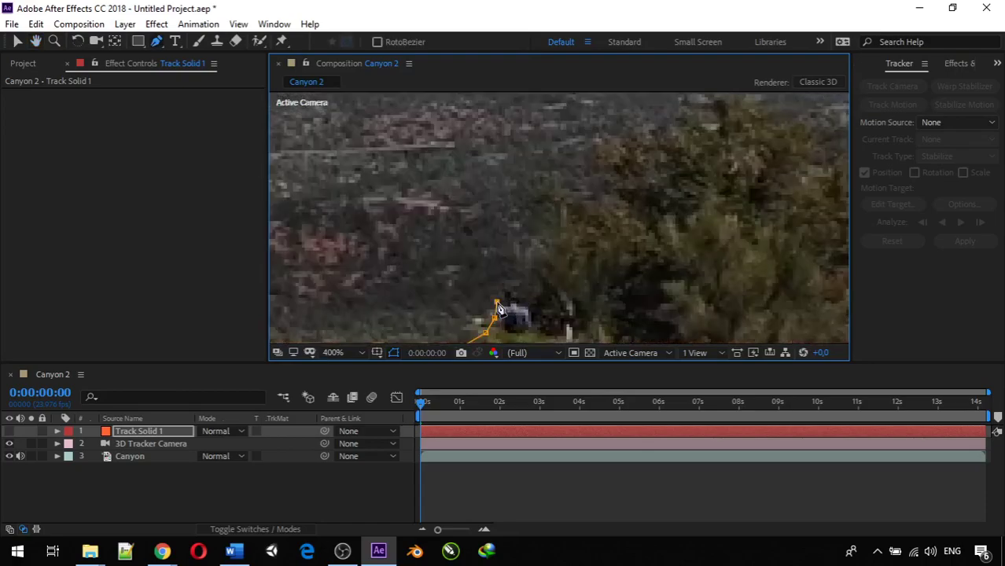
click(510, 295)
click(527, 283)
click(541, 264)
click(553, 245)
click(572, 237)
click(589, 231)
click(596, 216)
click(602, 196)
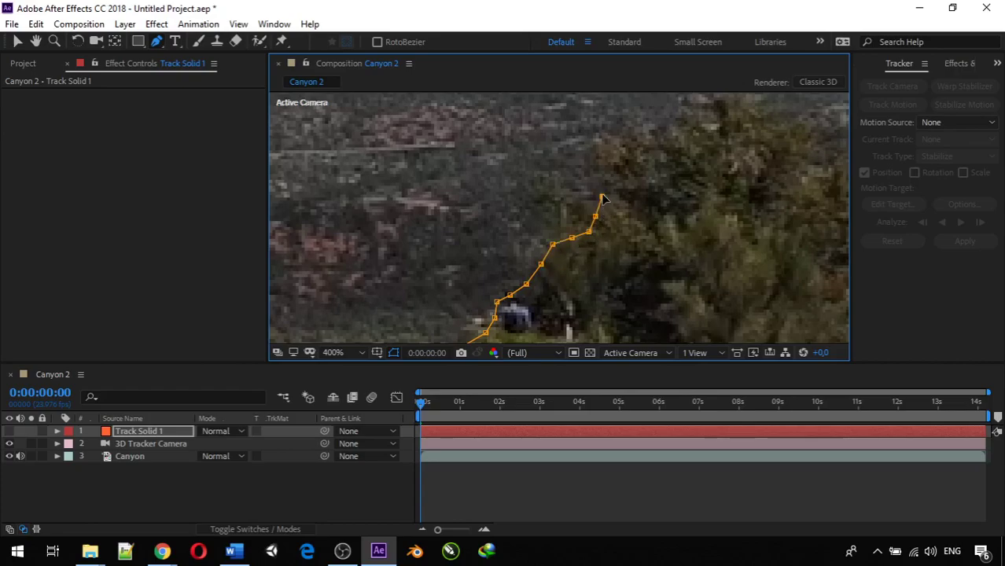
click(603, 178)
- Carry the mask path along the upper left outline of the tree behind the lone person to its top
scroll(611, 167, down, 2)
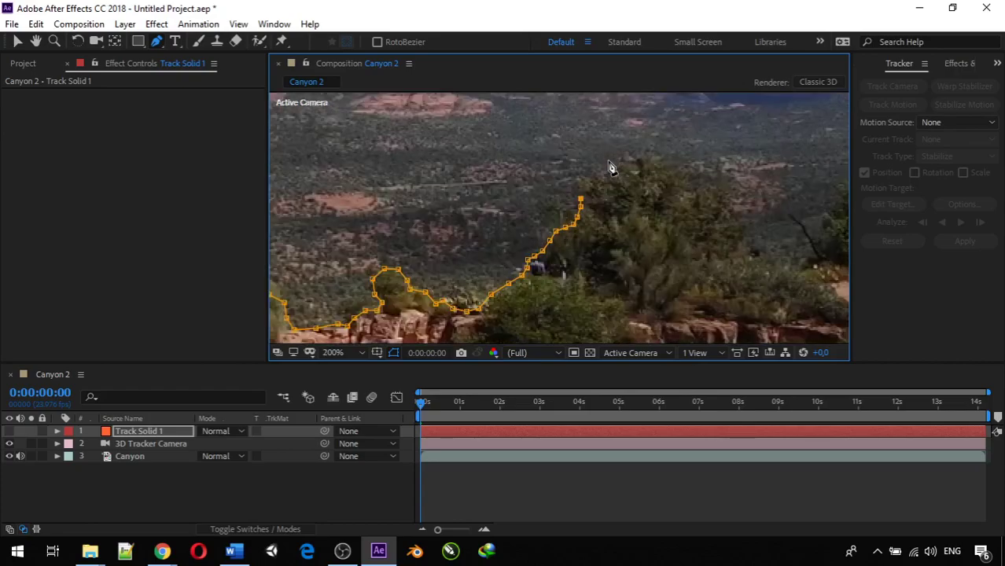
scroll(612, 166, up, 2)
click(521, 264)
click(555, 254)
click(576, 260)
click(594, 247)
click(609, 229)
click(635, 219)
- Trace the mask path down the right side of the tree behind the lone person to the low shrubs
click(662, 225)
click(707, 249)
click(735, 263)
click(758, 273)
click(772, 301)
click(785, 331)
drag(794, 317, 649, 173)
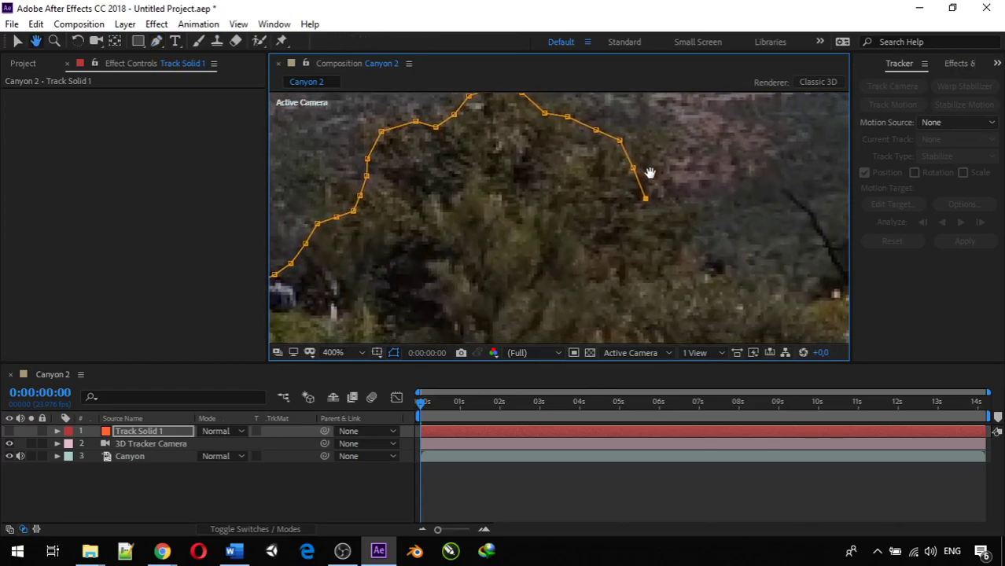
click(685, 237)
click(692, 273)
click(717, 301)
- Extend the mask path along the low shrubs toward the tree at the right edge of the footage
scroll(698, 294, down, 4)
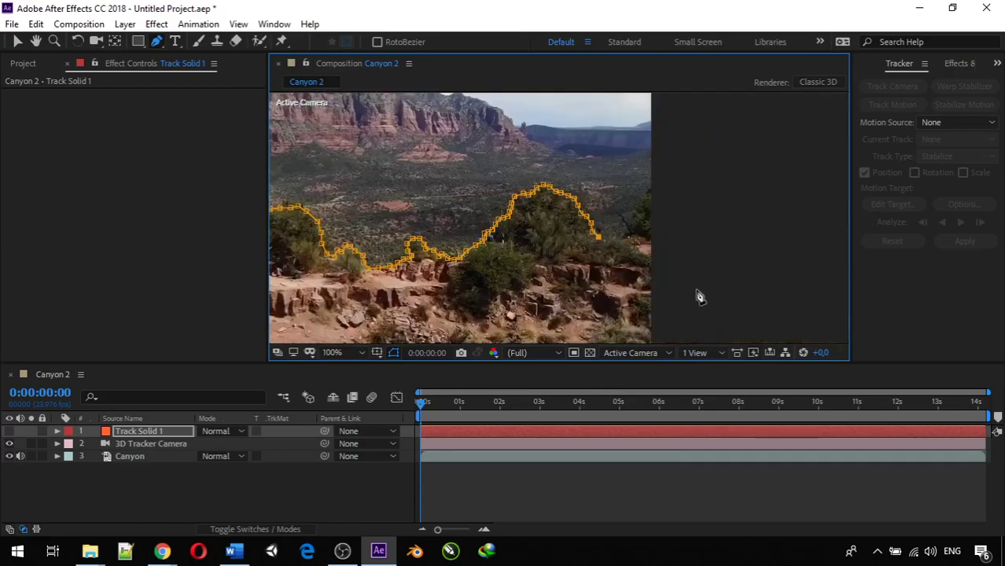
scroll(651, 286, up, 4)
drag(652, 286, 550, 315)
scroll(542, 261, down, 2)
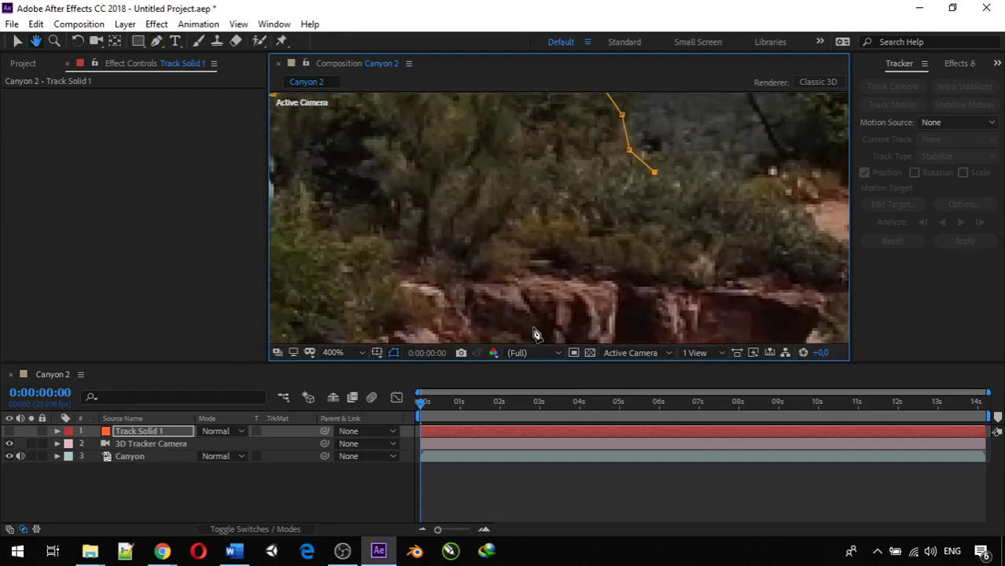
key(g)
click(622, 199)
click(636, 201)
click(659, 197)
click(670, 193)
- Trace the mask path up the tree at the right edge of the footage and end it just outside the frame
key(h)
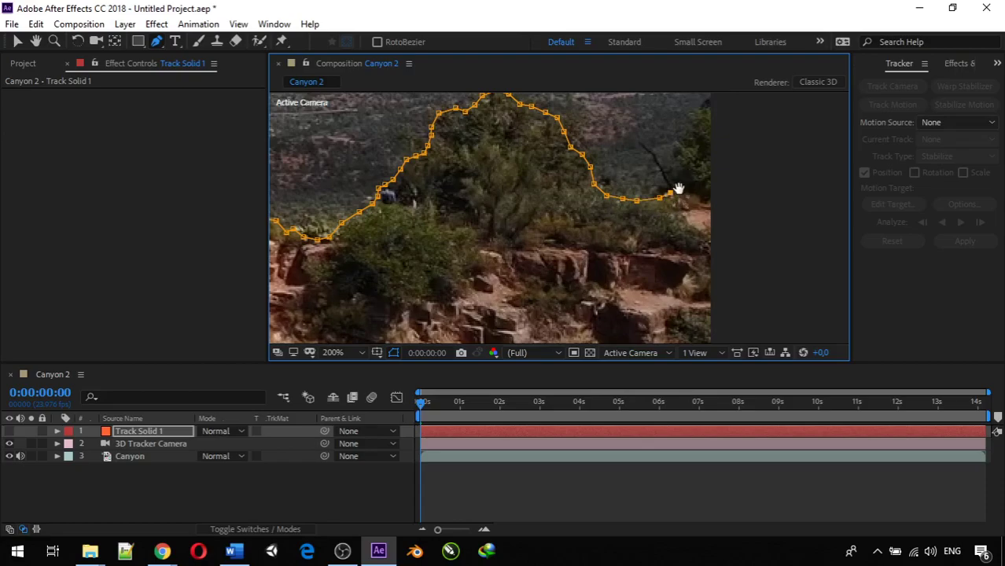
scroll(661, 202, up, 3)
scroll(661, 202, down, 1)
key(g)
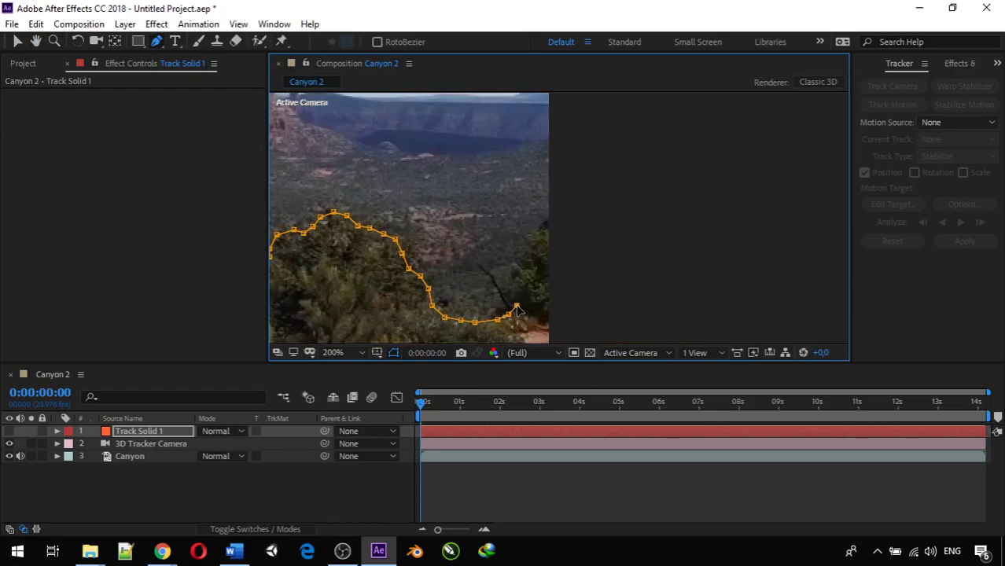
click(516, 292)
click(515, 275)
click(525, 265)
click(531, 237)
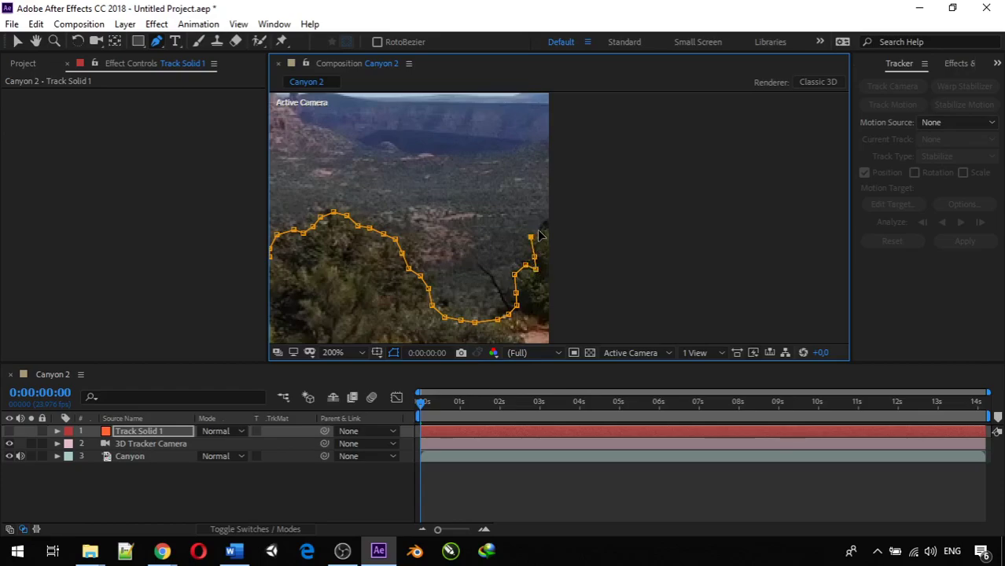
click(556, 212)
- Close the mask by running its path outside the frame around the foreground and cliff, back to the starting point
scroll(577, 267, down, 4)
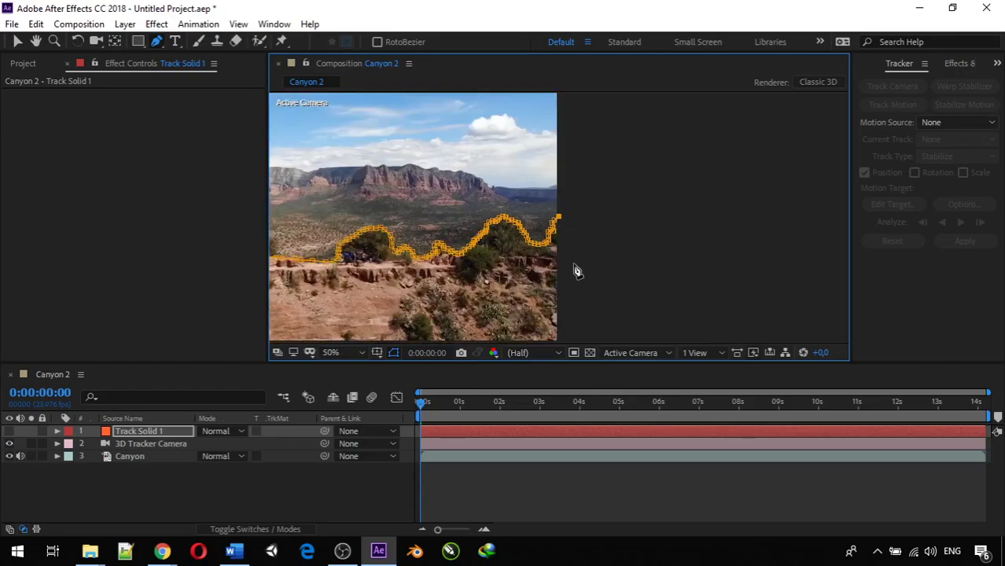
scroll(576, 299, down, 1)
click(574, 296)
click(306, 295)
click(311, 122)
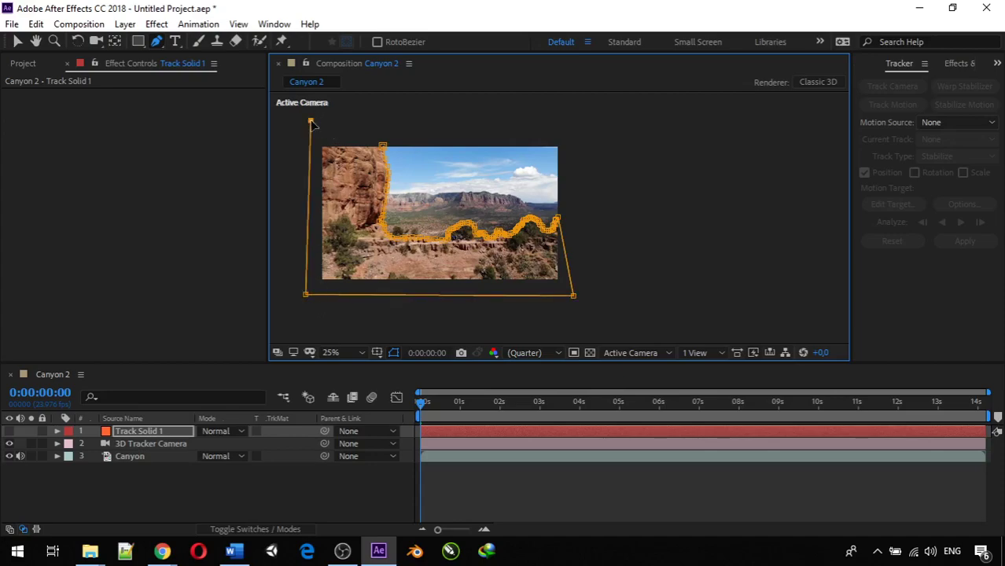
click(383, 148)
scroll(377, 206, up, 2)
scroll(378, 206, down, 2)
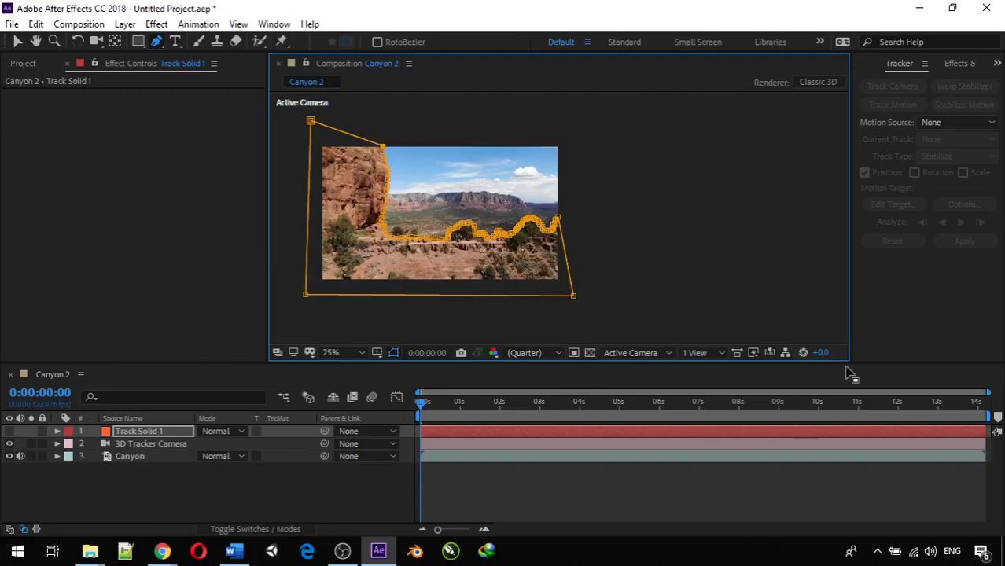
scroll(443, 308, up, 2)
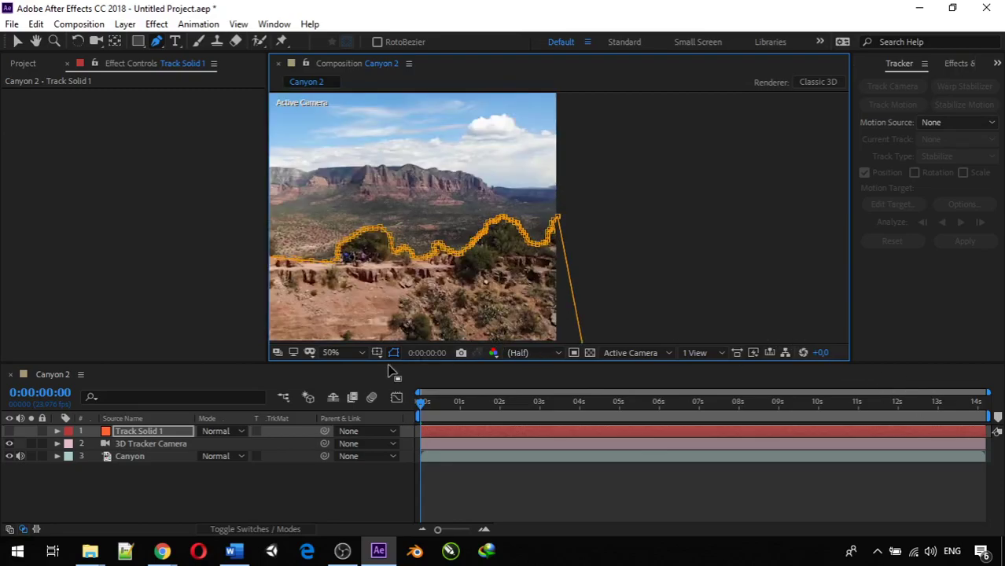
- Fit the whole frame and scrub the first four seconds to check how the mask follows the cliff and foreground
click(361, 353)
click(349, 90)
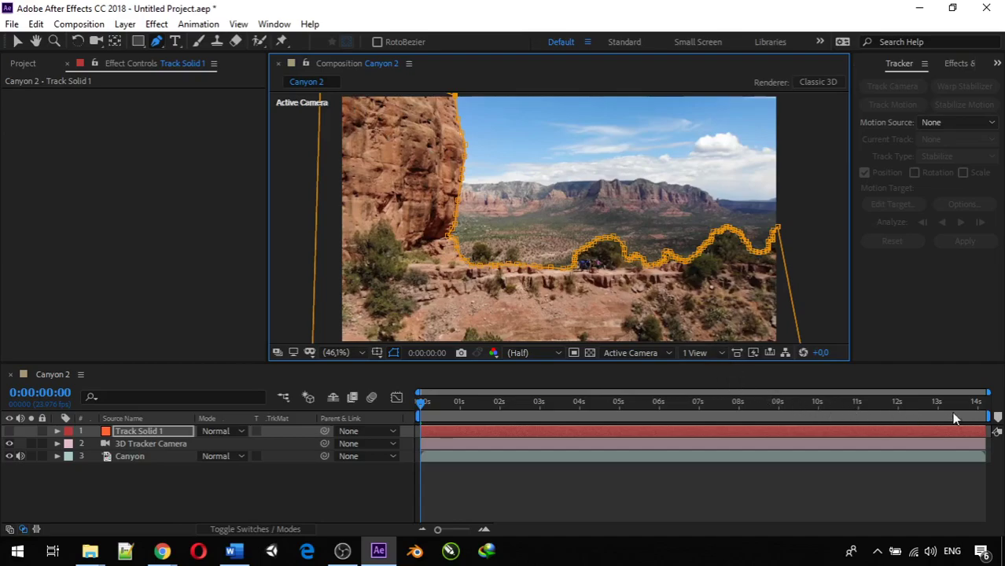
drag(420, 403, 585, 403)
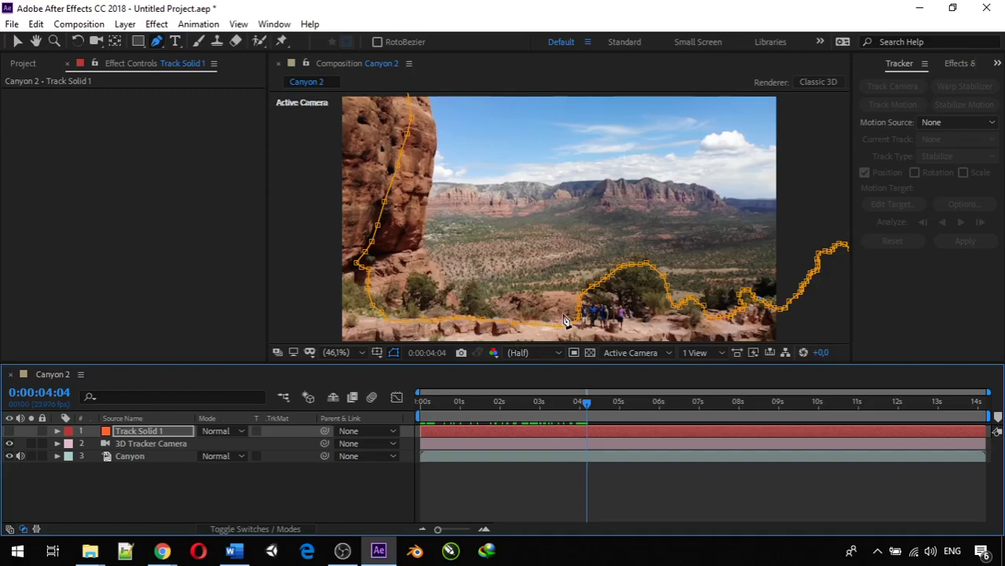
drag(589, 405, 373, 425)
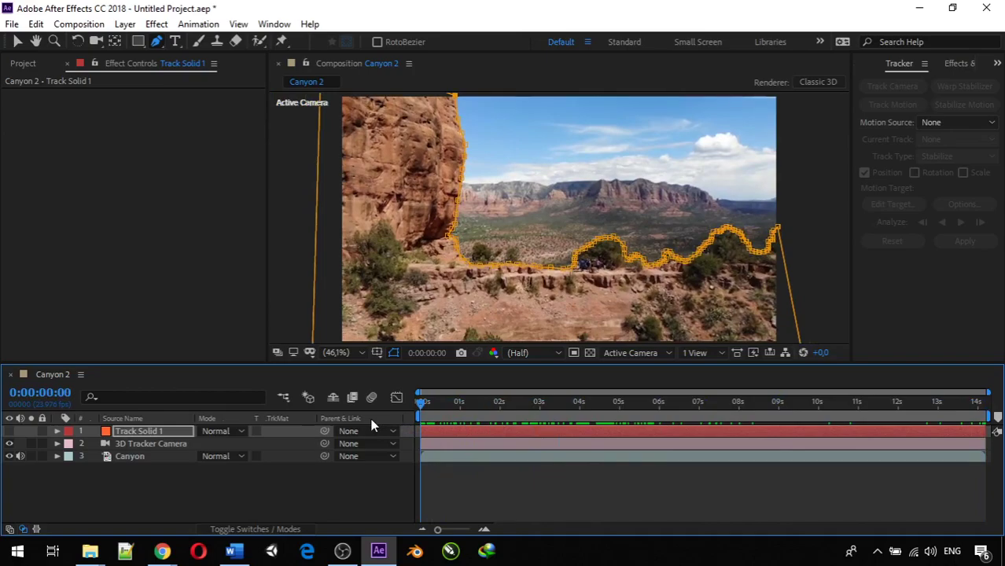
drag(422, 402, 597, 393)
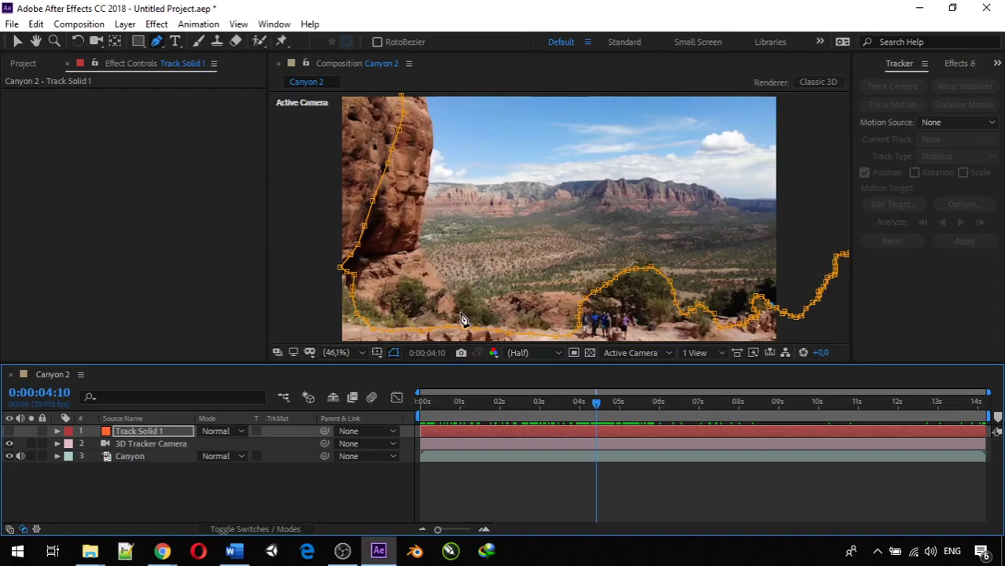
drag(598, 412, 383, 402)
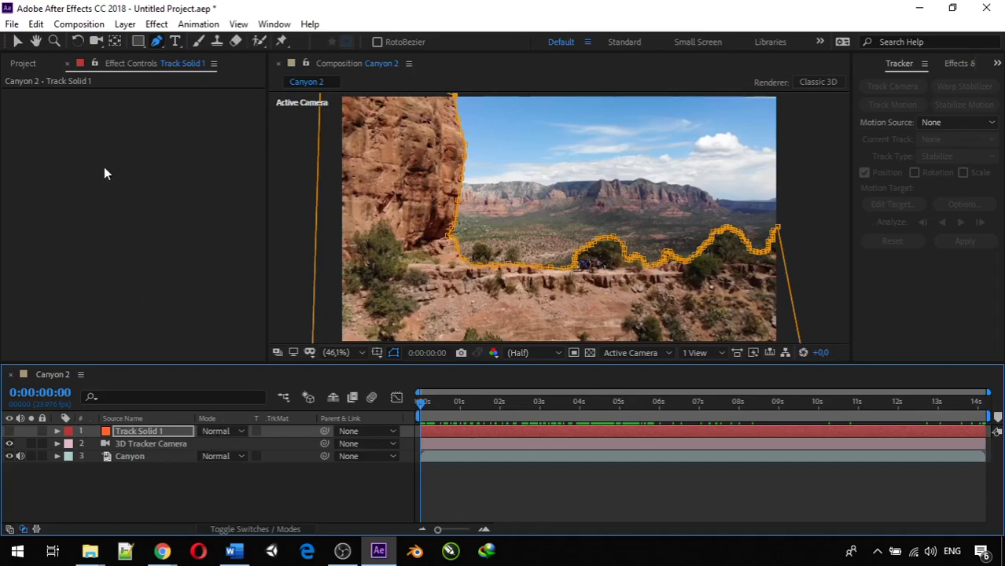
- Mute the original Canyon layer and place a second Canyon clip directly below Track Solid 1, using the solid as its alpha matte
click(21, 457)
click(24, 63)
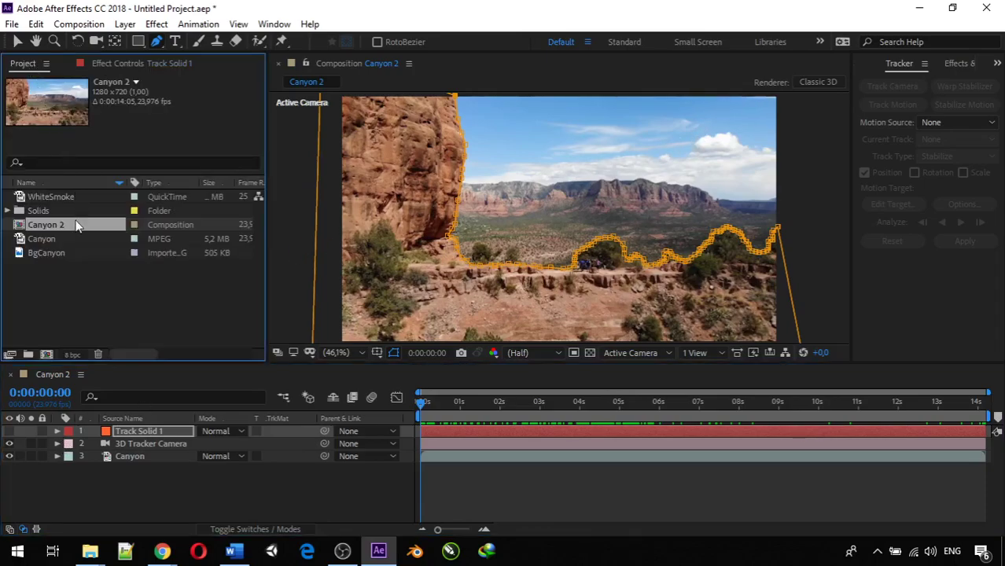
click(60, 238)
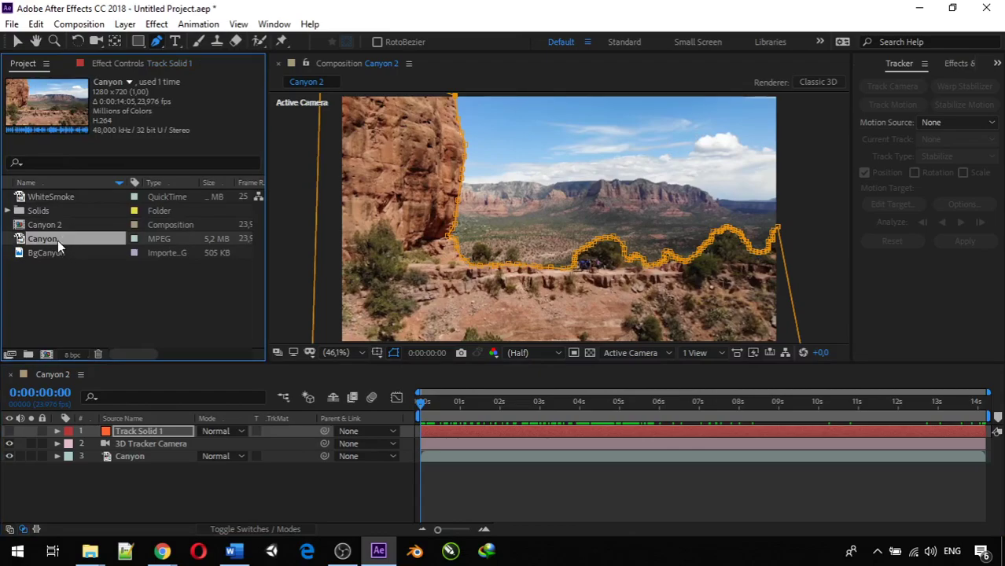
drag(66, 246, 115, 441)
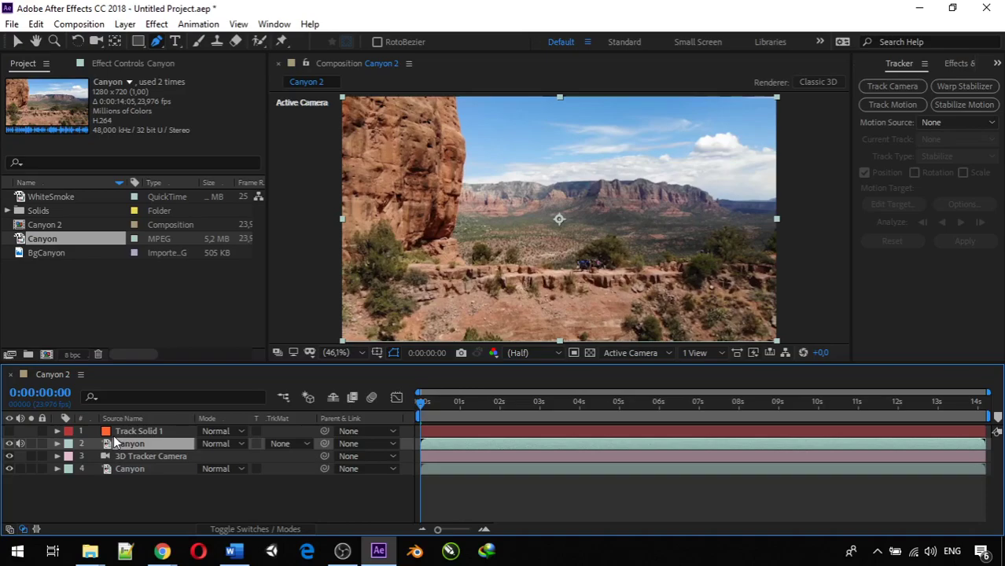
click(304, 446)
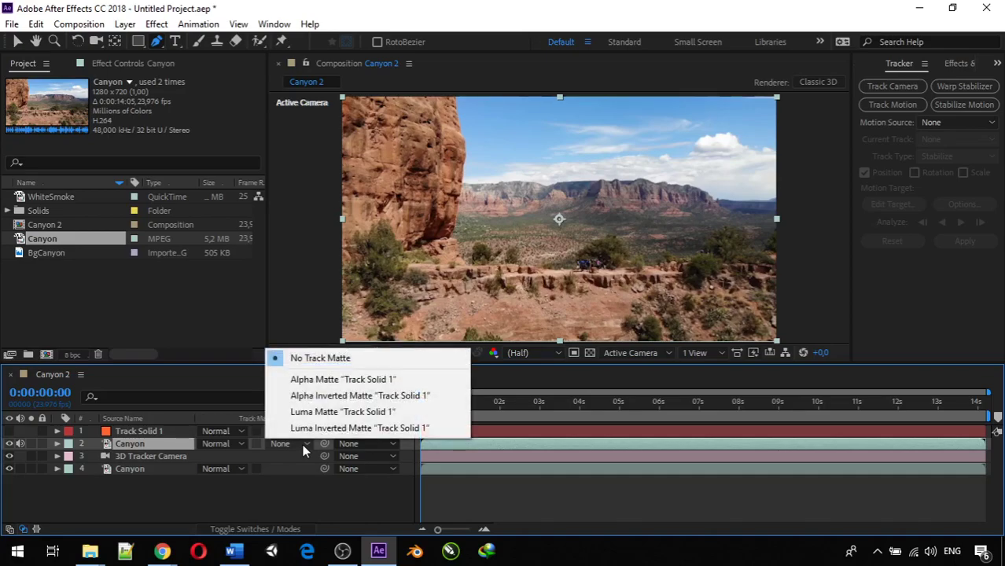
click(332, 386)
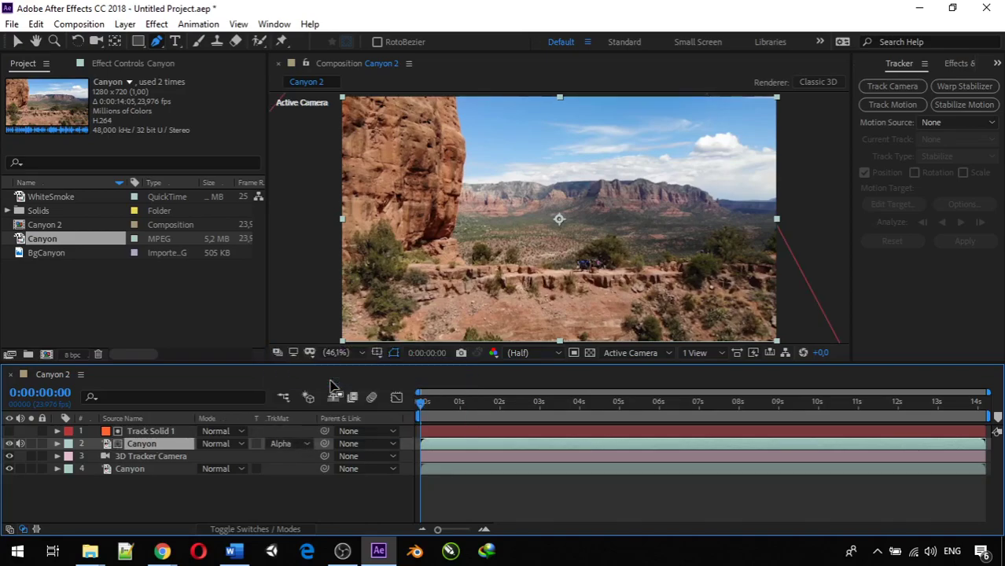
- Temporarily hide the bottom Canyon layer to inspect the alpha-matted cliff and foreground over time
scroll(590, 218, down, 3)
scroll(590, 218, up, 2)
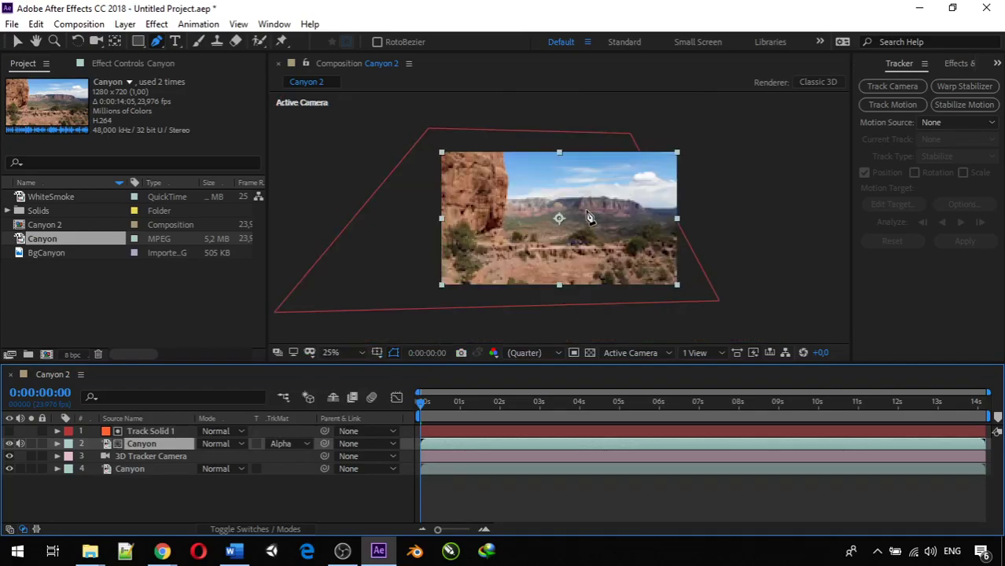
click(9, 469)
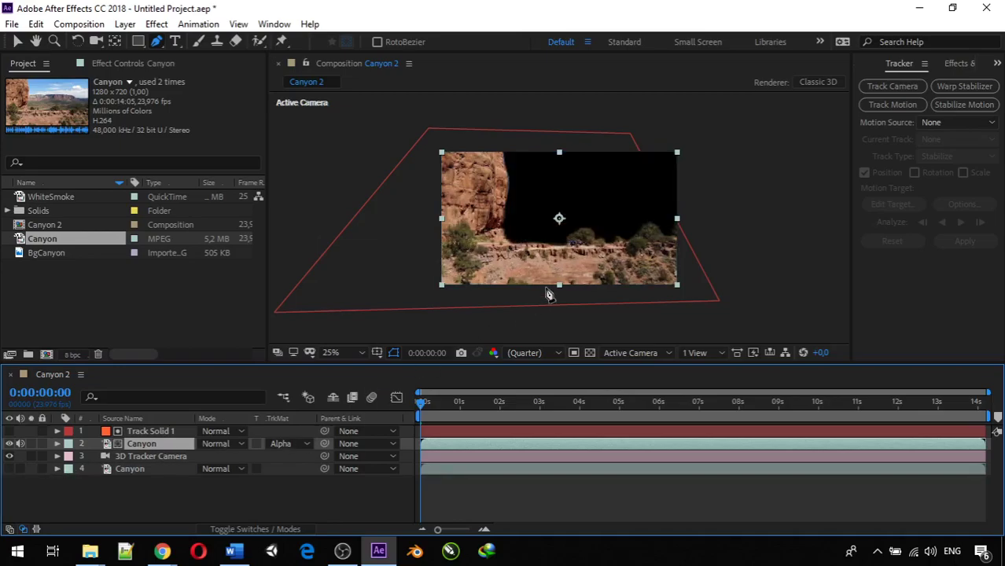
scroll(534, 301, up, 2)
scroll(571, 269, down, 2)
scroll(561, 272, up, 2)
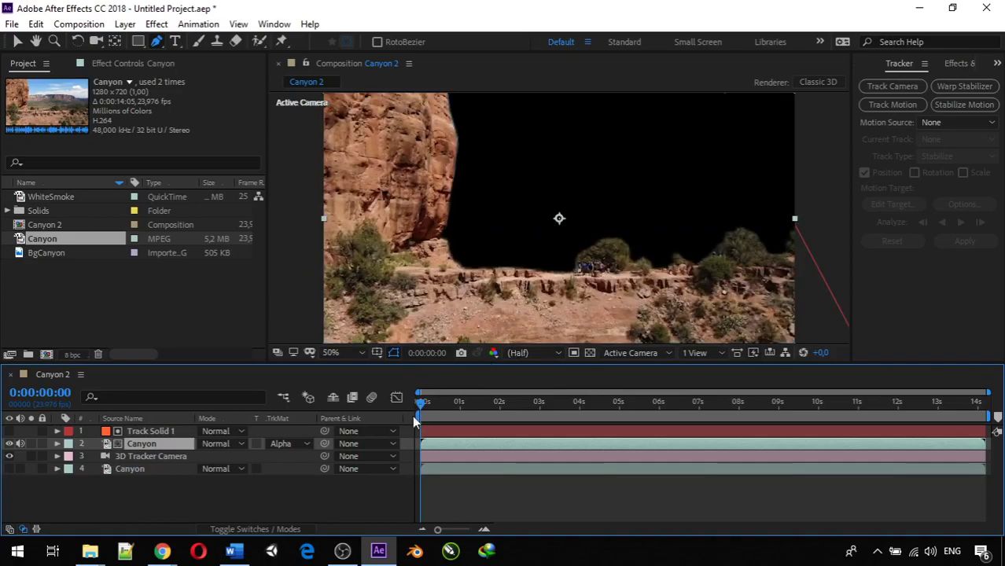
drag(419, 405, 387, 397)
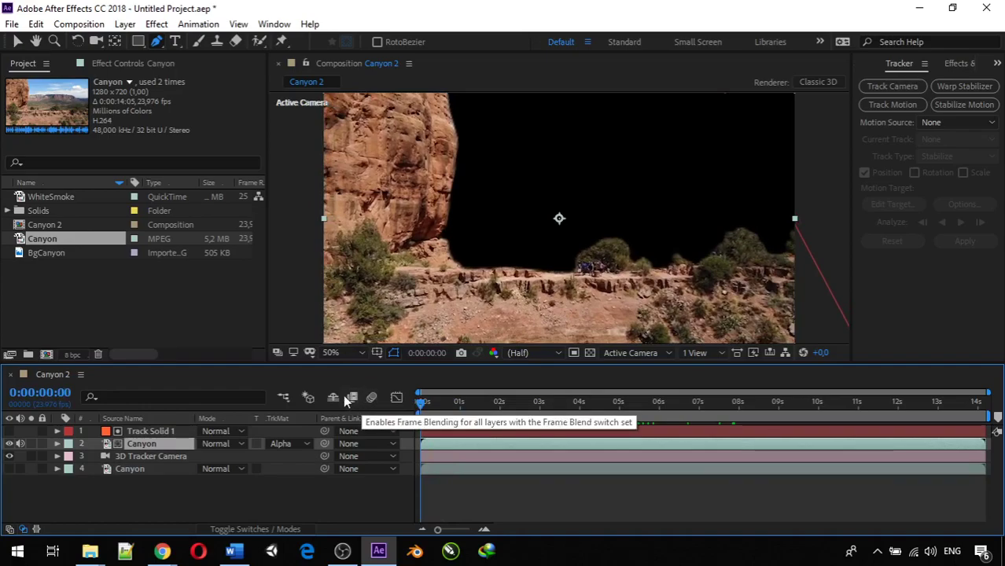
click(10, 469)
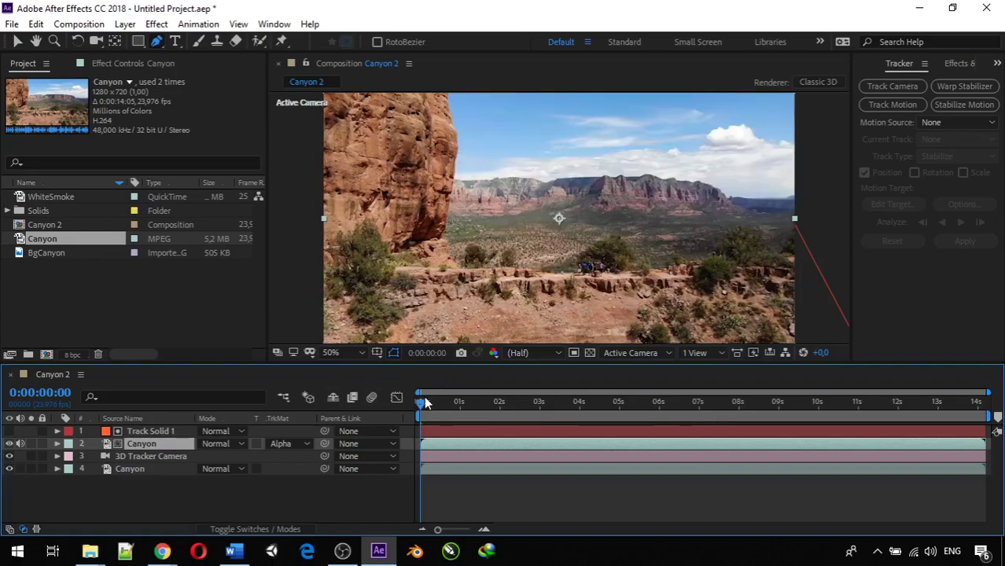
- Inspect the mask outline of Track Solid 1 and move the current time to 0:00:04:11 with the whole frame fitted
click(130, 431)
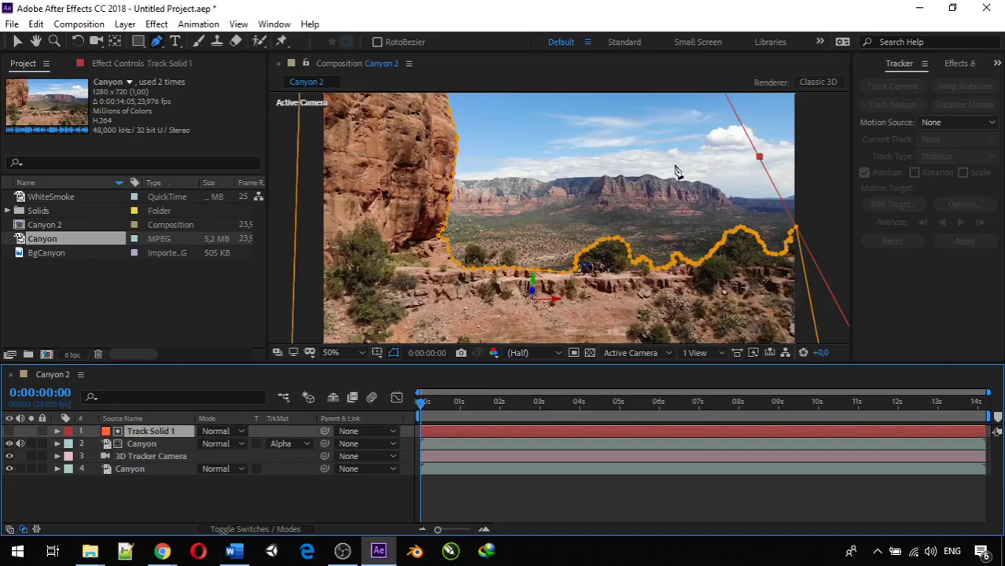
scroll(561, 216, down, 2)
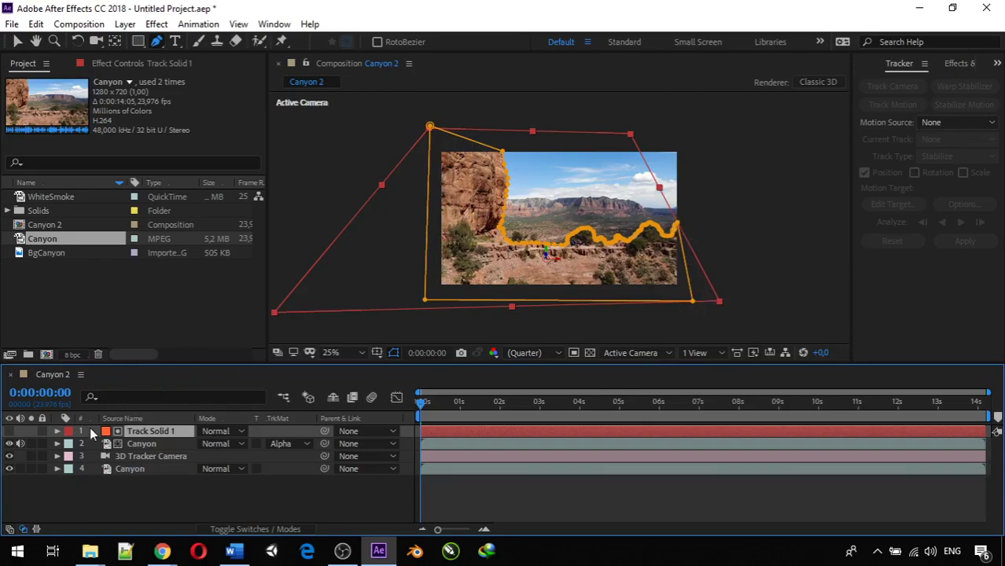
scroll(519, 210, up, 2)
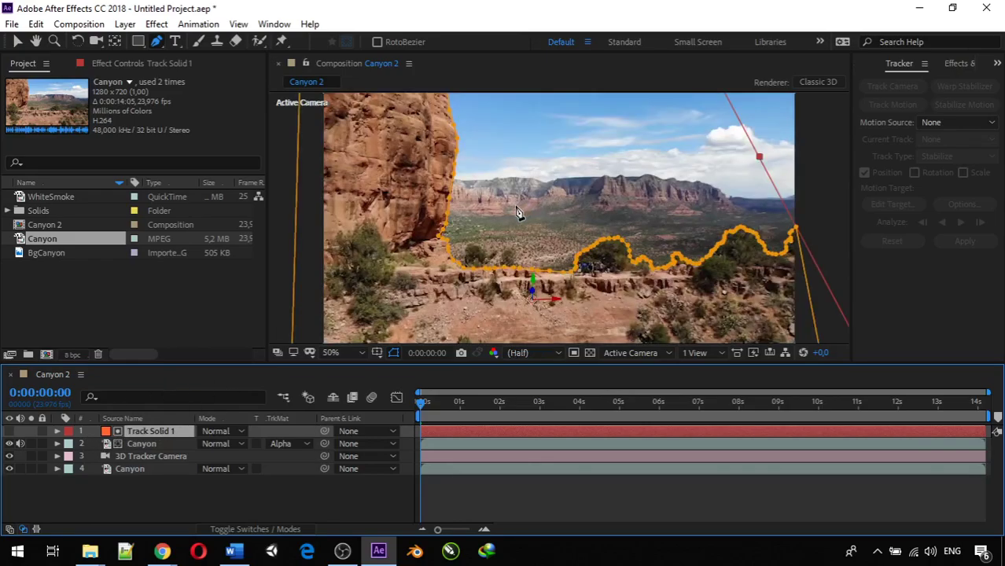
scroll(509, 209, down, 2)
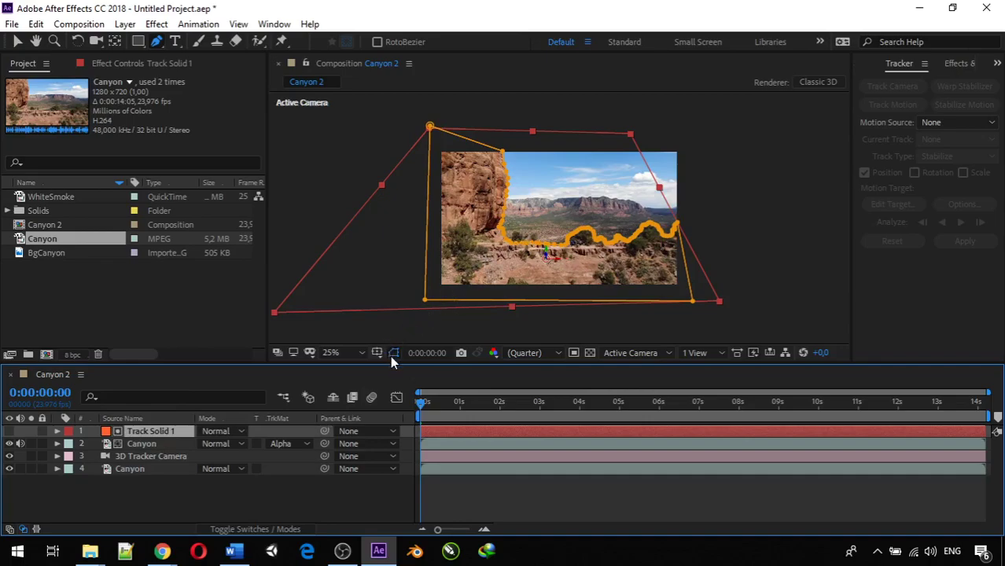
drag(421, 407, 597, 424)
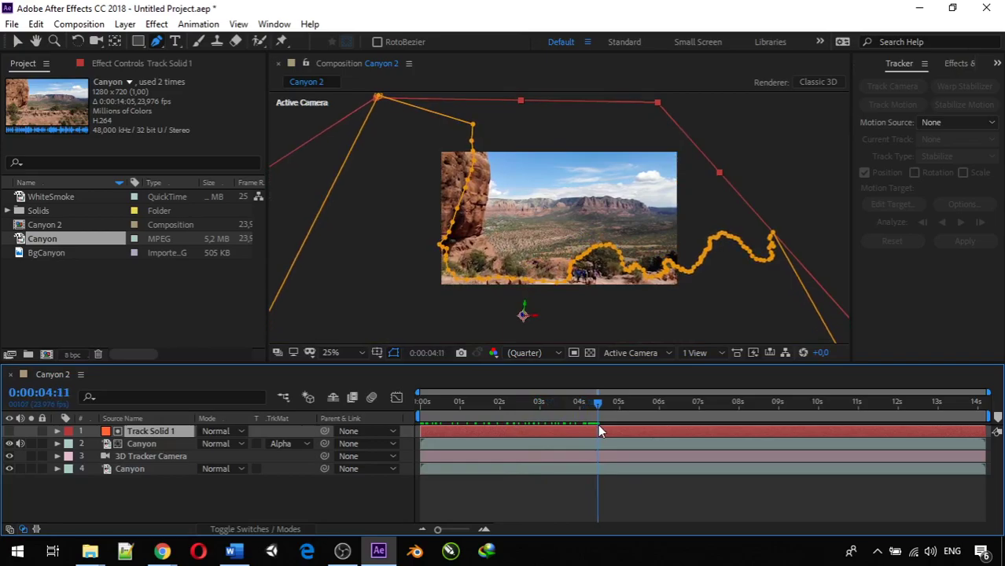
click(361, 354)
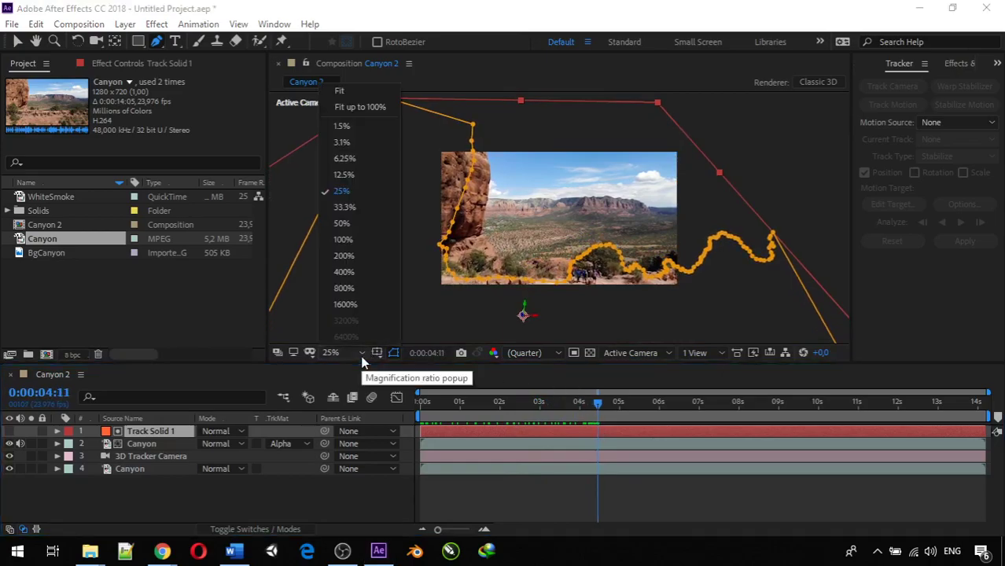
click(361, 92)
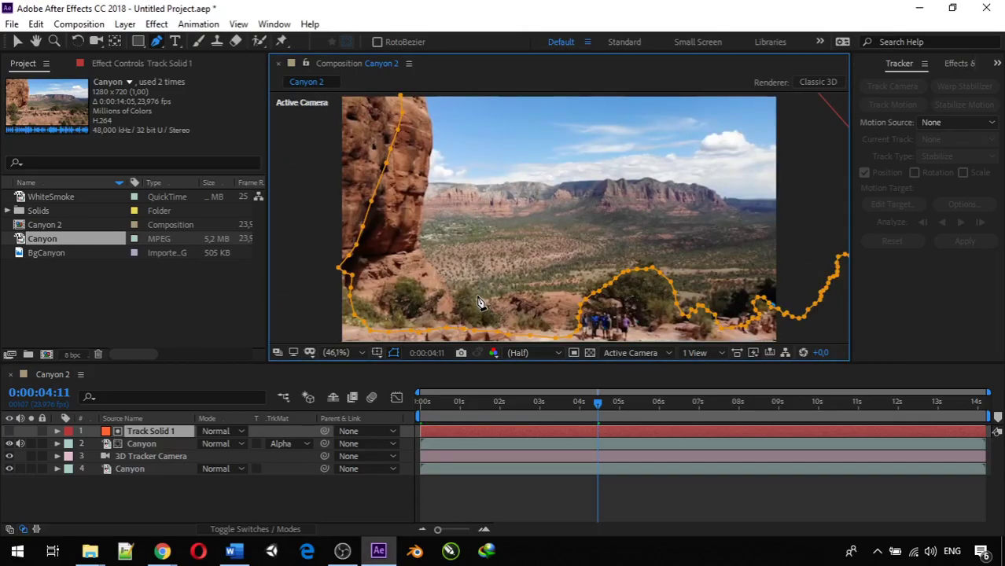
- Render the bottom Canyon layer's camera track points and create a solid from the points on the cliff face
click(128, 472)
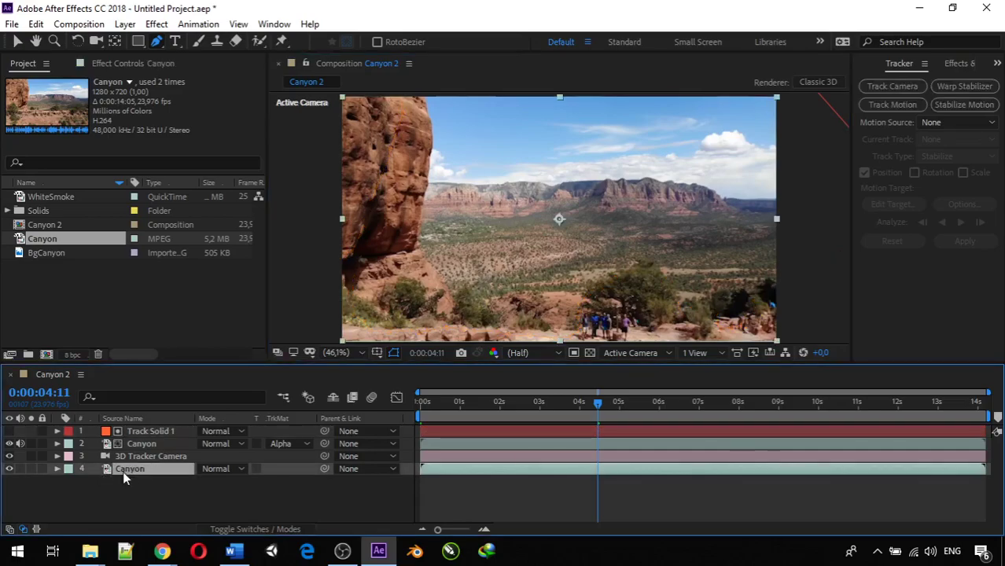
click(121, 63)
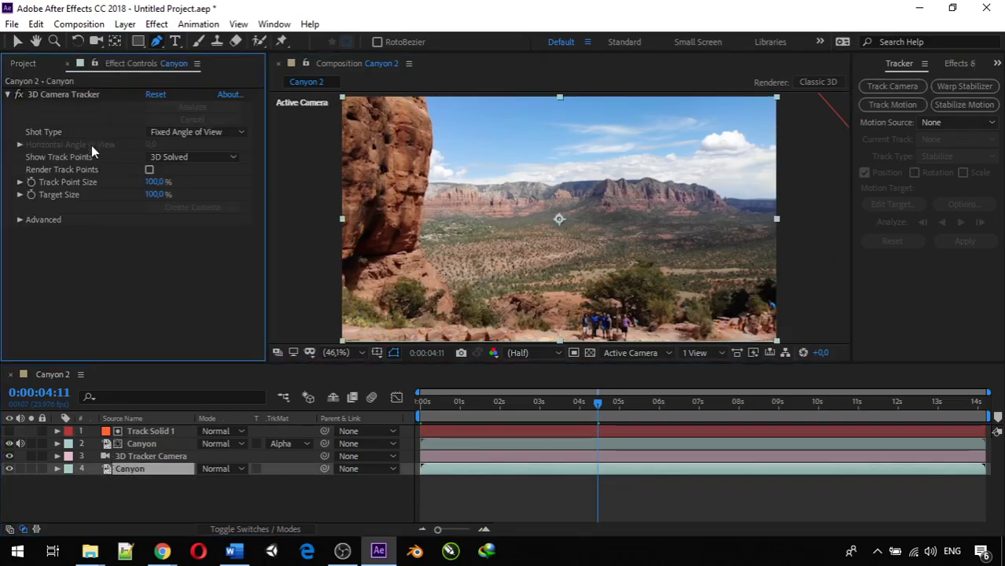
click(150, 170)
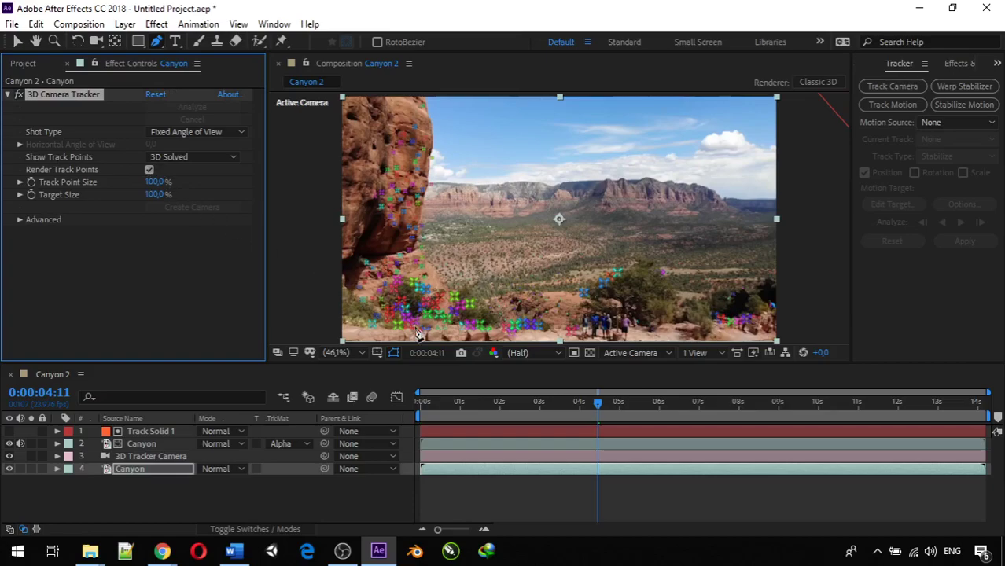
click(17, 43)
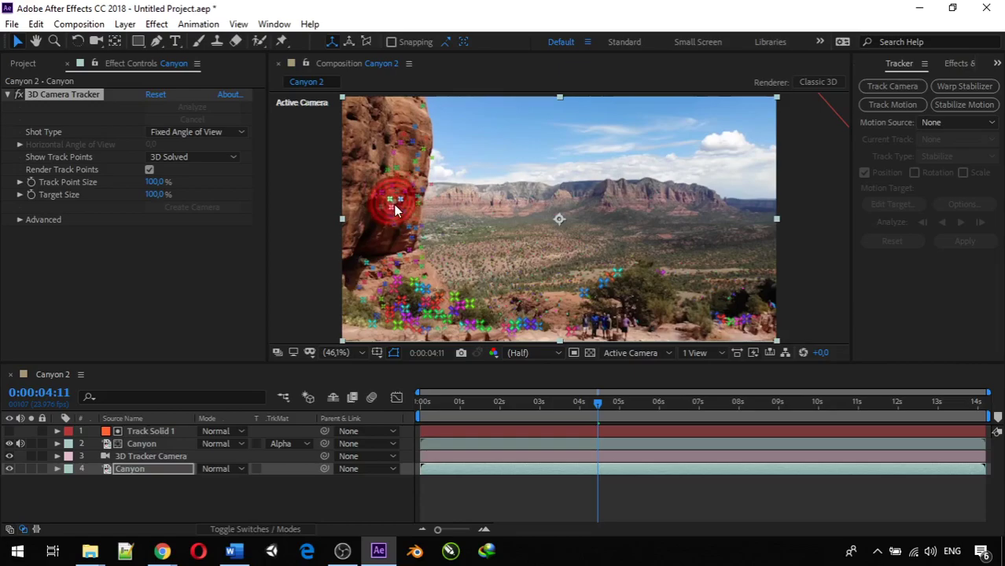
right_click(394, 204)
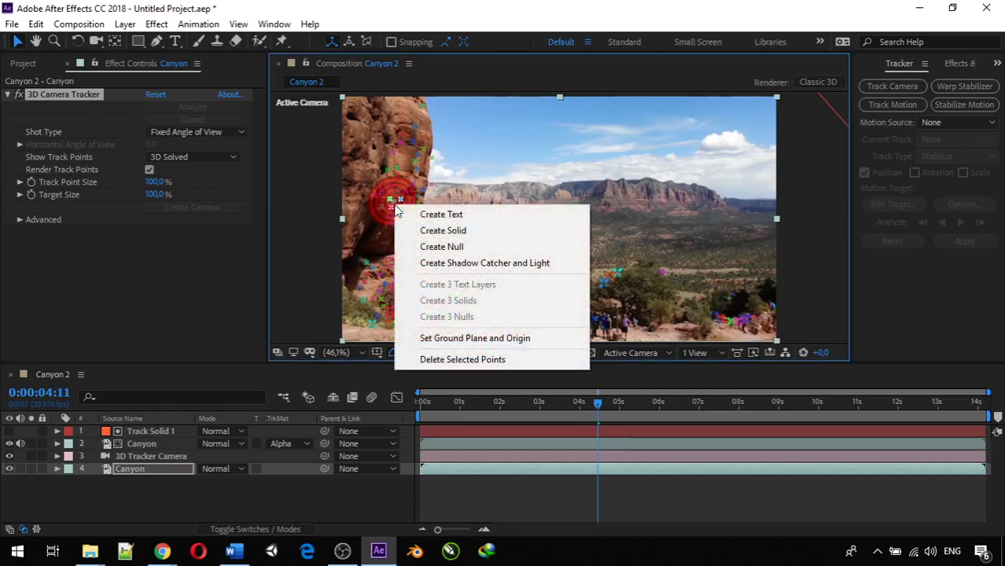
click(440, 232)
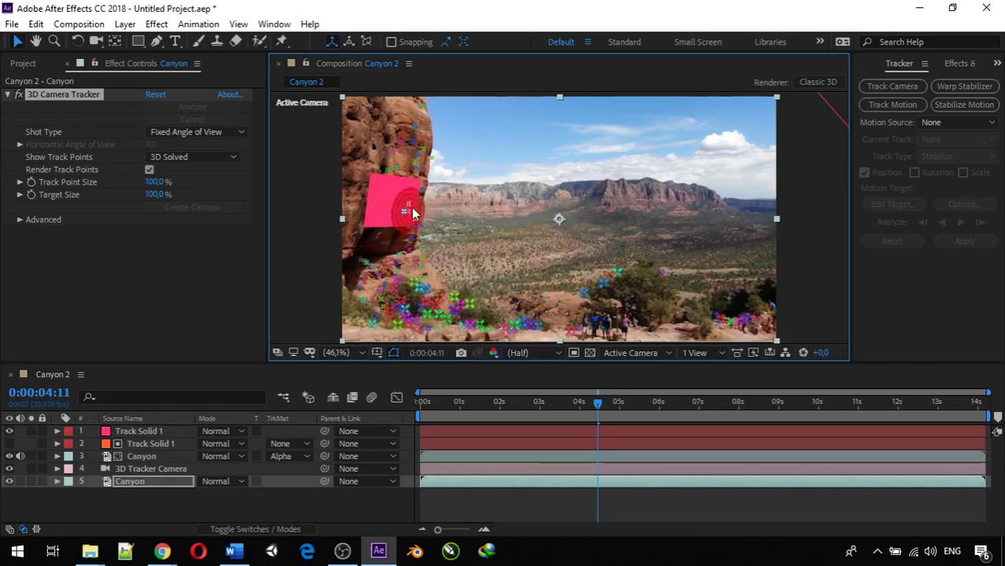
- Enlarge the new pink track solid until it extends beyond the whole cliff, and hide it
click(134, 434)
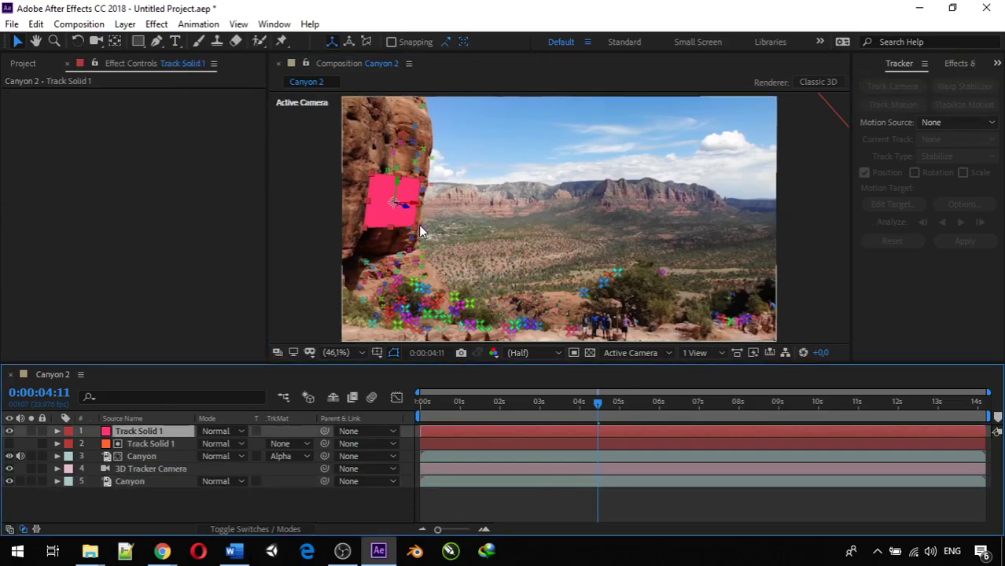
drag(422, 231, 461, 327)
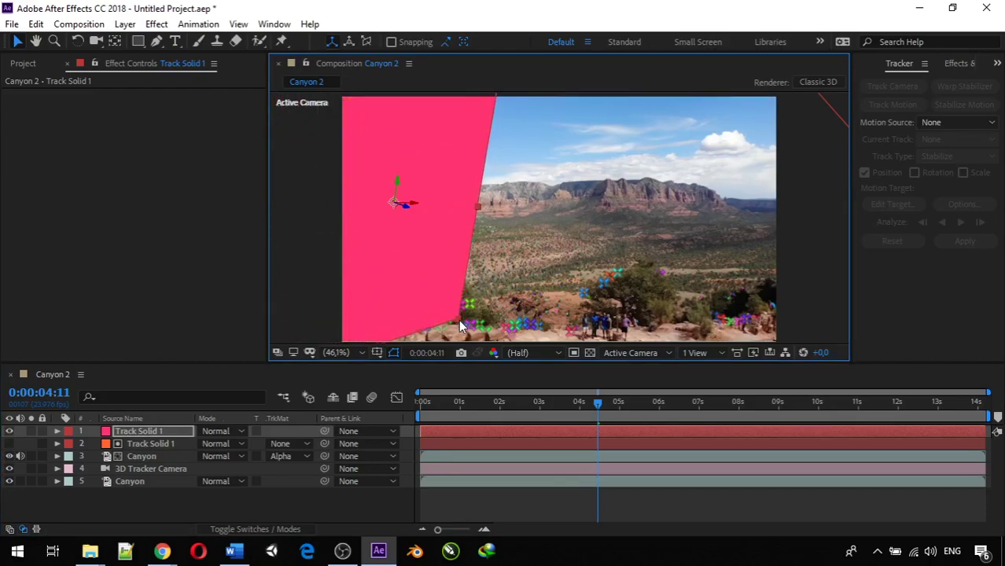
scroll(459, 284, down, 2)
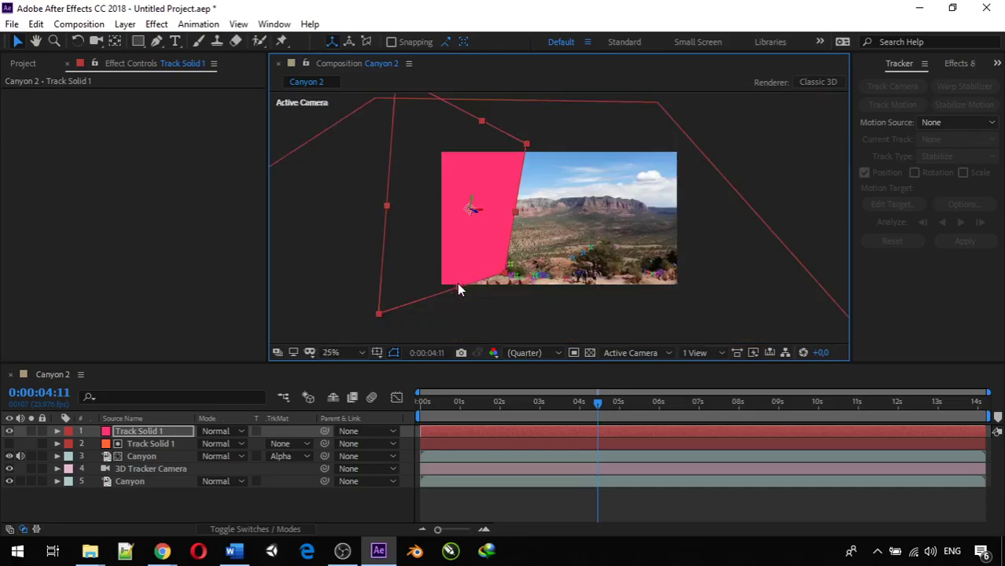
scroll(459, 289, up, 2)
scroll(459, 290, down, 2)
scroll(459, 290, up, 2)
scroll(459, 289, down, 2)
scroll(459, 289, up, 2)
scroll(459, 289, down, 2)
click(9, 432)
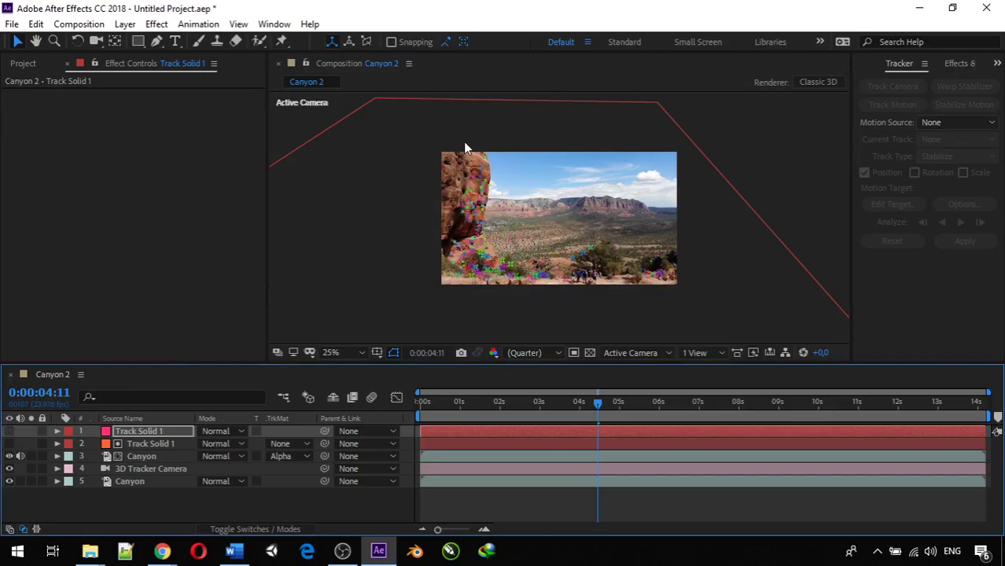
- Start a Pen mask on the pink Track Solid 1 just above the cliff top and trace the cliff's upper right edge
key(period)
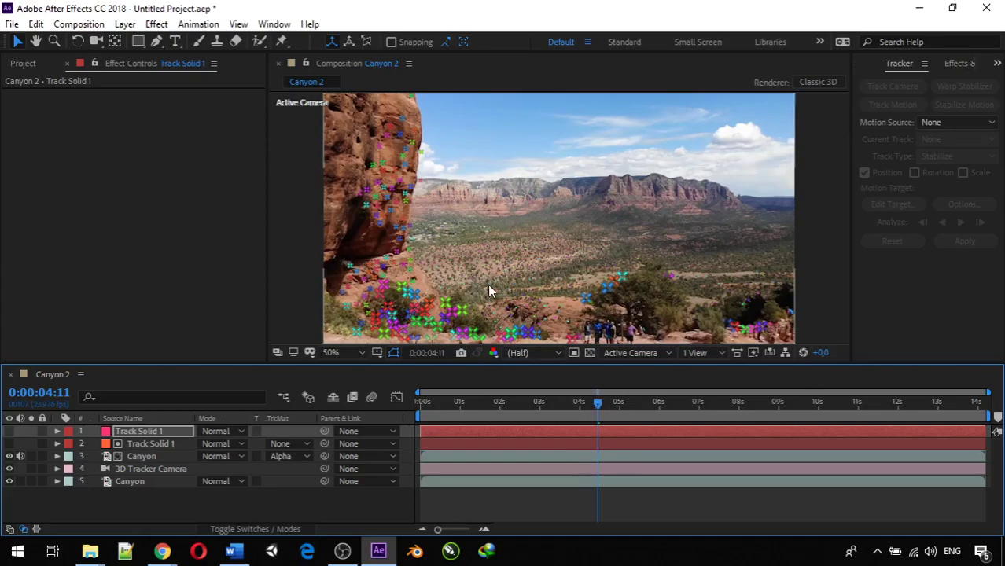
key(comma)
key(period)
click(157, 41)
scroll(406, 161, up, 4)
scroll(402, 162, down, 4)
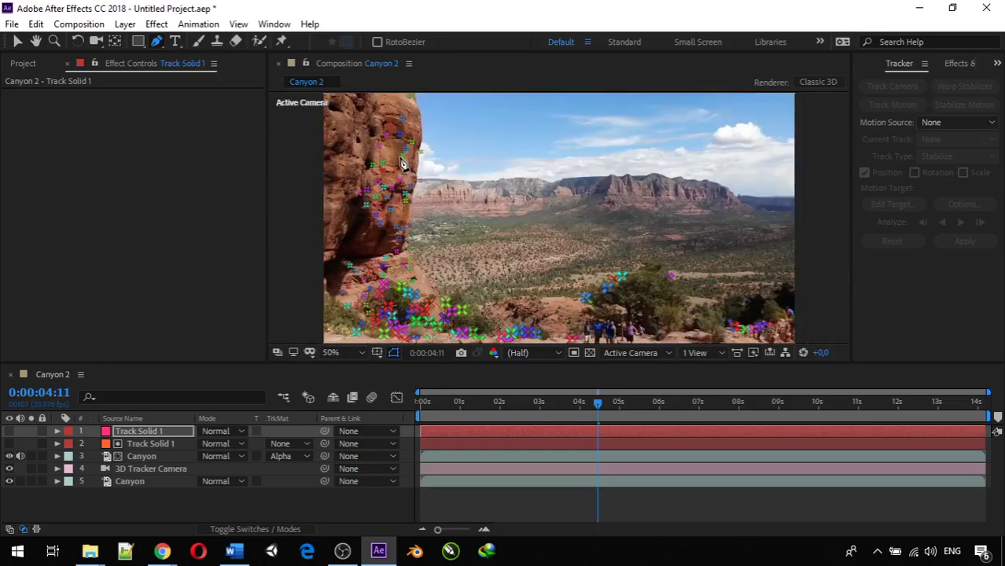
key(h)
drag(397, 152, 405, 183)
key(g)
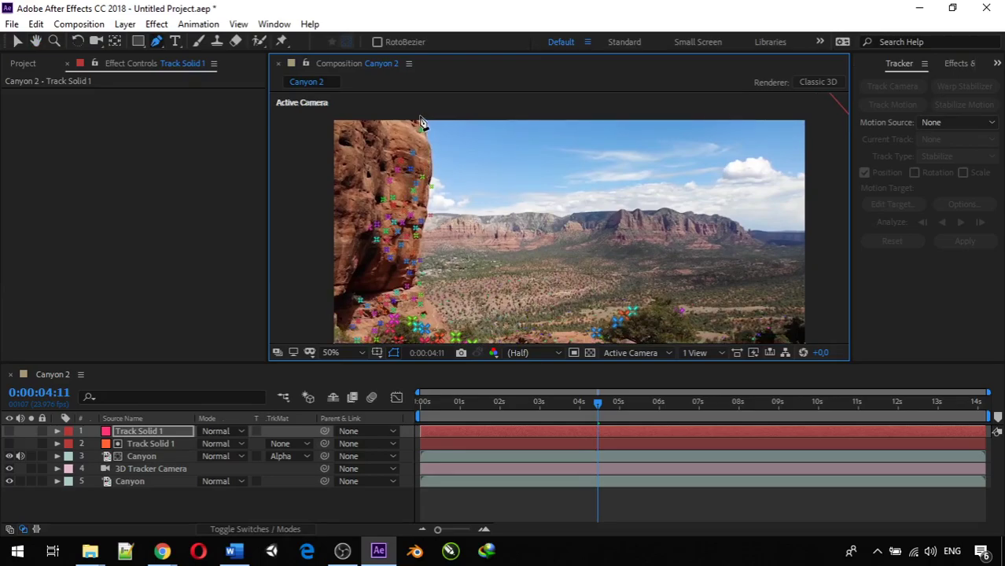
key(slash)
drag(419, 126, 619, 316)
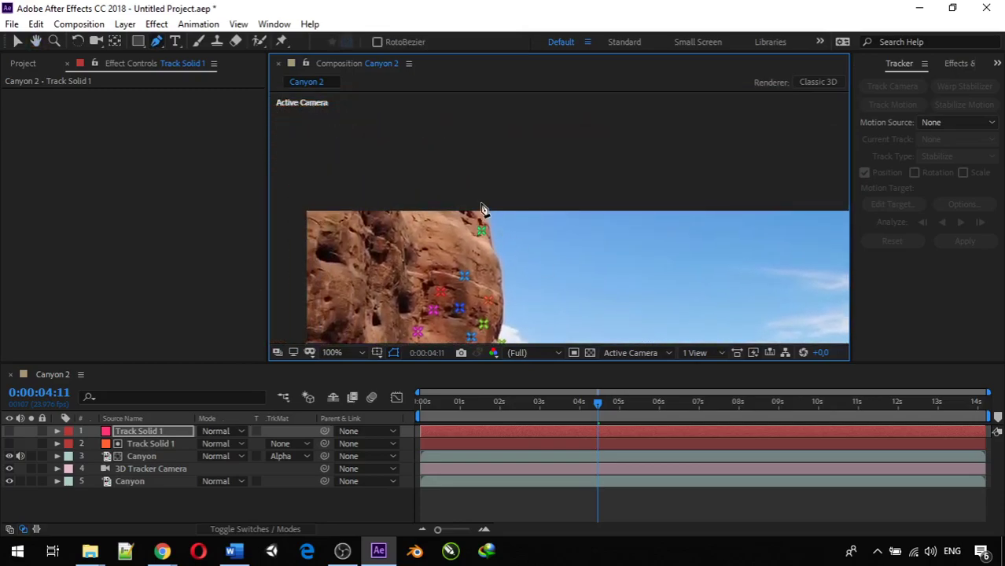
click(476, 207)
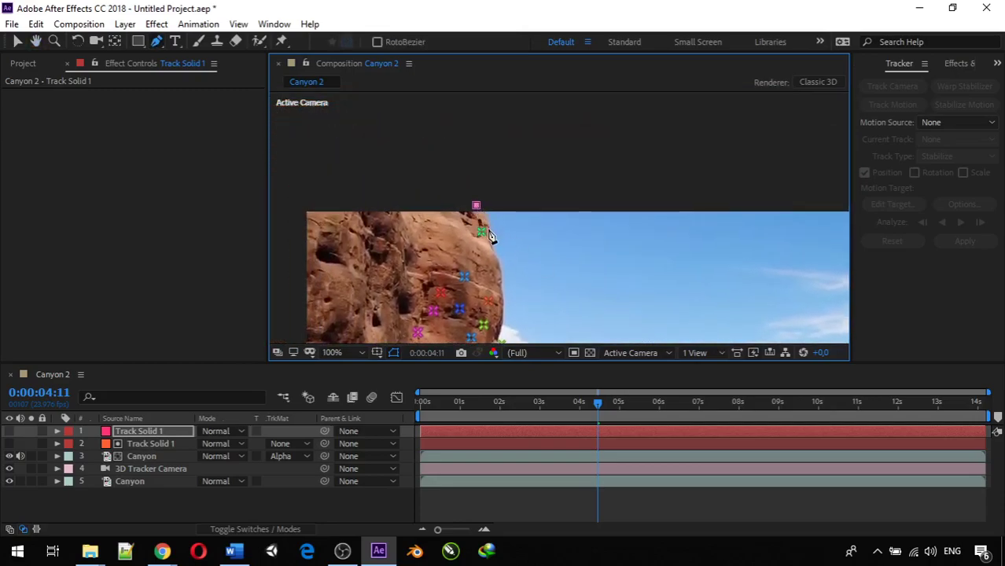
click(500, 279)
click(503, 311)
- Continue the mask down the middle of the cliff's right edge to the overhang, undoing the misplaced points
drag(504, 329, 507, 135)
key(space)
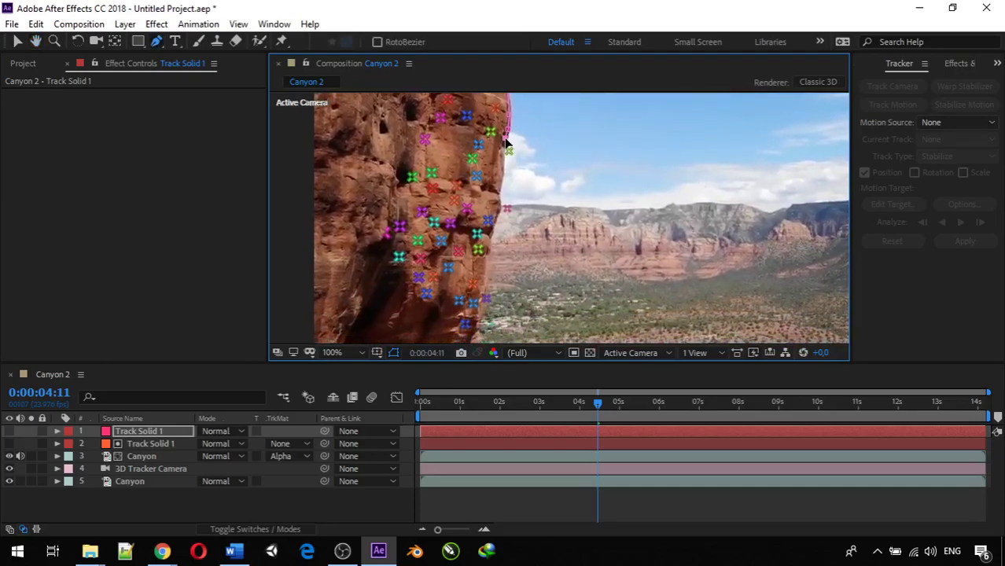
click(498, 192)
click(500, 207)
click(487, 250)
key(h)
drag(487, 299, 511, 157)
key(g)
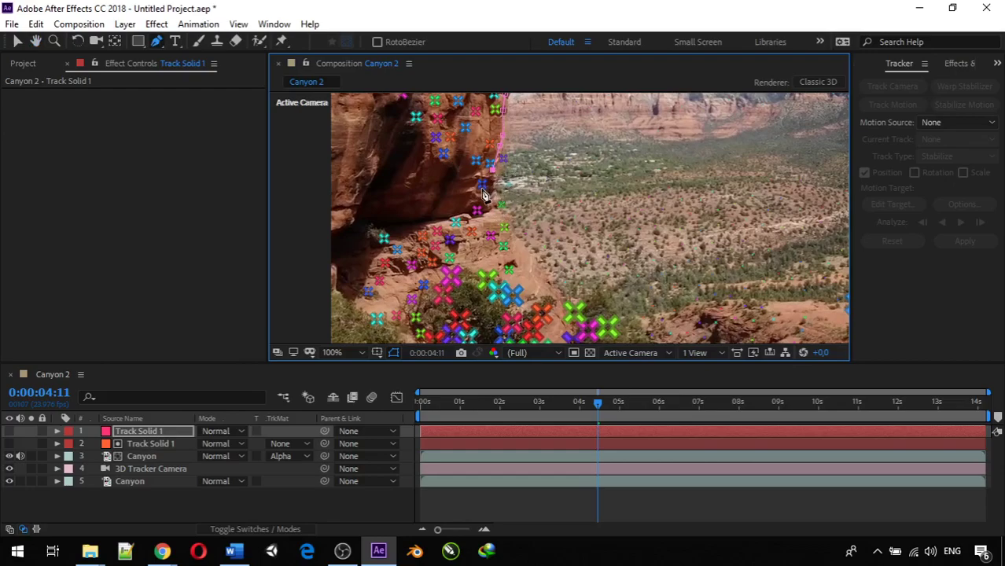
click(495, 168)
key(ctrl+z)
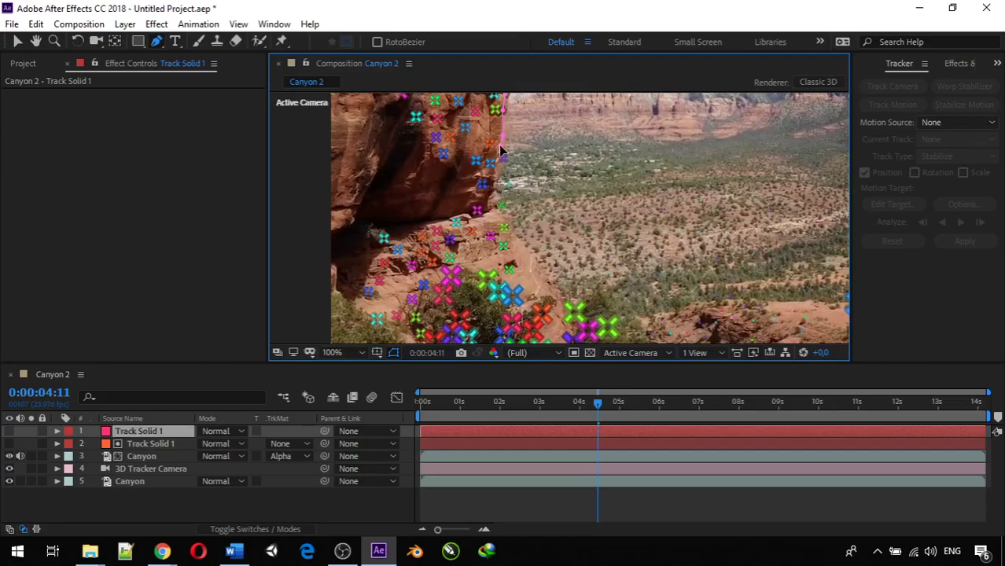
key(ctrl+z)
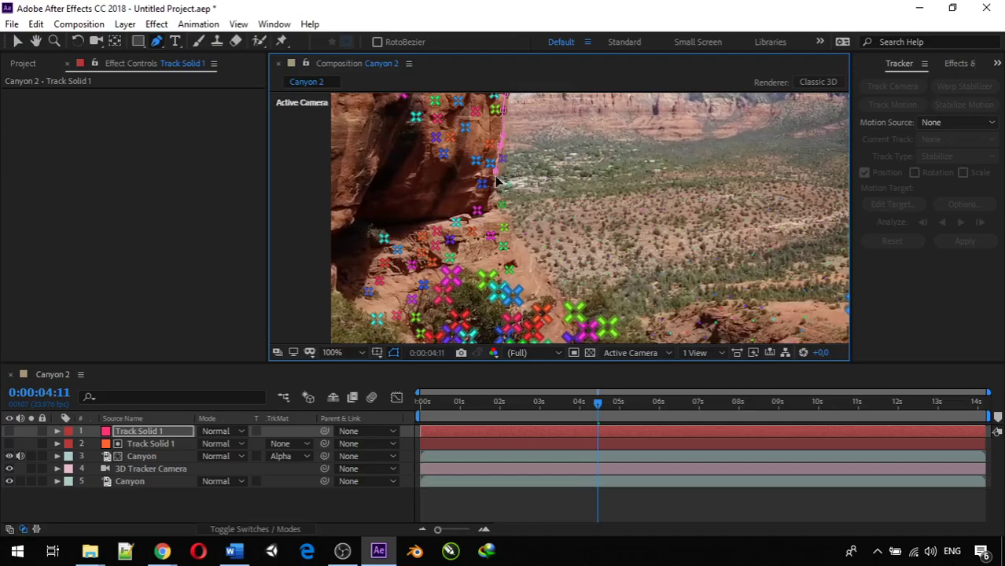
- Trace the mask along the slope at the cliff's base and down through the bushes to just below the frame
click(495, 195)
click(509, 223)
click(522, 243)
drag(563, 295, 542, 205)
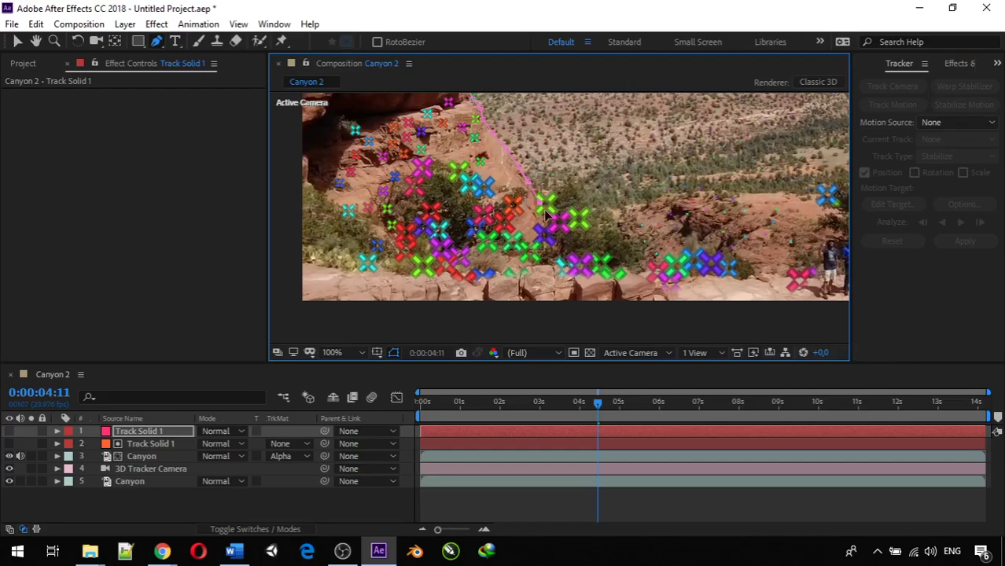
click(549, 268)
click(536, 320)
- Close the cliff mask by routing it outside the frame's lower-left and upper-left corners back to its starting point
key(comma)
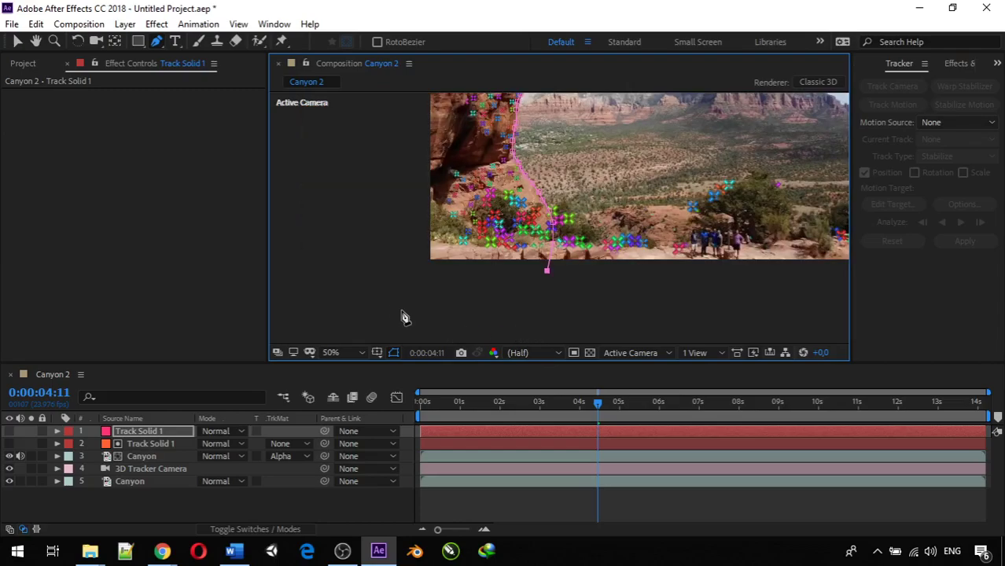
click(388, 280)
key(comma)
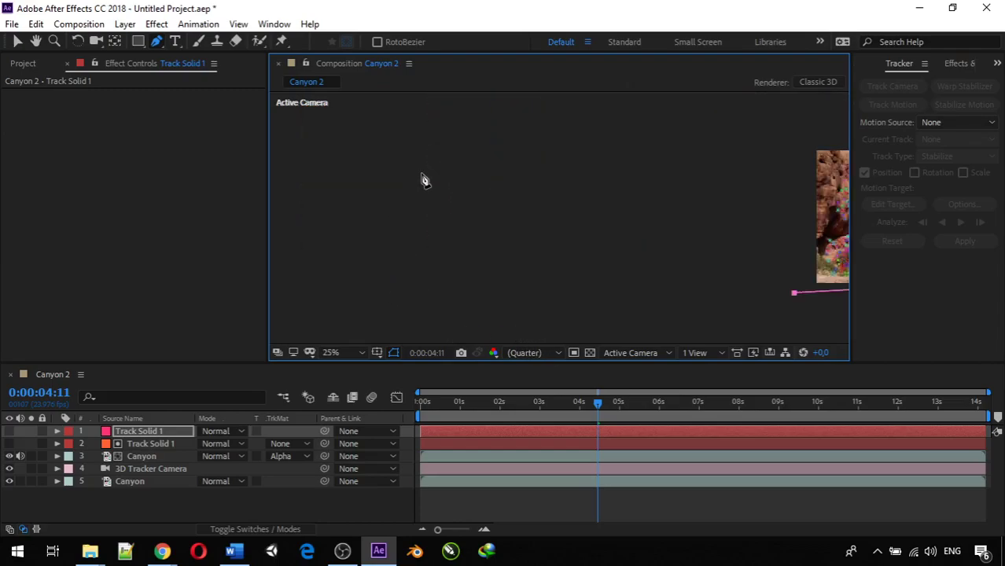
key(comma)
key(Caps_Lock)
key(h)
drag(526, 189, 438, 166)
key(g)
key(Caps_Lock)
key(period)
key(period)
key(h)
drag(511, 177, 202, 48)
key(g)
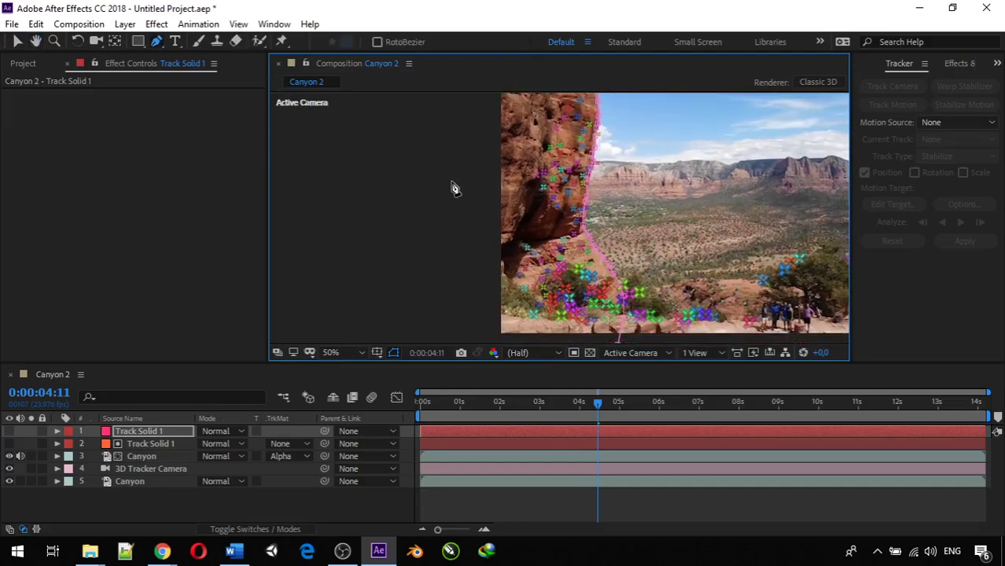
key(comma)
key(comma)
drag(450, 179, 450, 213)
click(506, 162)
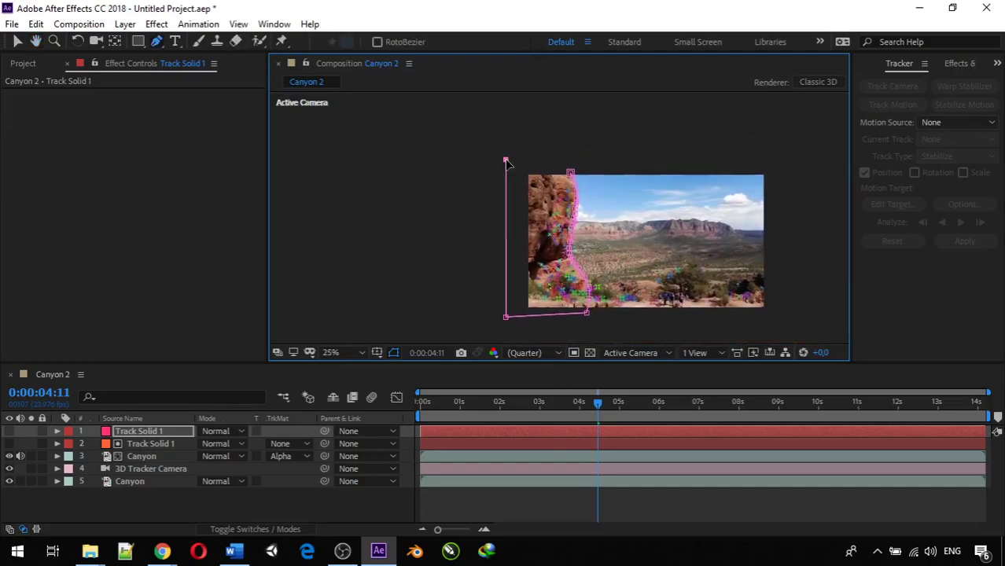
click(560, 160)
click(570, 173)
- Check how the new cliff mask follows the footage over time, returning to 0:00:00:00
drag(601, 406, 390, 411)
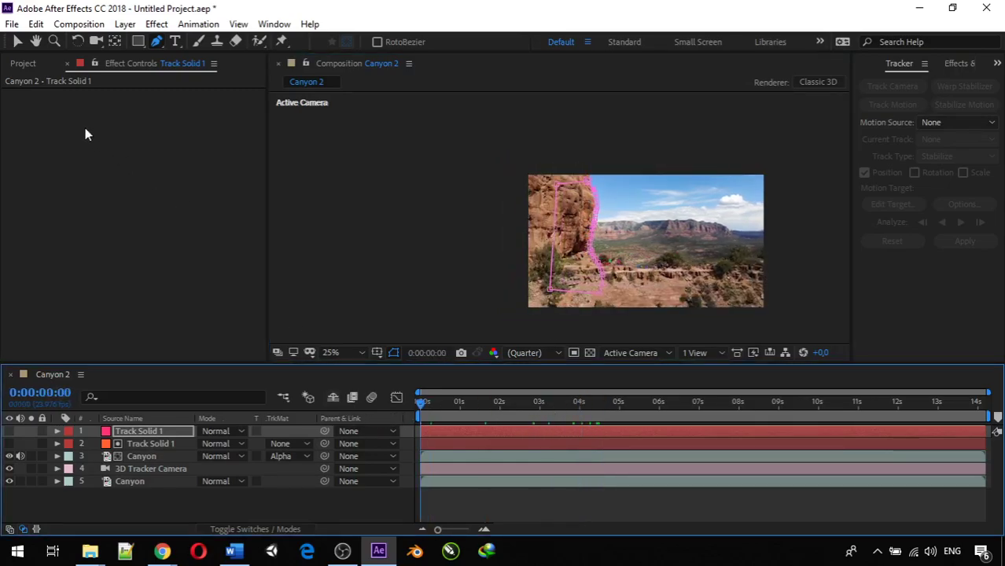
click(28, 66)
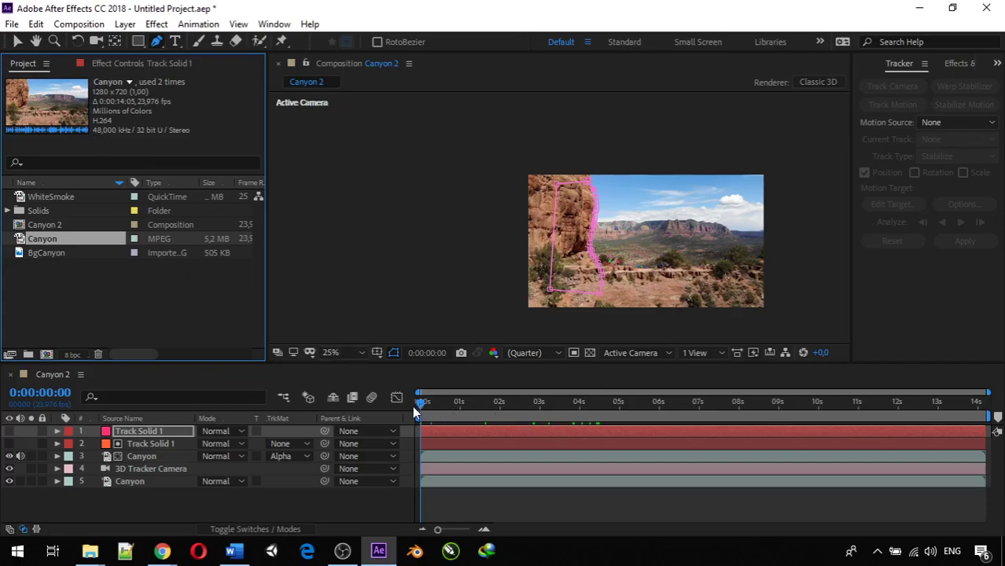
drag(421, 404, 385, 394)
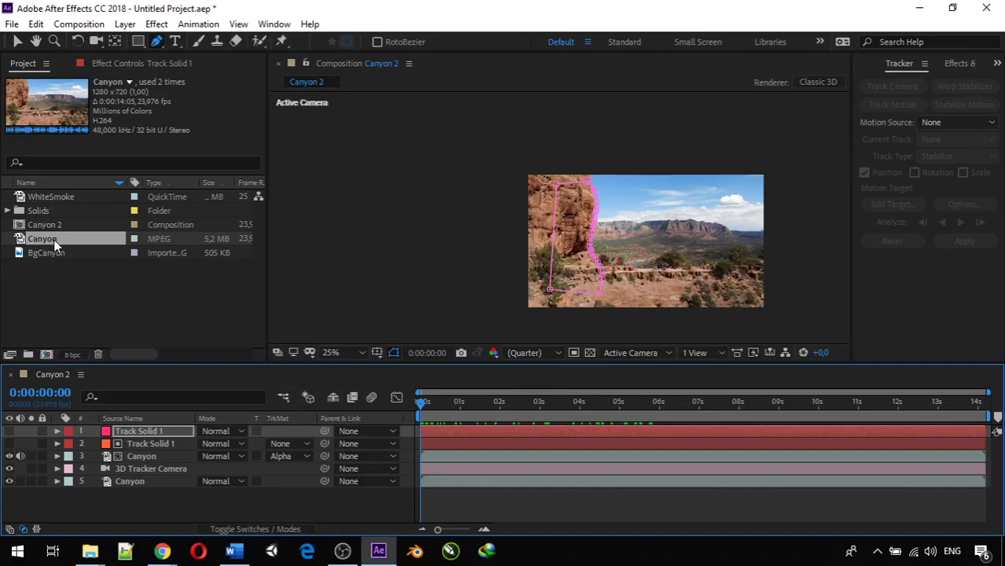
- Add the Canyon footage directly beneath the pink Track Solid 1 and set its track matte to Alpha Matte "Track Solid 1"
drag(51, 240, 122, 438)
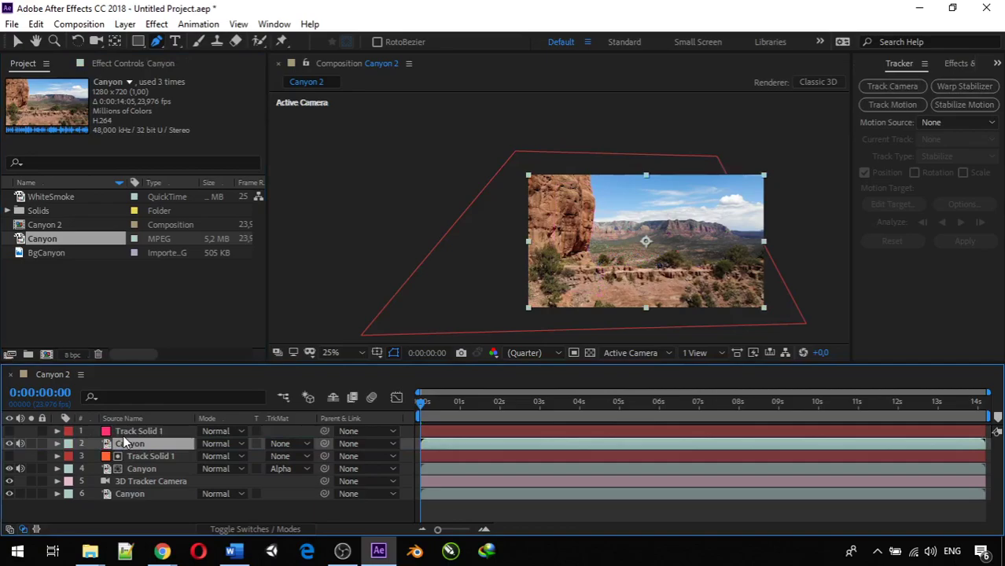
click(304, 443)
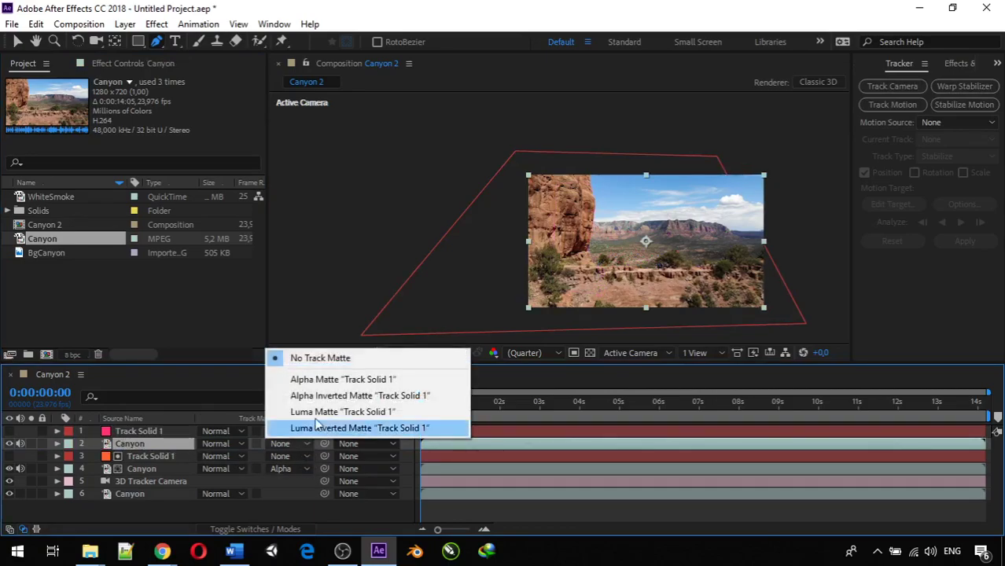
click(342, 379)
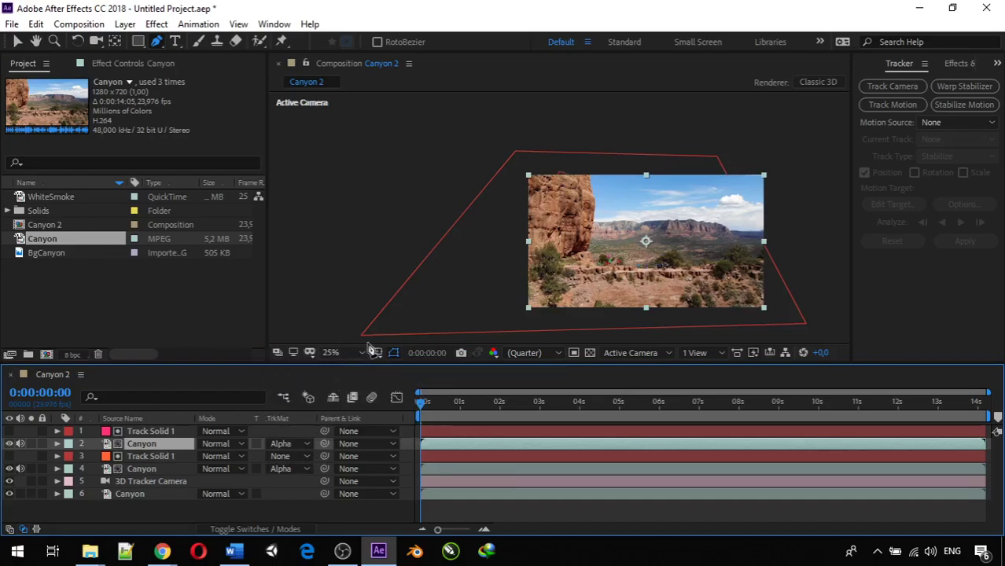
- Hide the bottom Canyon layer and review the matted cliff's edge over time with the whole frame fitted
click(10, 494)
scroll(551, 244, up, 2)
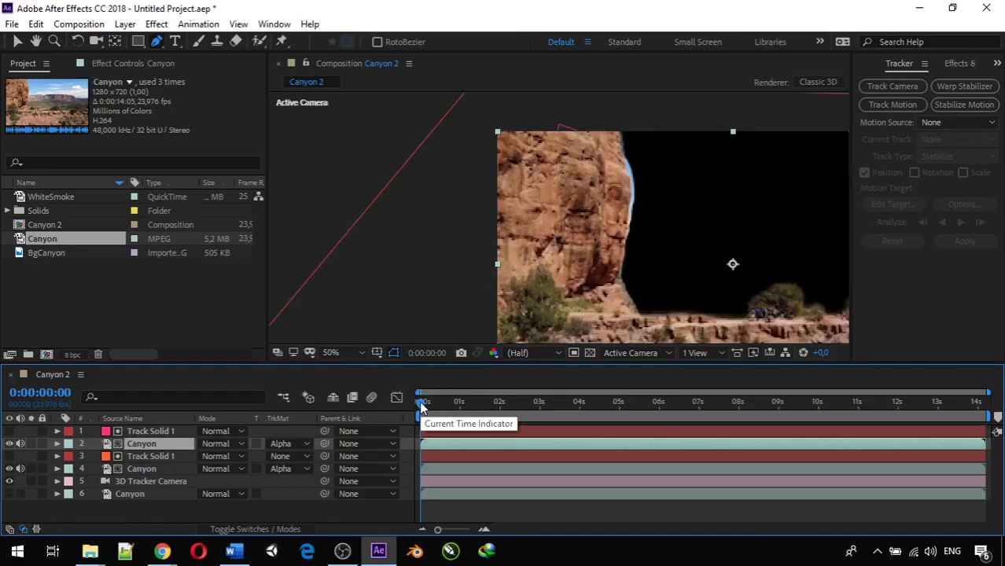
key(space)
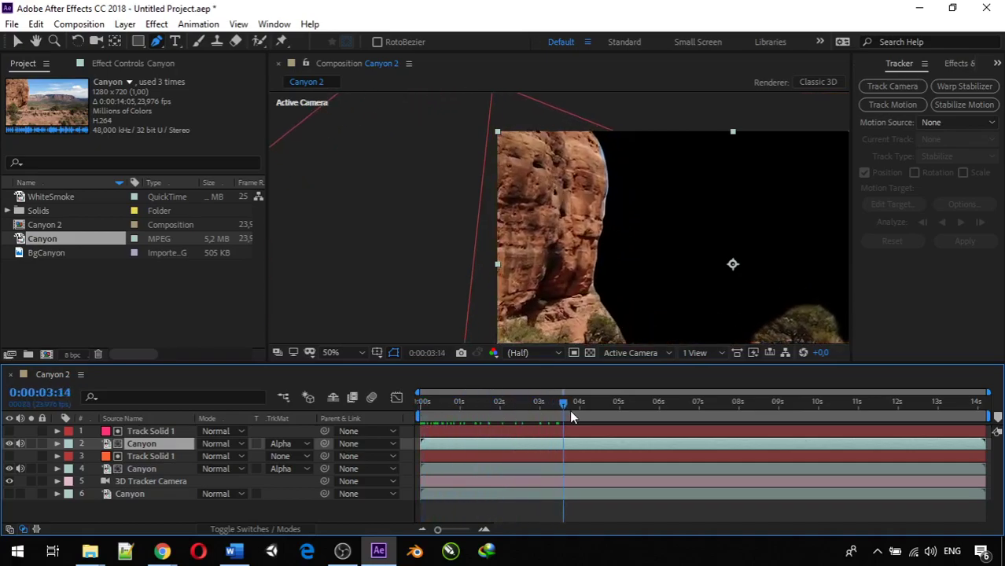
click(420, 406)
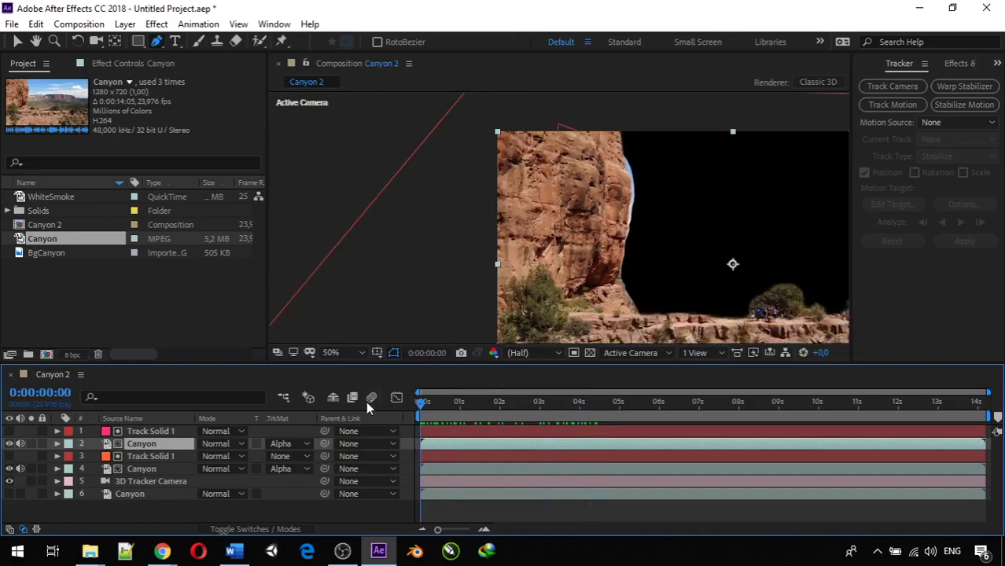
click(362, 352)
click(339, 93)
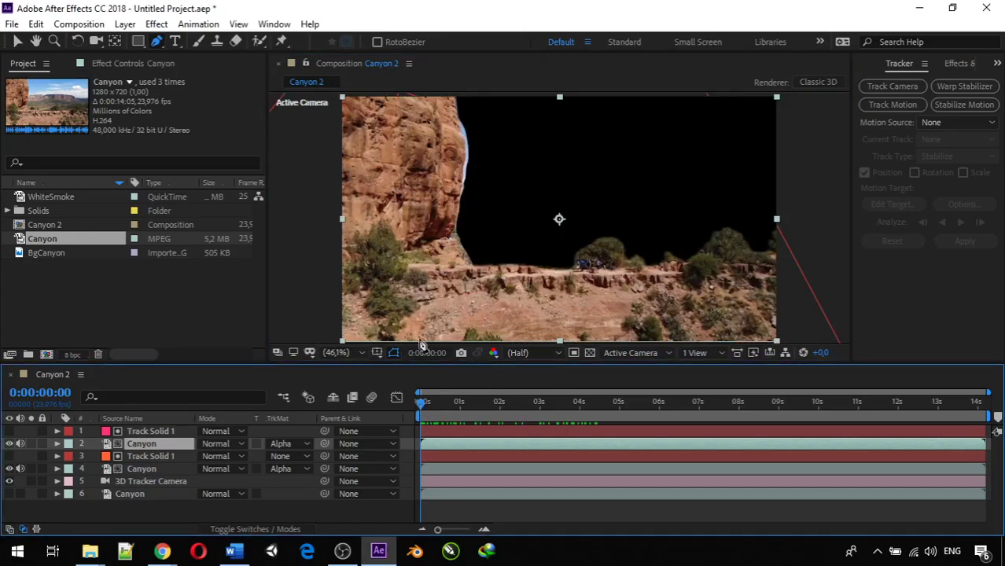
drag(424, 406, 401, 396)
- Pull the pink Track Solid 1's mask points inward along the upper cliff edge at 0:00:00:00 to remove the sky fringe
click(138, 432)
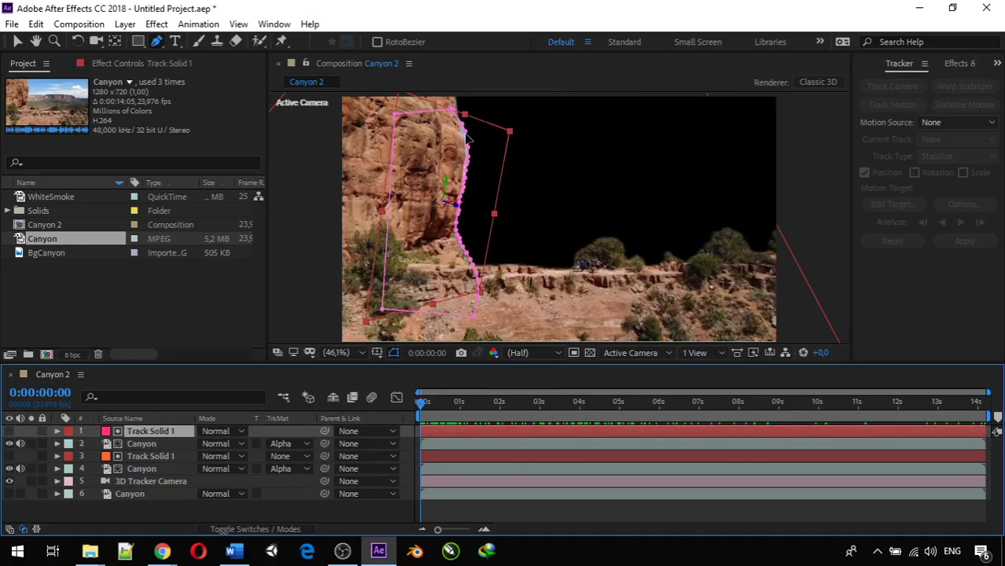
scroll(464, 132, up, 4)
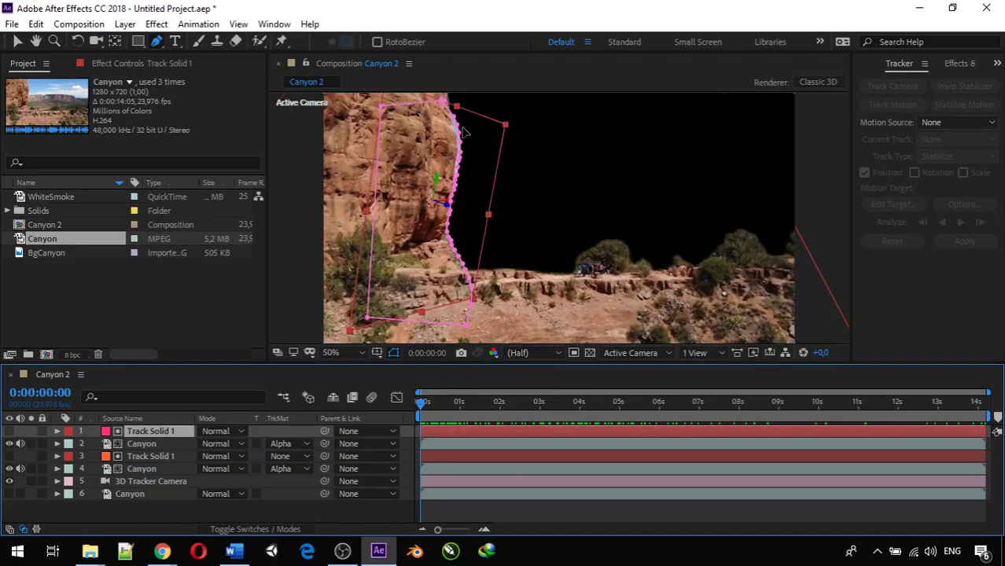
drag(467, 188, 529, 222)
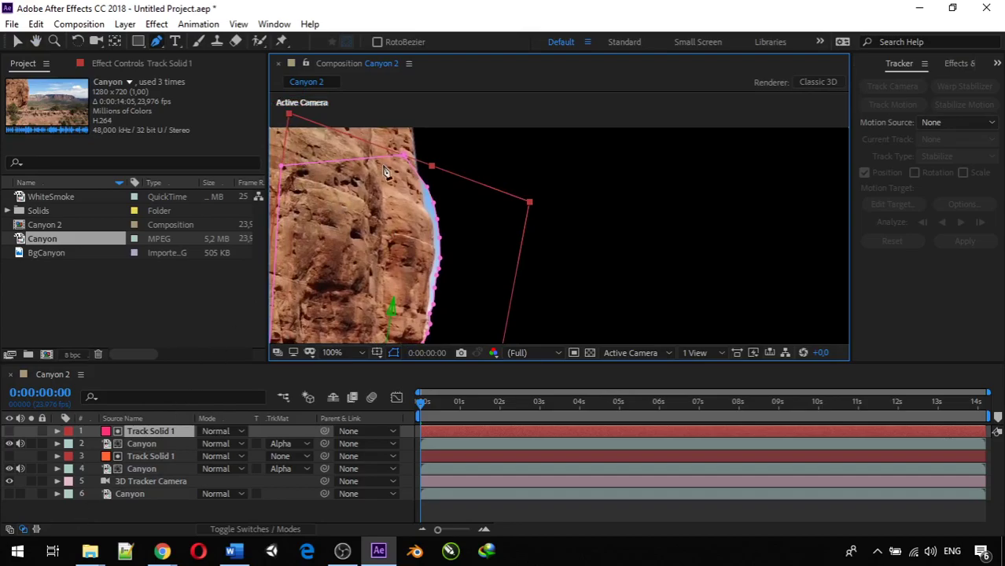
key(Return)
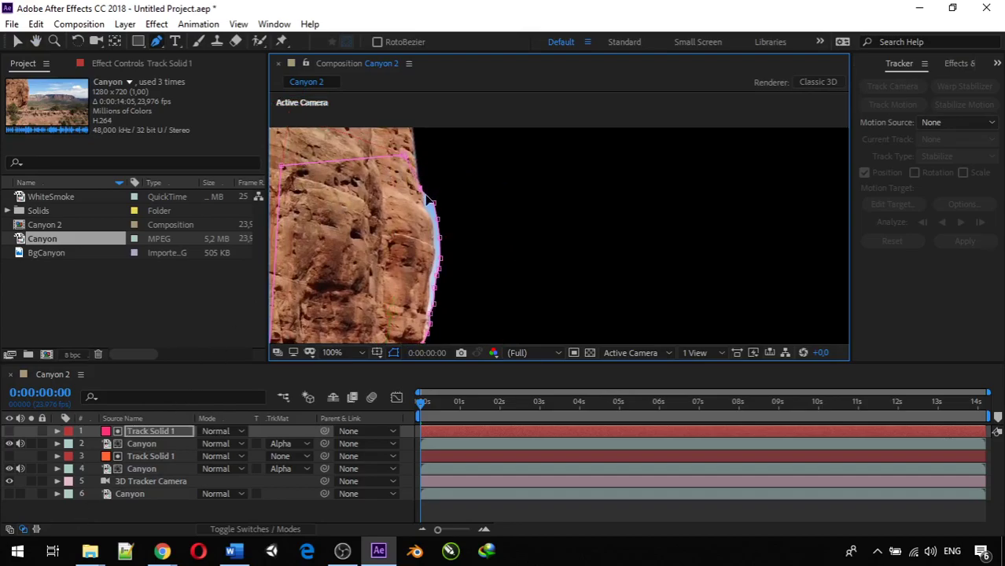
drag(435, 210, 434, 278)
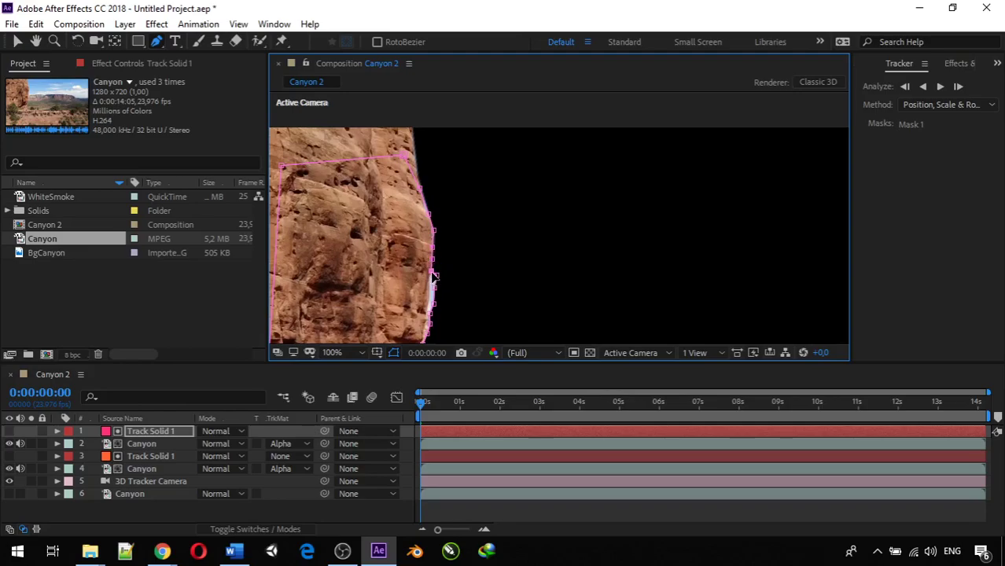
drag(438, 280, 432, 312)
key(comma)
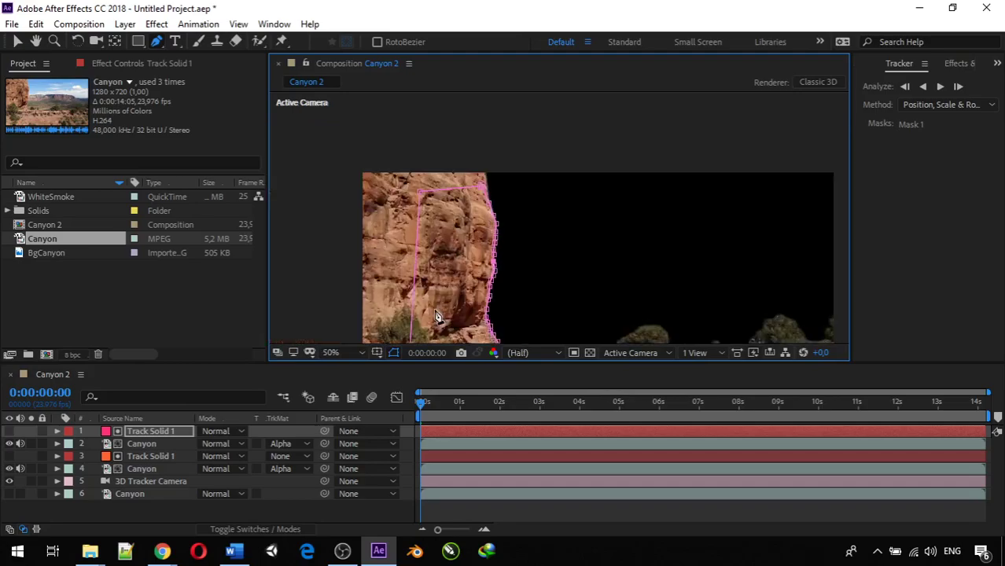
- Pull the pink Track Solid 1's mask points inward along the middle of the cliff edge to remove the leftover background fringe
scroll(460, 295, down, 3)
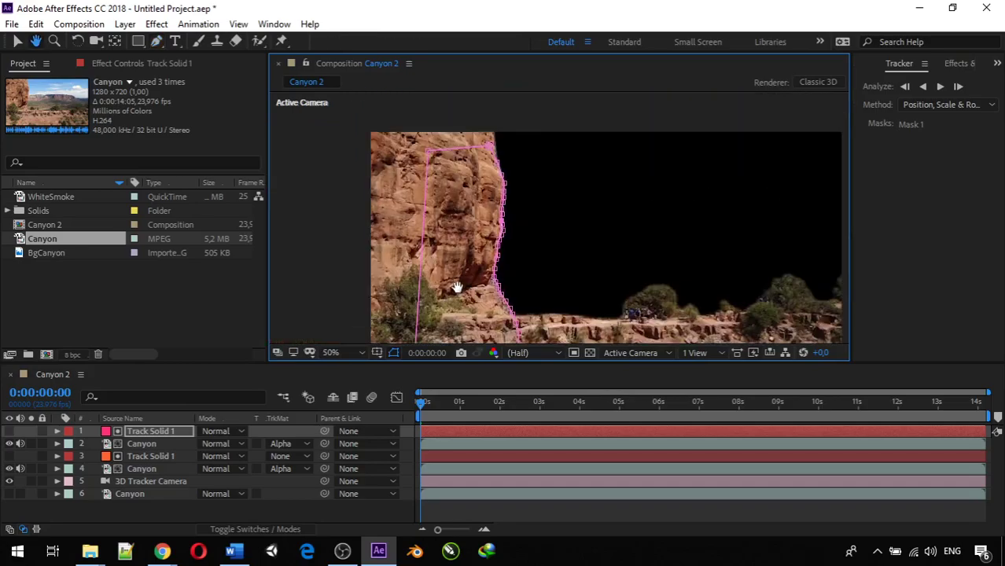
scroll(466, 250, up, 4)
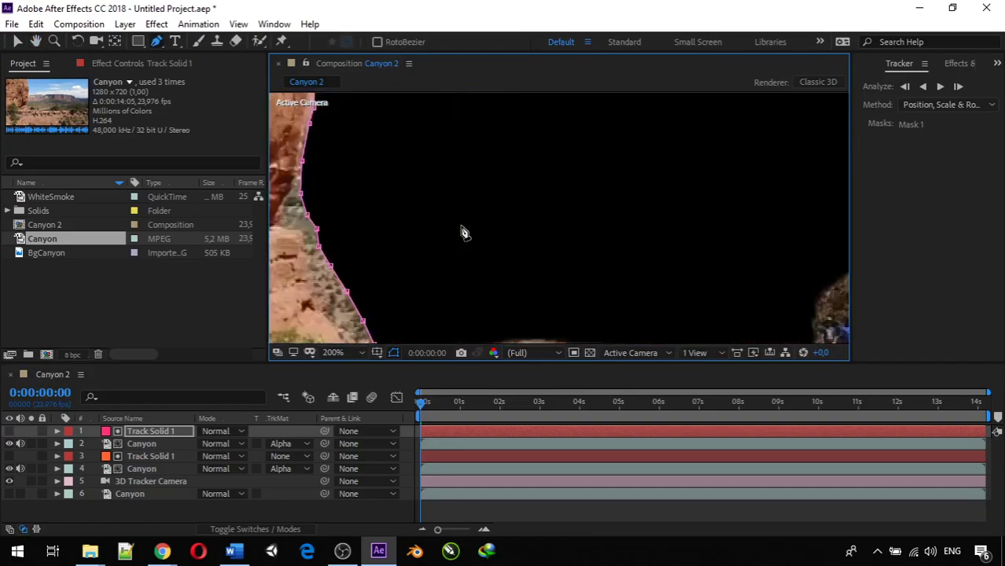
key(g)
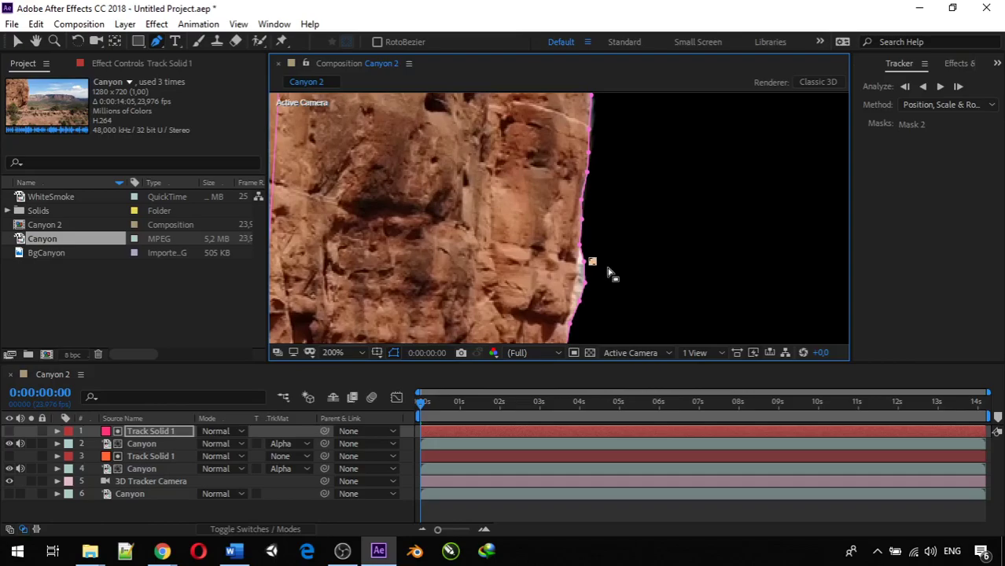
click(588, 269)
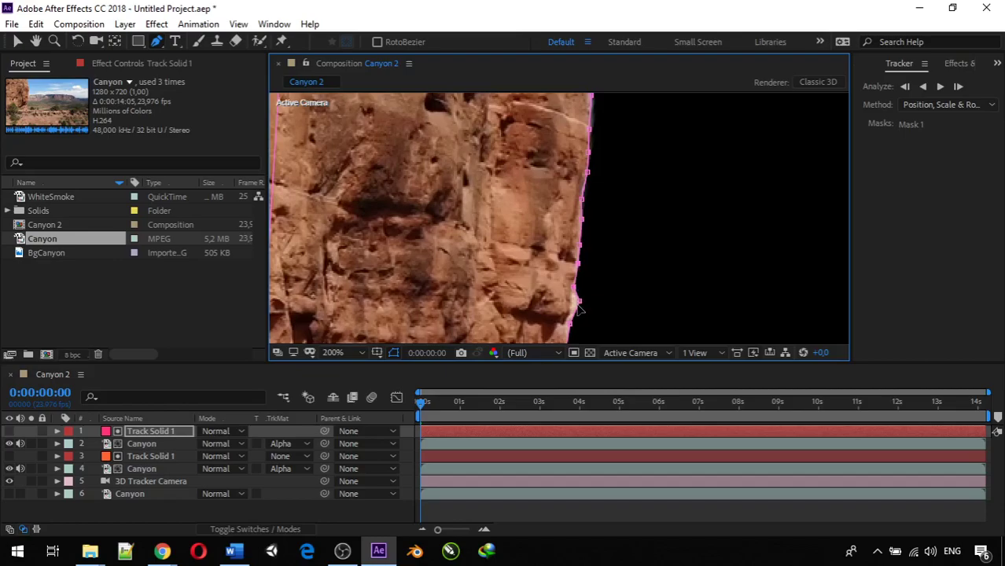
drag(577, 330, 568, 303)
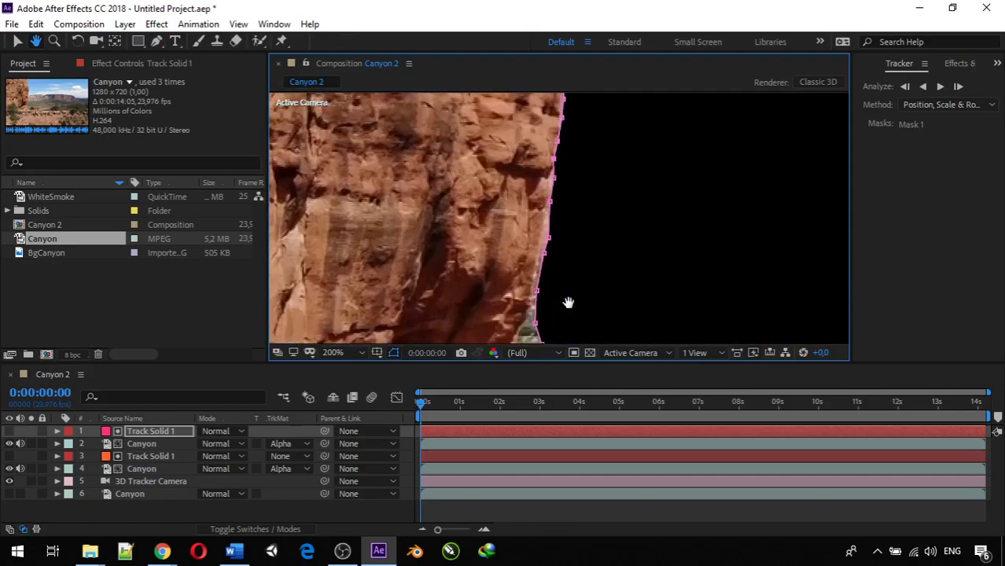
key(g)
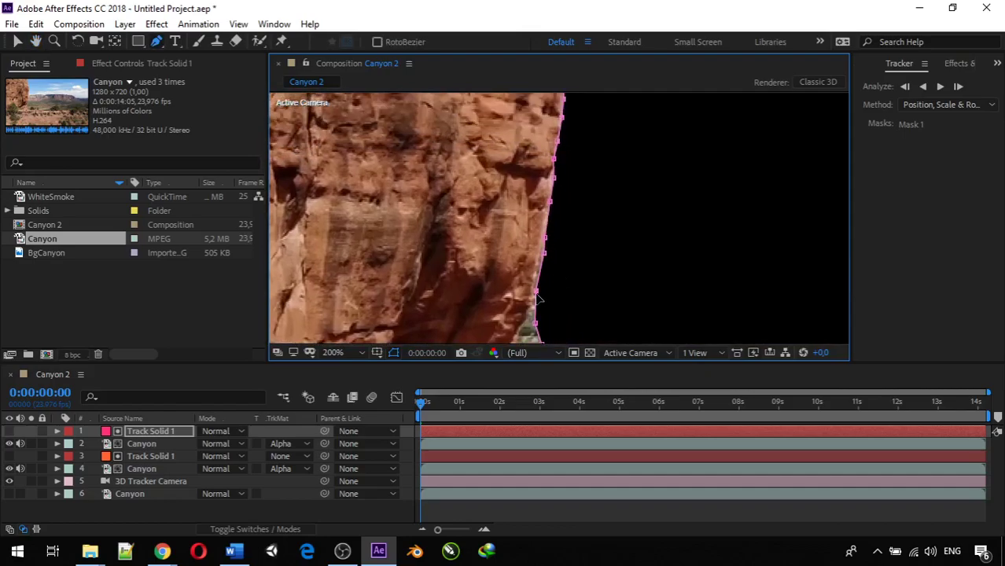
- Move the pink Track Solid 1's mask points inward where the cliff's base meets the sloping ledge
scroll(540, 303, down, 1)
key(h)
drag(554, 294, 615, 398)
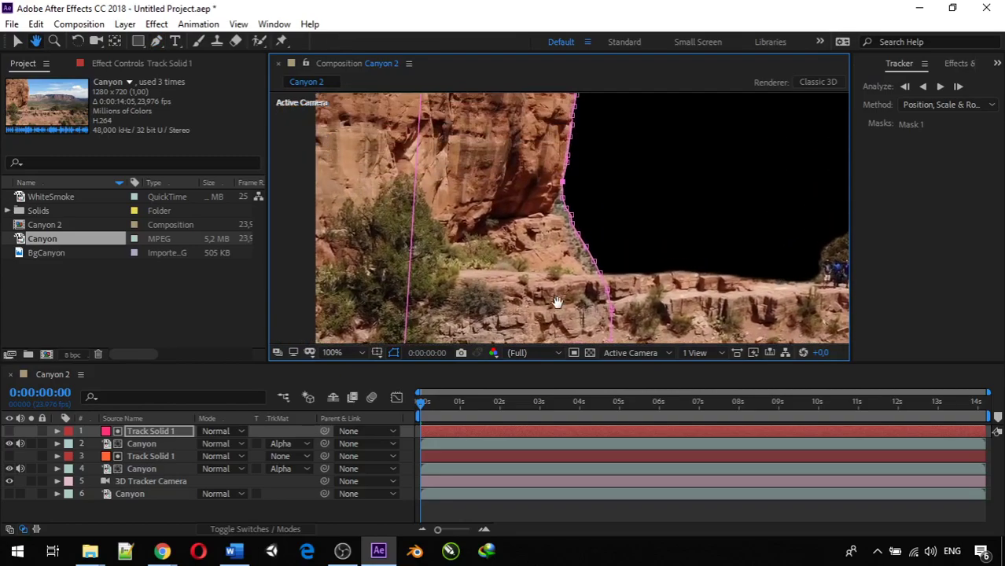
key(g)
drag(562, 202, 560, 215)
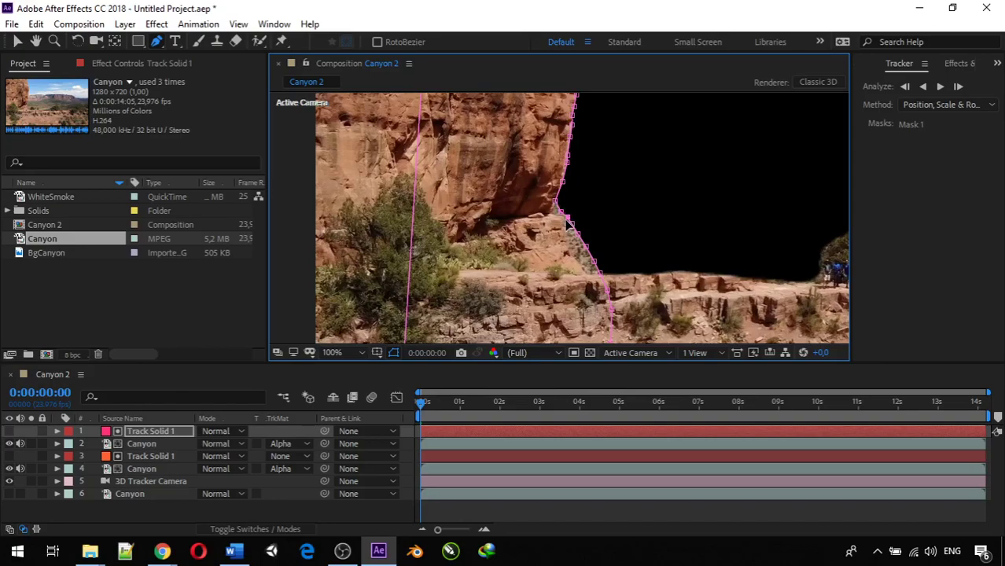
- Show the bottom Canyon layer again and check the cliff mask against the footage over time, stopping at 0:00:06:23 with the frame fitted
scroll(568, 224, down, 2)
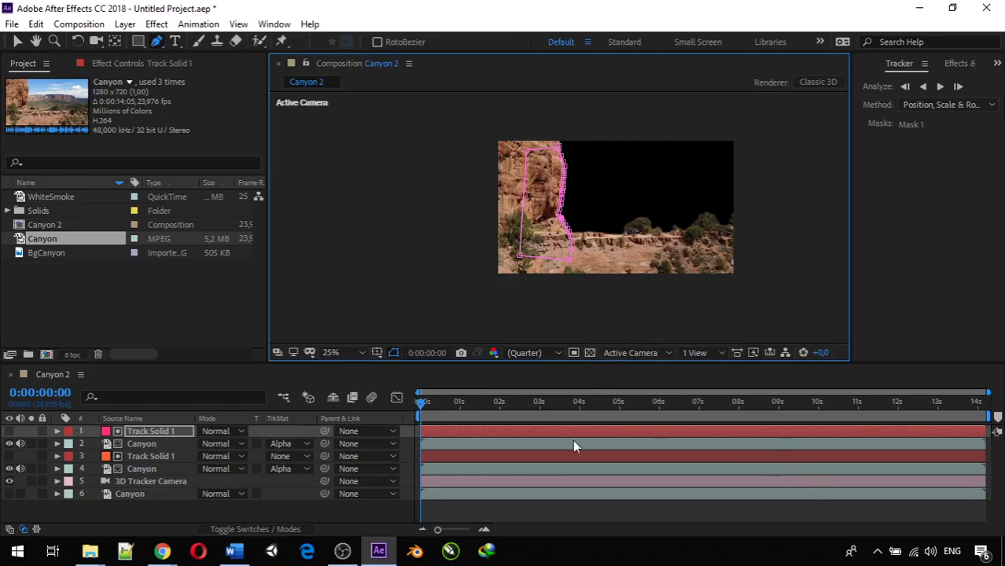
drag(421, 406, 480, 452)
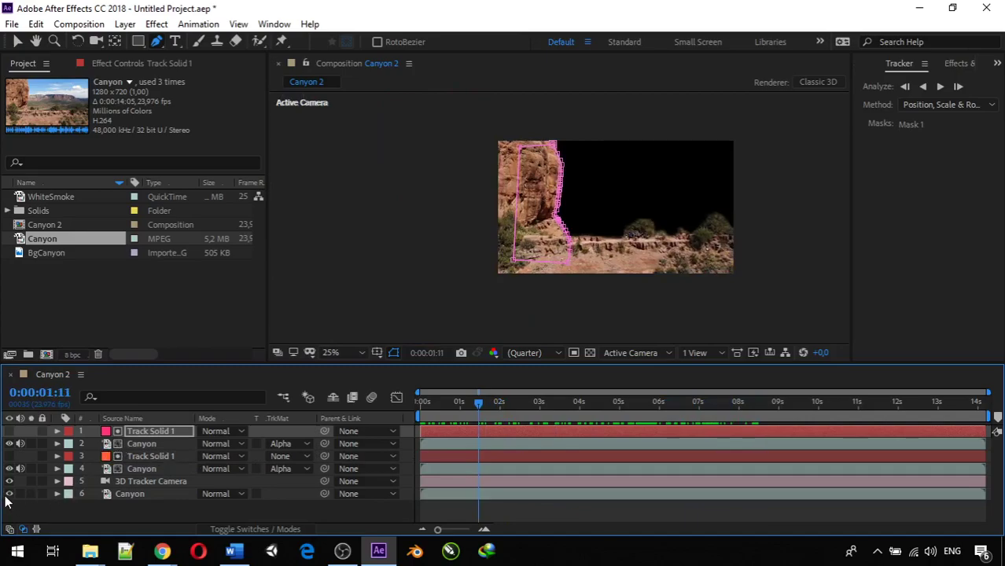
drag(478, 400, 587, 412)
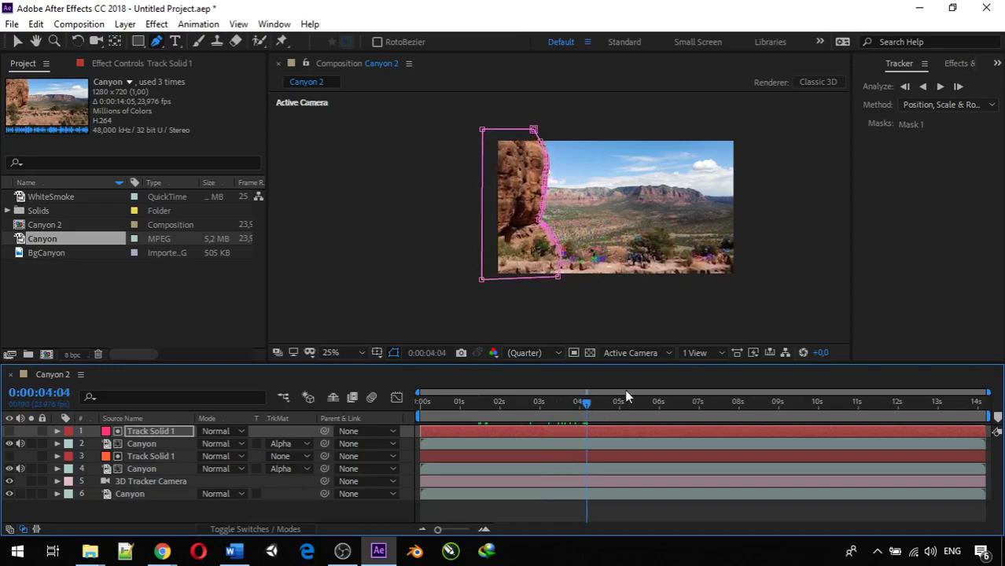
click(357, 349)
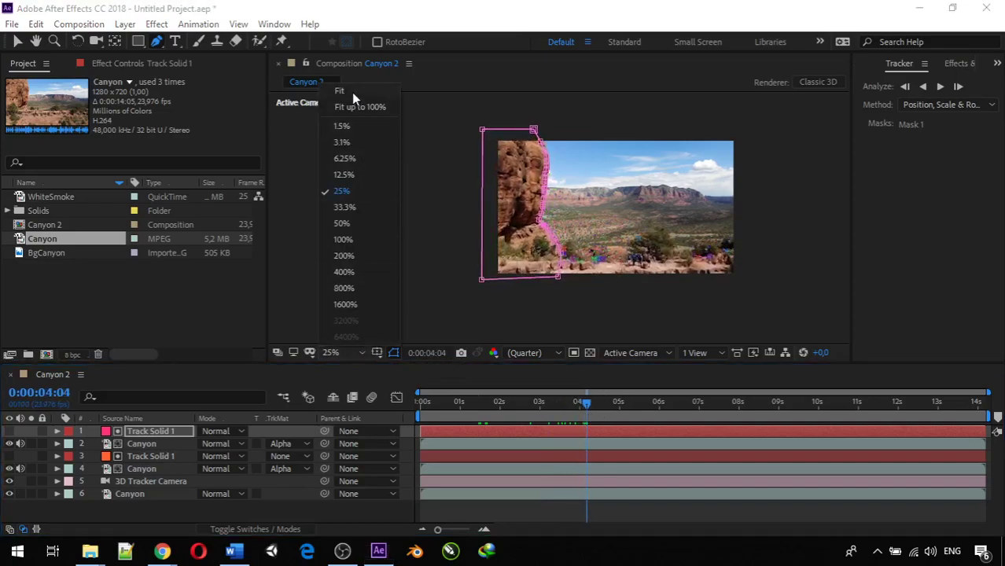
click(351, 92)
drag(586, 401, 695, 416)
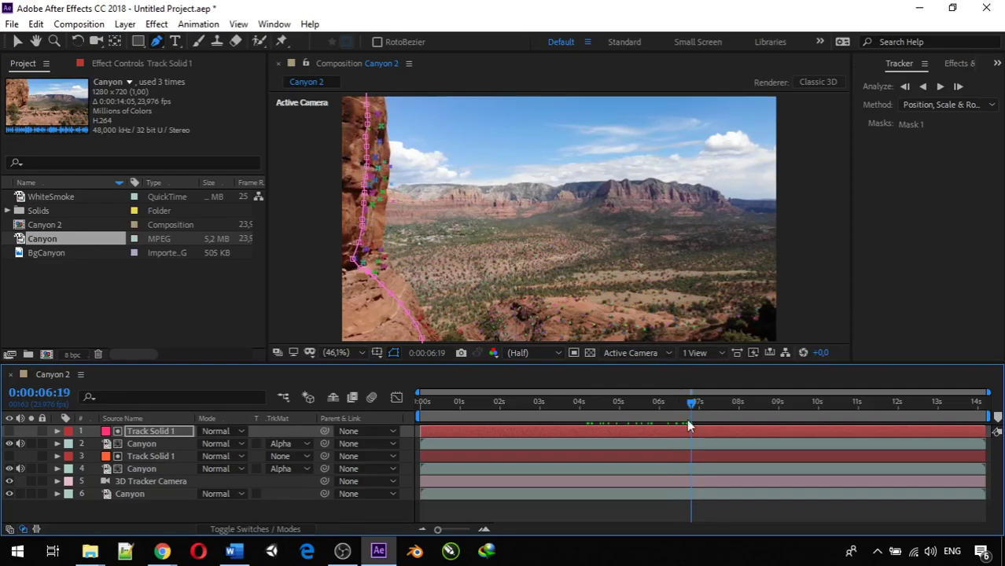
mouse_move(694, 410)
mouse_down()
mouse_move(716, 410)
mouse_move(574, 419)
mouse_move(703, 424)
mouse_up()
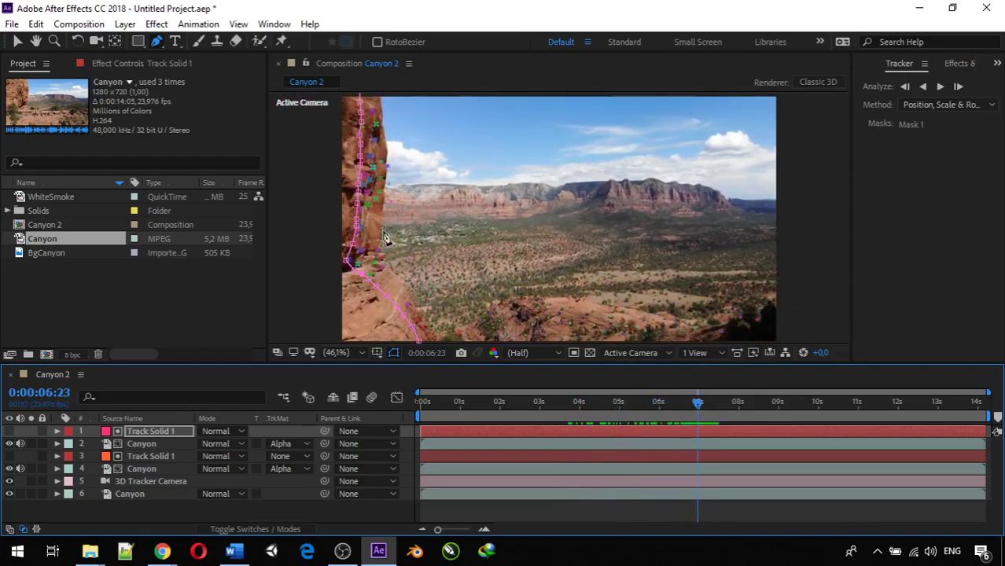
- Create a solid from the bottom Canyon layer's 3D Camera Tracker points on the rock below the cliff at 0:00:06:23
click(130, 494)
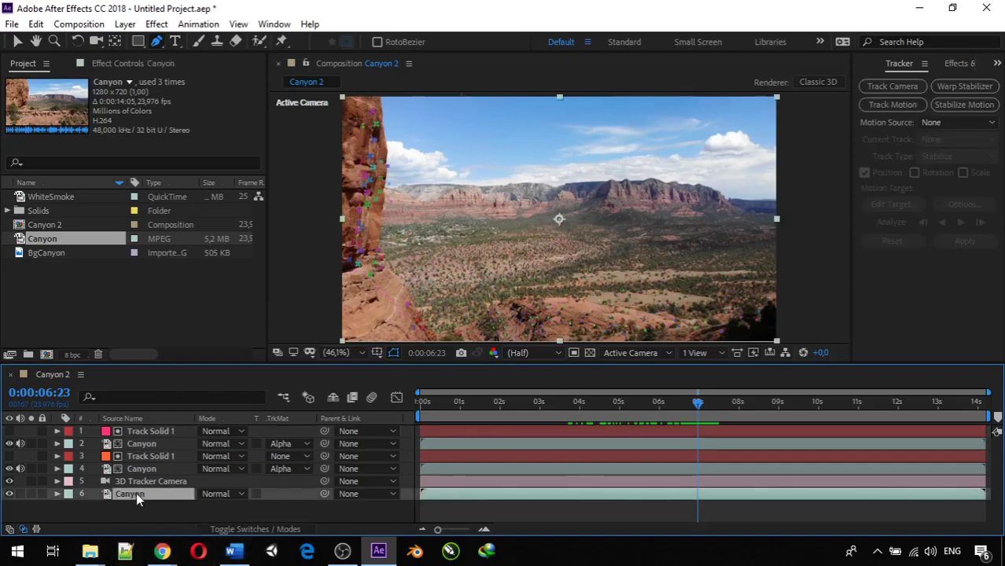
click(131, 63)
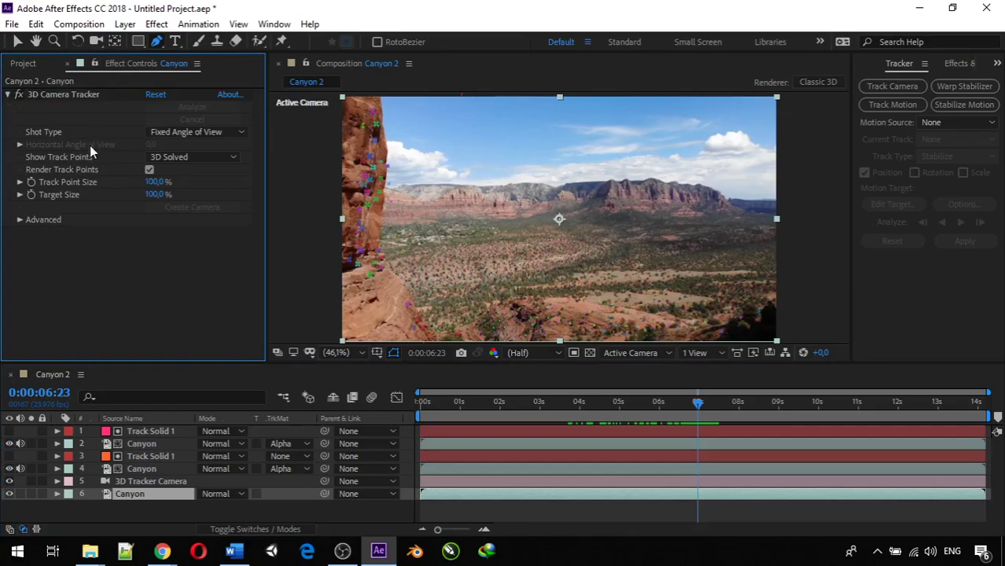
click(150, 170)
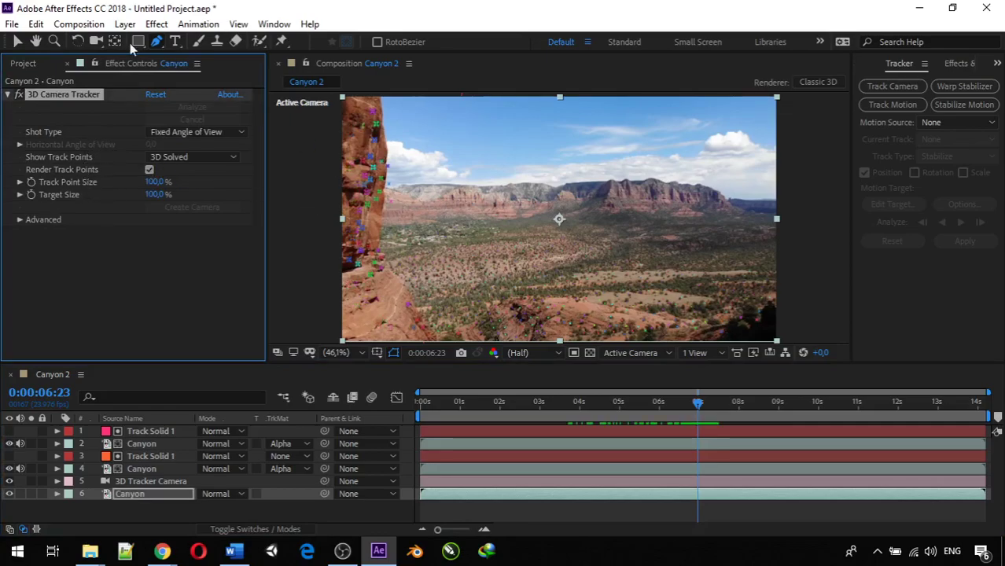
click(18, 41)
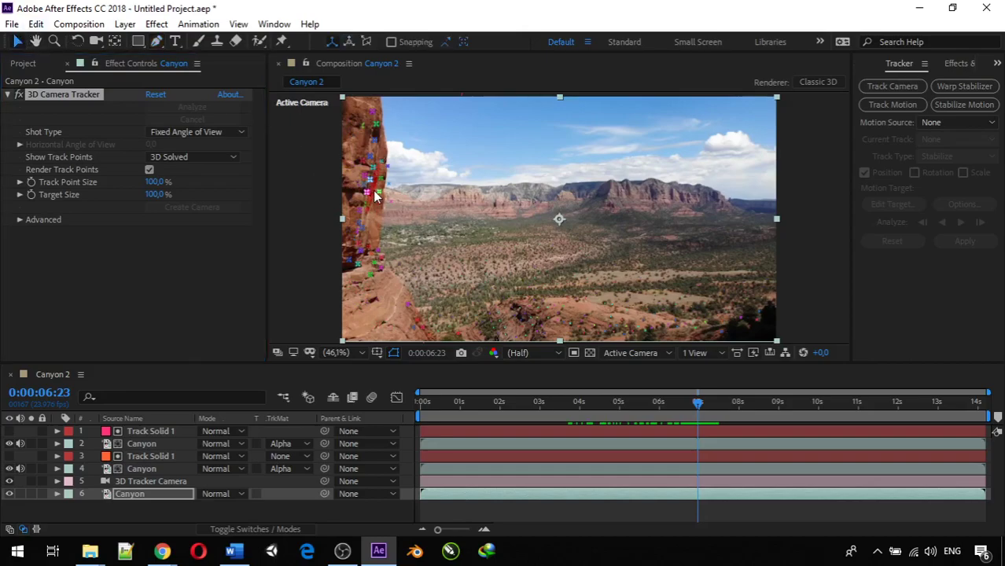
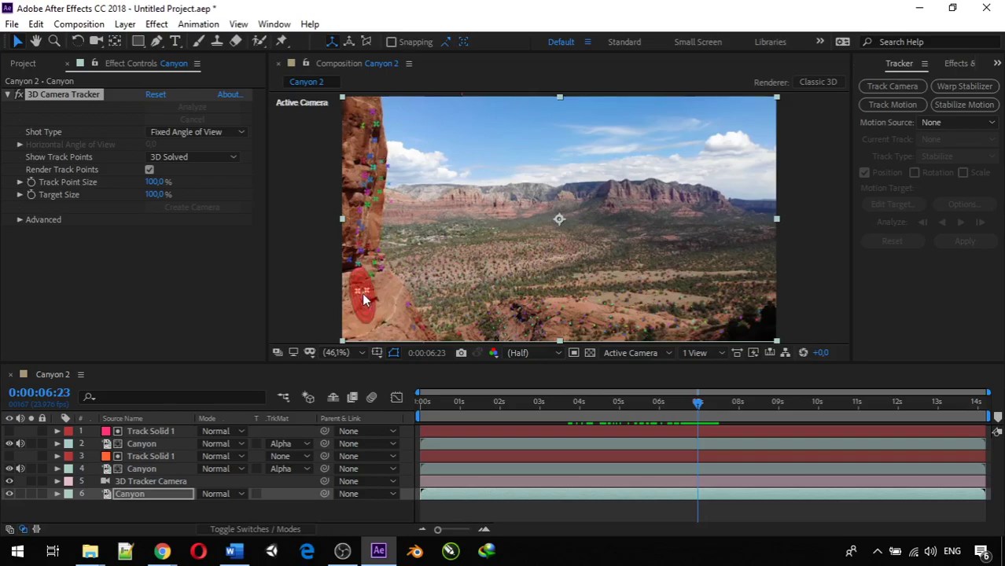
click(363, 295)
right_click(363, 296)
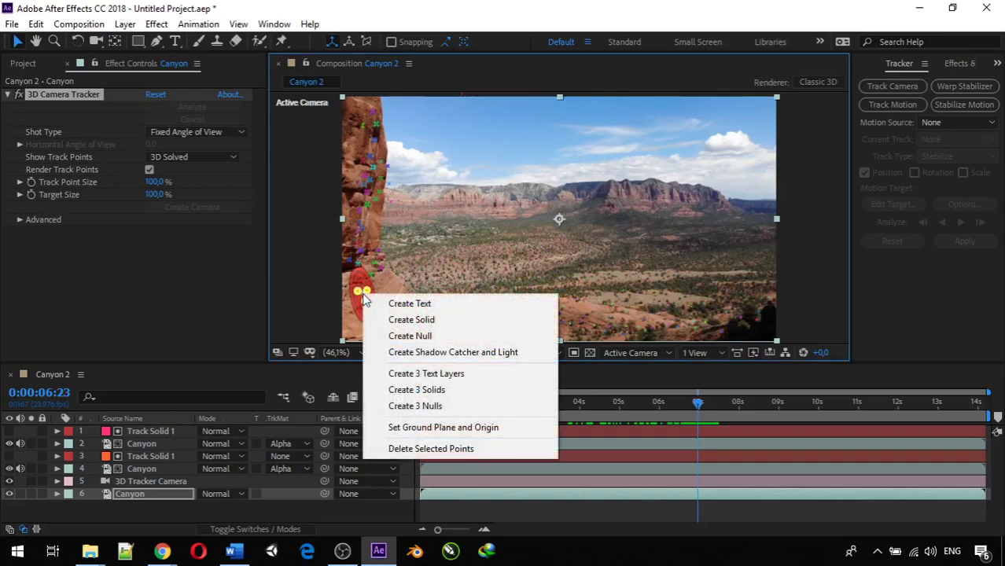
click(390, 322)
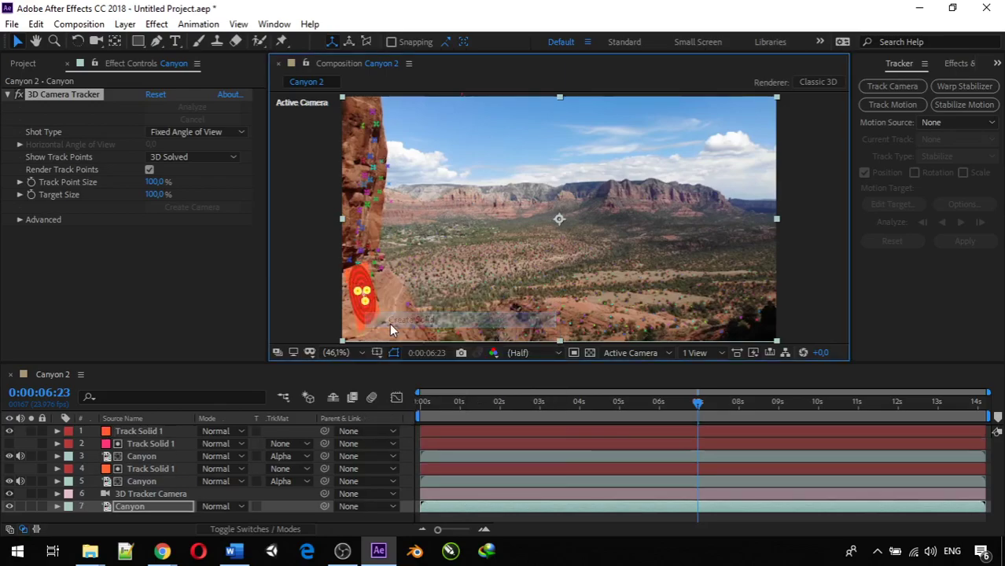
- Scale up the new top Track Solid 1 until it covers the whole cliff and lower rock, and hide it
key(comma)
key(comma)
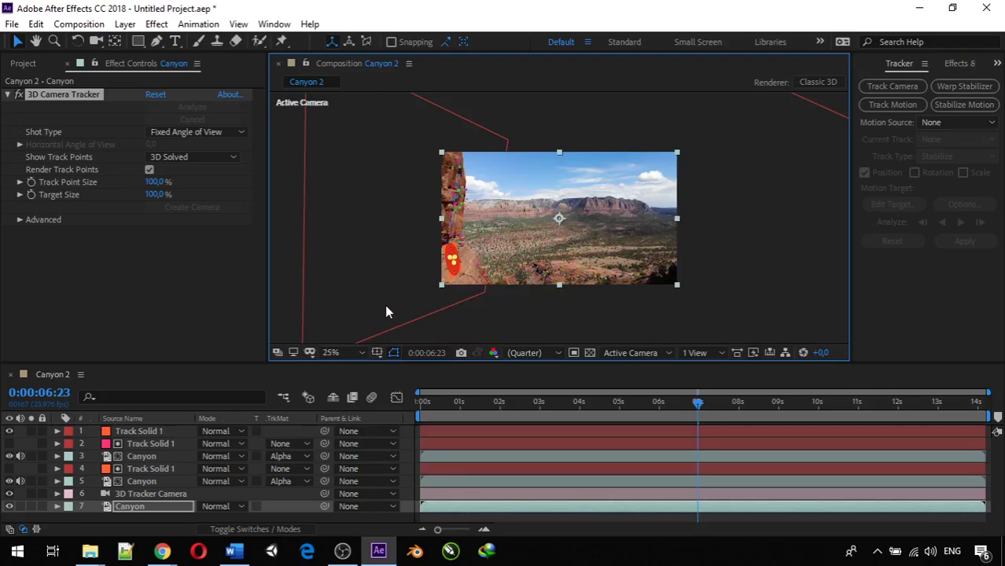
click(135, 432)
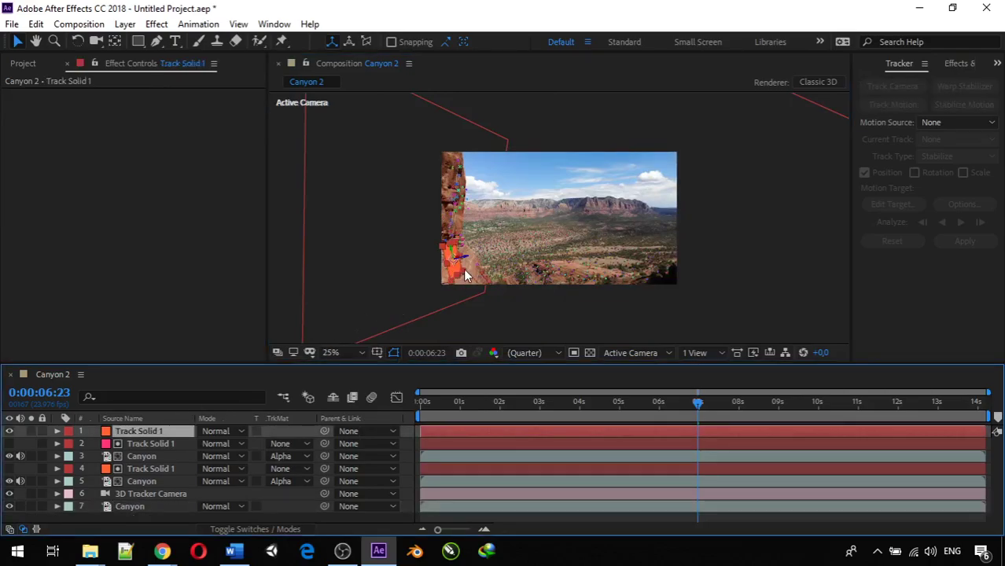
drag(466, 270, 512, 346)
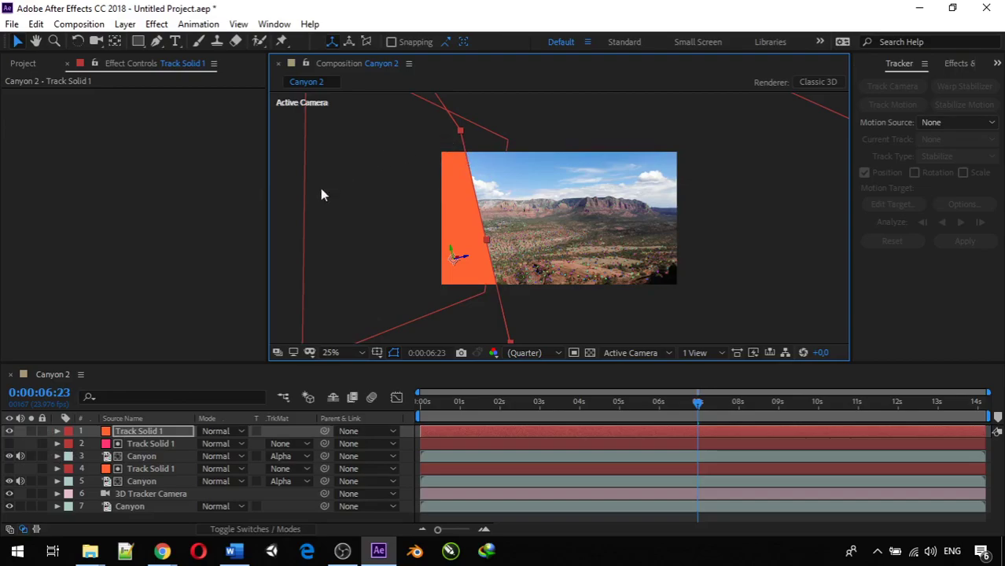
click(9, 431)
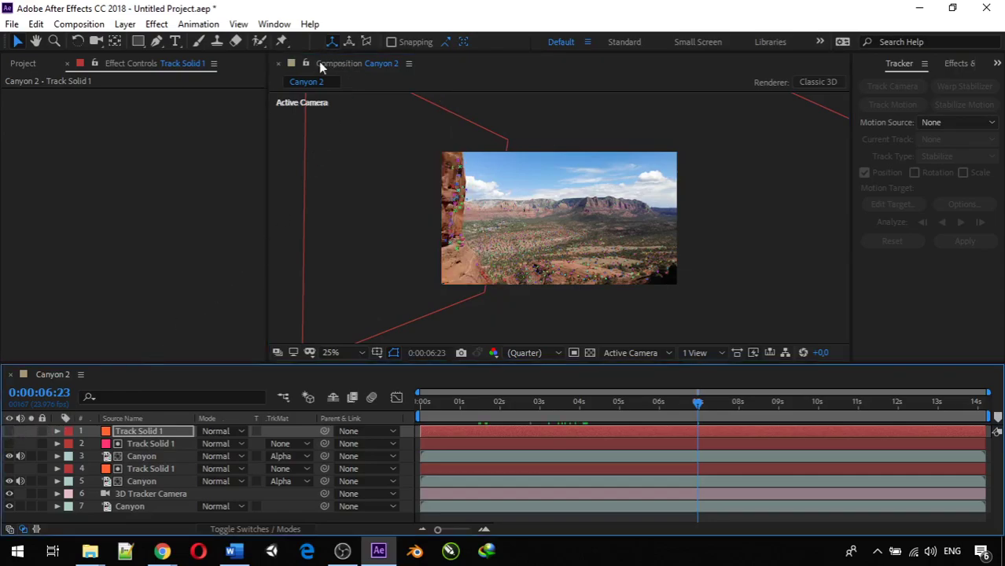
- Start a Pen mask on the new top Track Solid 1, tracing the cliff edge from above the frame down to its base
key(period)
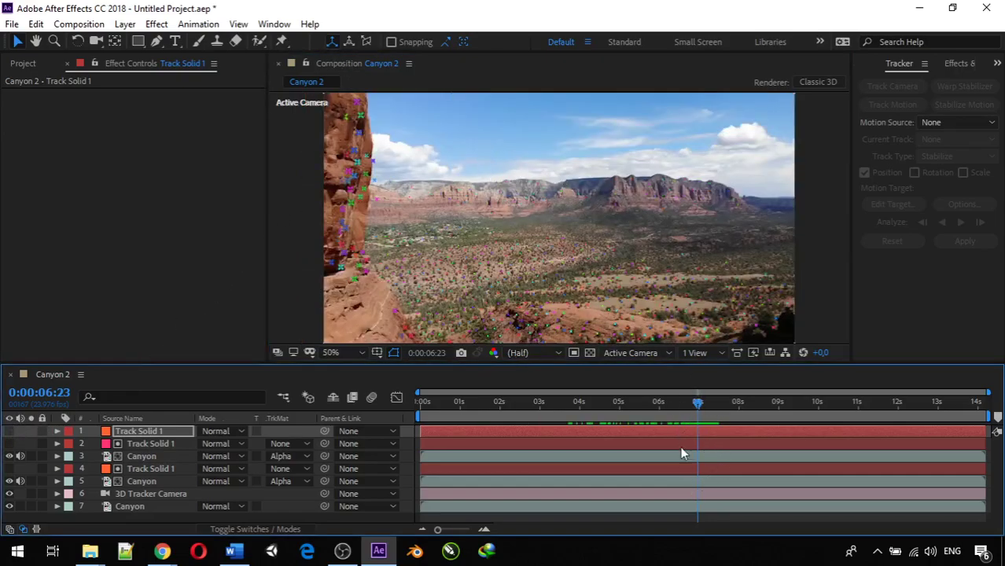
scroll(483, 208, down, 1)
scroll(483, 207, up, 1)
drag(484, 209, 491, 216)
click(156, 41)
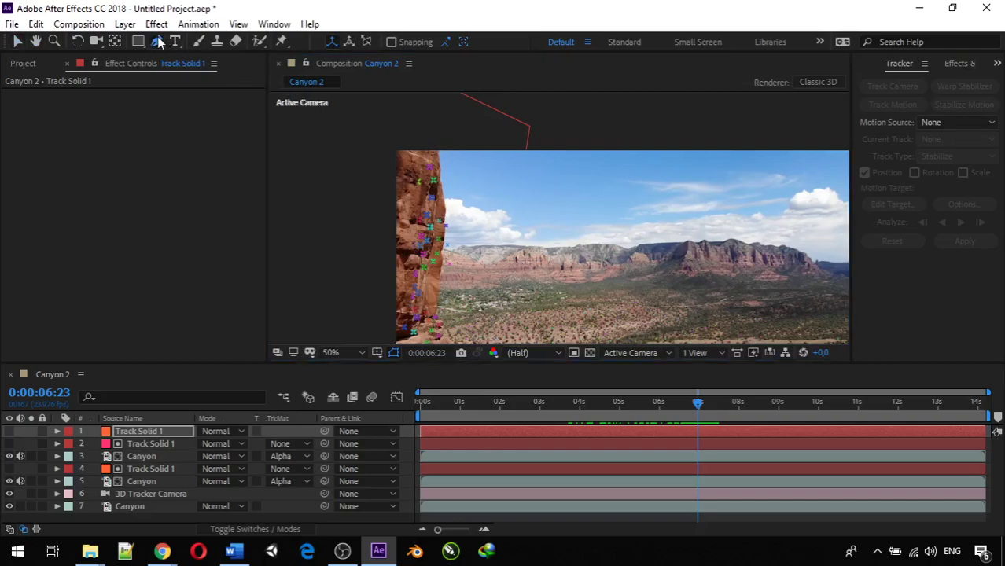
click(437, 145)
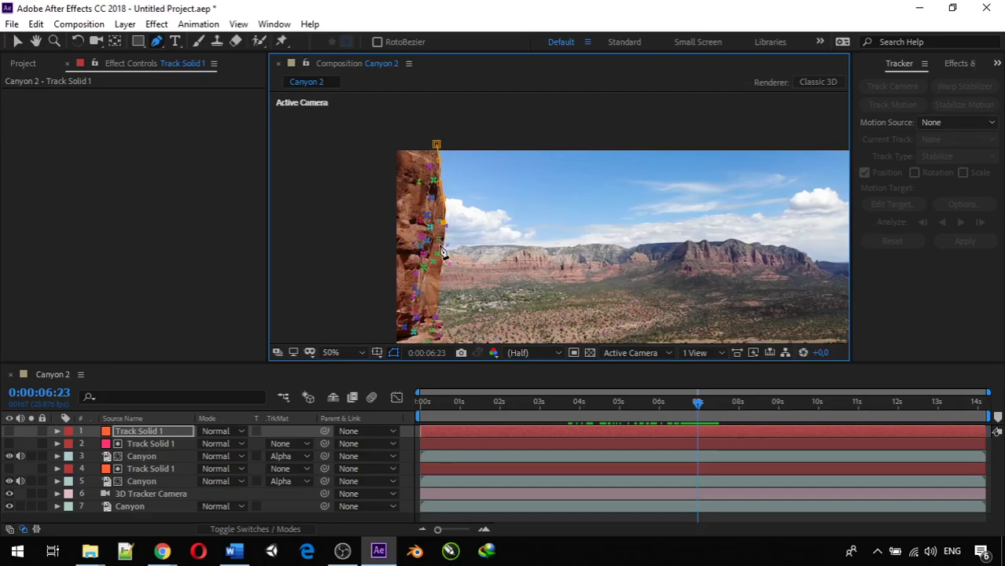
click(439, 279)
click(432, 315)
drag(432, 314, 435, 186)
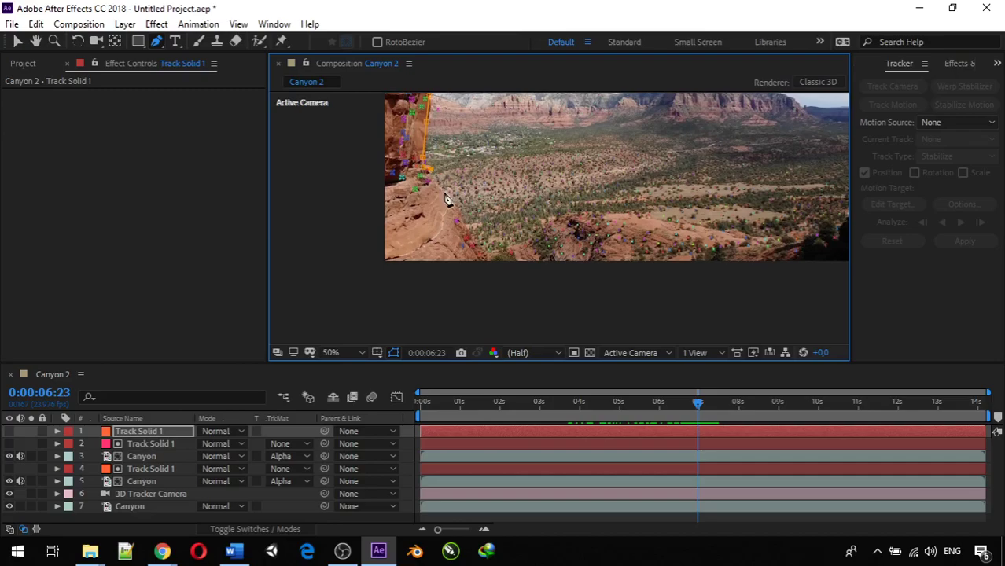
- Continue the mask down the sloping rock below the cliff and close it around the outside of the frame
click(449, 196)
click(482, 249)
click(496, 281)
key(comma)
click(450, 268)
click(444, 97)
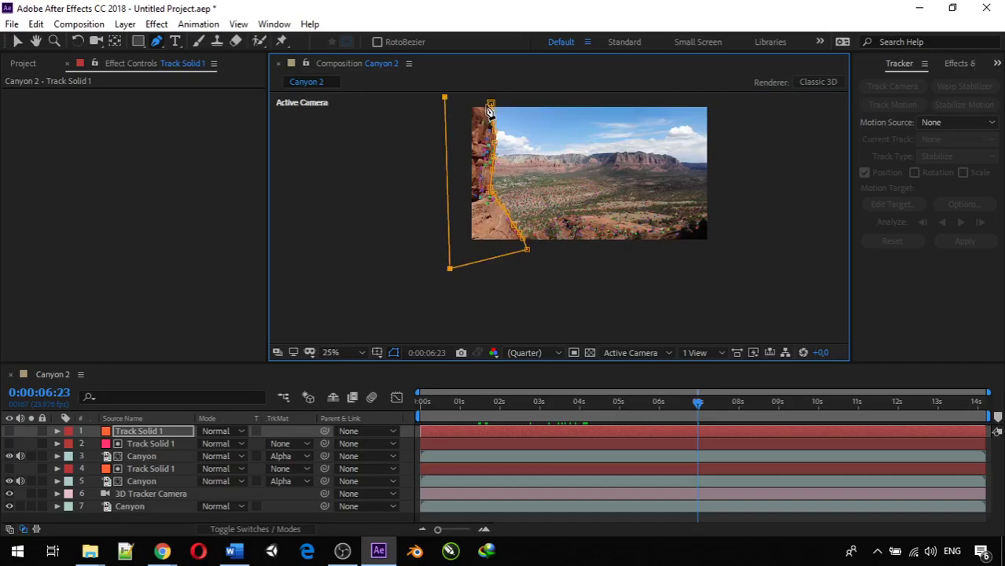
click(491, 103)
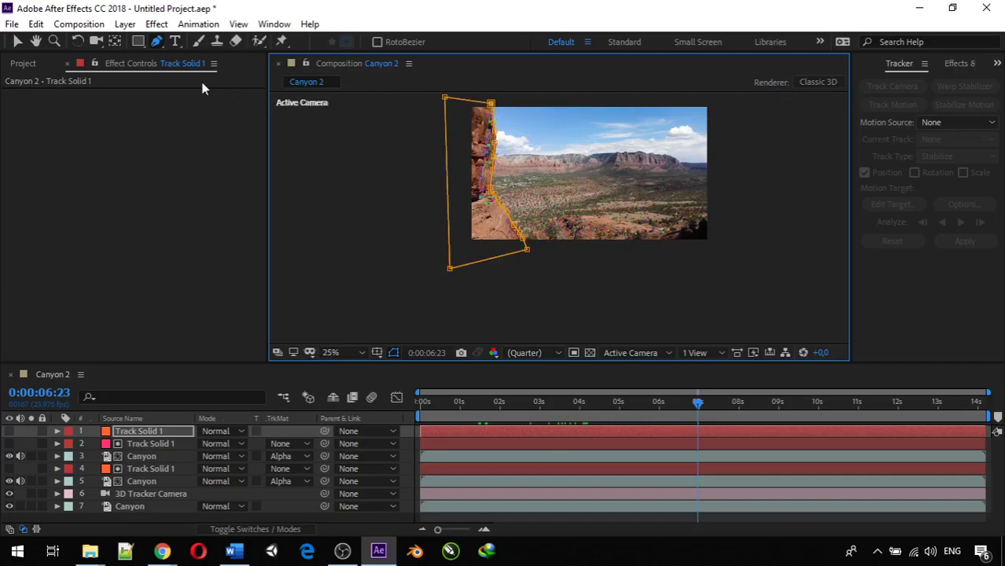
- Place the Canyon footage directly below the top Track Solid 1 and set its track matte to Alpha Matte
click(22, 43)
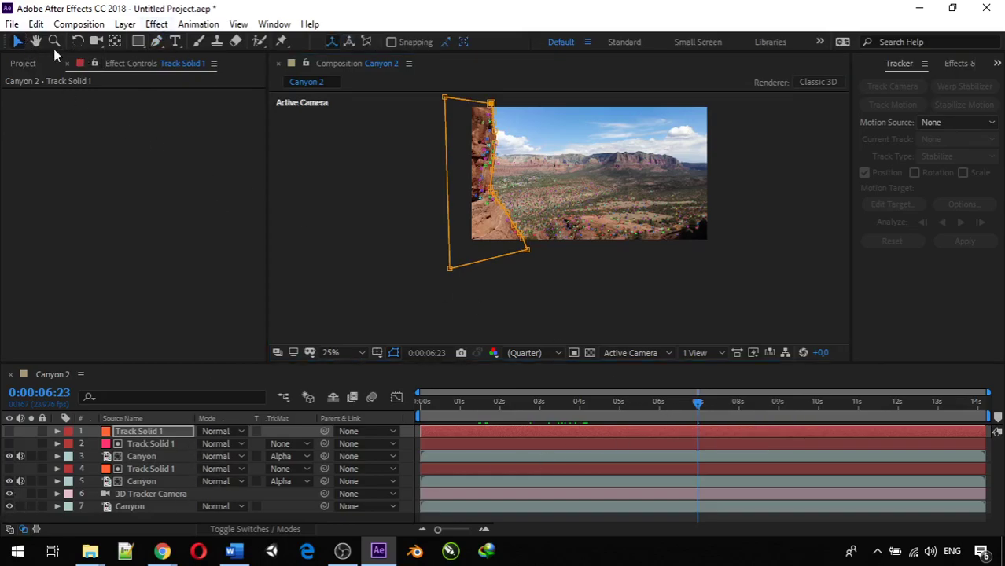
click(22, 63)
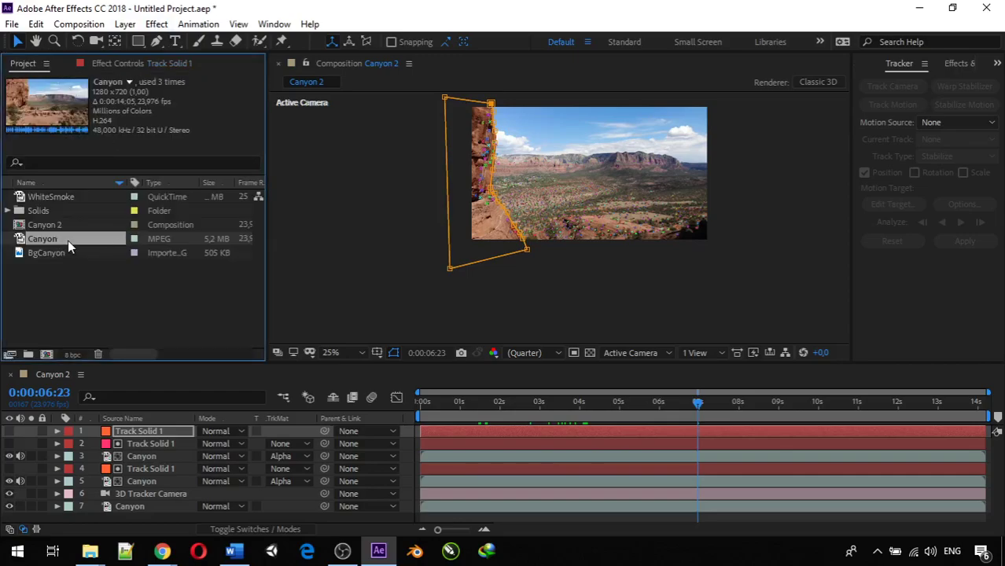
drag(68, 241, 80, 444)
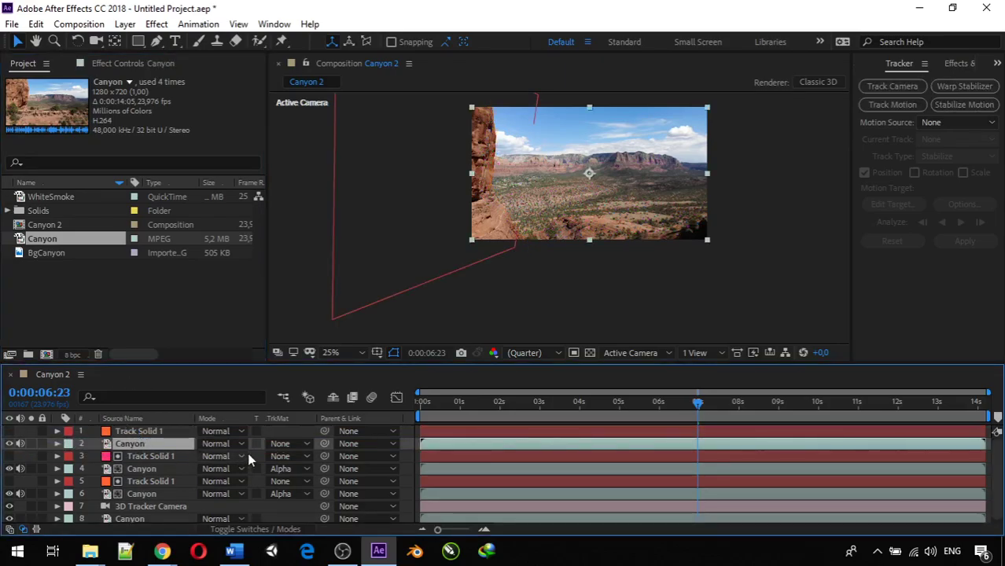
click(299, 443)
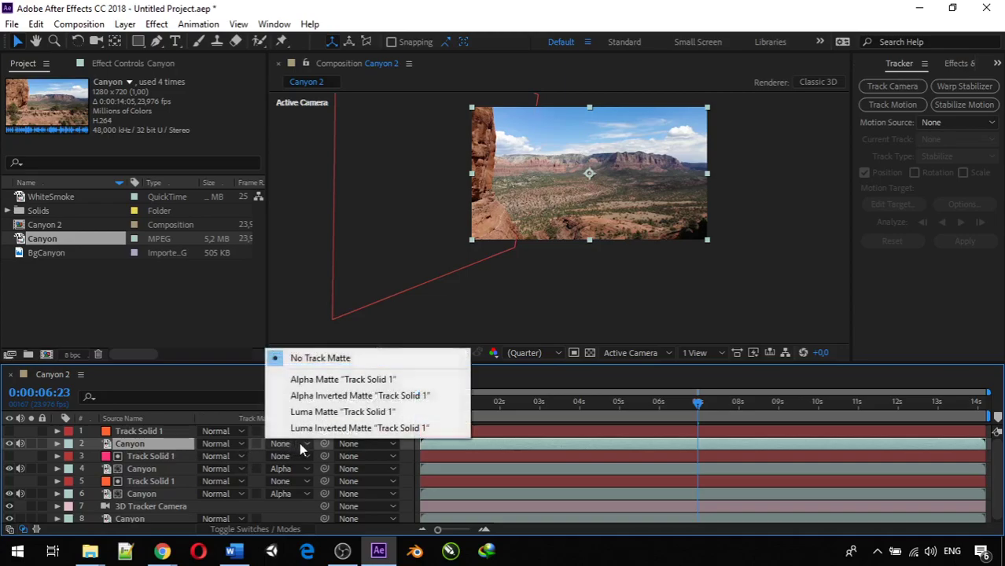
click(328, 378)
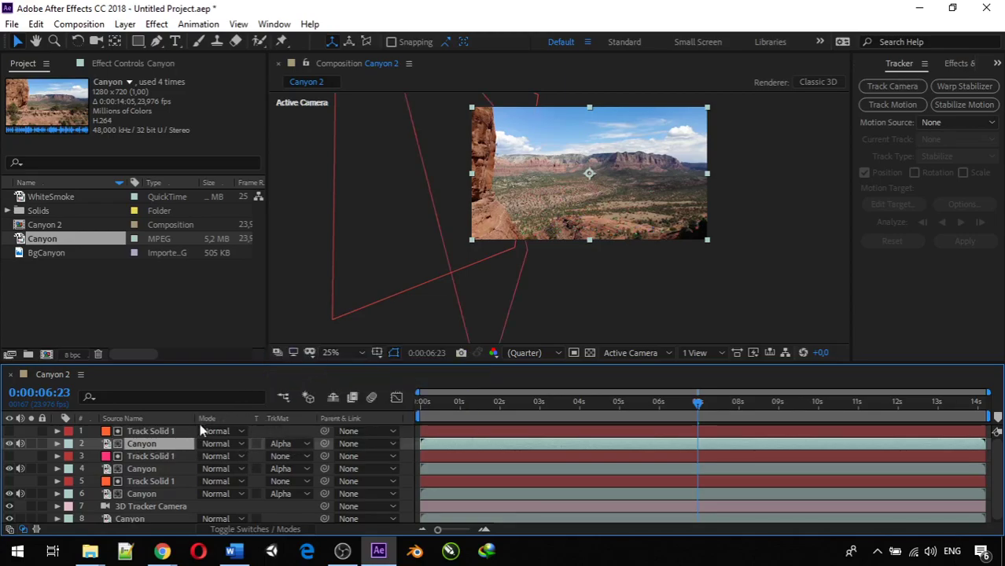
- Hide the bottom Canyon layer and scrub the timeline to inspect the matted cliff edge, stopping at 0:00:07:08
scroll(38, 512, down, 1)
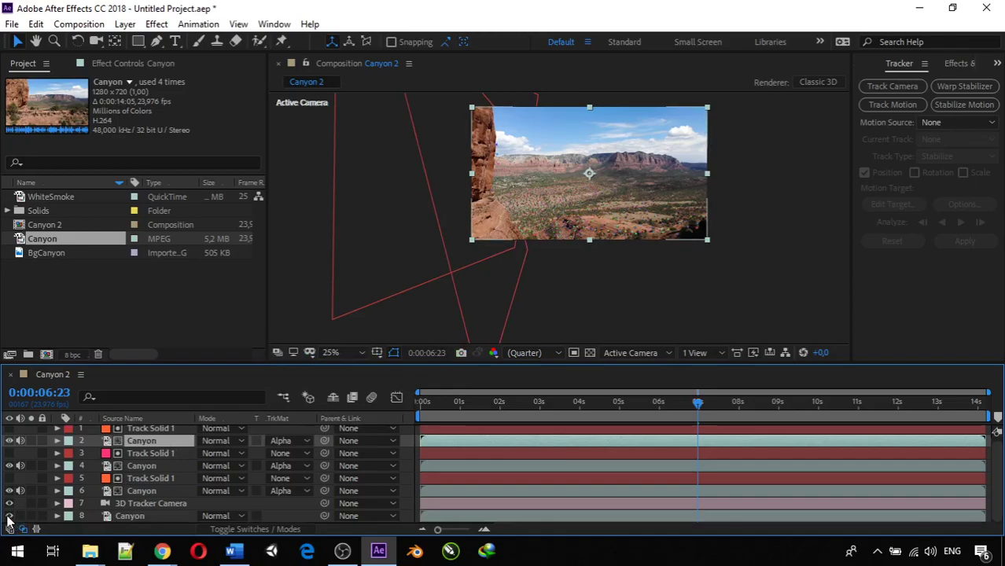
click(8, 517)
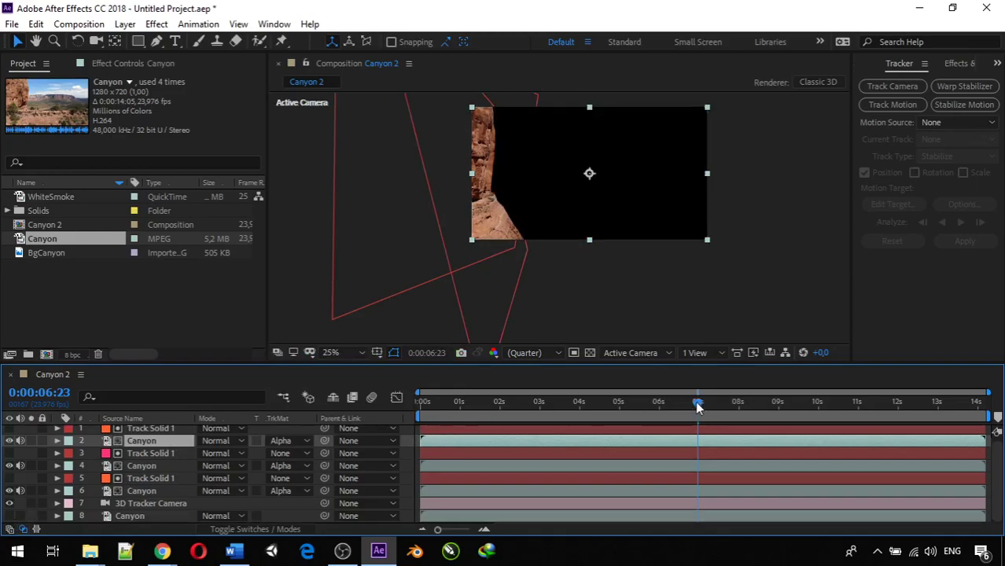
drag(697, 406, 417, 401)
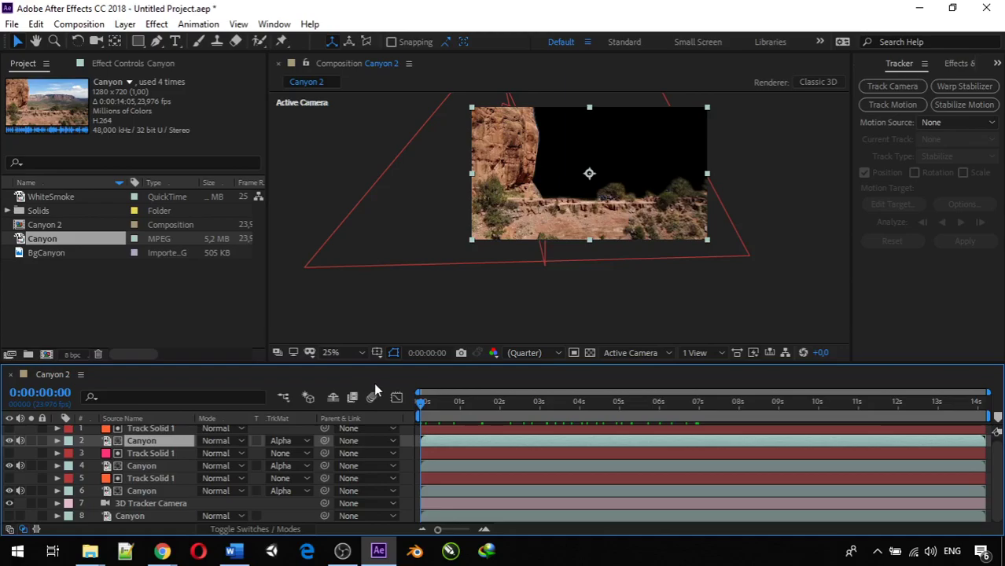
drag(420, 403, 737, 426)
drag(747, 419, 730, 419)
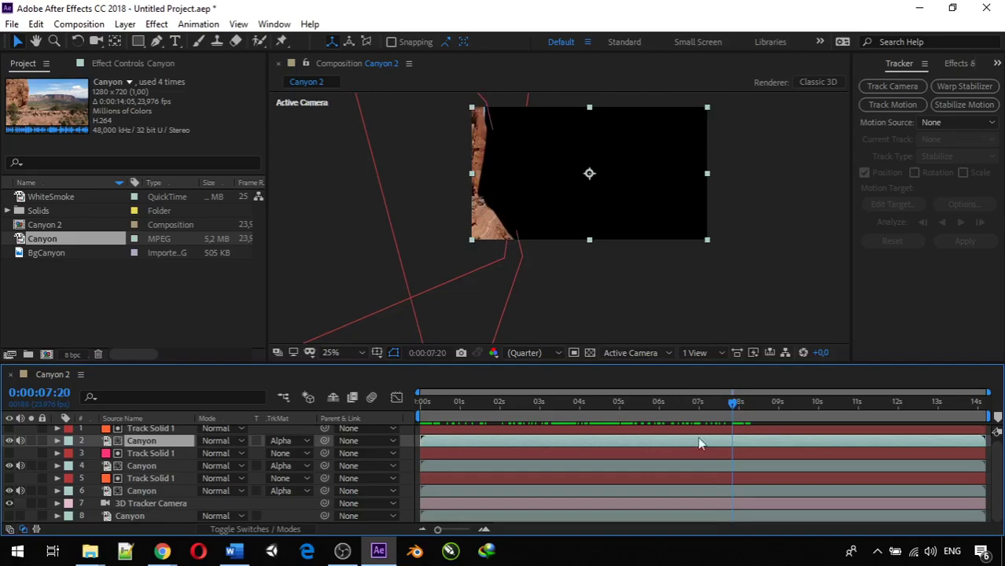
drag(734, 407, 711, 408)
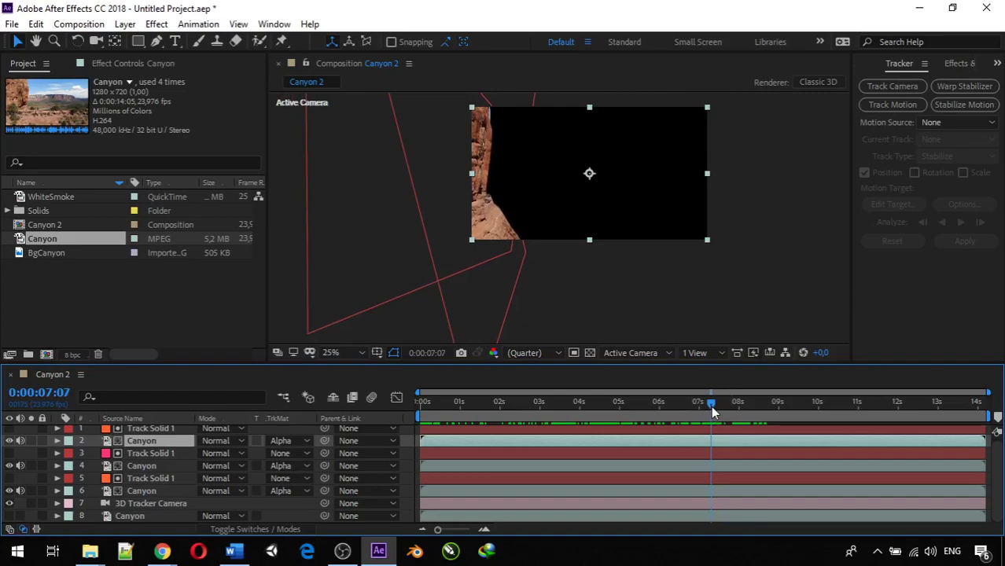
drag(712, 409, 712, 407)
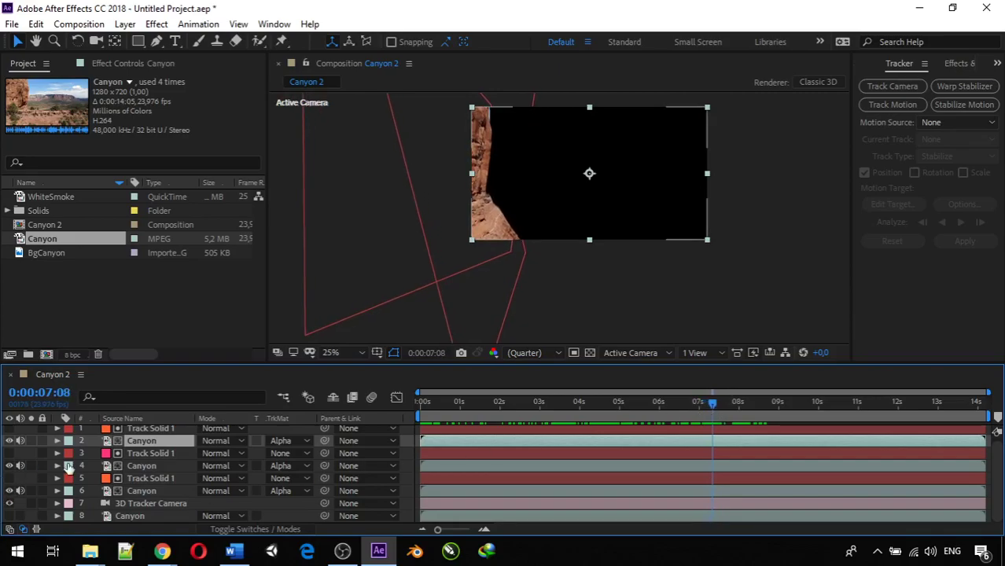
- On the top Track Solid 1's mask, move the point near the cliff's upper edge inward to cut out the sliver of sky
click(158, 428)
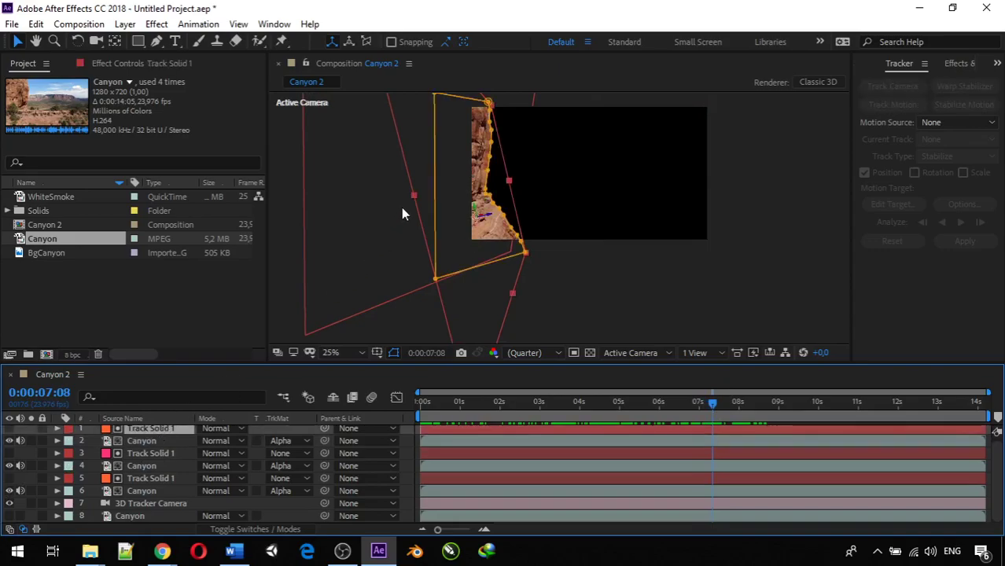
scroll(476, 98, up, 4)
key(h)
drag(455, 144, 650, 494)
key(v)
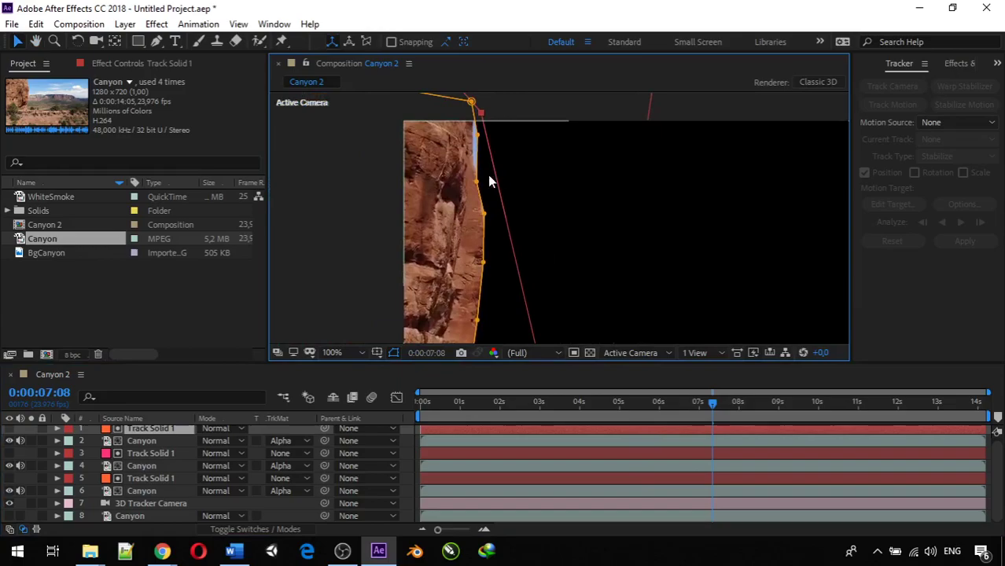
click(481, 138)
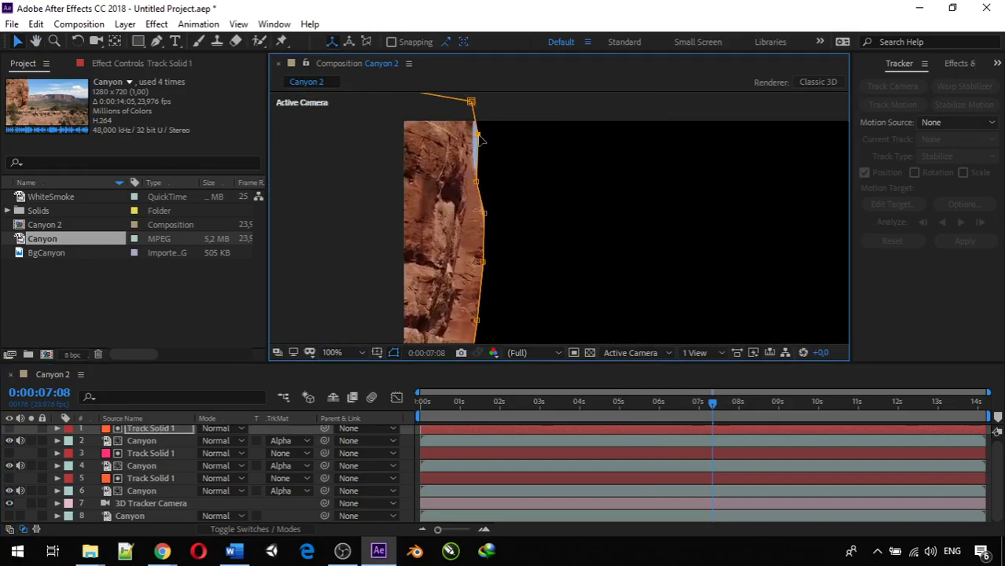
drag(478, 139, 473, 140)
click(472, 140)
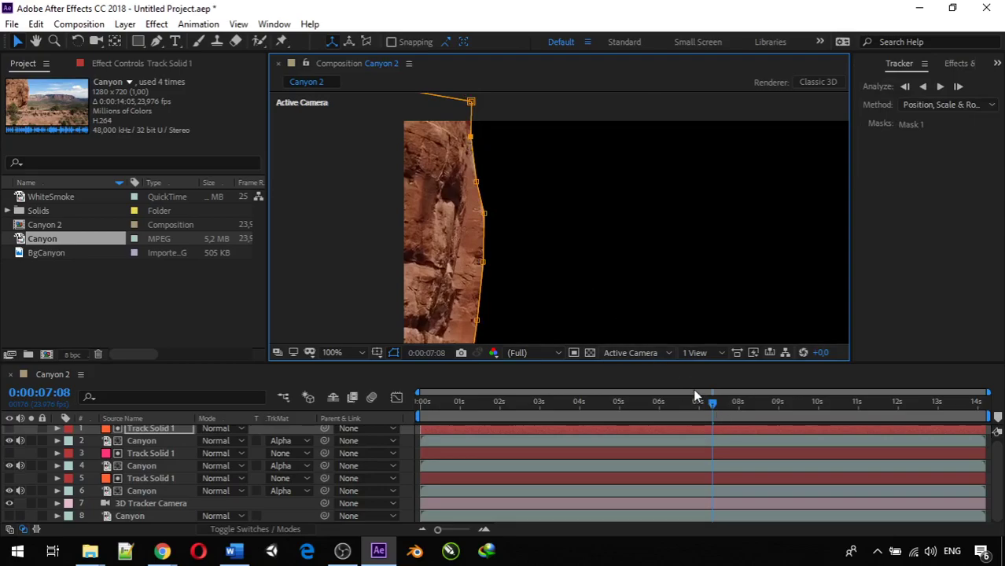
- Return to the start of the composition and make the bottom Canyon layer visible again
scroll(591, 220, down, 2)
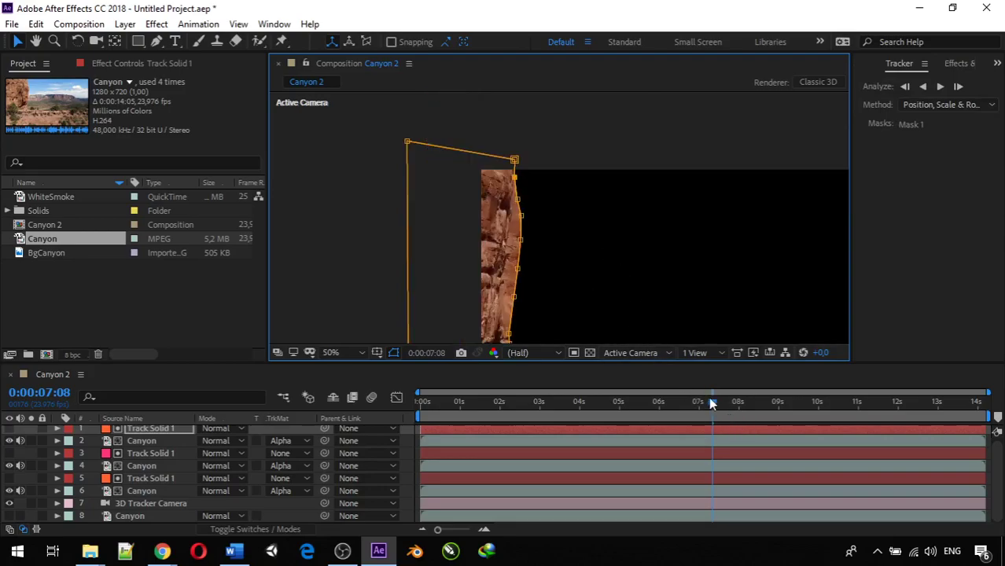
drag(710, 402, 391, 403)
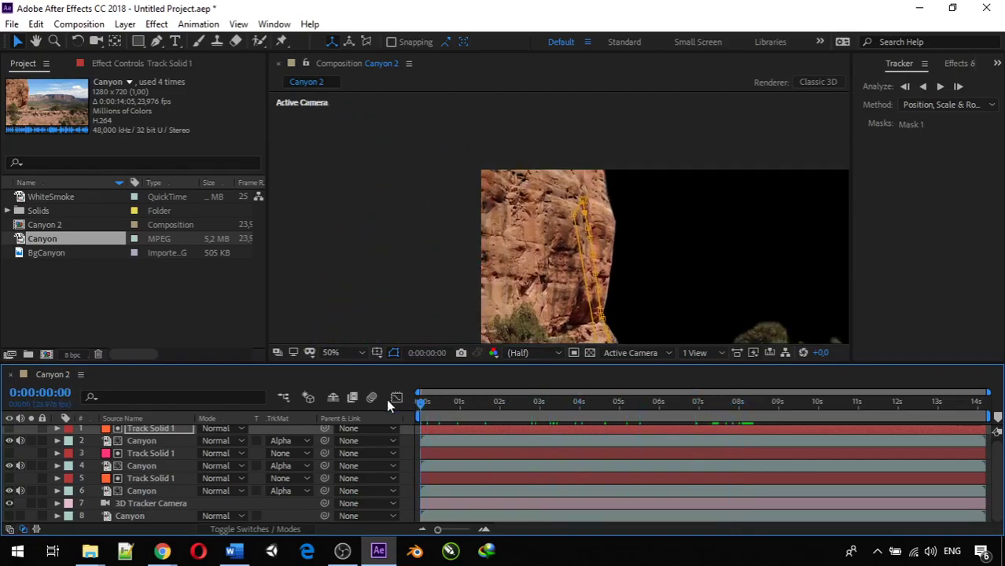
click(8, 516)
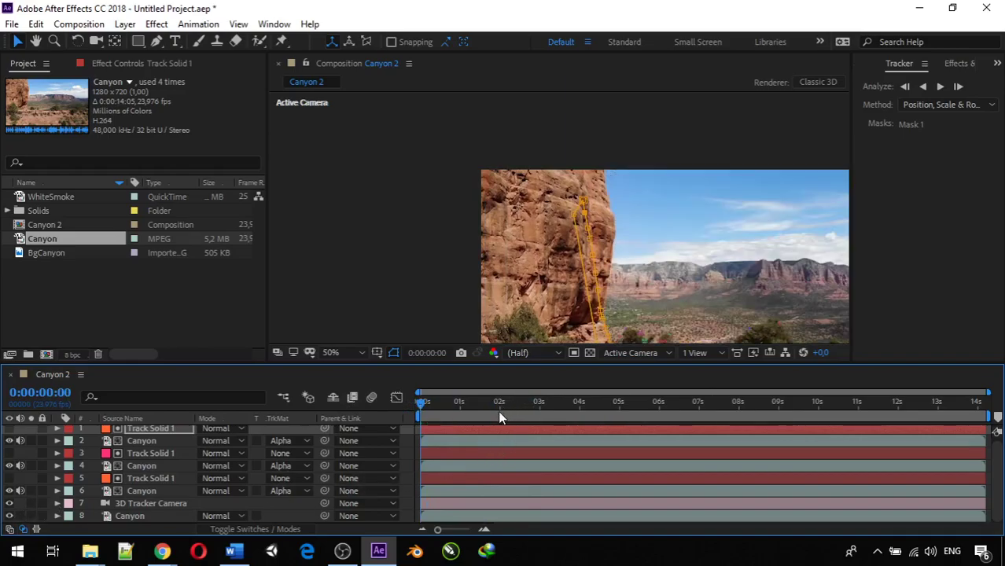
scroll(521, 272, down, 3)
scroll(529, 279, up, 3)
scroll(530, 275, down, 2)
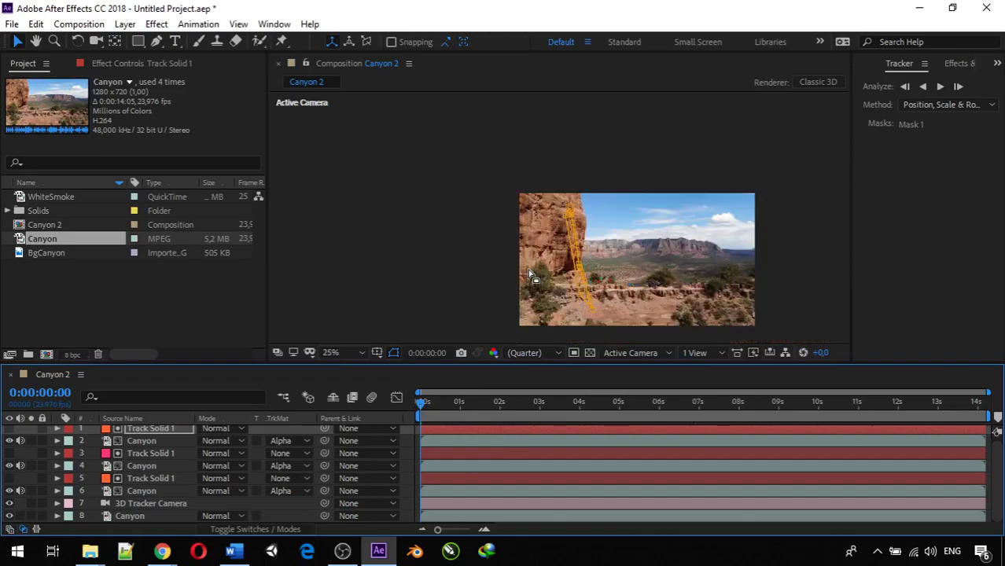
scroll(89, 469, up, 1)
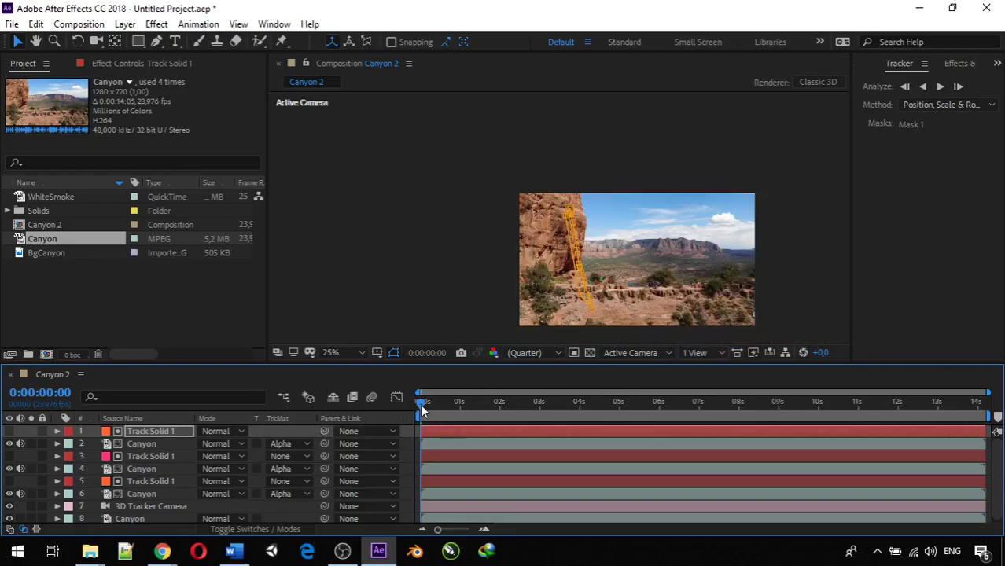
- At 0:00:08:08, create a solid from the bottom Canyon layer's 3D Camera Tracker points on the remaining cliff edge
key(space)
drag(463, 411, 703, 415)
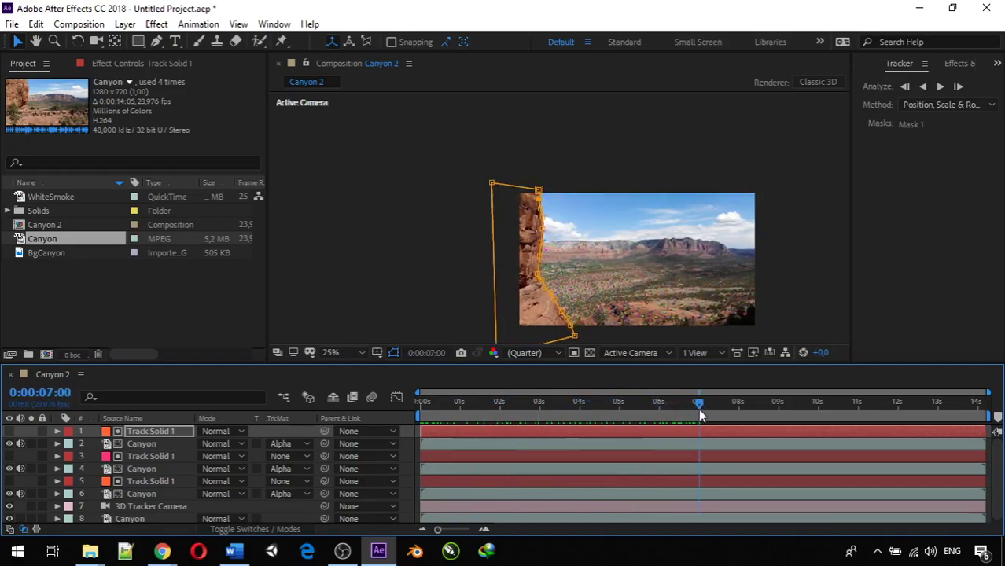
click(358, 352)
click(338, 102)
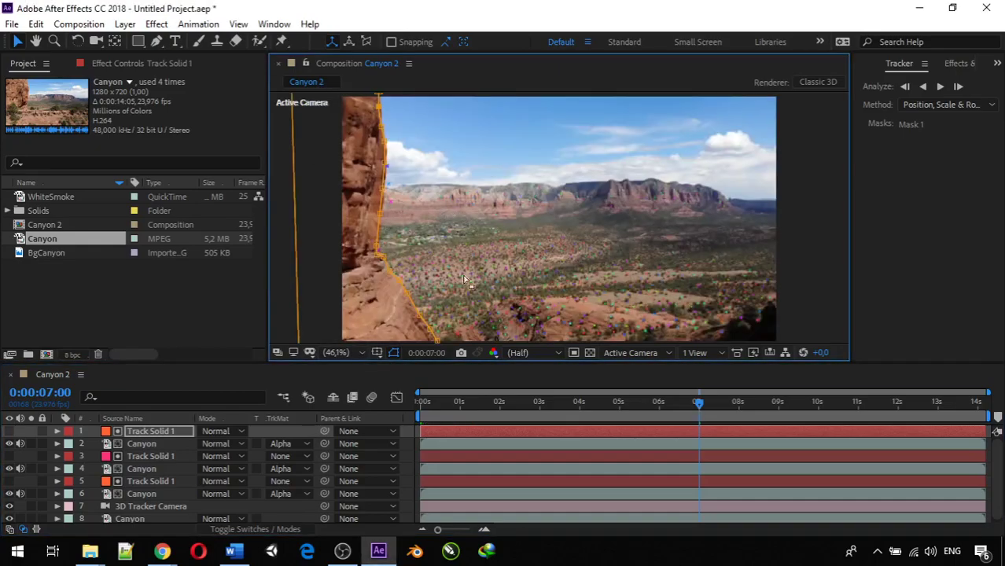
drag(698, 403, 754, 420)
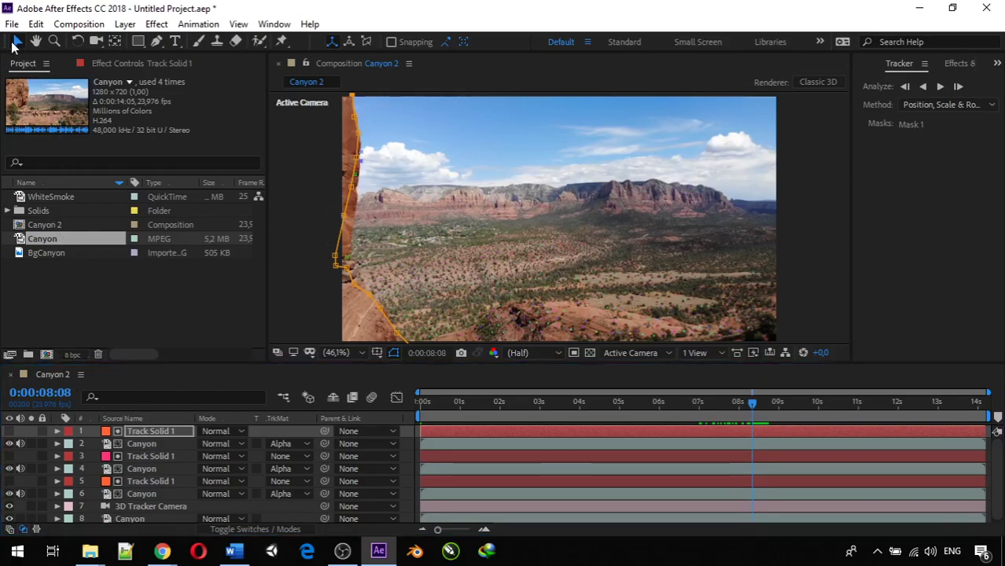
click(128, 515)
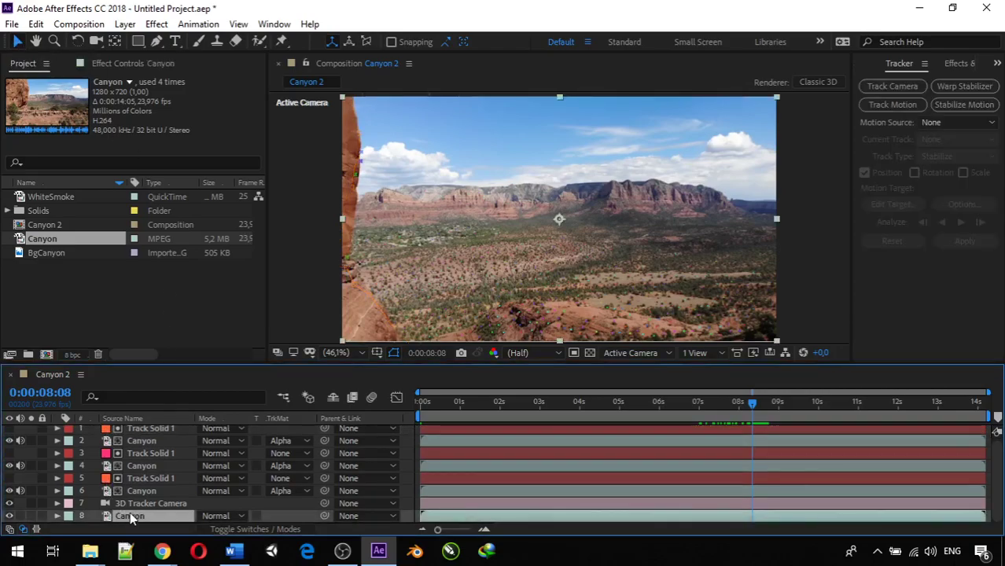
click(122, 64)
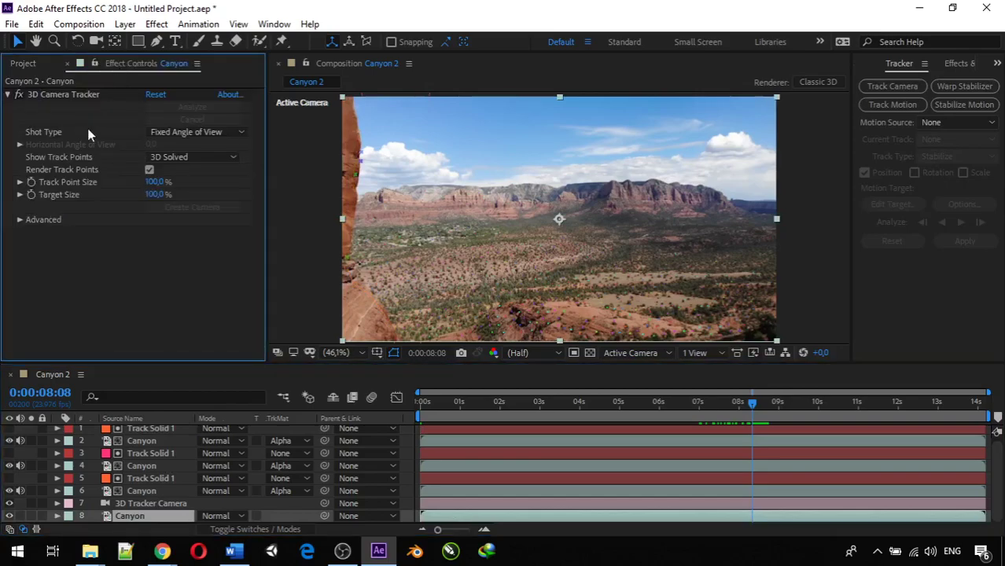
click(143, 169)
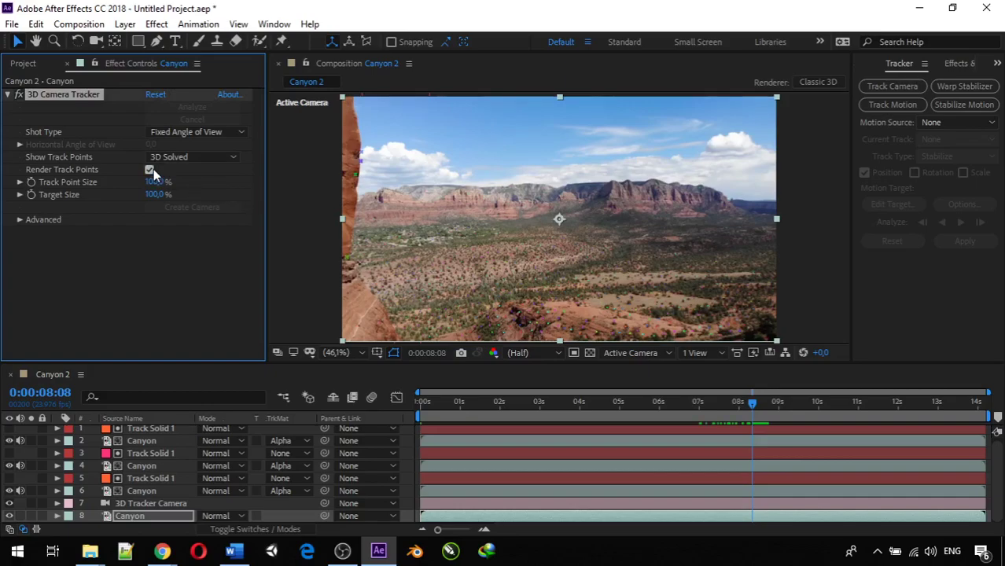
right_click(358, 167)
click(382, 190)
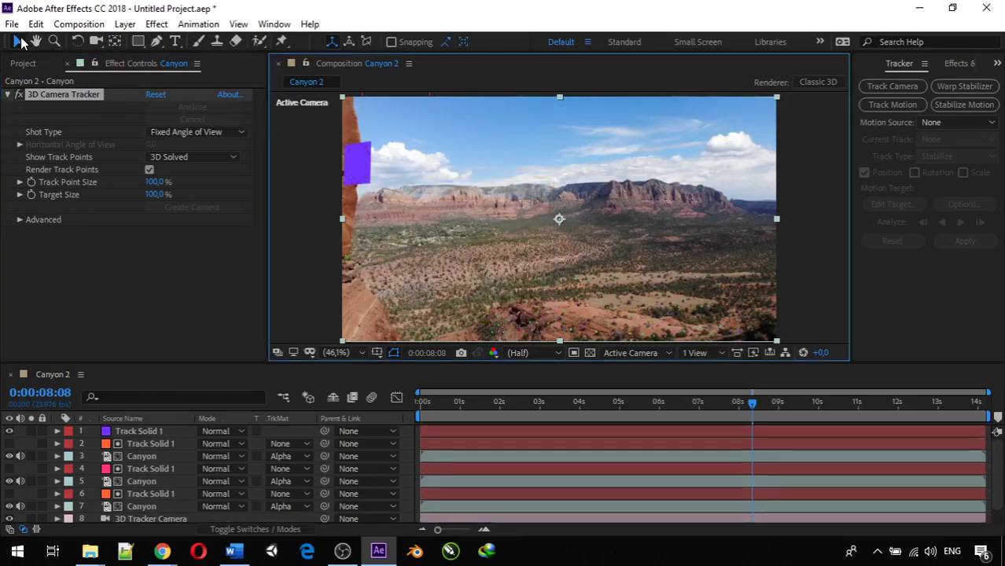
- Scale the new top Track Solid 1 until it covers the narrow cliff strip over the full frame height, and hide it
click(17, 40)
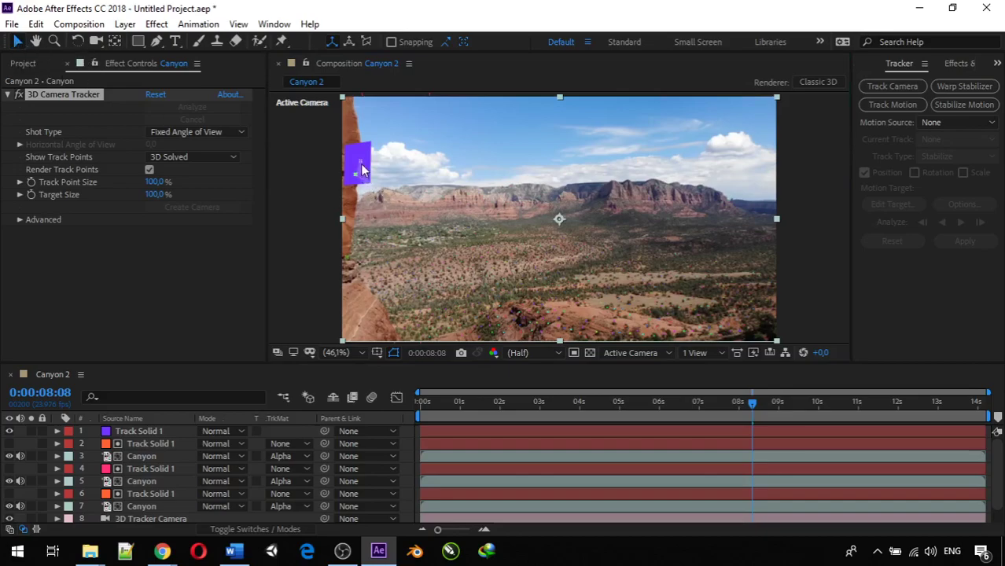
click(143, 433)
drag(372, 187, 419, 370)
key(comma)
key(comma)
key(comma)
key(period)
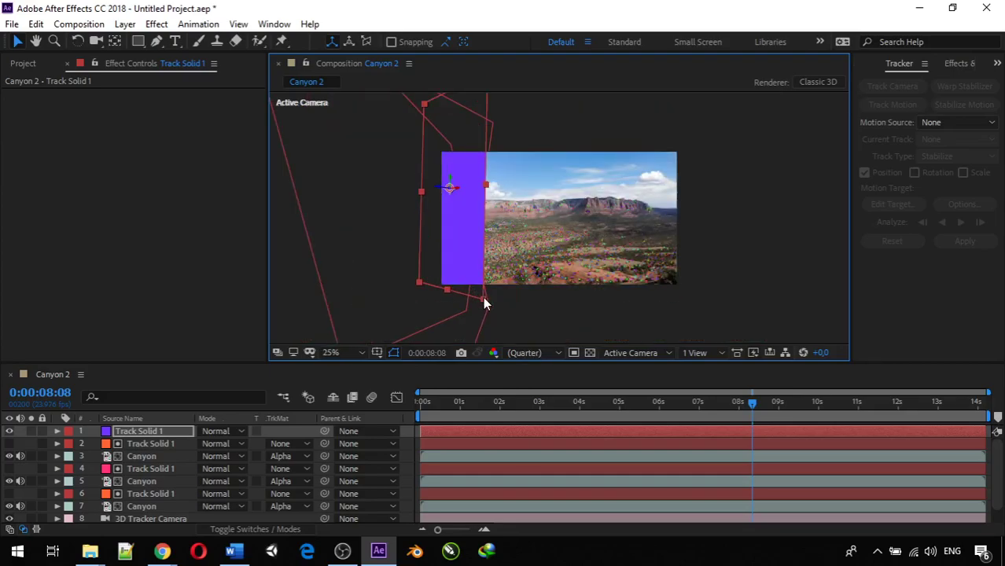
mouse_move(484, 301)
mouse_down()
mouse_move(449, 296)
mouse_move(469, 300)
mouse_up()
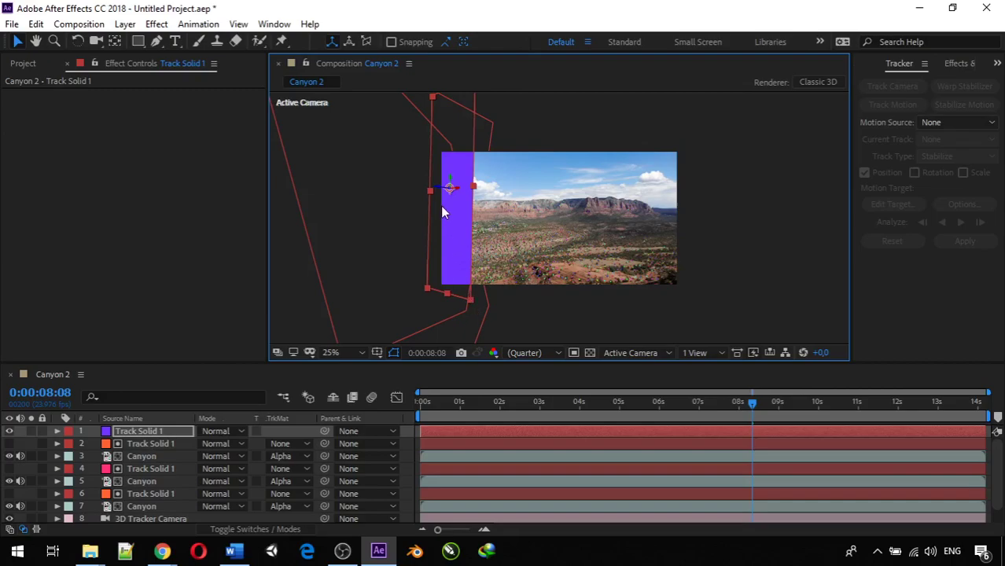
key(period)
drag(443, 211, 525, 330)
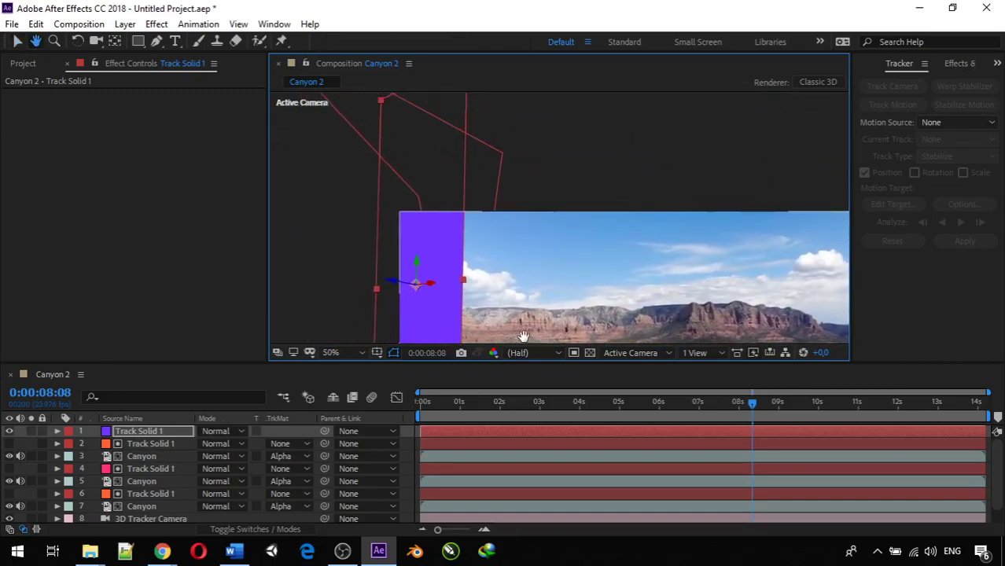
click(10, 431)
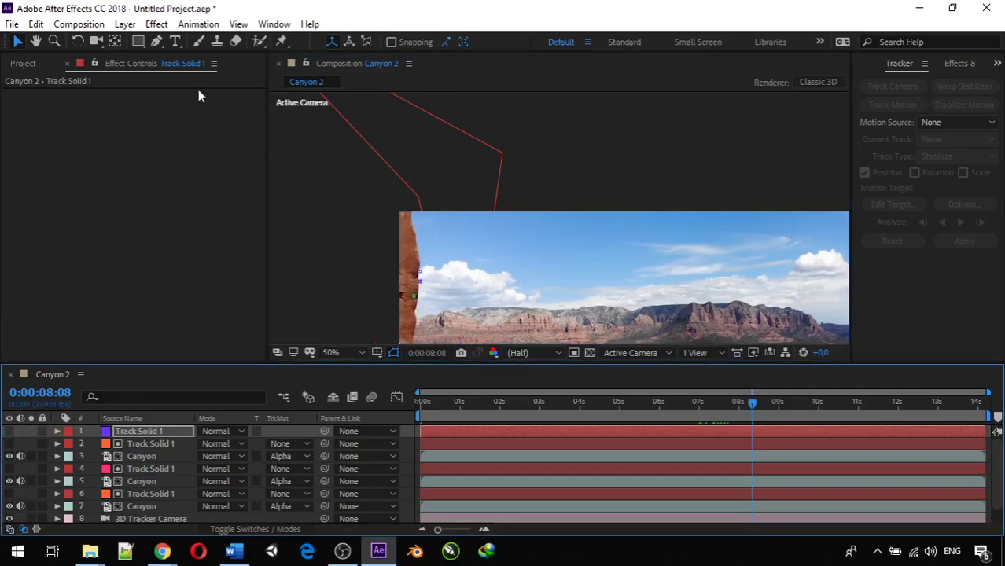
- Start a Pen mask on the top Track Solid 1, tracing the narrow cliff's edge from above the frame down to the distant mountains
click(157, 42)
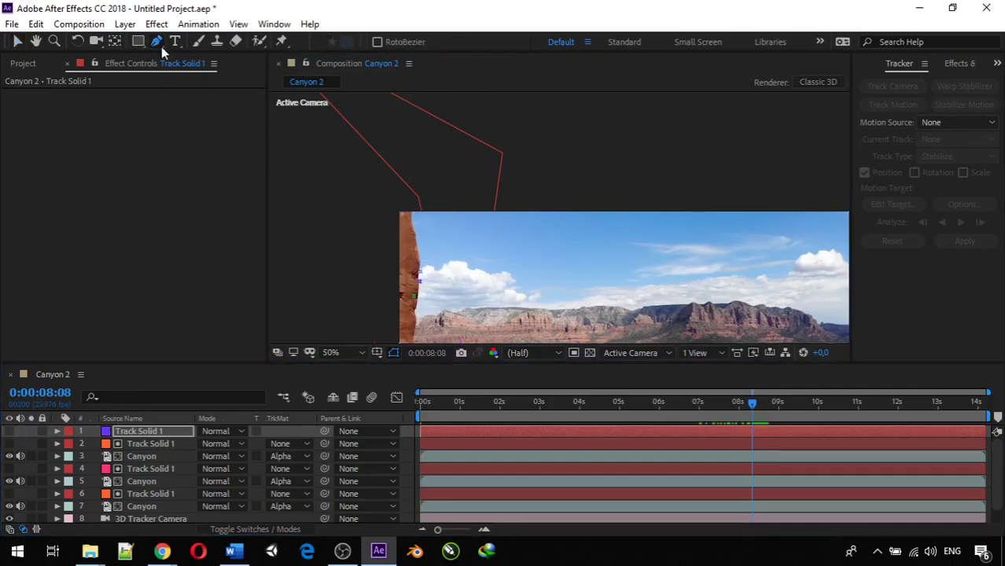
click(409, 208)
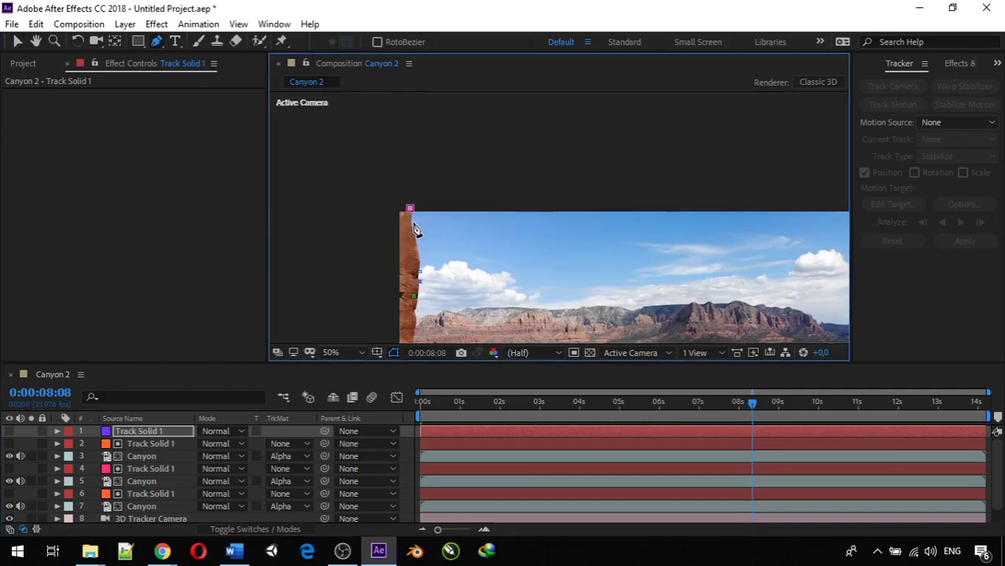
click(414, 235)
click(416, 251)
click(417, 273)
click(418, 290)
click(415, 306)
click(413, 326)
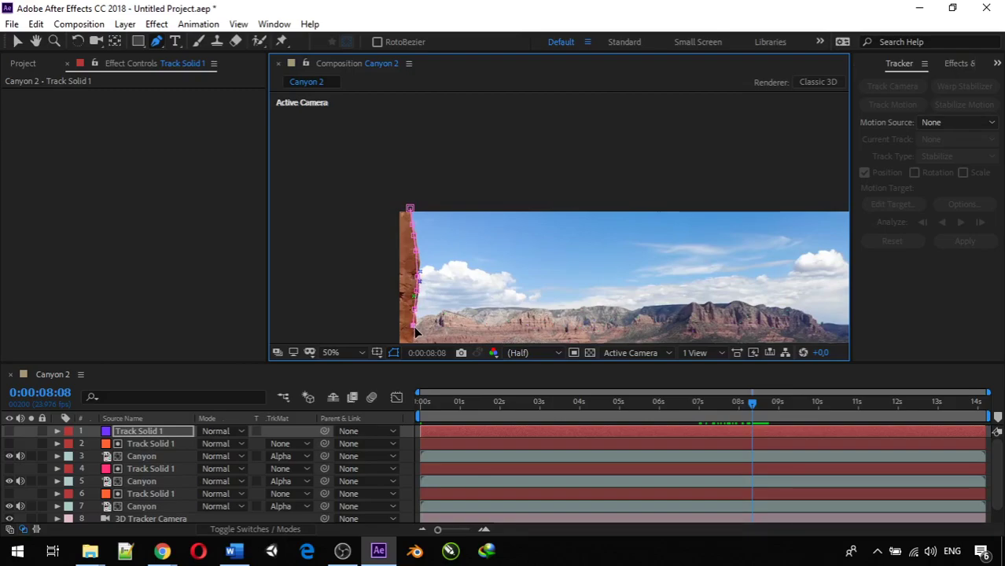
- Undo the last mask point and trace the cliff edge more closely past the mountains down to the green valley
key(ctrl+z)
scroll(417, 321, up, 4)
drag(563, 289, 346, 496)
key(g)
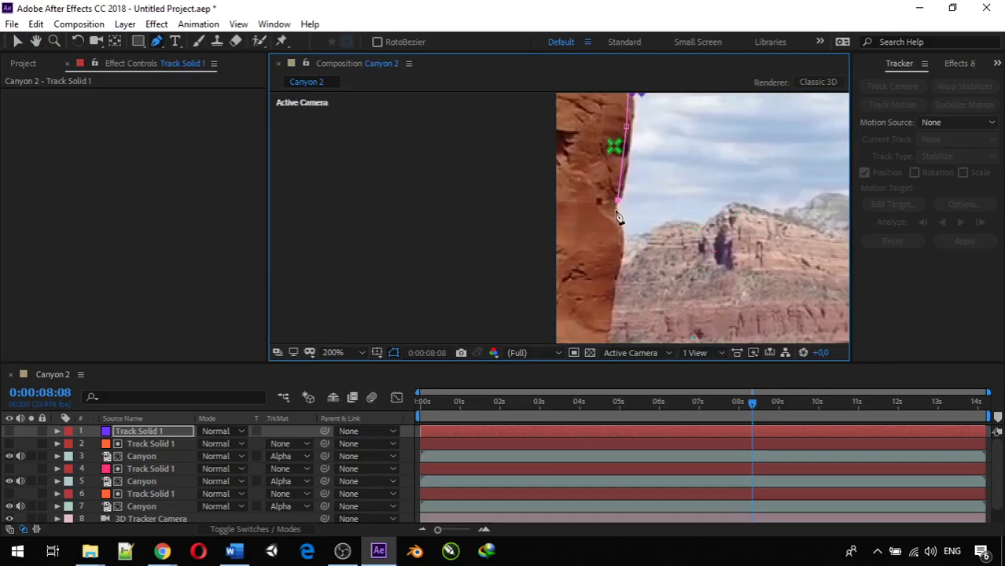
click(622, 235)
click(618, 268)
click(611, 304)
click(609, 323)
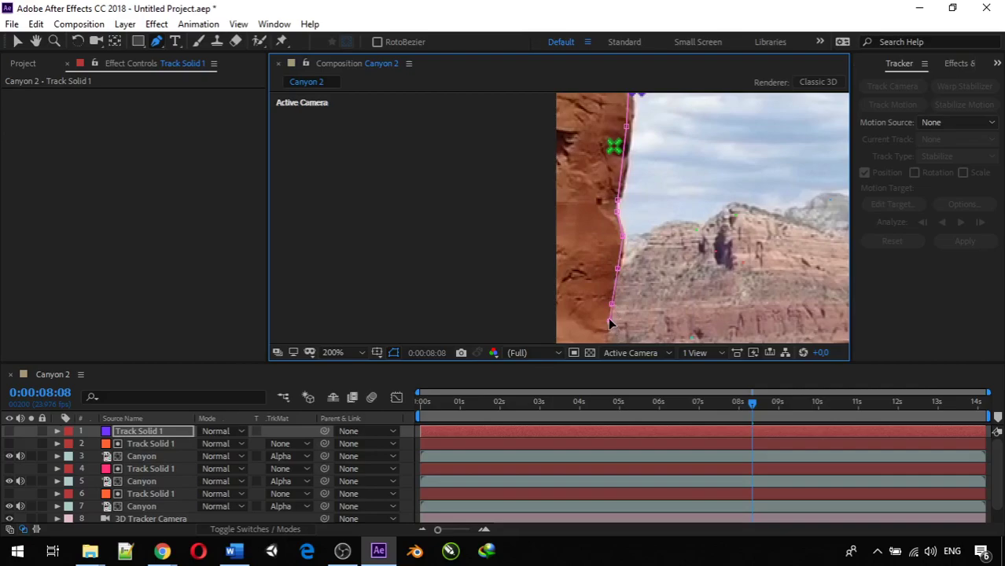
drag(647, 313, 644, 291)
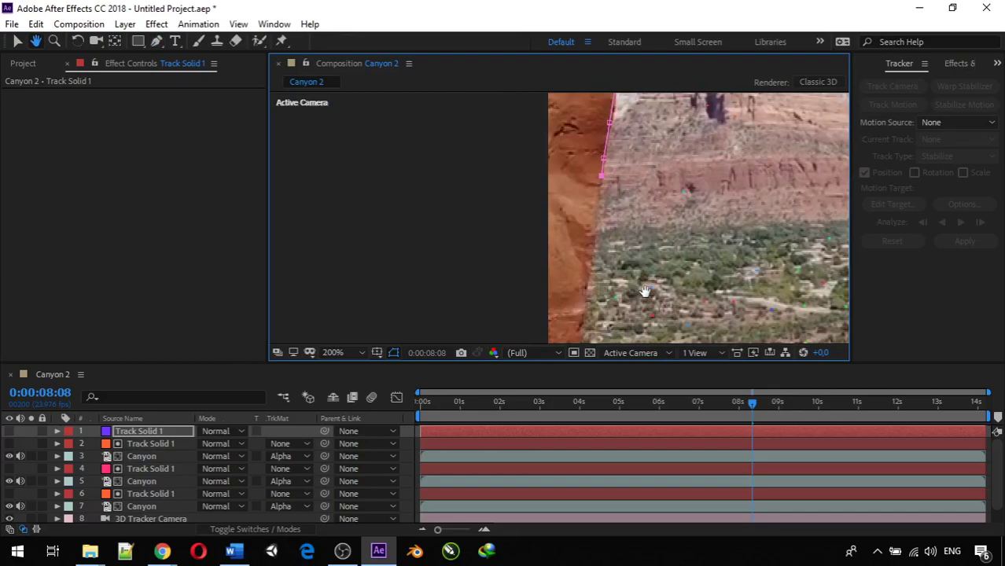
key(g)
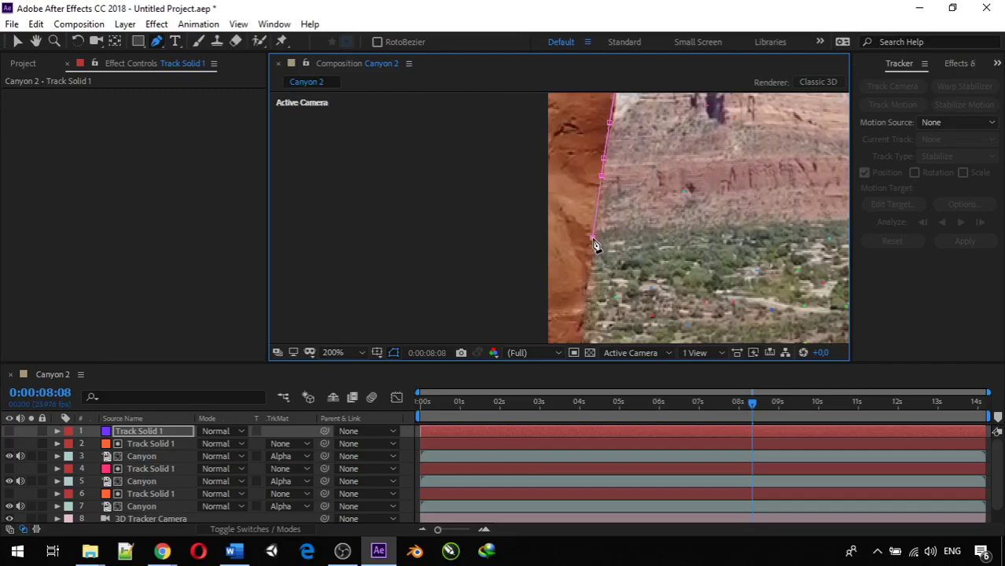
click(586, 283)
- Extend the mask down the lower cliff edge and around the notch to the top of the rock ledge
key(comma)
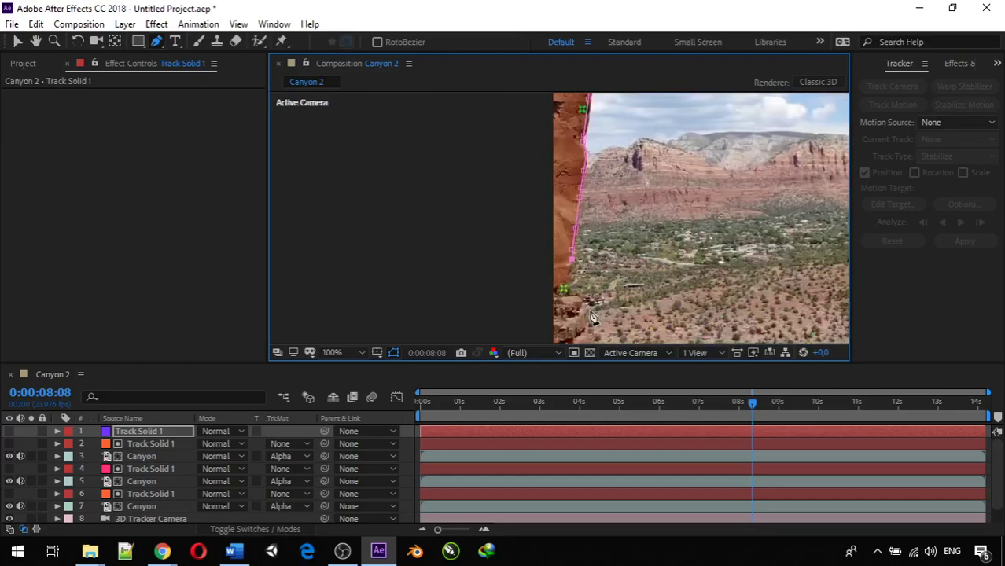
drag(589, 310, 561, 257)
key(period)
key(g)
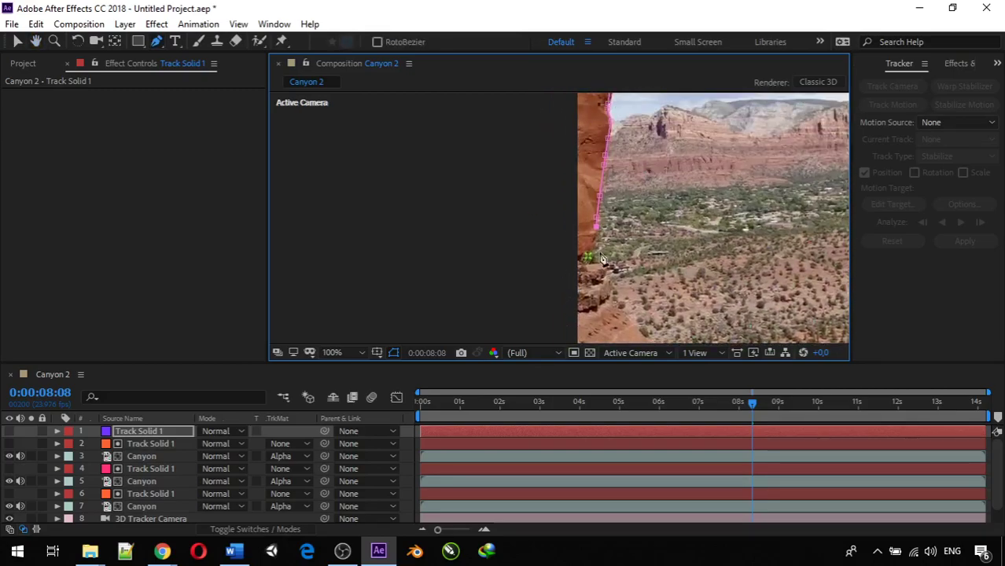
scroll(594, 251, up, 2)
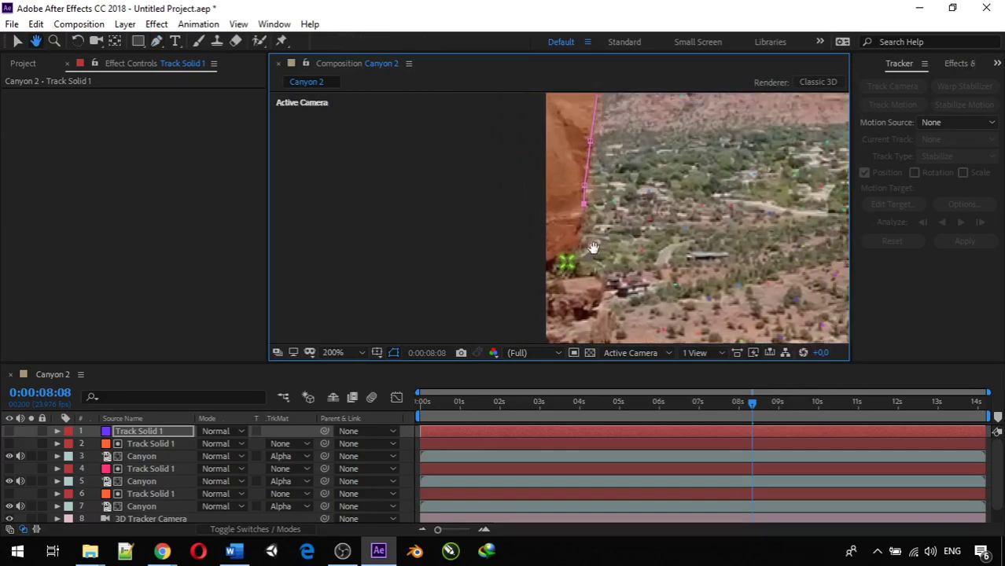
click(582, 216)
click(578, 235)
click(574, 246)
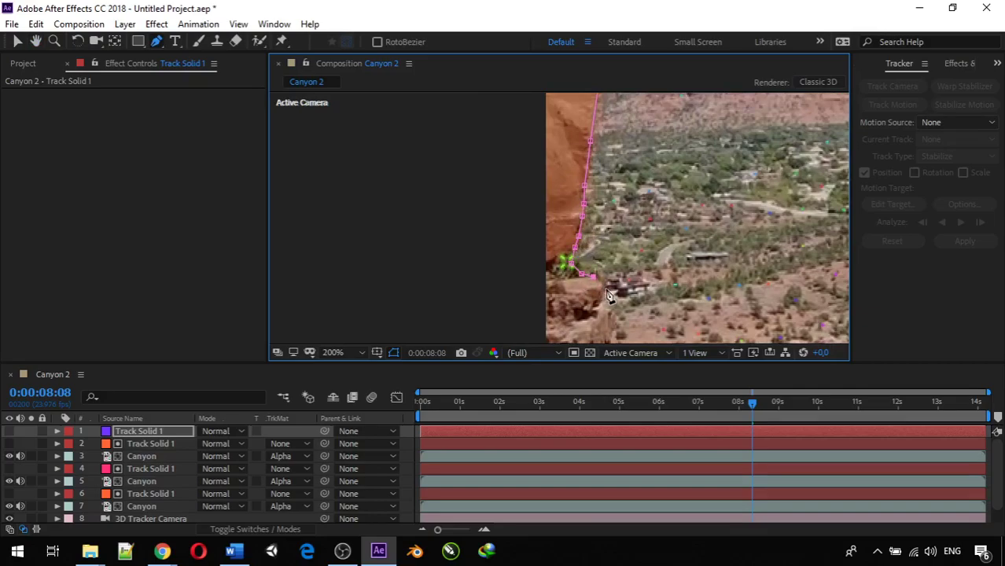
- Continue the mask around the protruding rock ledge and onto the start of the red slope below it
drag(623, 271, 628, 275)
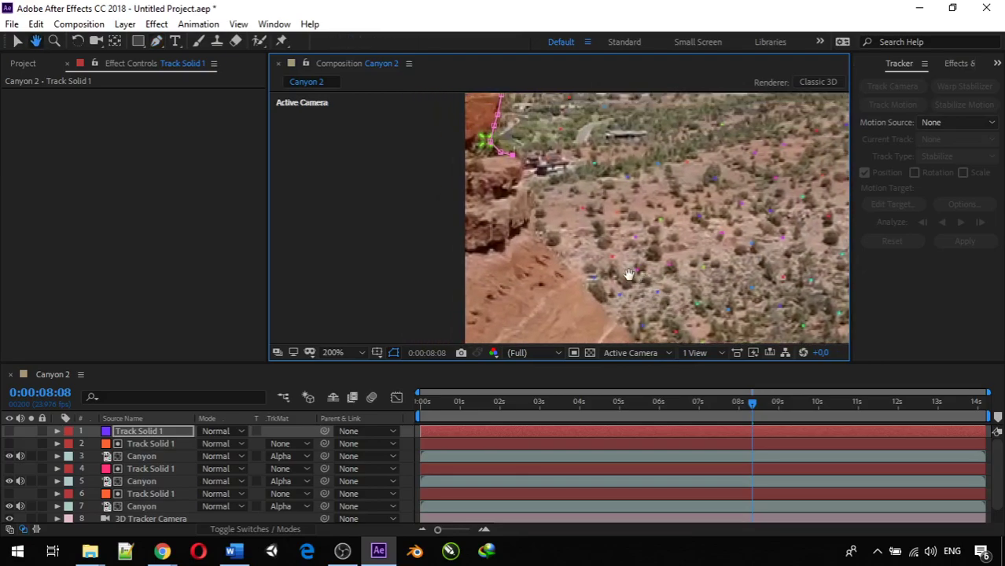
key(g)
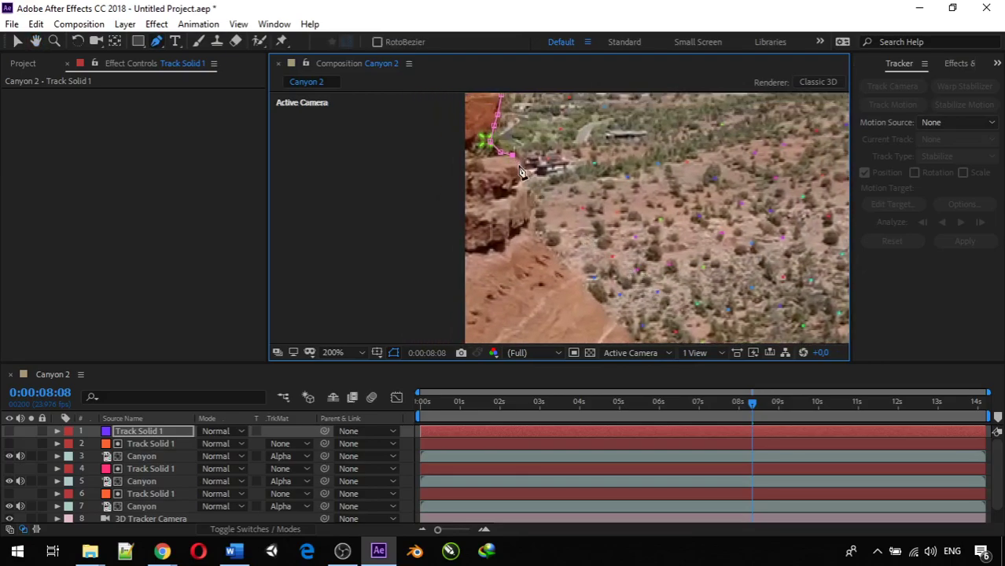
click(520, 168)
click(531, 211)
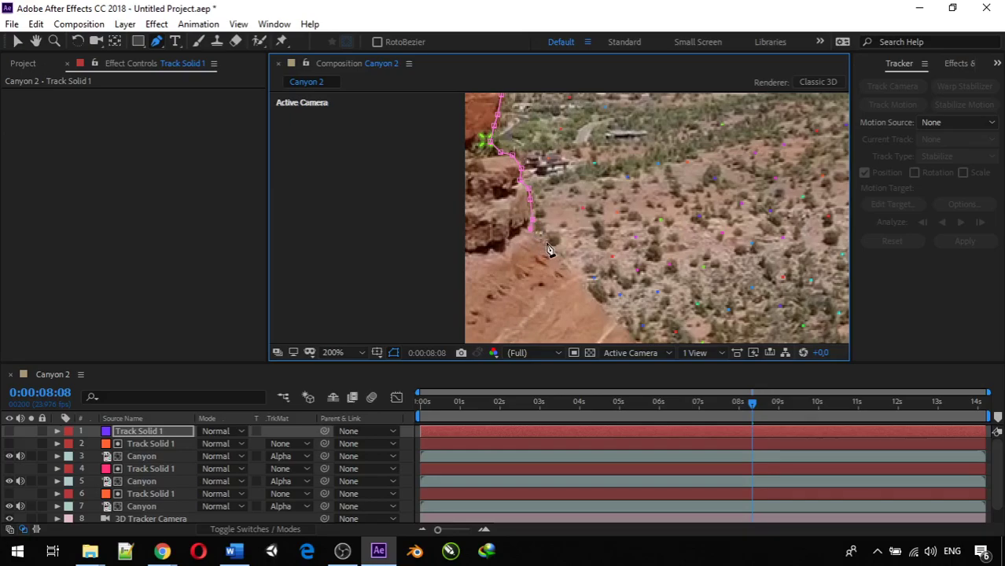
drag(548, 250, 542, 239)
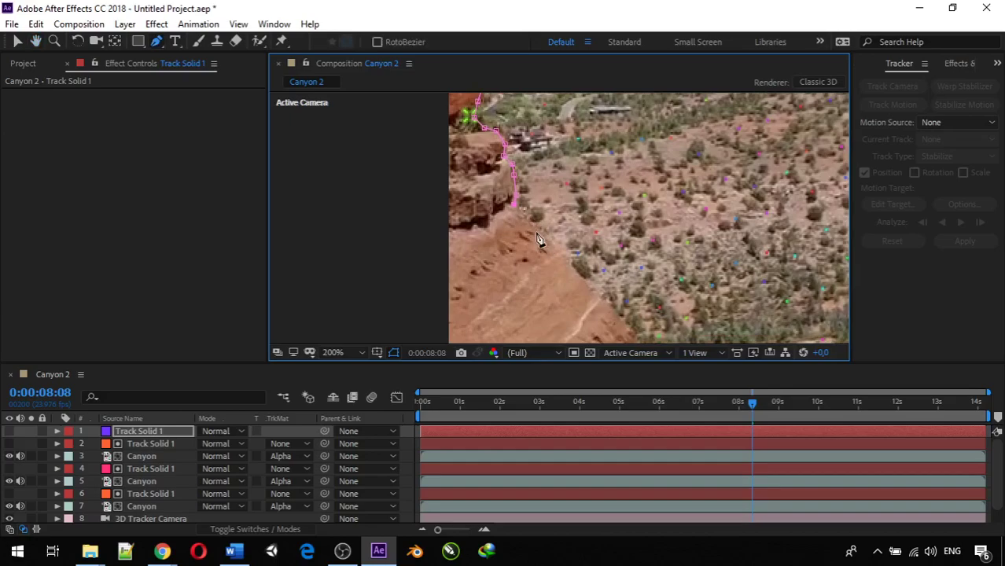
click(528, 219)
- Trace the mask along the edge of the red slope until it passes just below the frame
scroll(625, 329, down, 4)
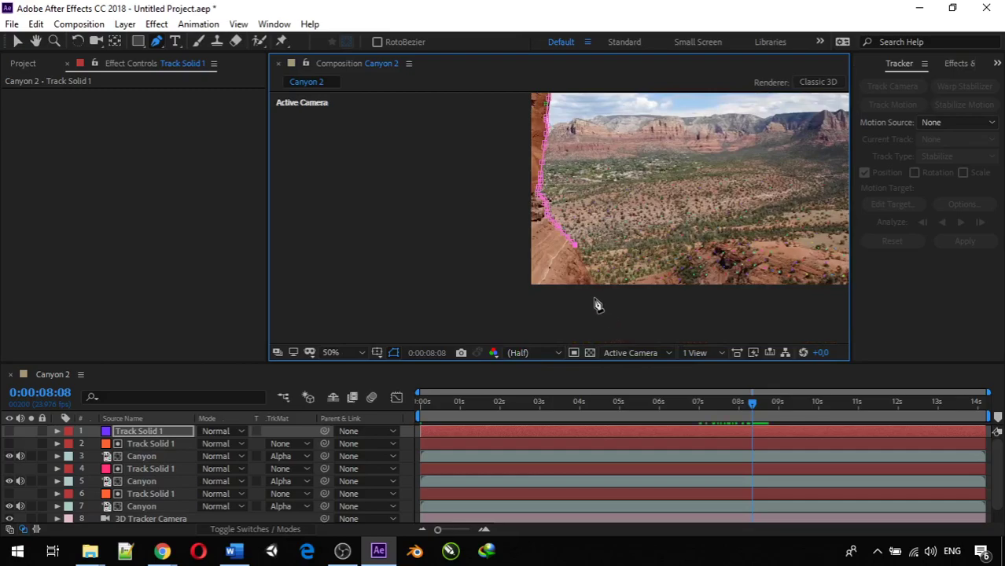
scroll(593, 285, up, 1)
scroll(582, 260, up, 1)
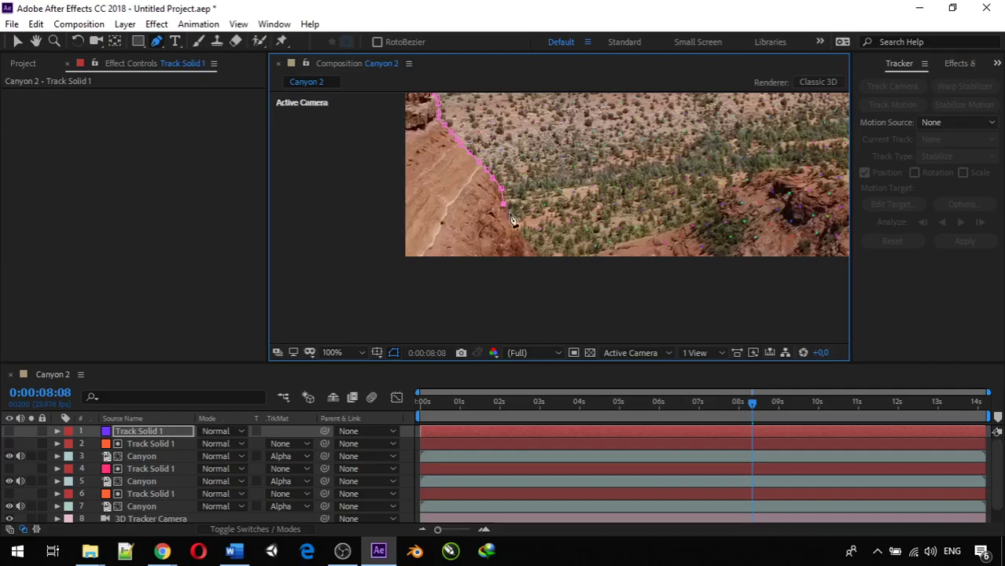
click(510, 218)
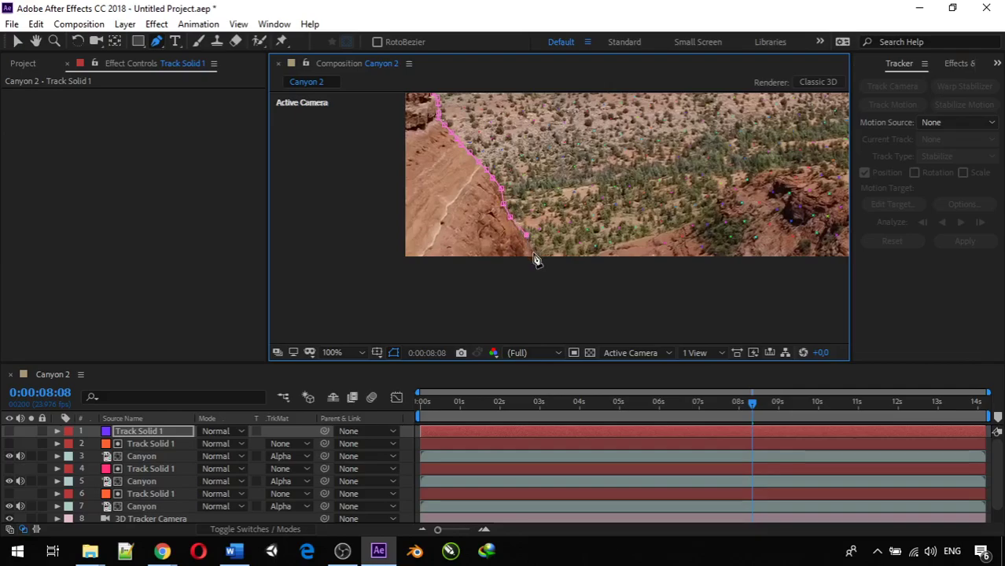
click(538, 264)
- Close the mask with points outside the frame, bringing it around the cliff side back to its first point
click(389, 277)
scroll(381, 220, down, 4)
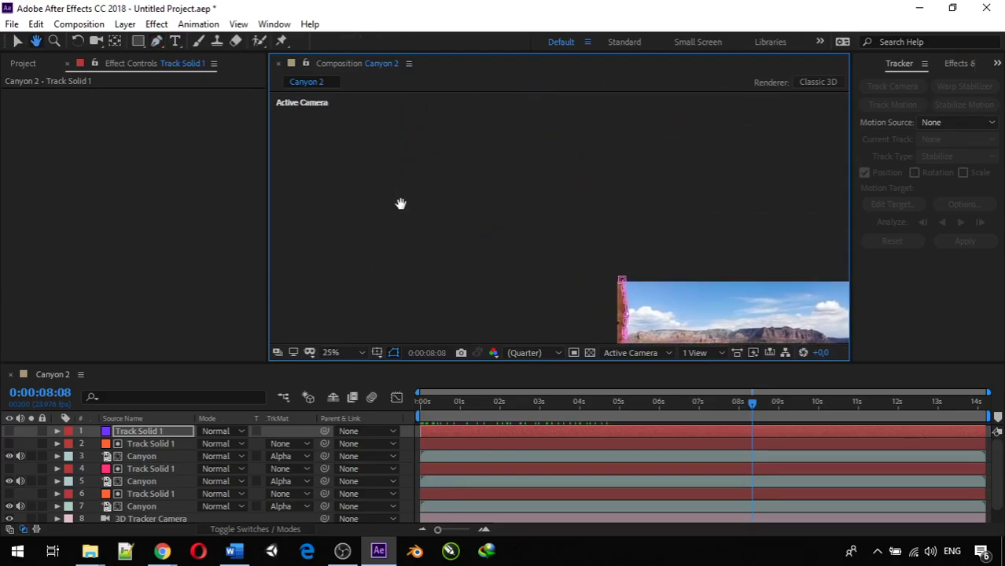
key(g)
click(490, 233)
click(515, 239)
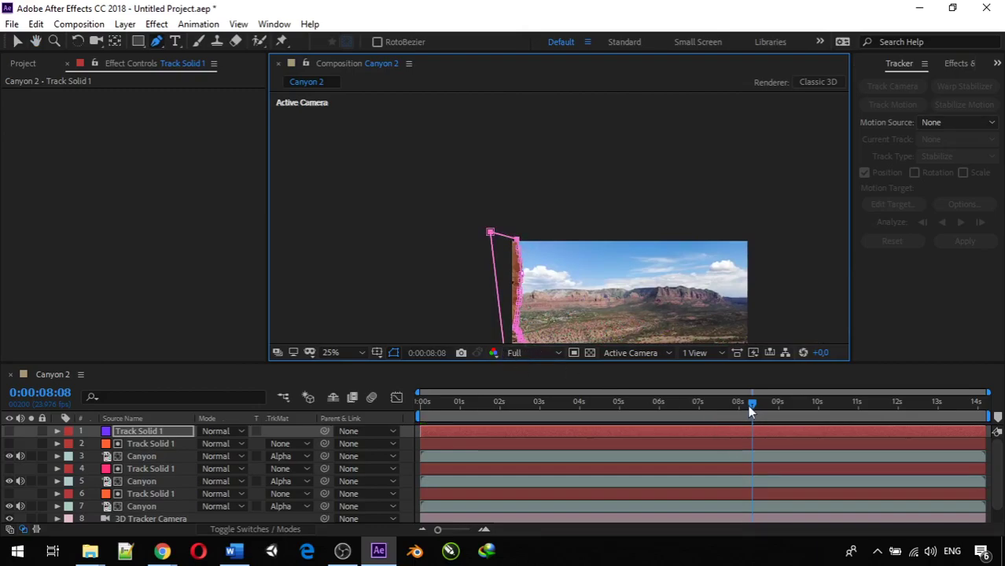
- Return to the start of the composition, hide the bottom Canyon layer and scrub through to check the current cutout
scroll(547, 278, up, 3)
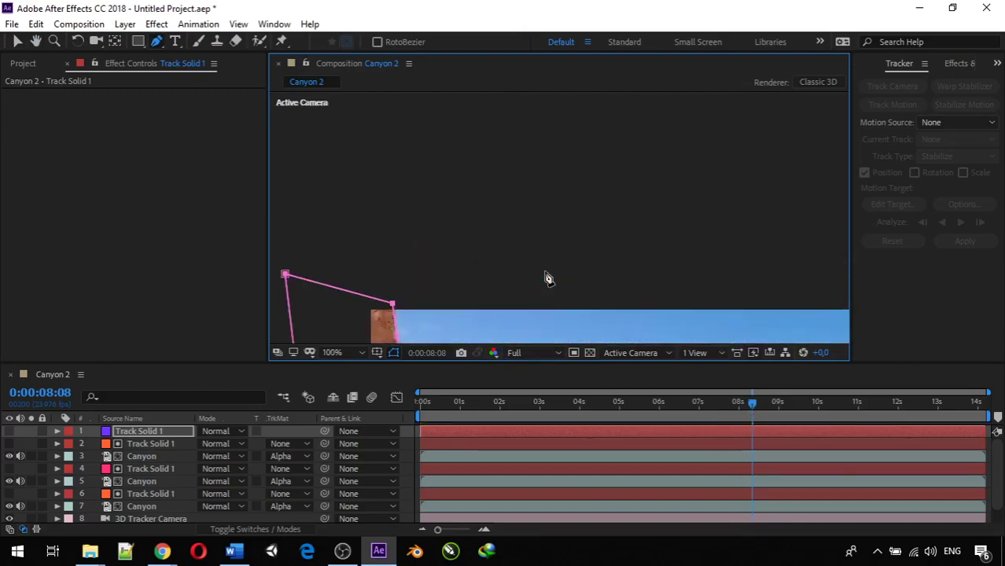
click(361, 353)
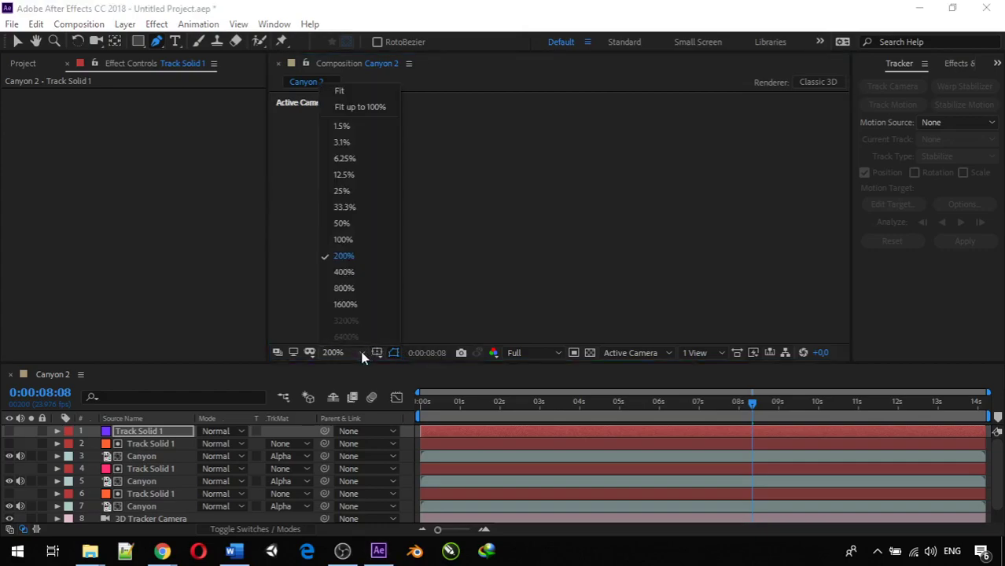
click(345, 92)
scroll(365, 234, down, 2)
scroll(365, 235, up, 2)
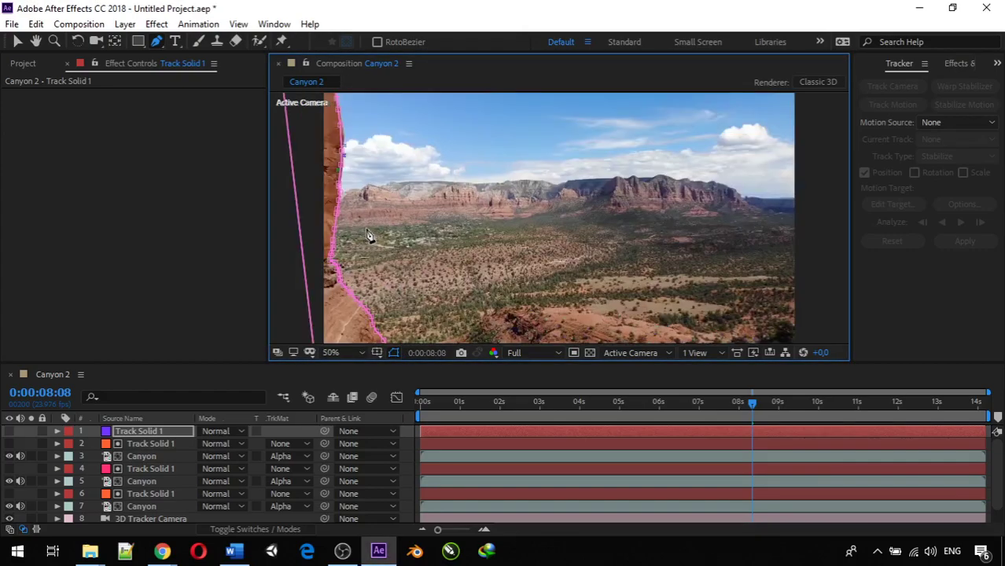
drag(761, 406, 347, 387)
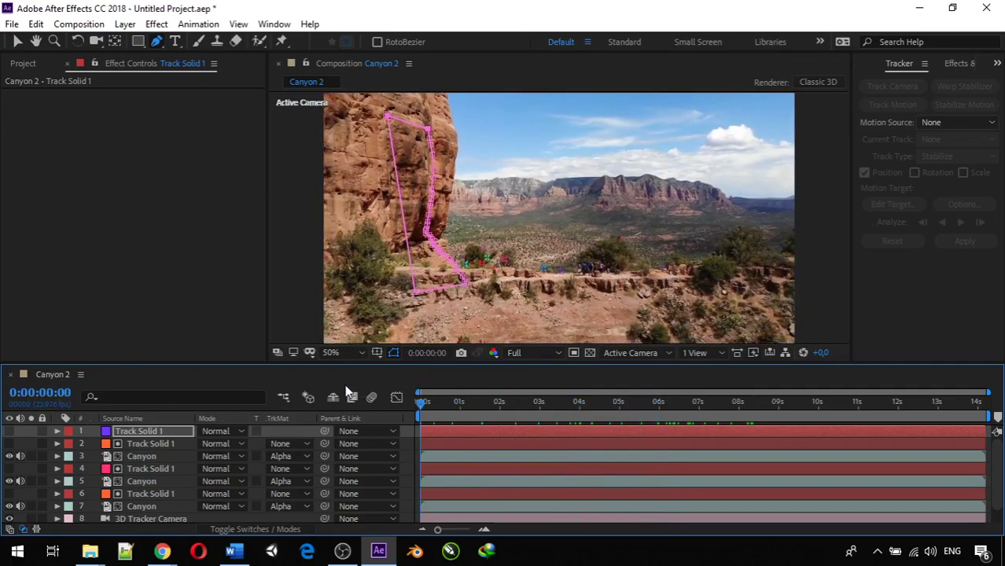
scroll(236, 448, down, 1)
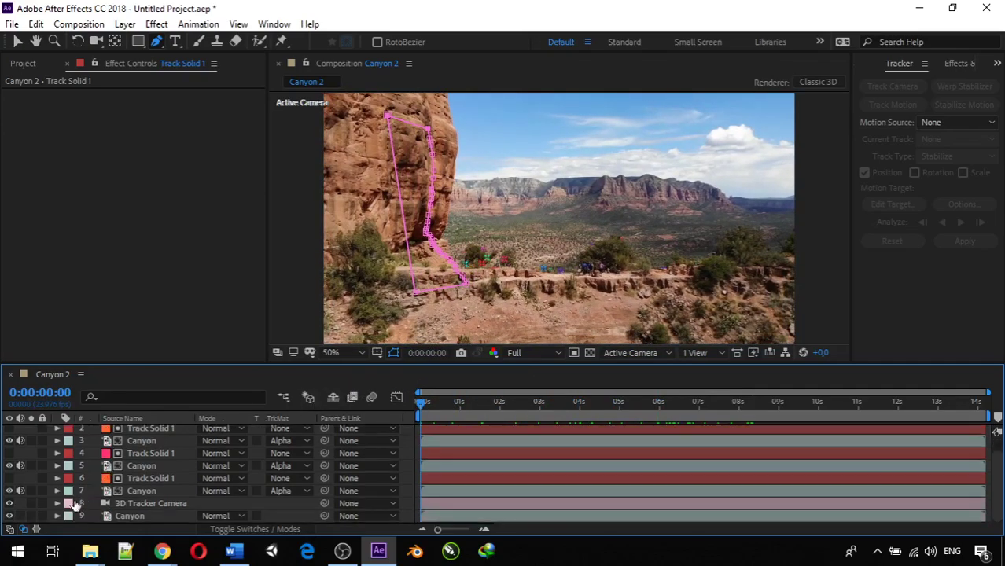
click(9, 516)
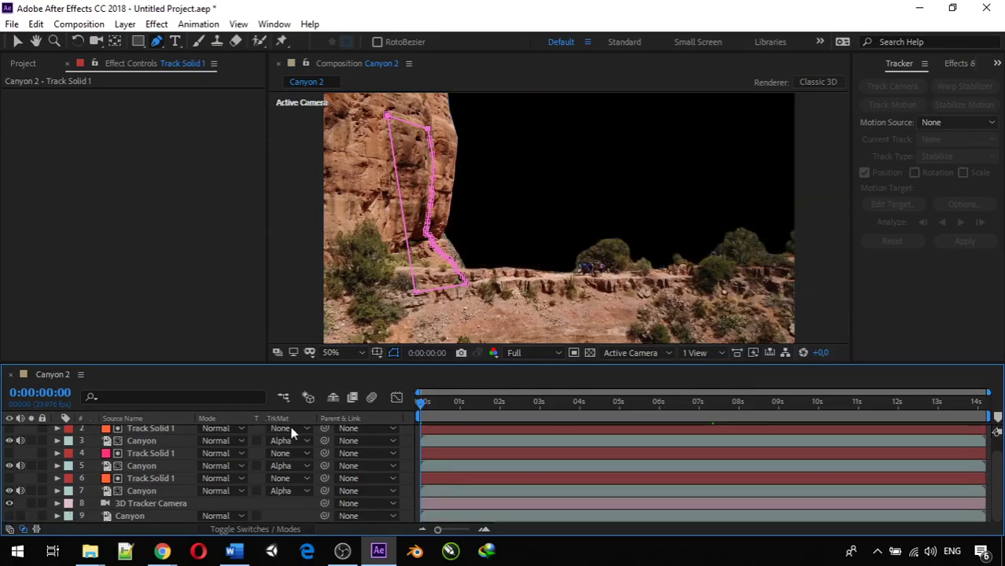
drag(420, 401, 357, 427)
- Add the Canyon footage directly below the top Track Solid 1 and set its track matte to Alpha Matte "Track Solid 1"
scroll(184, 452, up, 1)
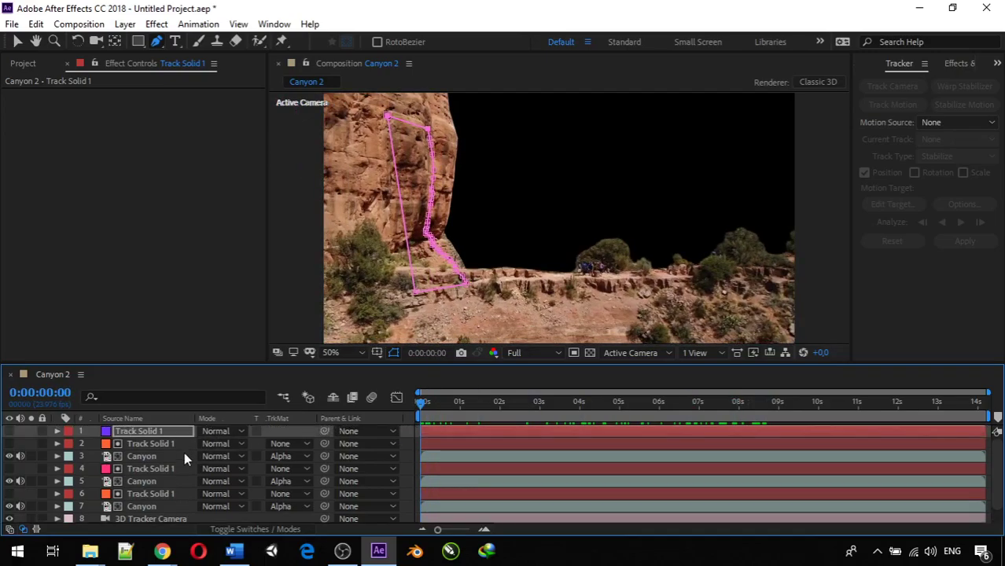
click(23, 64)
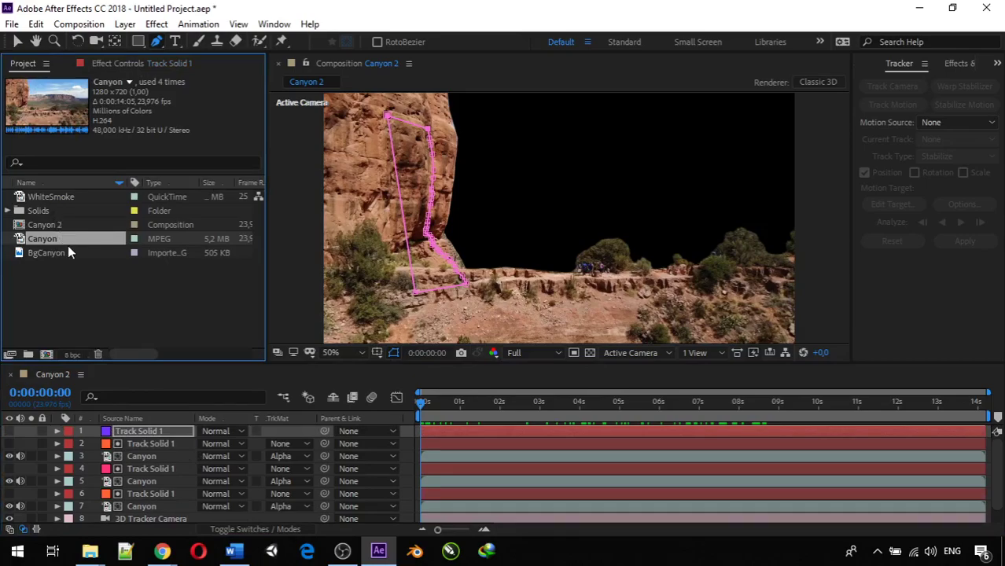
drag(68, 247, 144, 435)
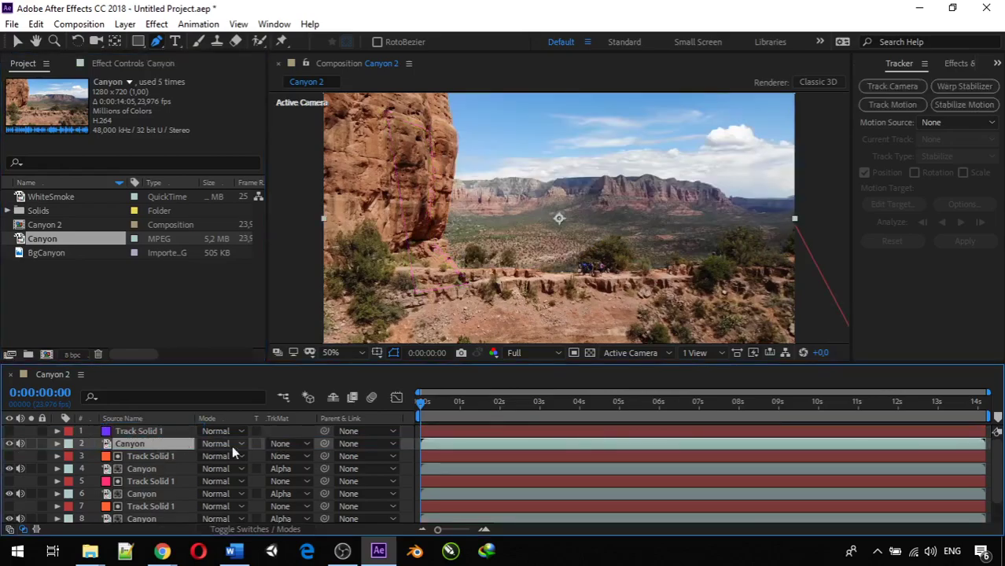
click(306, 445)
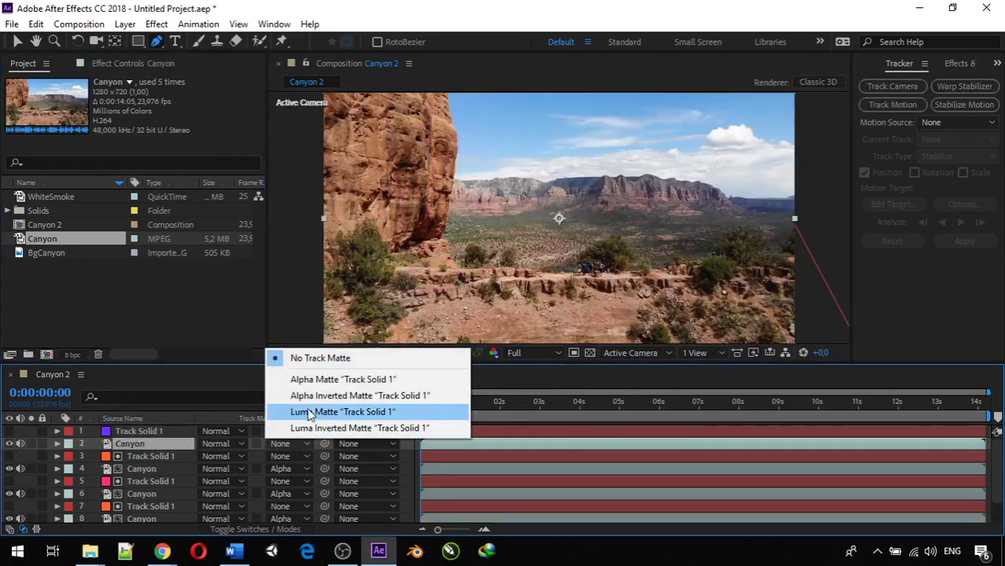
click(322, 379)
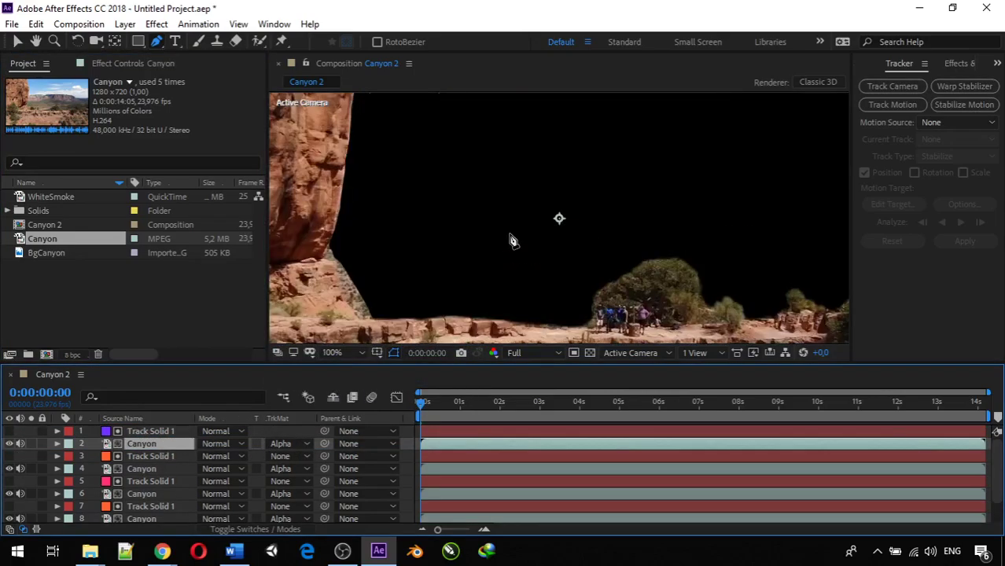
- Scrub through the composition to check the isolated cliff and foreground, and return to the start for a closer look at the edges
drag(504, 245, 529, 290)
drag(422, 404, 443, 419)
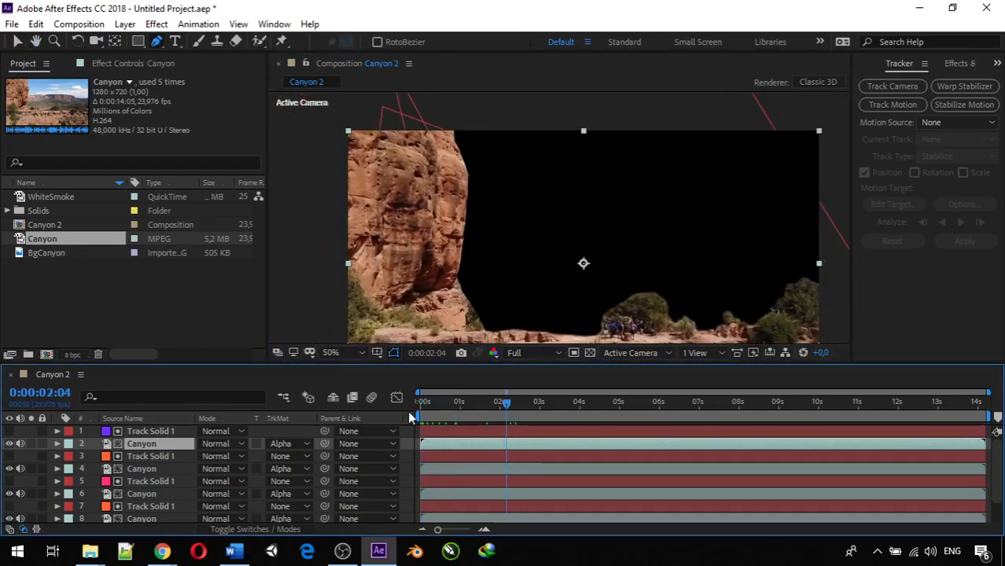
click(348, 351)
click(338, 92)
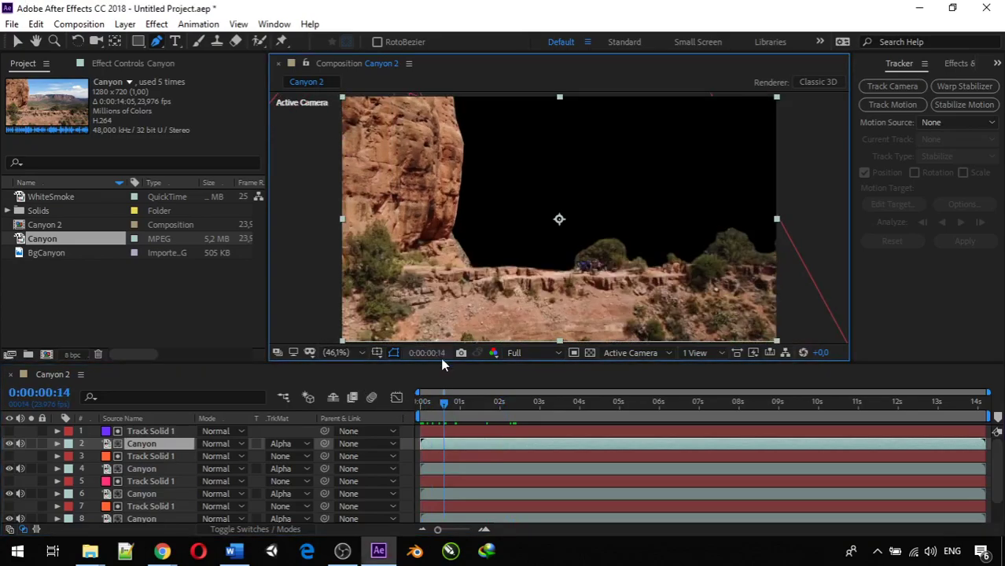
drag(443, 403, 413, 365)
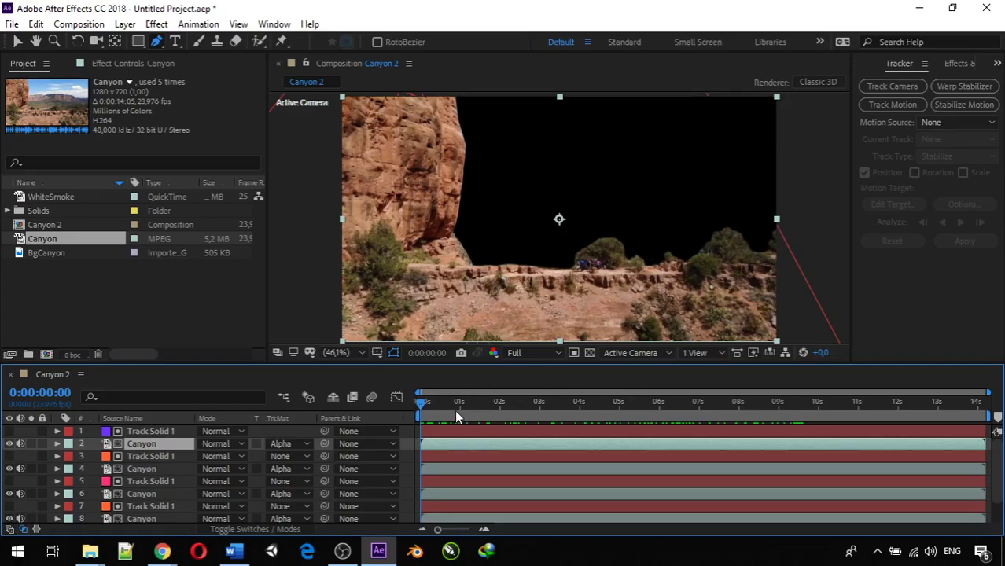
scroll(498, 269, up, 1)
scroll(498, 272, up, 2)
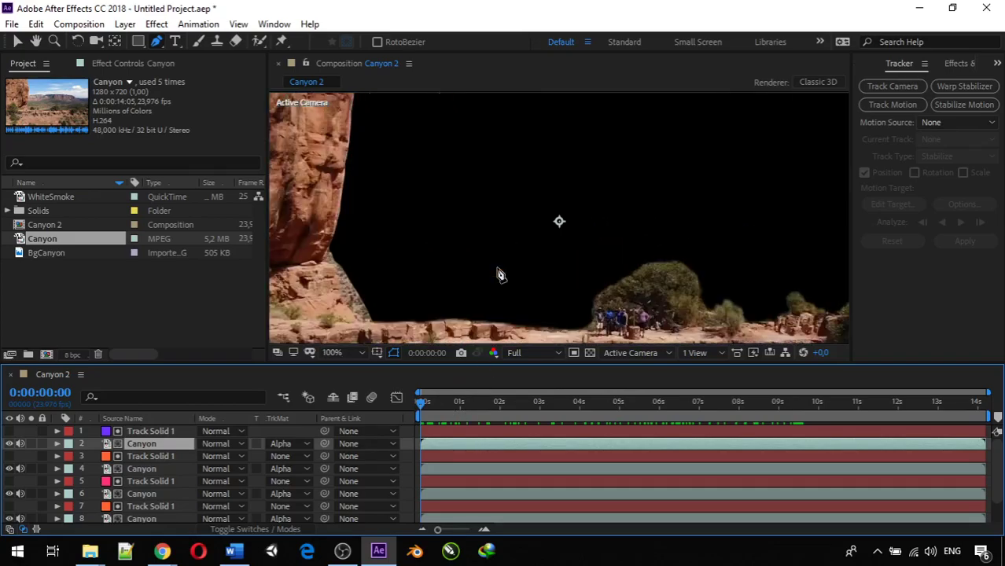
- Examine the cutout edge at the start of the composition and go through the upper Track Solid 1 masks around the cliff base
click(17, 42)
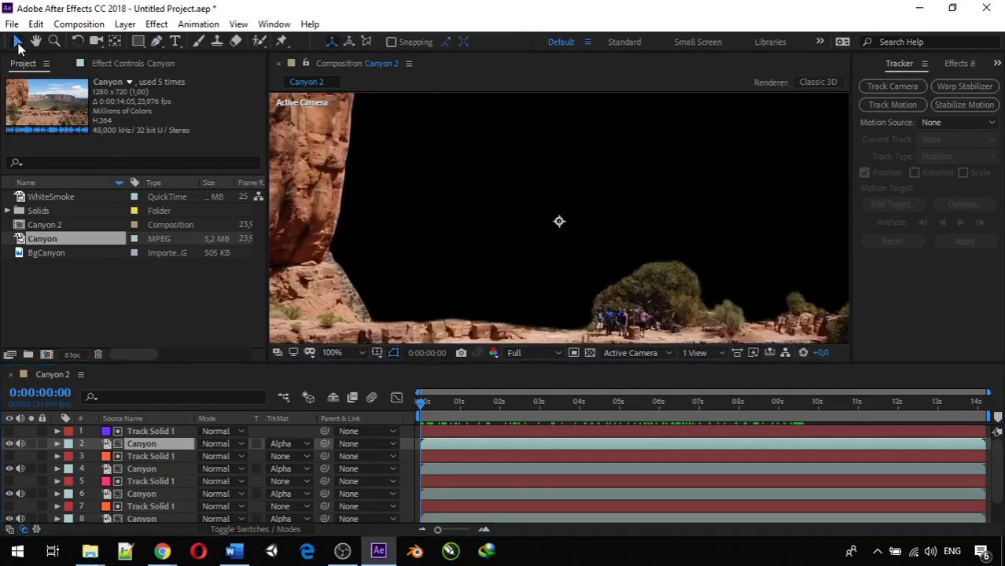
drag(446, 257, 377, 179)
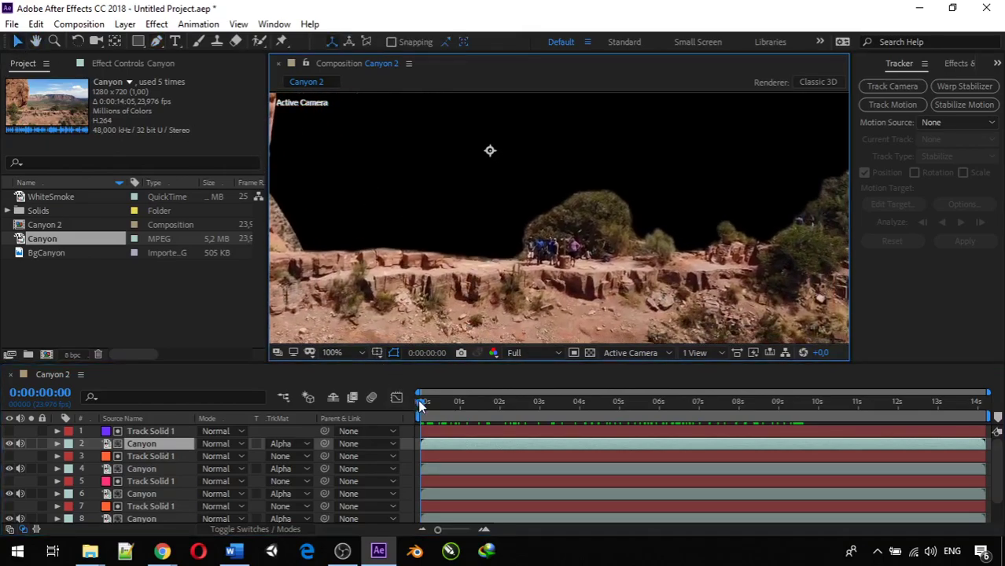
drag(419, 400, 390, 422)
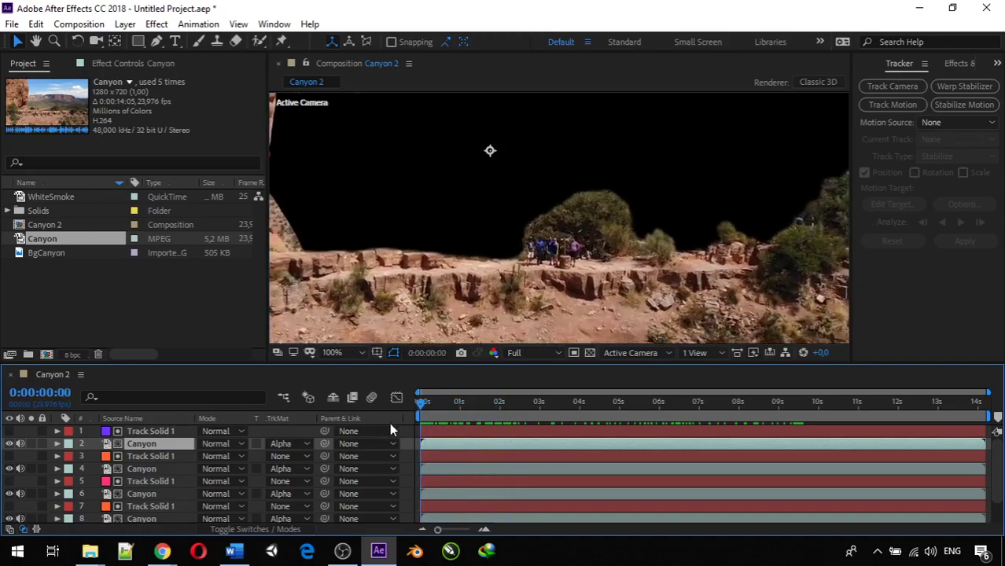
key(comma)
key(period)
key(comma)
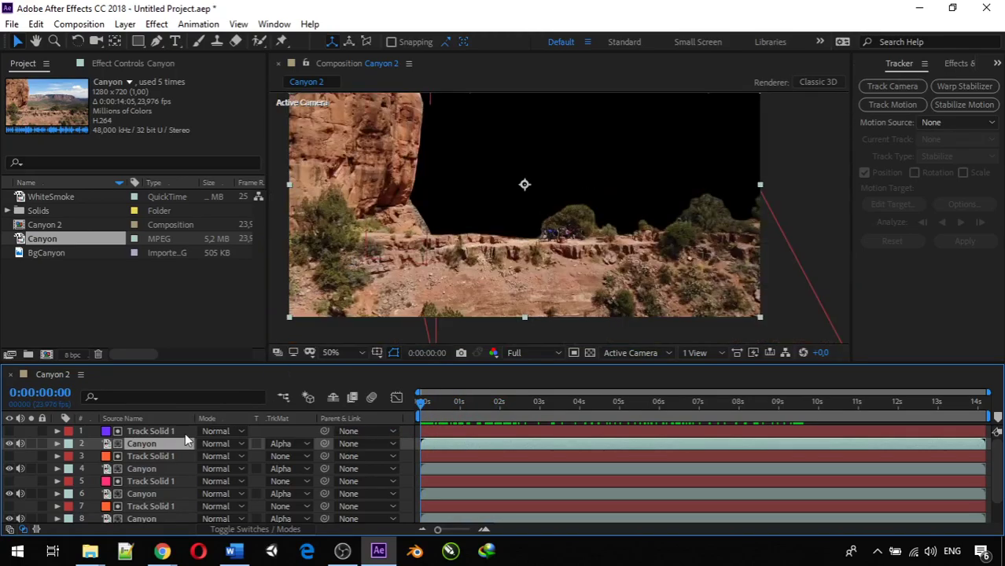
click(149, 432)
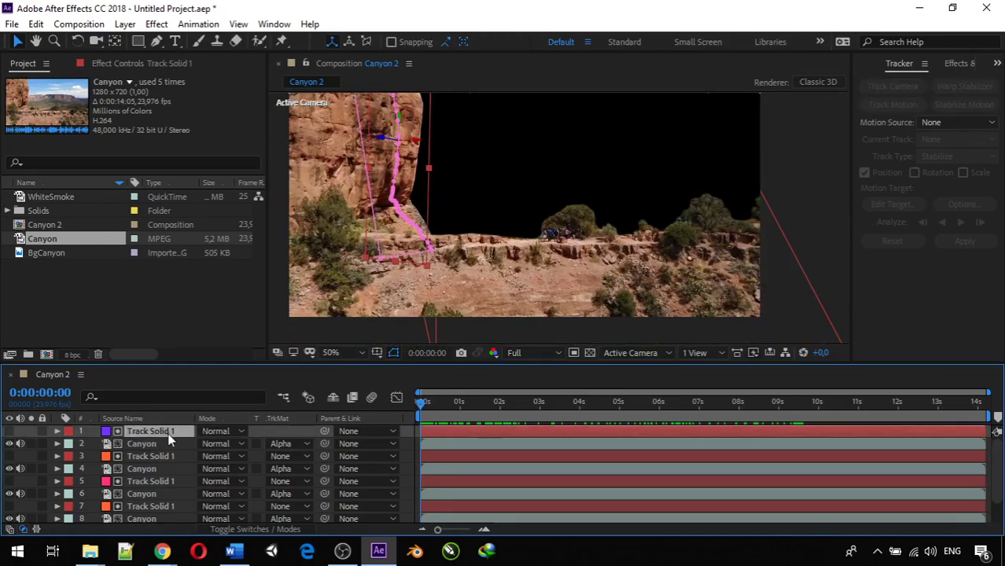
click(172, 464)
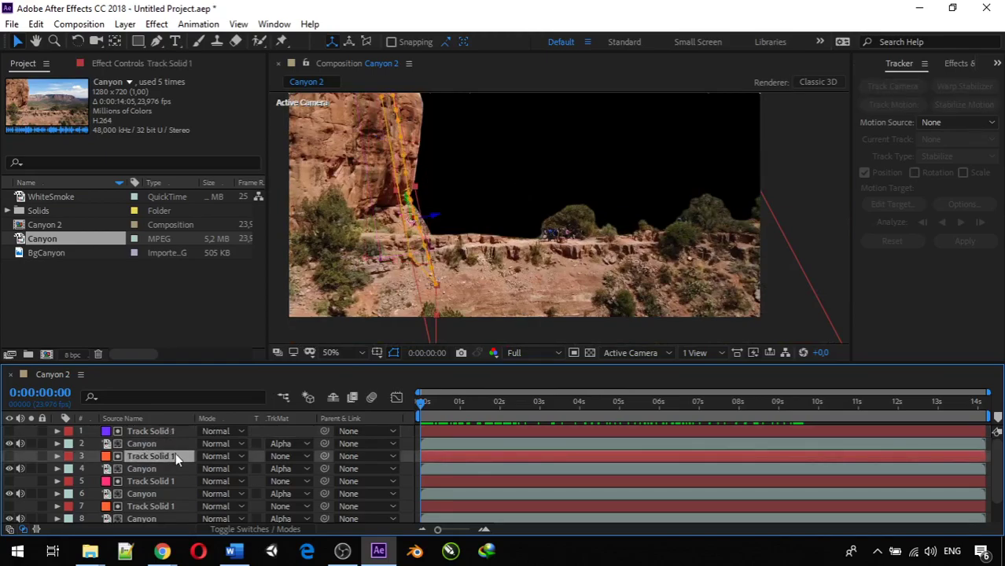
click(172, 482)
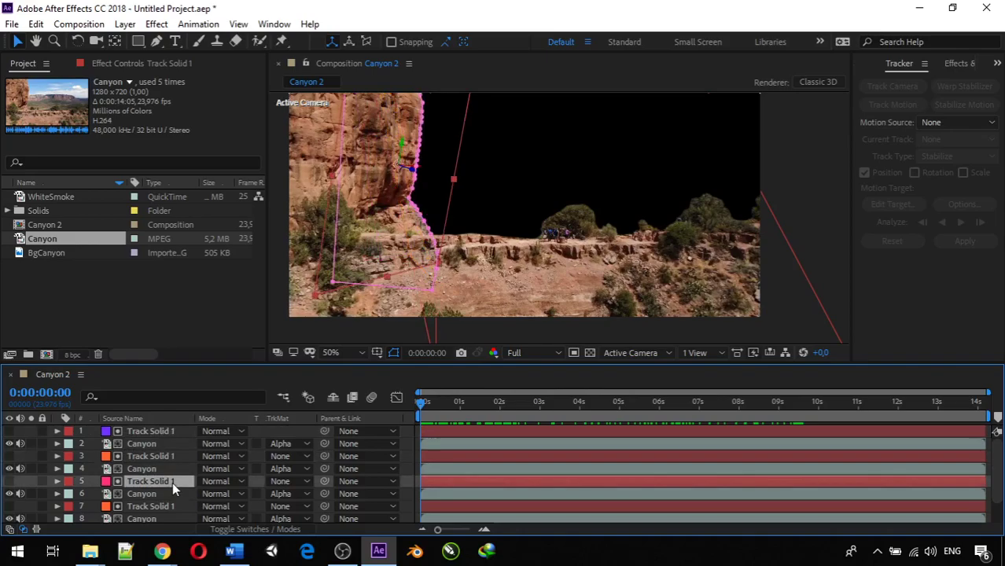
- Reshape the mask of the Track Solid 1 in layer 5 by moving its points inward along the rock edge at the cliff base
key(period)
key(h)
drag(383, 272, 483, 283)
key(v)
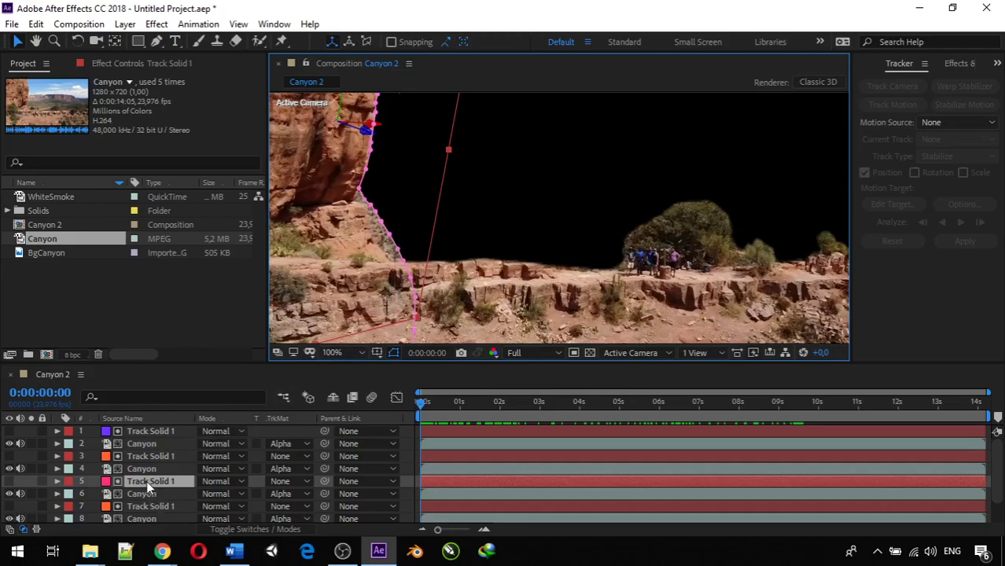
key(period)
key(comma)
key(h)
drag(346, 207, 492, 225)
key(v)
key(period)
key(h)
key(v)
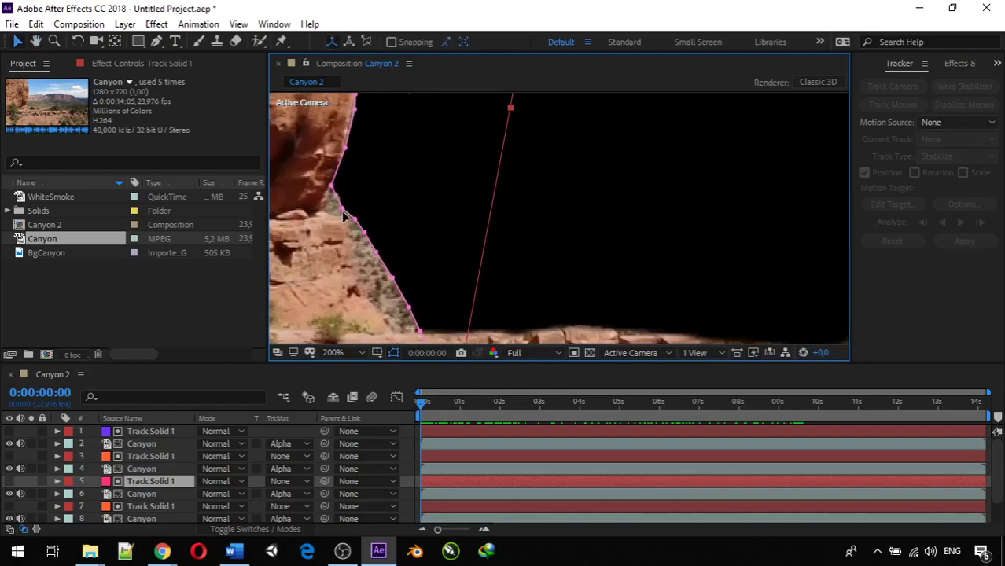
drag(341, 211, 327, 209)
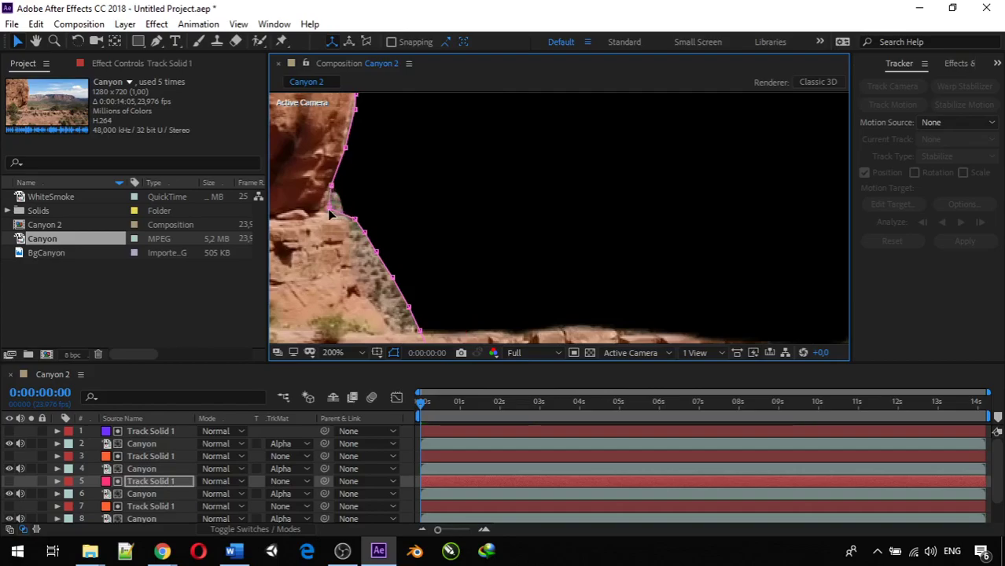
click(320, 210)
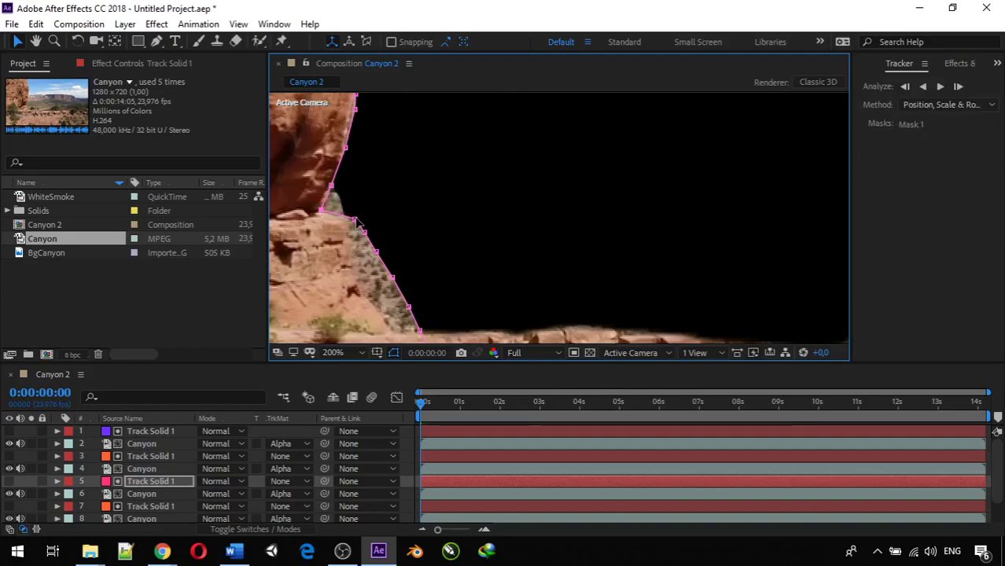
drag(356, 226, 394, 333)
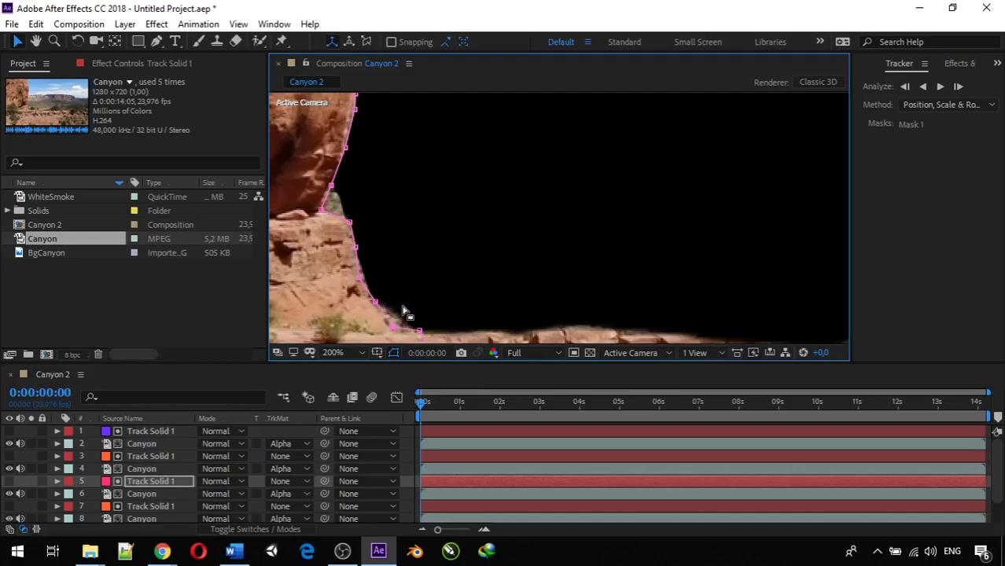
key(comma)
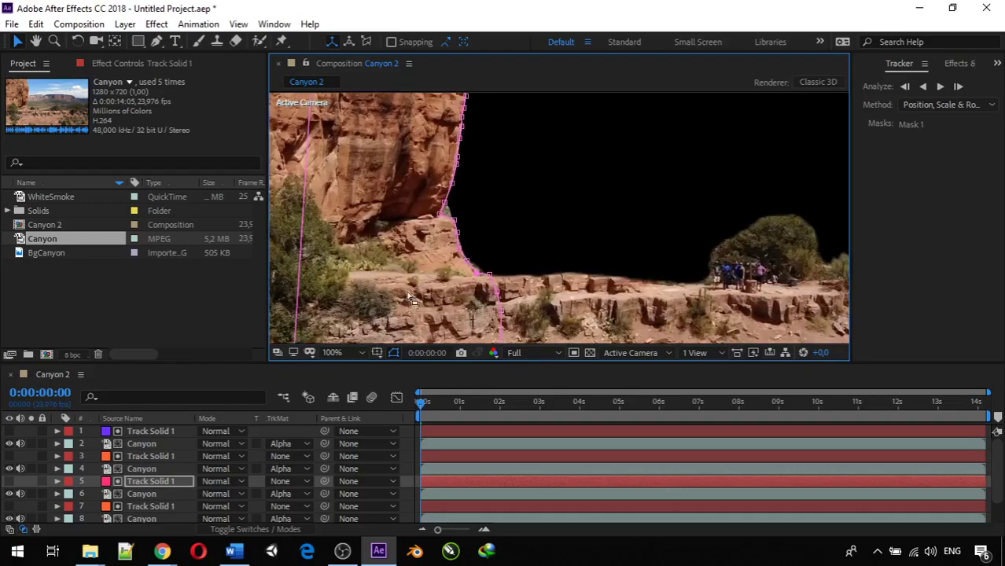
- Move the mask point of the Track Solid 1 in layer 3 inward to the notch where the cliff meets the lower rocks
click(118, 457)
key(period)
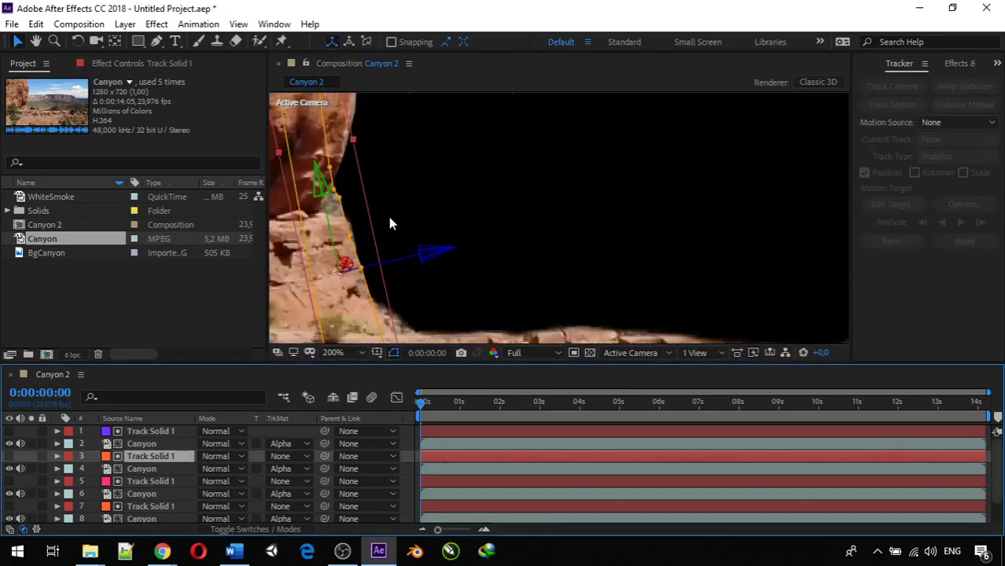
scroll(388, 224, left, 2)
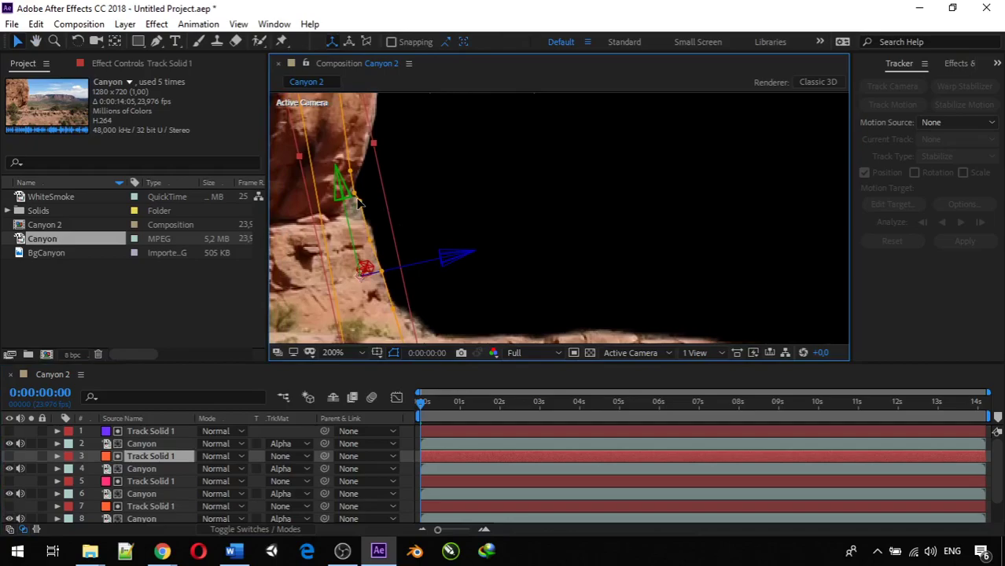
key(Return)
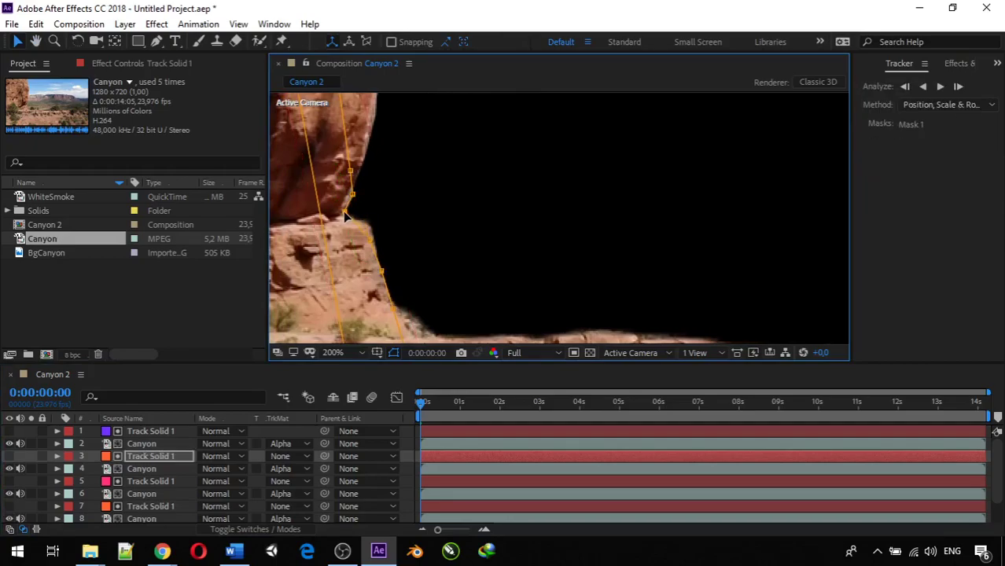
scroll(402, 228, down, 4)
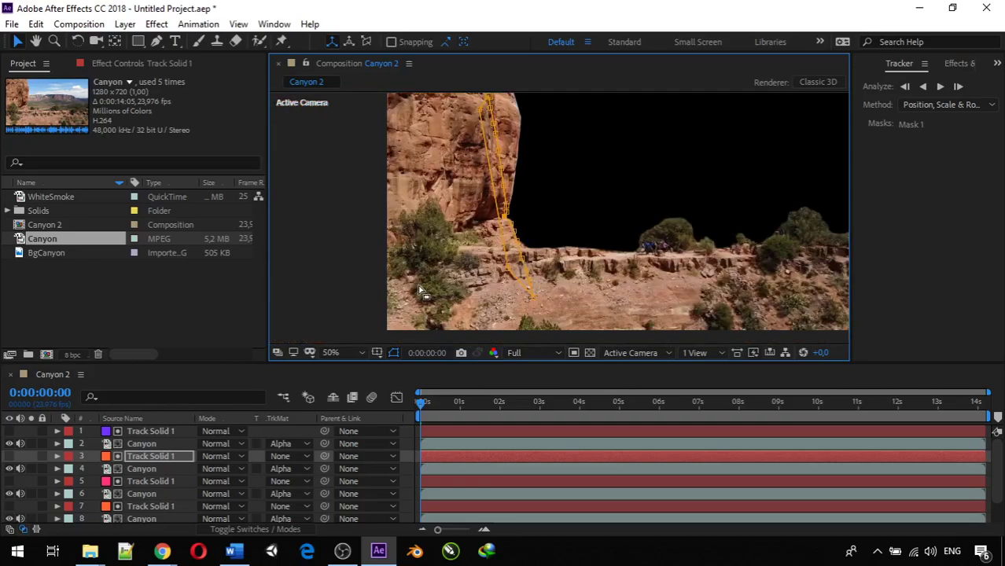
- Select the top Track Solid 1, fit the composition in the view and scrub through to check the corrected cutout
scroll(132, 446, down, 1)
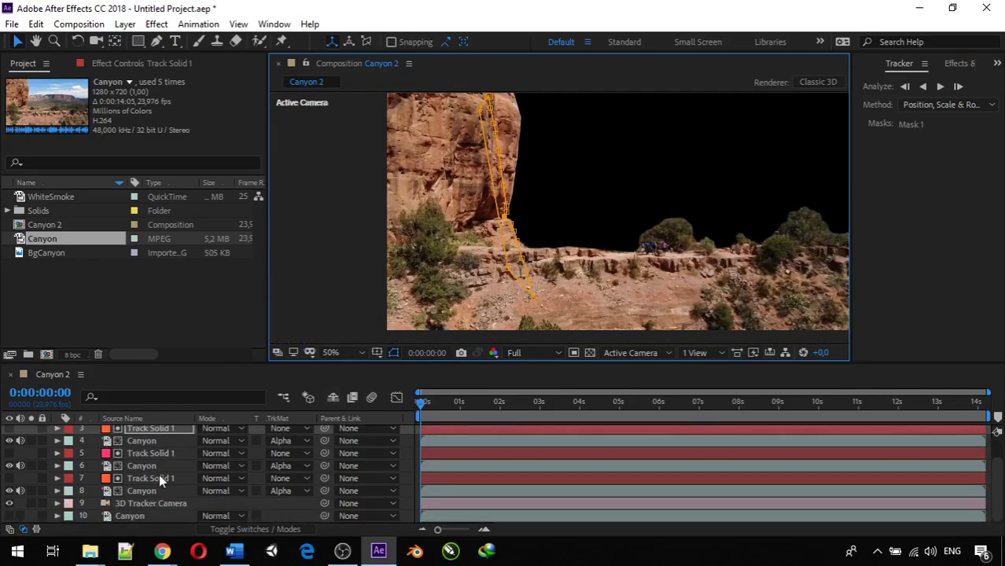
scroll(148, 448, up, 1)
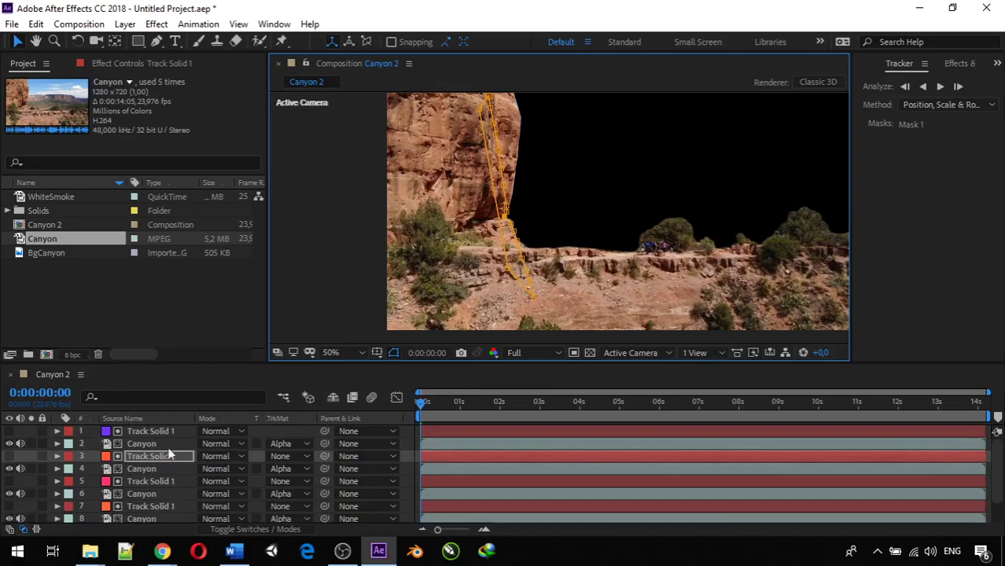
click(145, 432)
scroll(236, 472, down, 1)
key(h)
drag(617, 242, 512, 318)
click(346, 352)
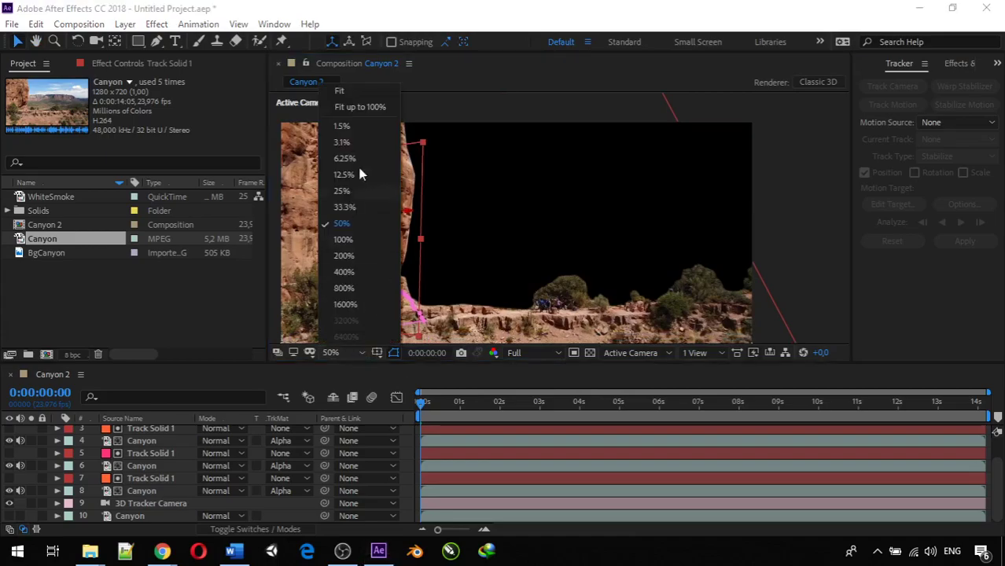
click(340, 107)
click(422, 402)
drag(422, 403, 373, 404)
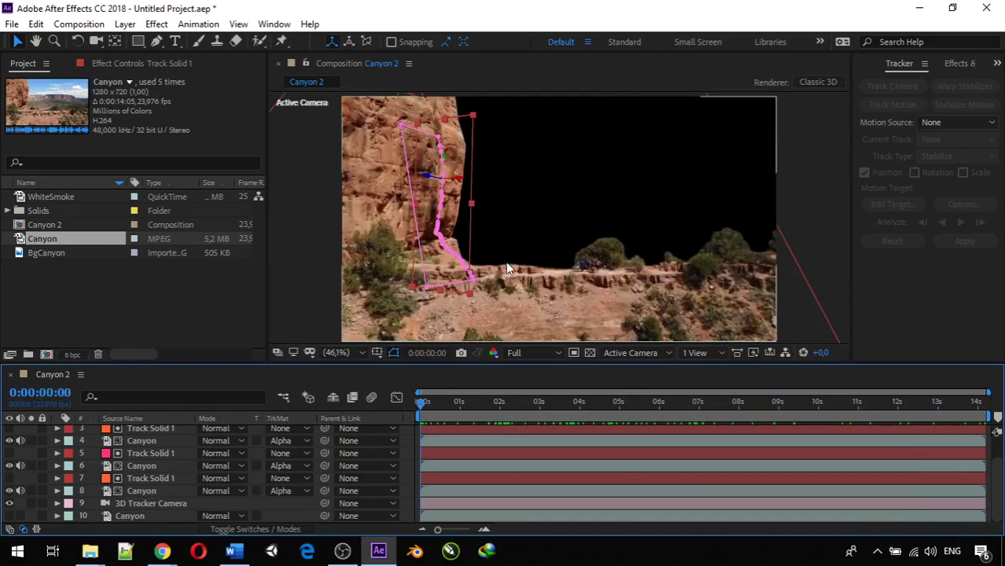
- Show the bottom Canyon layer and select the Track Solid 1 in layer 7 to compare its foreground mask with the footage
click(9, 516)
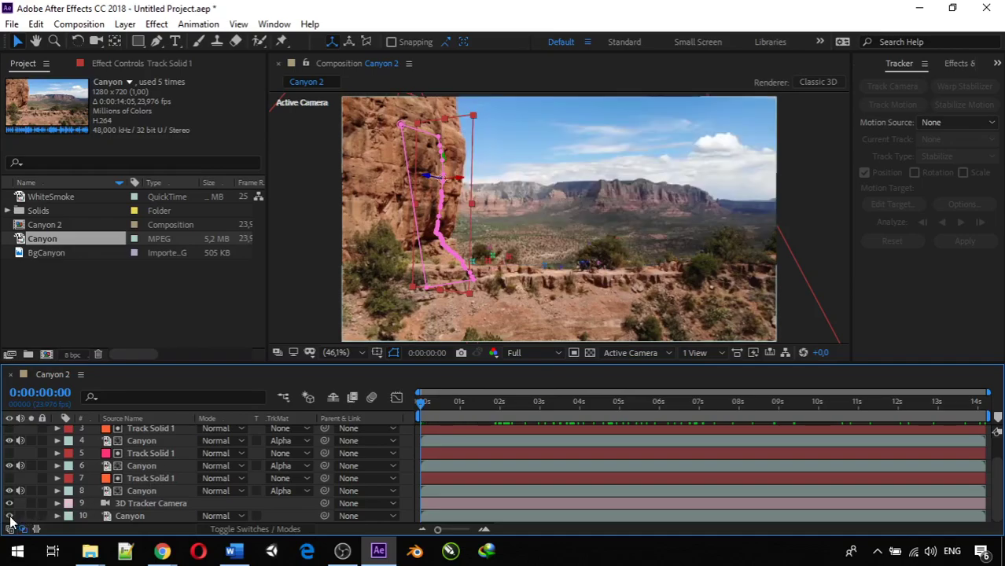
scroll(650, 254, up, 1)
scroll(650, 254, up, 2)
scroll(644, 261, down, 2)
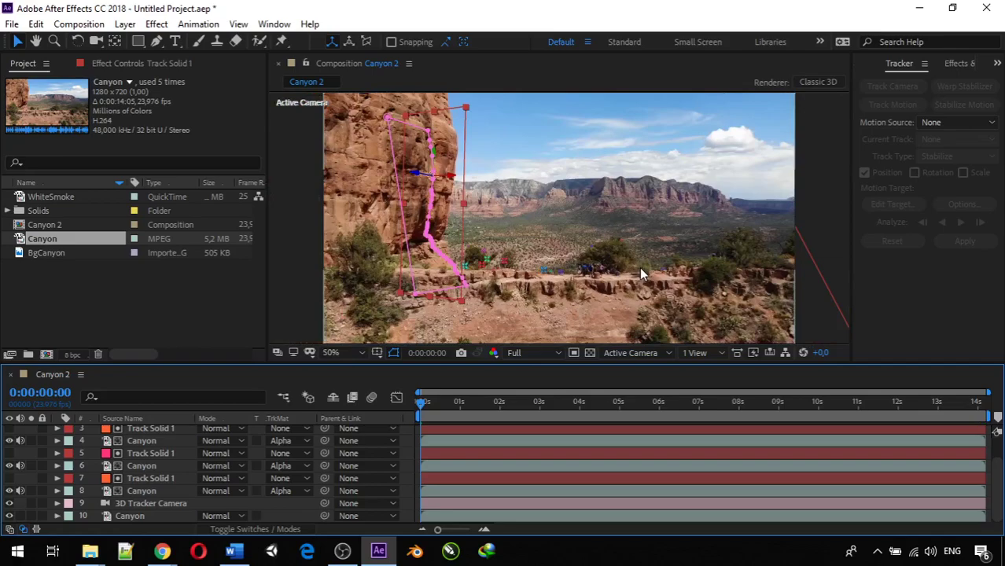
click(149, 478)
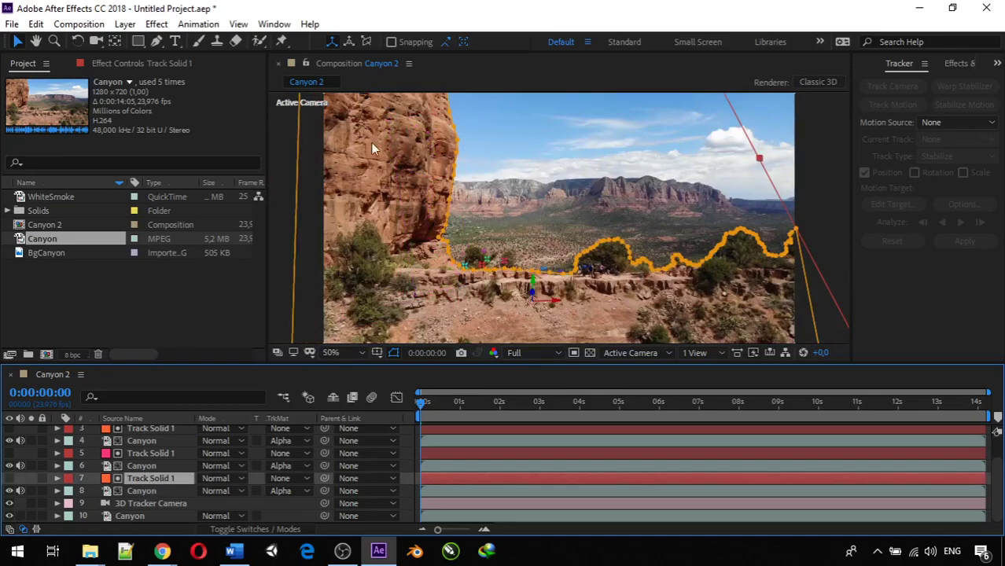
scroll(485, 276, up, 1)
scroll(492, 287, up, 3)
drag(482, 270, 587, 169)
scroll(589, 168, down, 3)
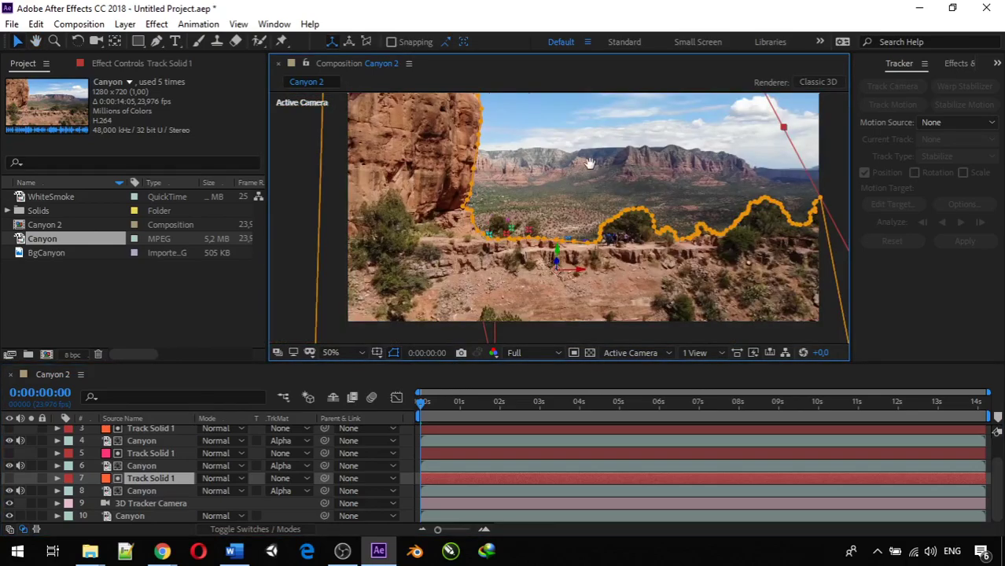
key(v)
scroll(584, 230, up, 2)
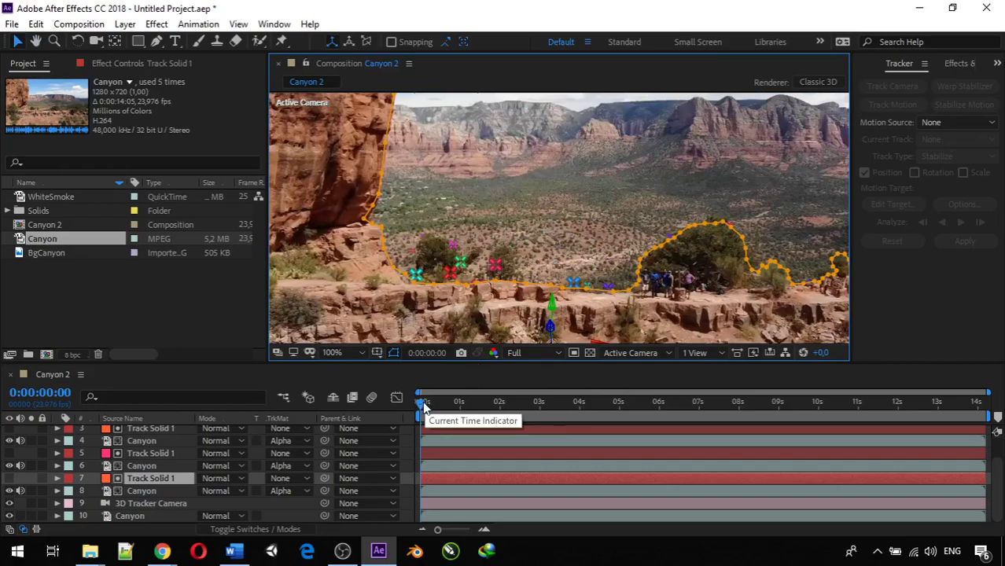
- Advance the composition to 0:00:04:17 and examine the newly revealed rocks and bushes that the foreground mask does not cover
drag(423, 402, 482, 403)
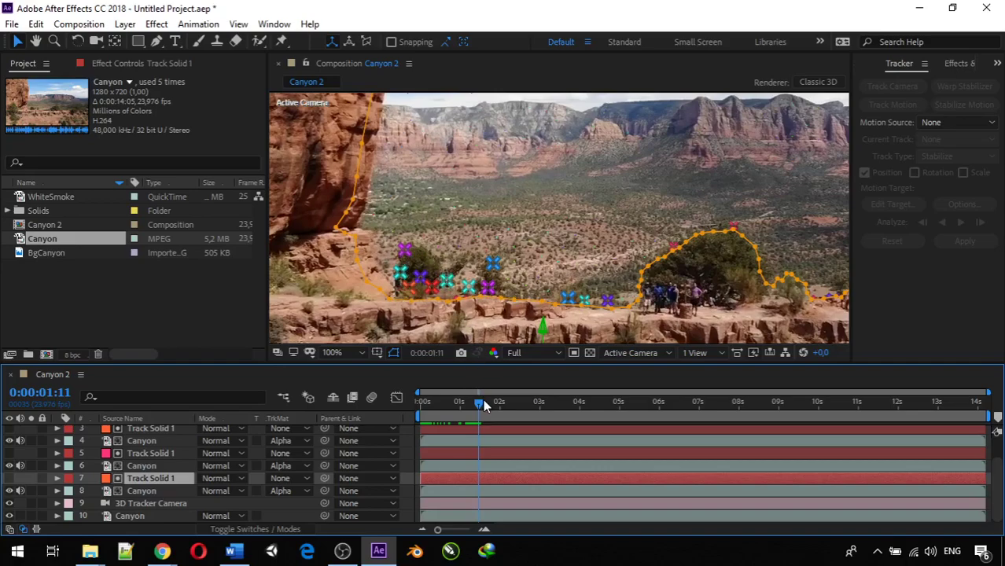
drag(480, 403, 534, 406)
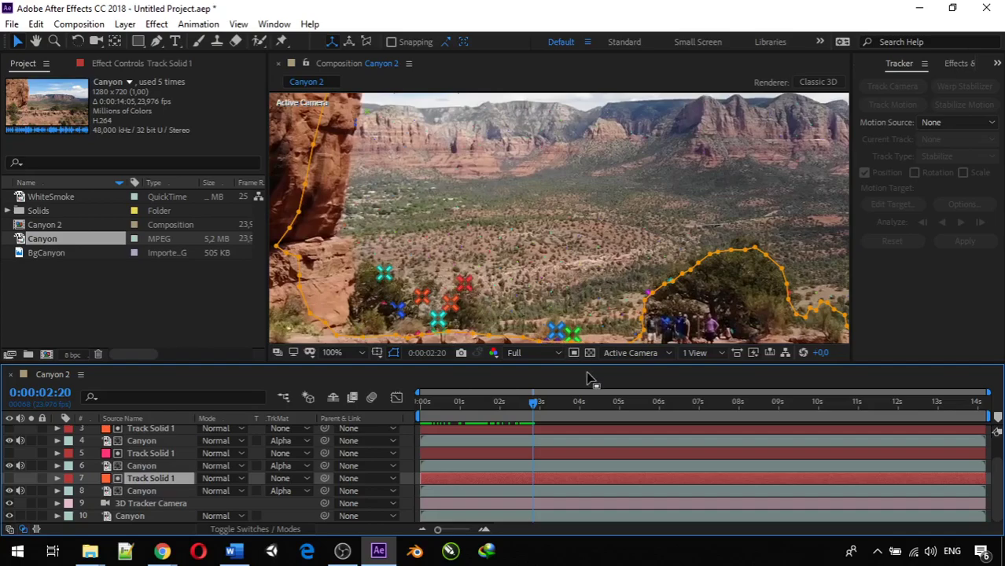
drag(533, 402, 607, 416)
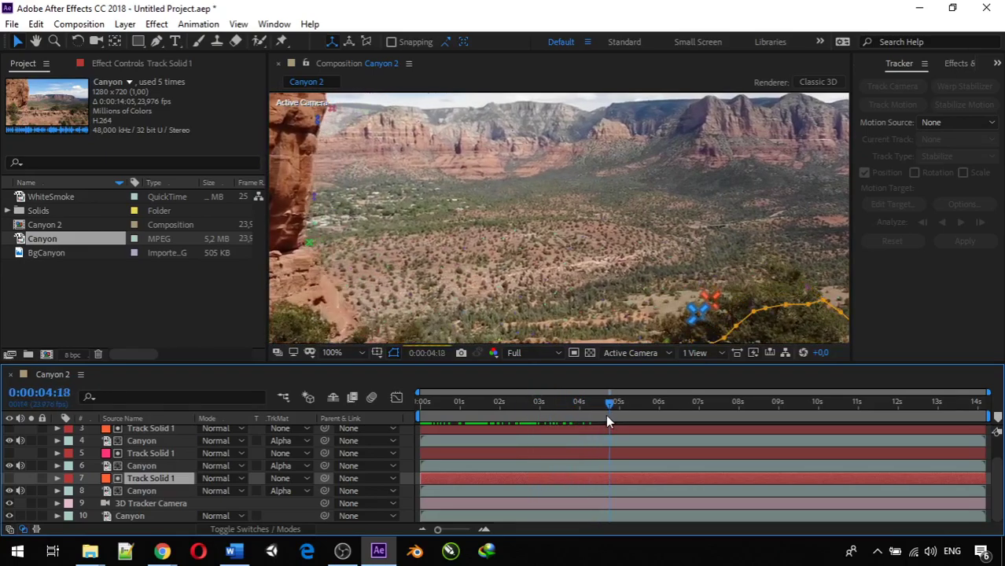
click(349, 350)
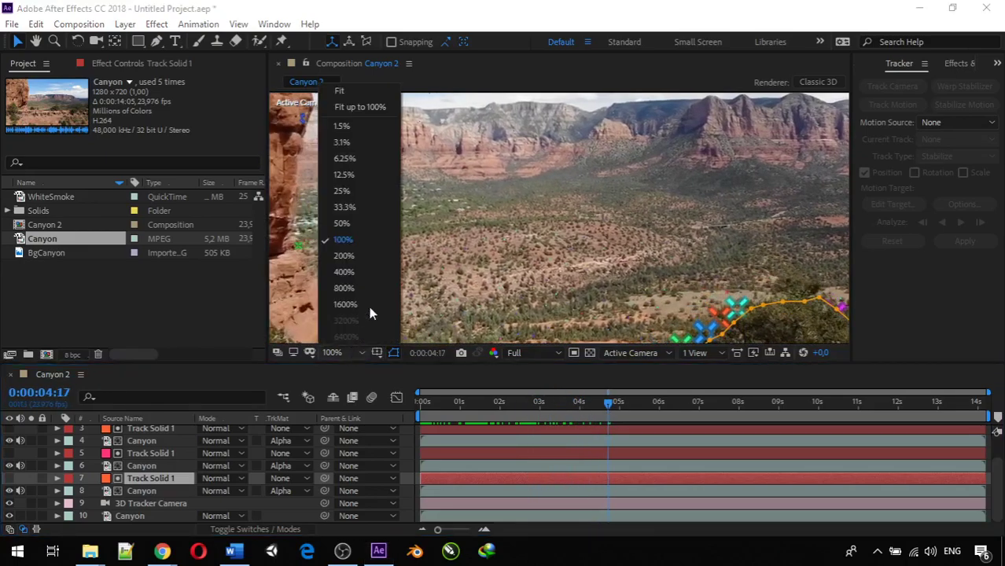
click(357, 93)
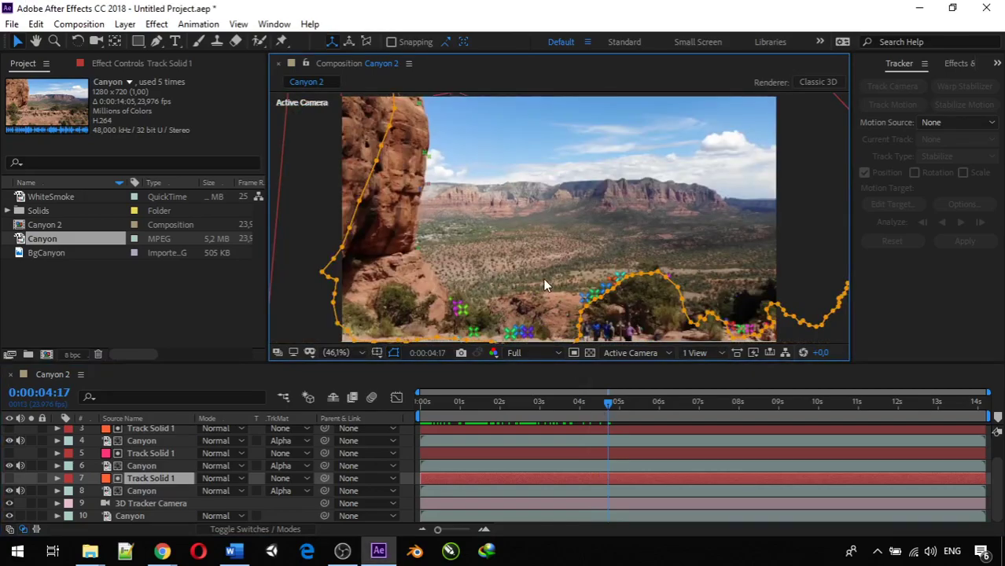
drag(544, 280, 515, 209)
scroll(489, 291, up, 3)
drag(489, 282, 584, 253)
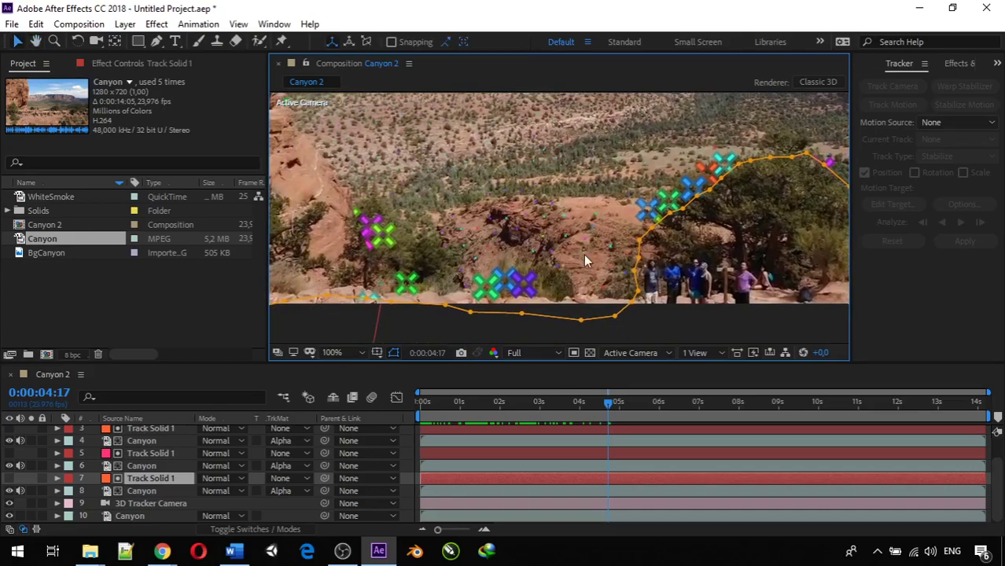
scroll(583, 254, down, 2)
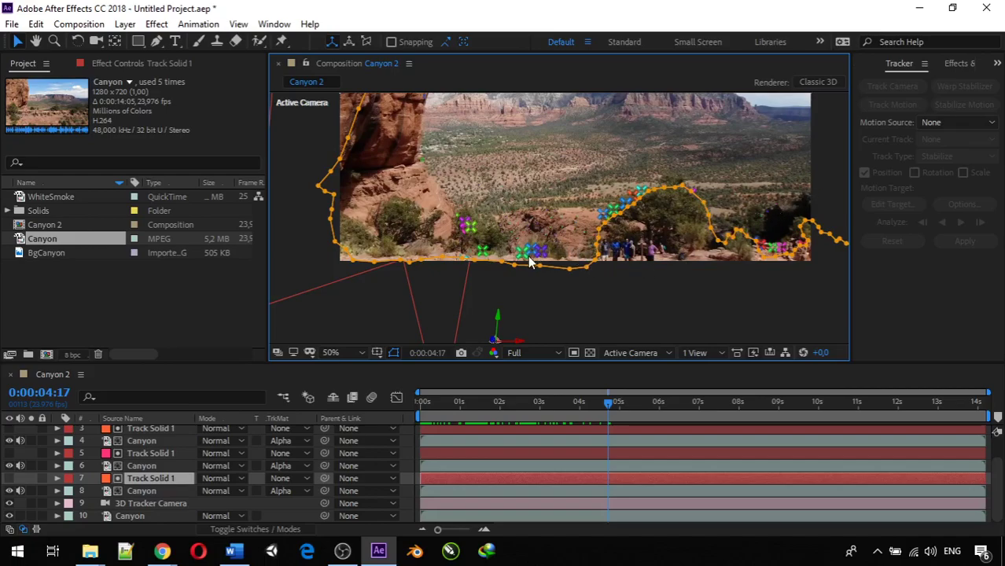
- Turn off Render Track Points in the 3D Camera Tracker effect of the bottom Canyon layer
click(135, 515)
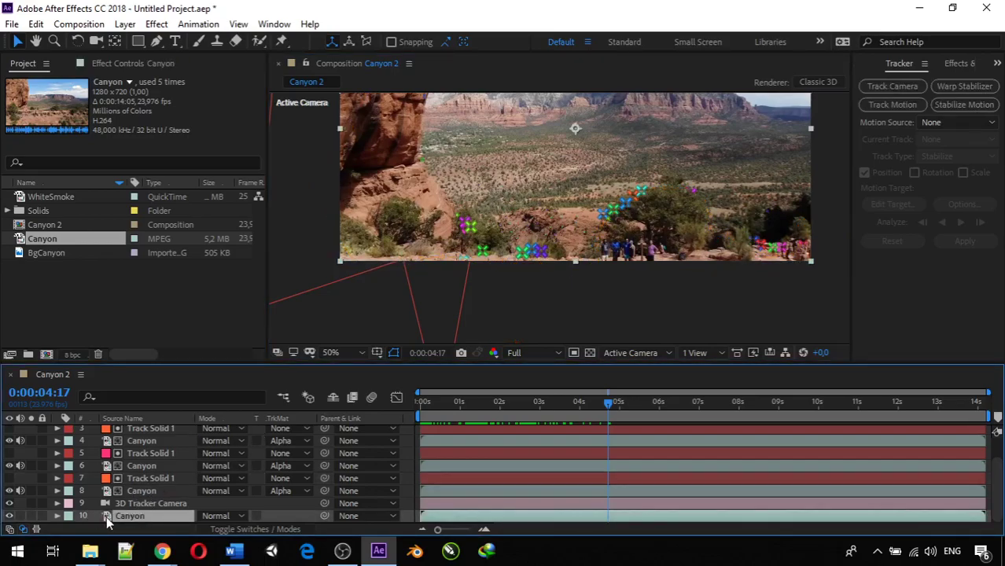
click(124, 64)
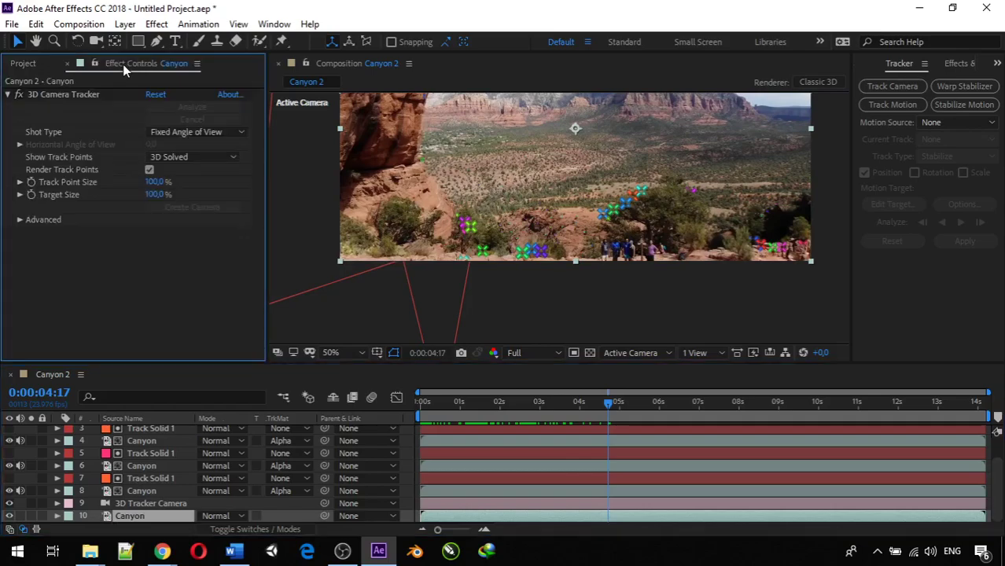
click(149, 171)
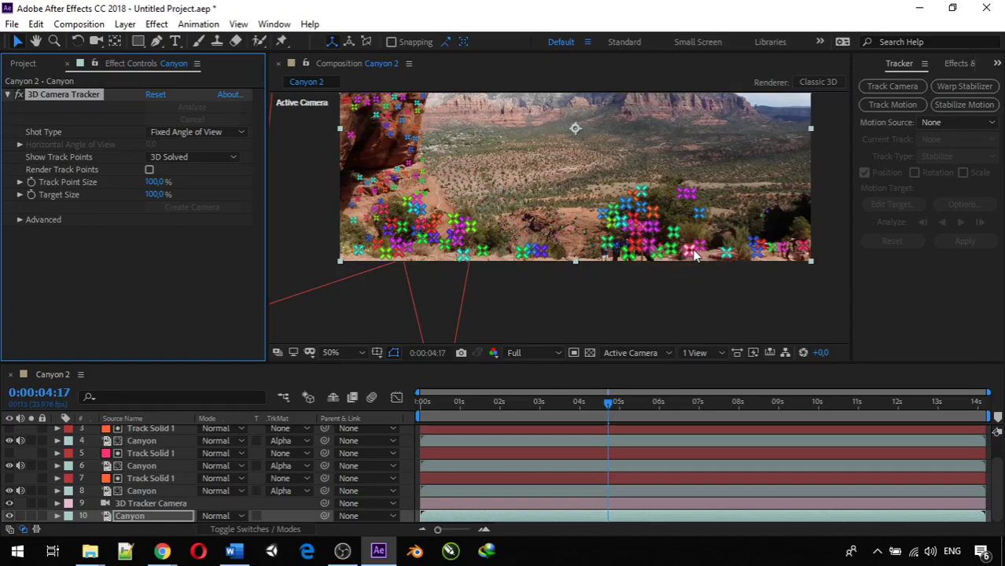
- At 0:00:04:11, create a solid from three neighbouring track points on the large foreground bush beside the group of people
key(comma)
key(comma)
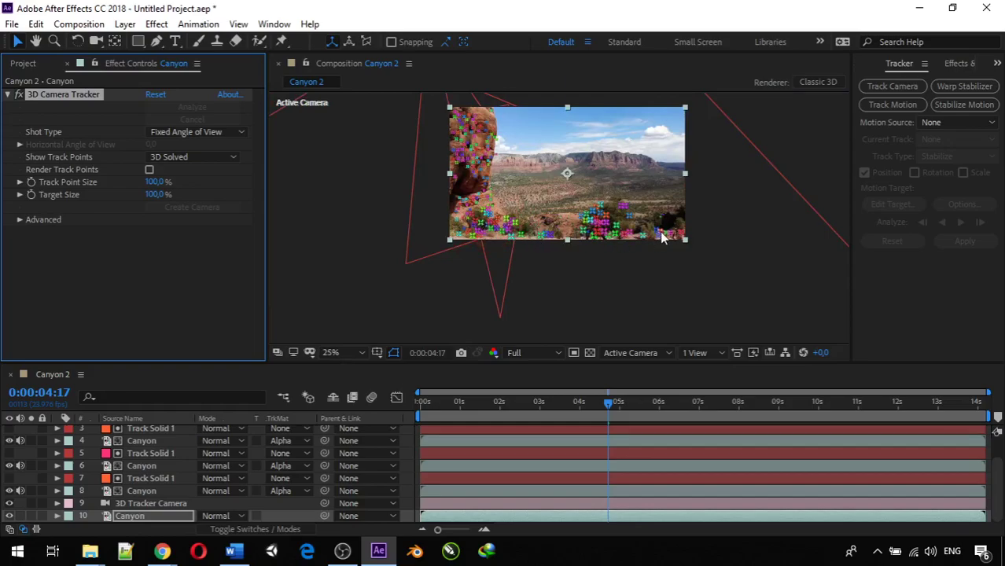
key(period)
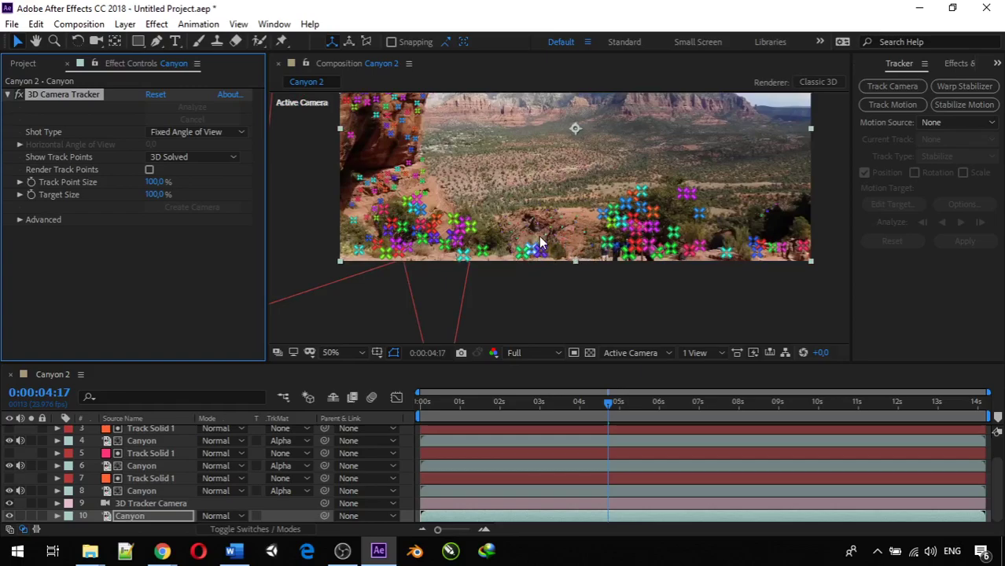
drag(607, 404, 597, 406)
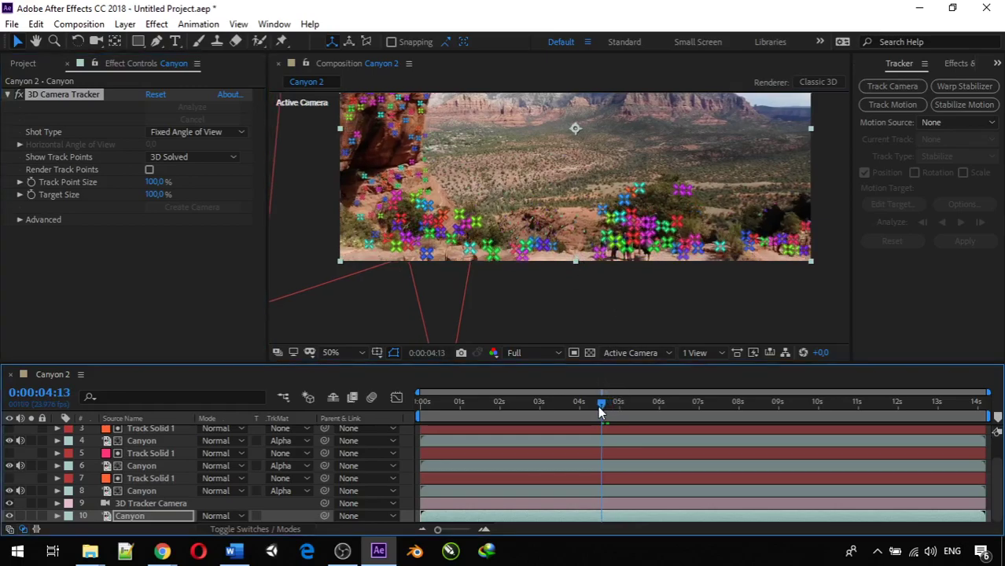
click(623, 229)
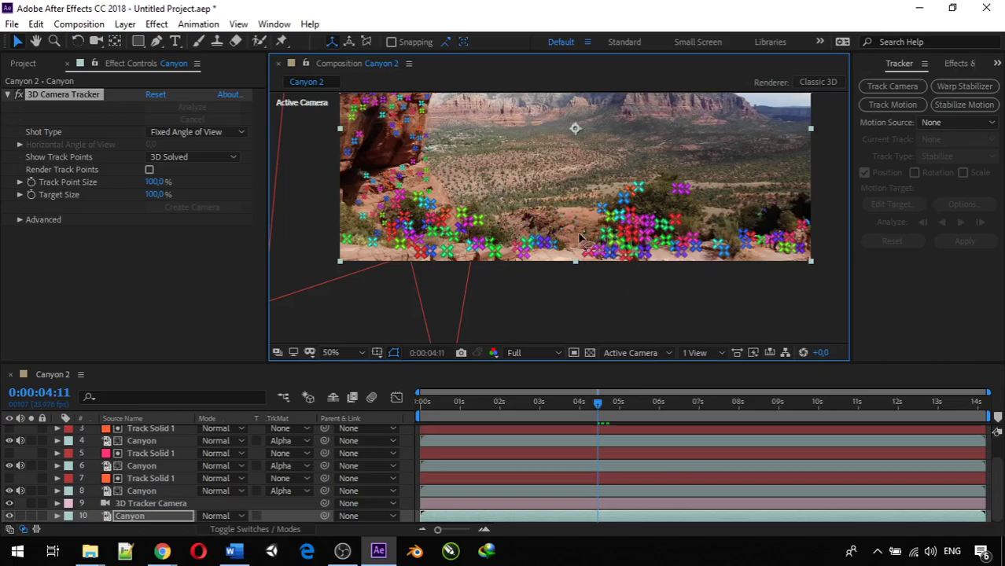
mouse_move(666, 215)
mouse_down()
mouse_move(666, 280)
mouse_move(639, 296)
mouse_move(666, 303)
mouse_move(637, 267)
mouse_up()
click(703, 272)
key(ctrl+s)
click(675, 241)
right_click(674, 238)
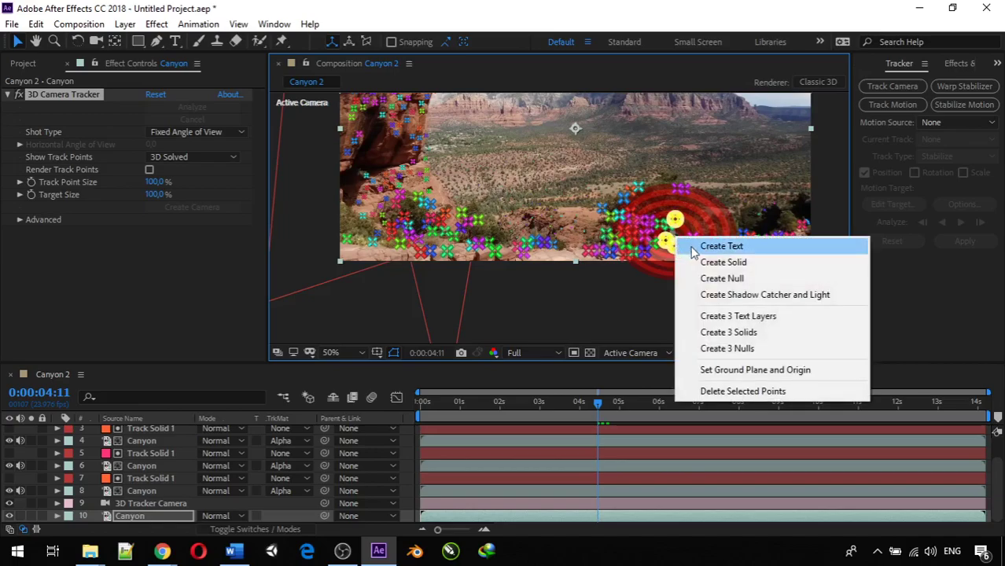
click(711, 261)
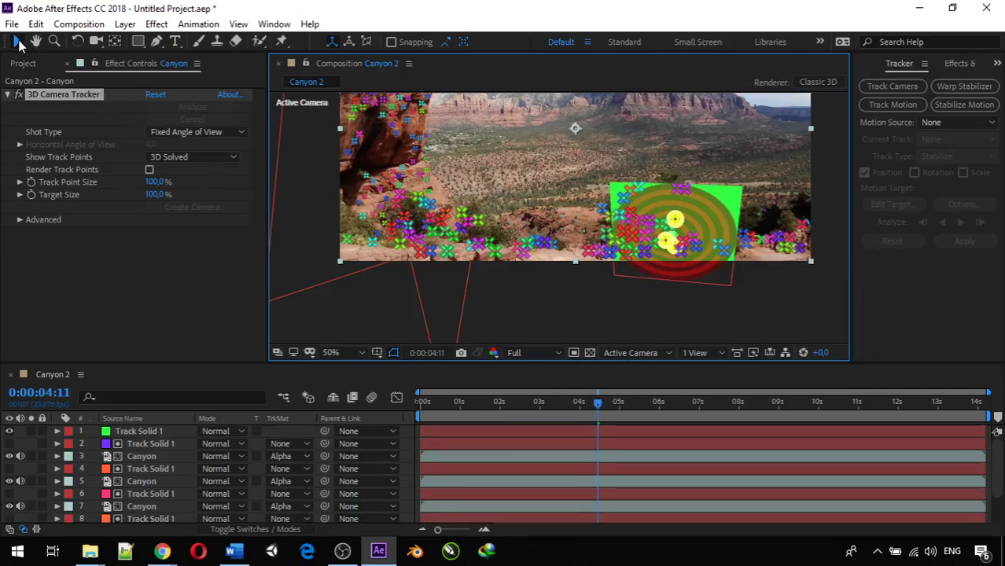
- Select the new green Track Solid 1 and stretch it horizontally until it spans the whole foreground width
click(735, 199)
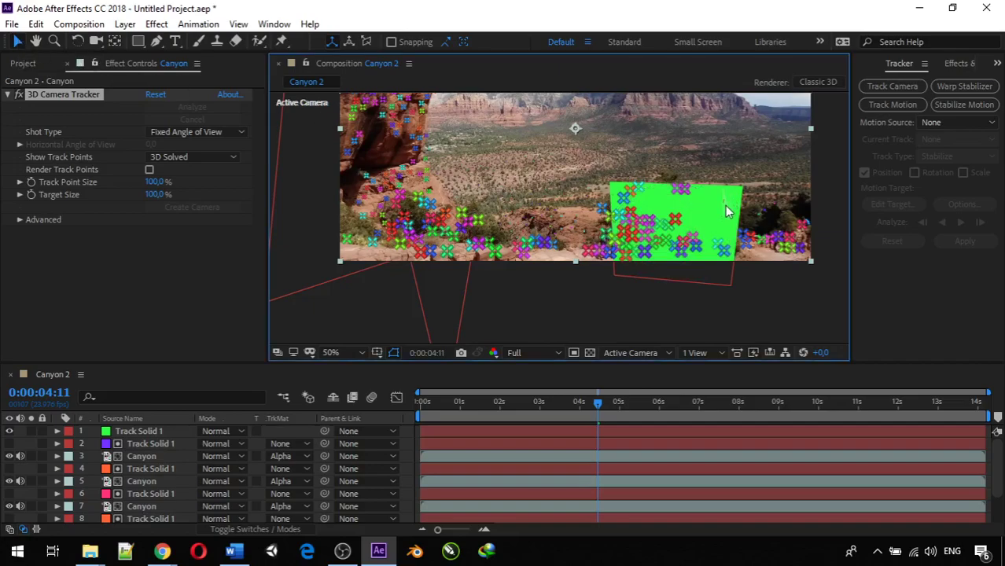
click(149, 432)
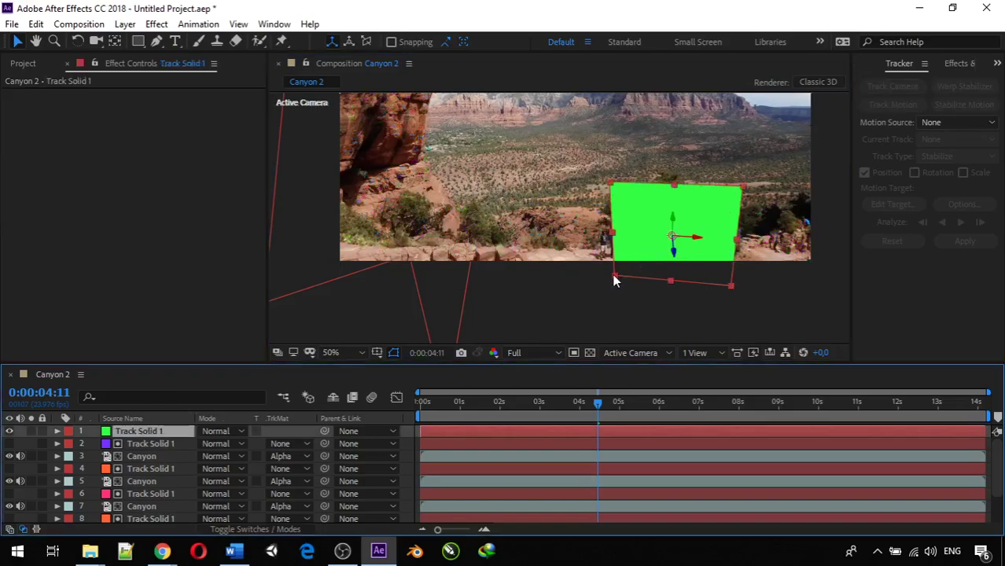
scroll(615, 281, down, 2)
drag(646, 253, 890, 290)
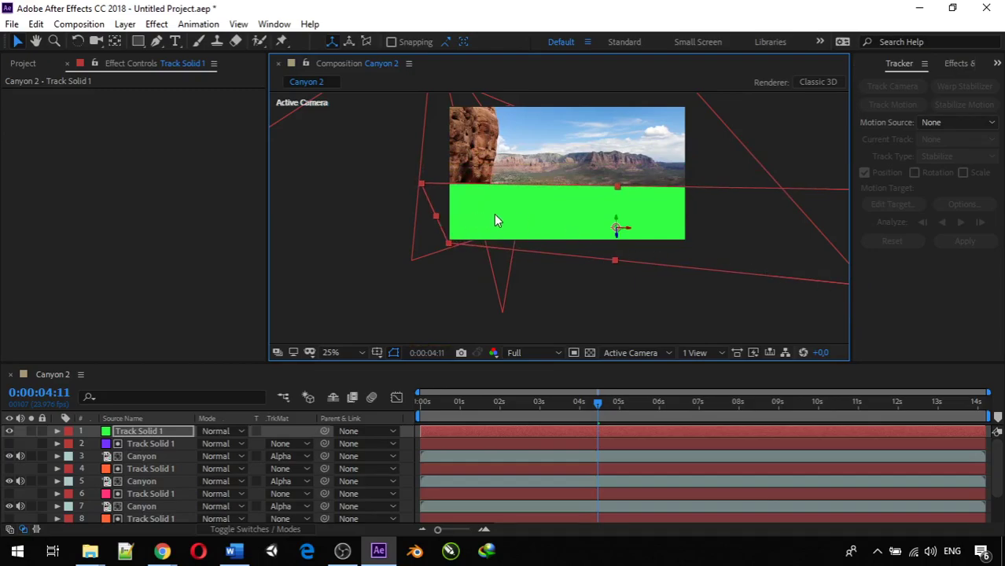
- Hide the green Track Solid 1 and bring up the foreground rocks and bushes in close view at 0:00:04:17
click(10, 431)
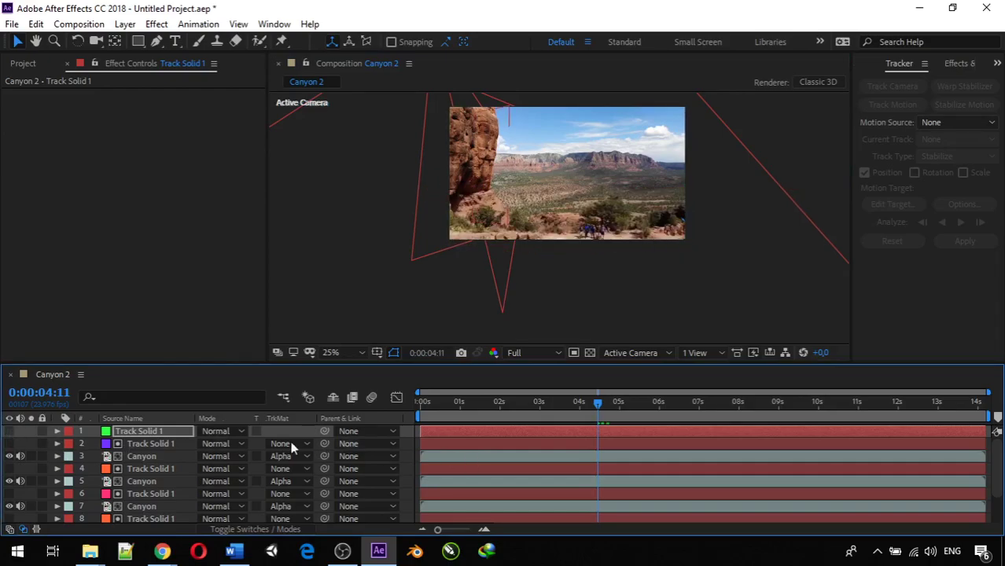
drag(604, 403, 608, 406)
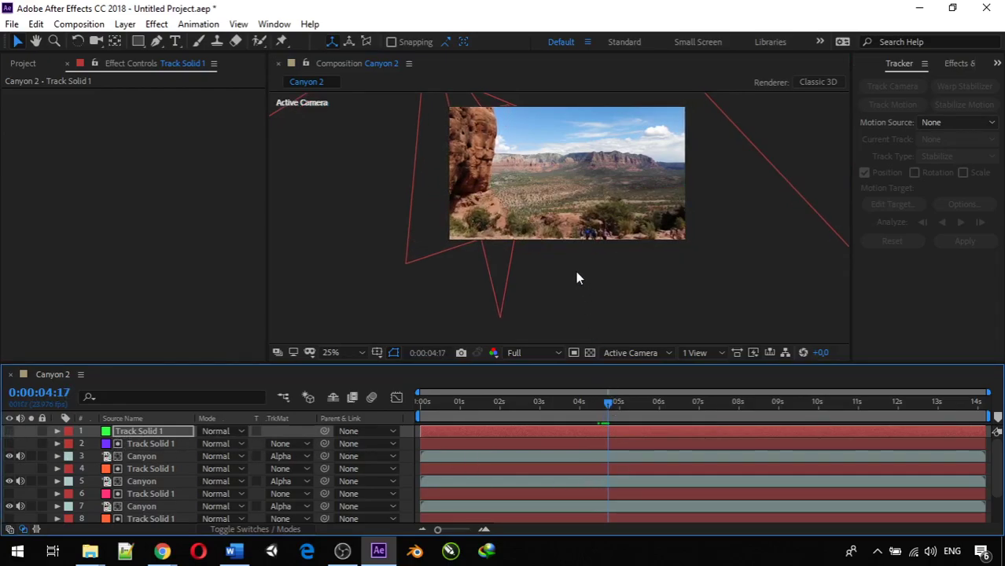
scroll(554, 250, up, 4)
drag(555, 250, 638, 238)
click(9, 431)
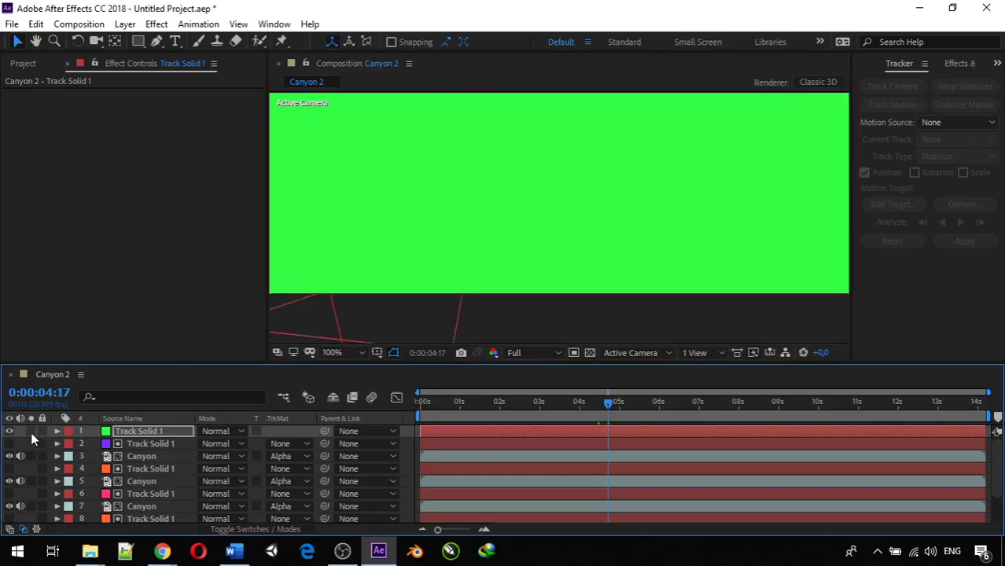
click(9, 432)
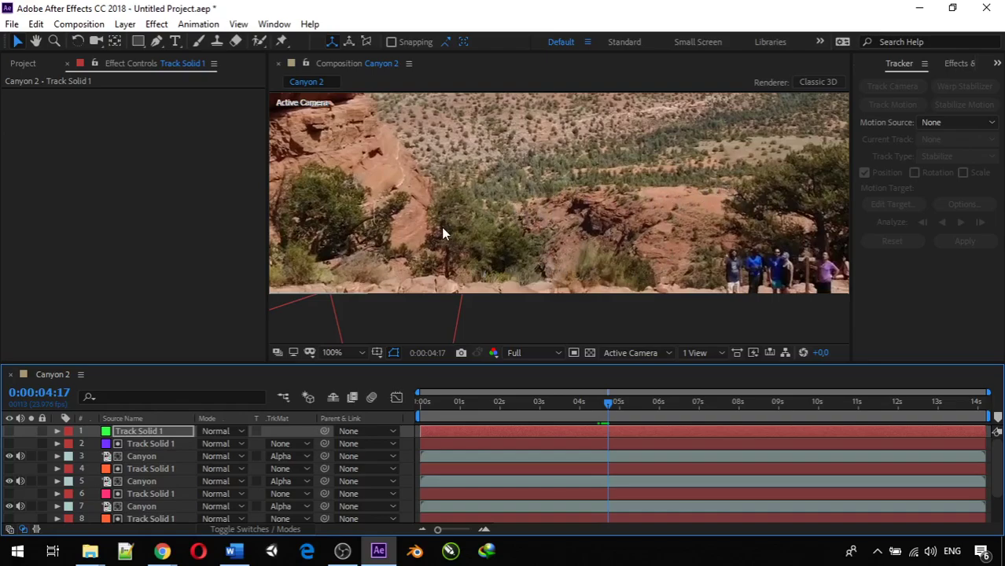
- Start a mask on the topmost Track Solid 1 with the Pen tool, tracing the bush beside the cliff base
click(157, 42)
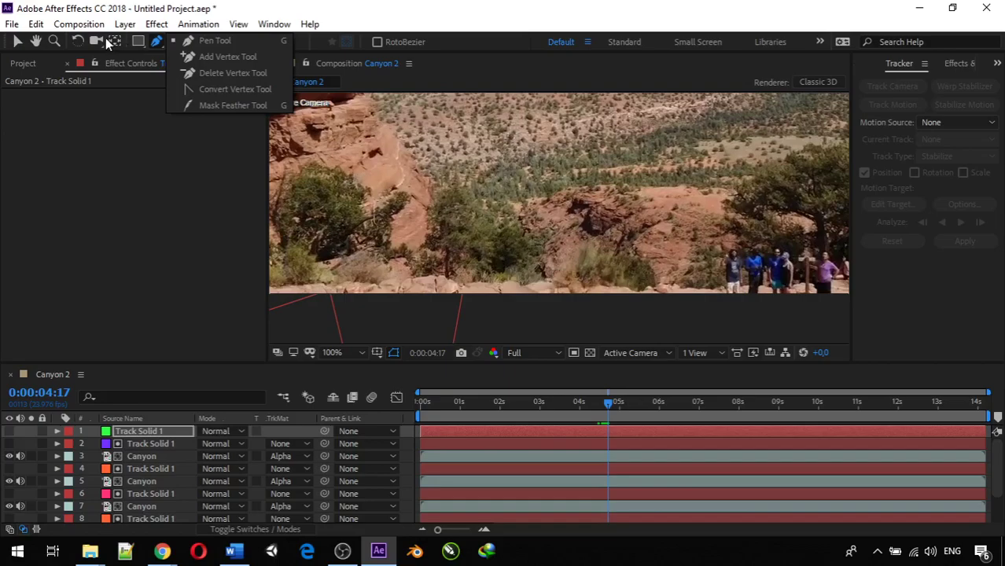
click(193, 40)
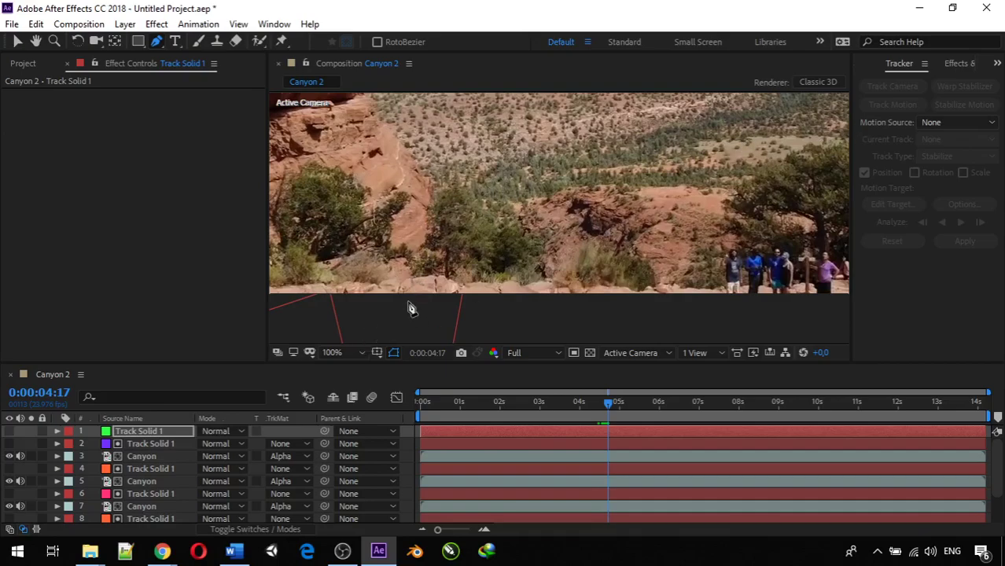
click(421, 253)
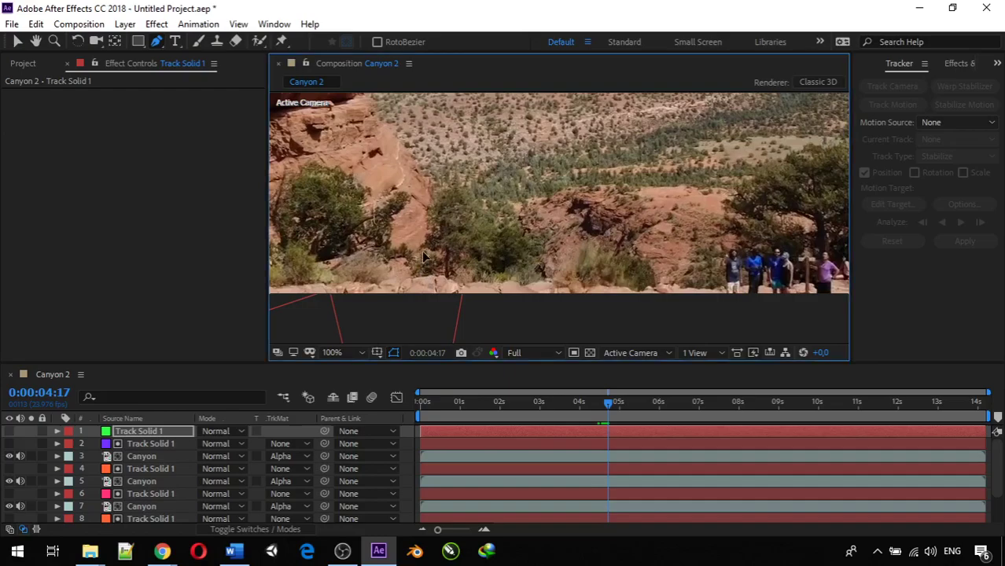
click(427, 234)
click(440, 189)
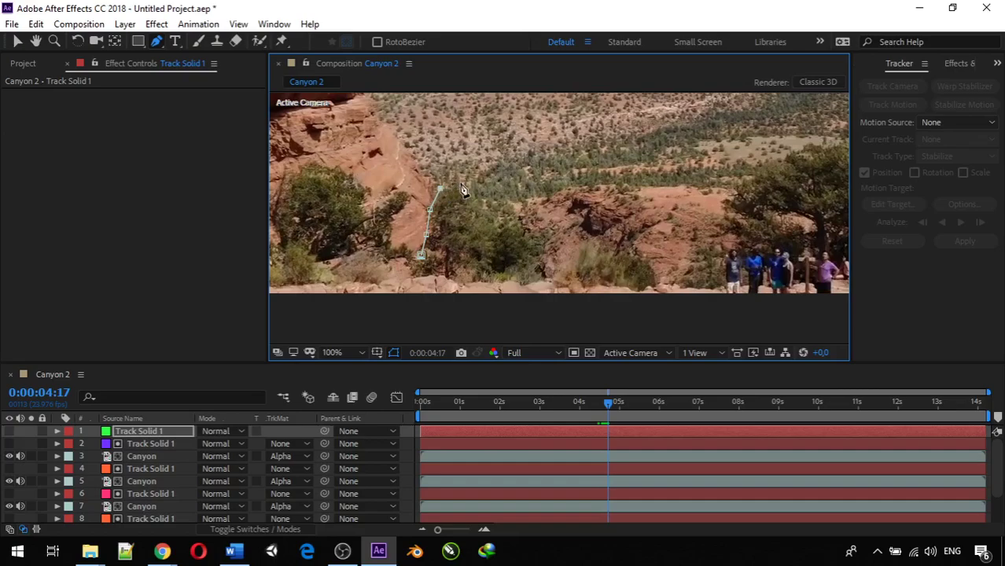
click(506, 209)
click(527, 232)
click(537, 248)
click(533, 262)
click(534, 272)
click(542, 275)
- Continue the mask path over the low shrub and along the ground up to the group of people
click(558, 272)
click(581, 255)
click(590, 242)
click(607, 254)
click(618, 252)
click(635, 255)
click(652, 267)
click(657, 282)
click(672, 286)
click(685, 287)
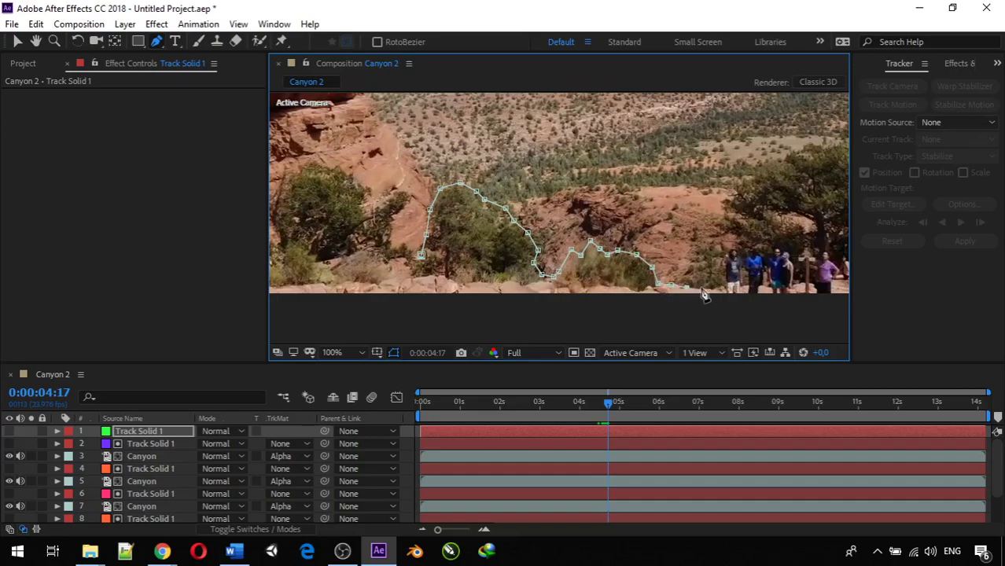
click(708, 288)
- Trace the mask path up past the leftmost person and along the left edge of the large tree
click(728, 253)
click(735, 239)
click(724, 218)
click(738, 217)
click(731, 205)
click(730, 195)
click(739, 187)
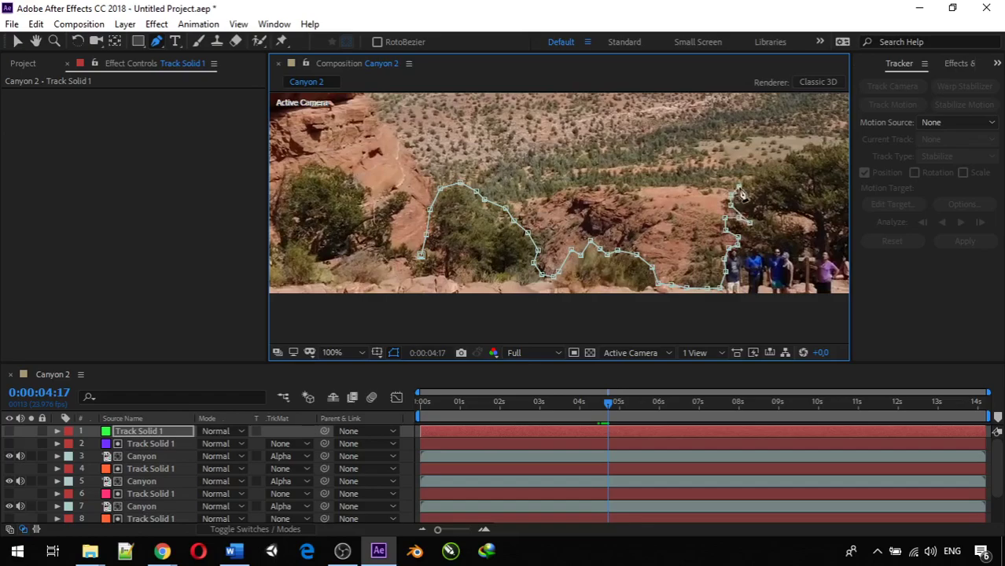
click(757, 173)
click(780, 161)
- Extend the mask path over the large tree's crown and down its right side to the ground
drag(794, 173, 537, 219)
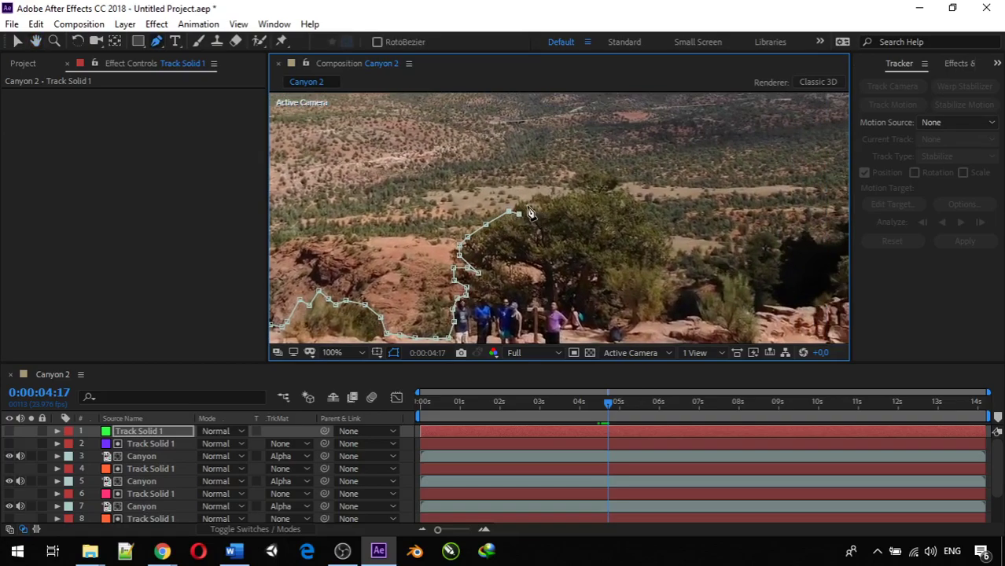
click(539, 205)
click(556, 197)
click(578, 194)
click(600, 190)
click(616, 197)
click(629, 196)
click(642, 208)
click(652, 220)
click(666, 239)
click(667, 261)
click(664, 290)
click(658, 307)
click(646, 317)
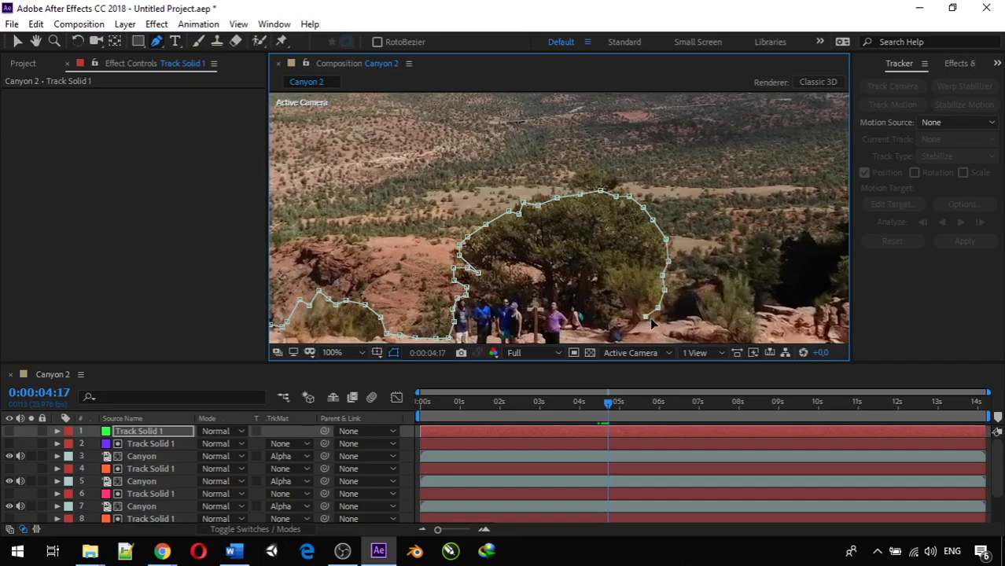
- Continue the mask path around the small shrub right of the tree and onto the rock ledge
click(657, 320)
click(698, 316)
click(697, 297)
click(707, 293)
click(722, 295)
click(722, 279)
click(731, 276)
click(749, 286)
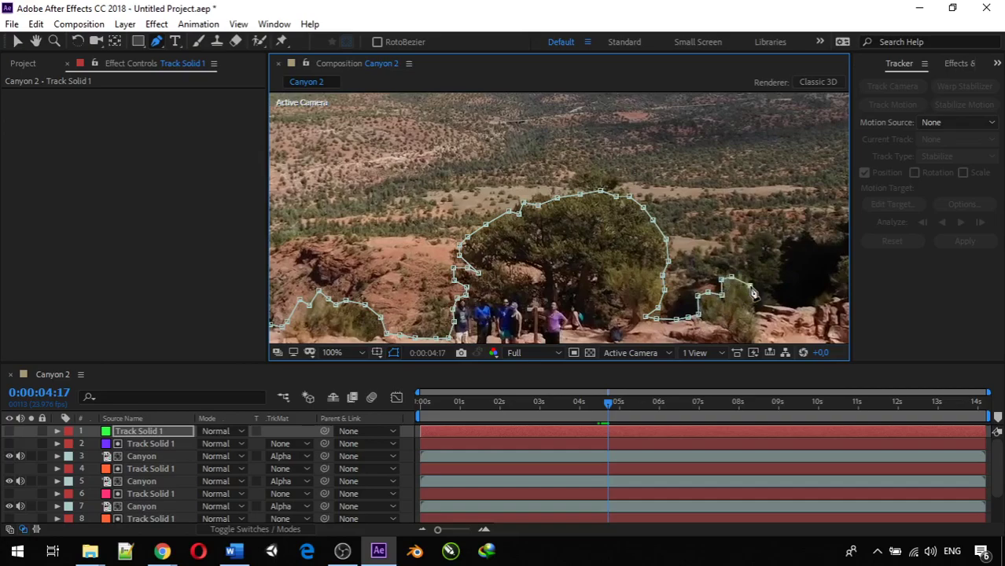
click(754, 302)
click(757, 313)
click(764, 307)
click(796, 307)
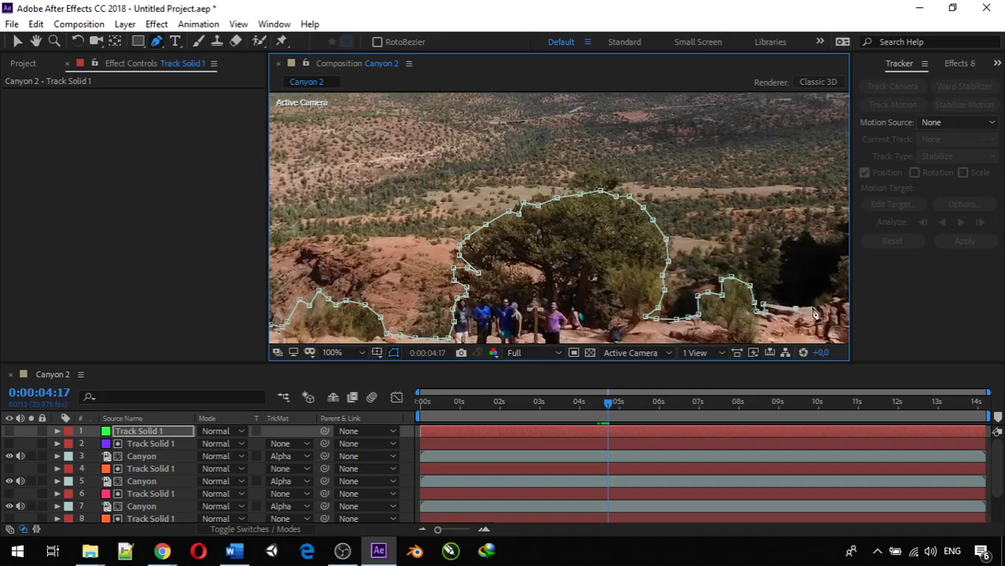
- Trace the mask path along the rocks and around the rightmost bush, past the frame's right edge
drag(824, 303, 613, 289)
key(g)
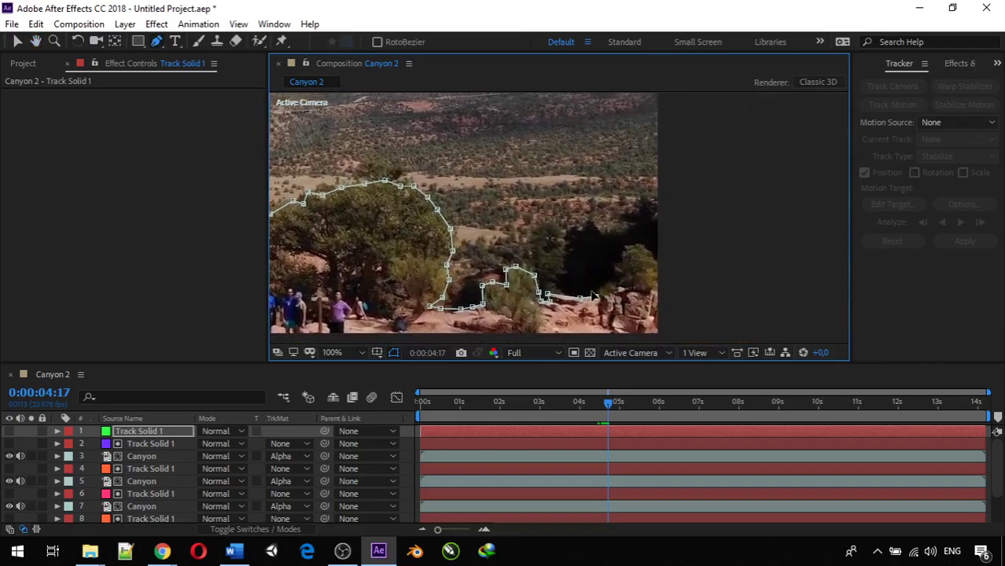
click(611, 288)
click(620, 270)
click(620, 263)
click(623, 252)
click(631, 247)
click(645, 246)
click(652, 254)
click(670, 266)
- Close the mask below the frame so that it encloses the foreground ground, trees and people
scroll(686, 310, down, 4)
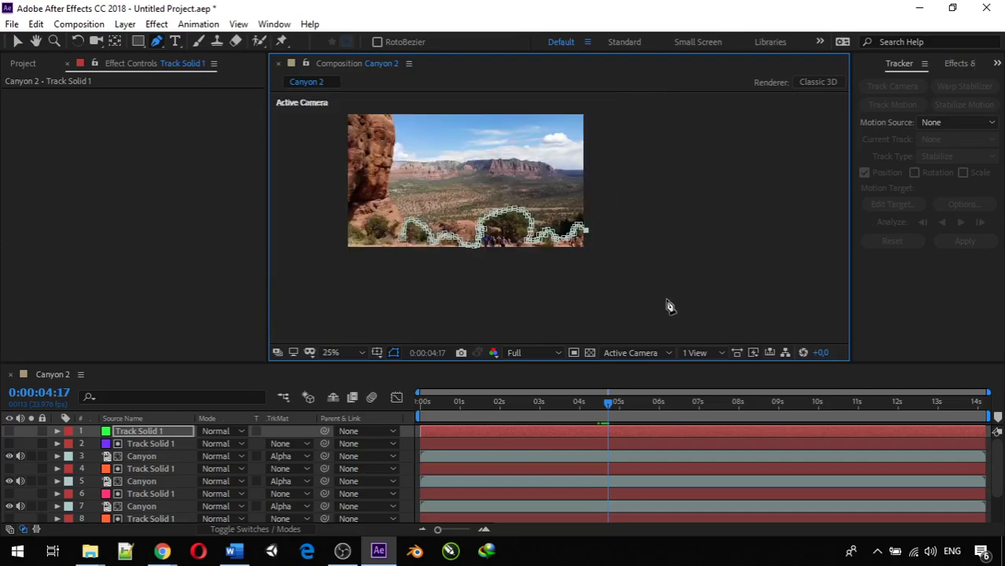
click(604, 279)
click(402, 264)
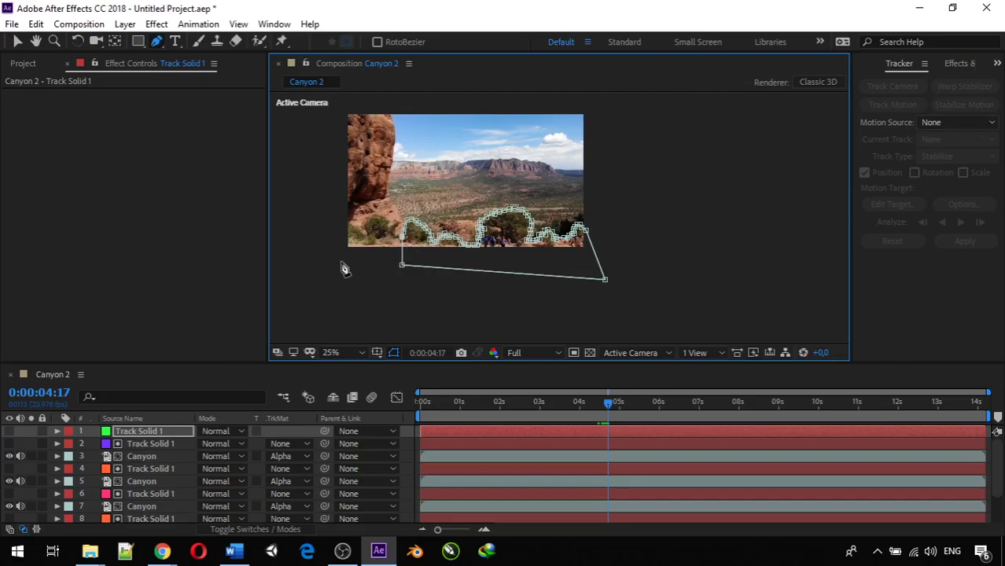
- Add the Canyon footage below the topmost Track Solid 1 with that solid as alpha matte, and hide the bottom Canyon layer
click(23, 64)
drag(59, 238, 123, 433)
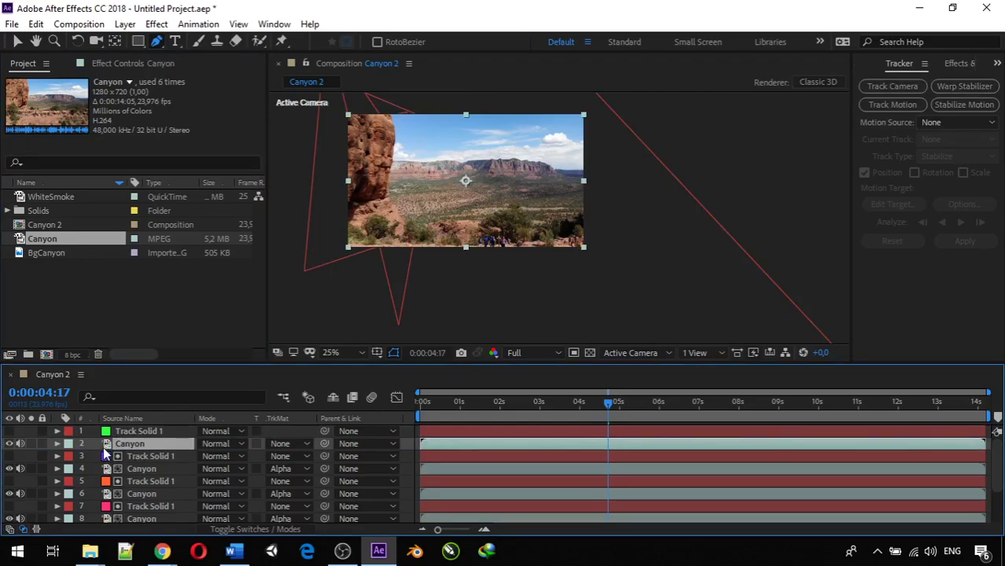
click(300, 446)
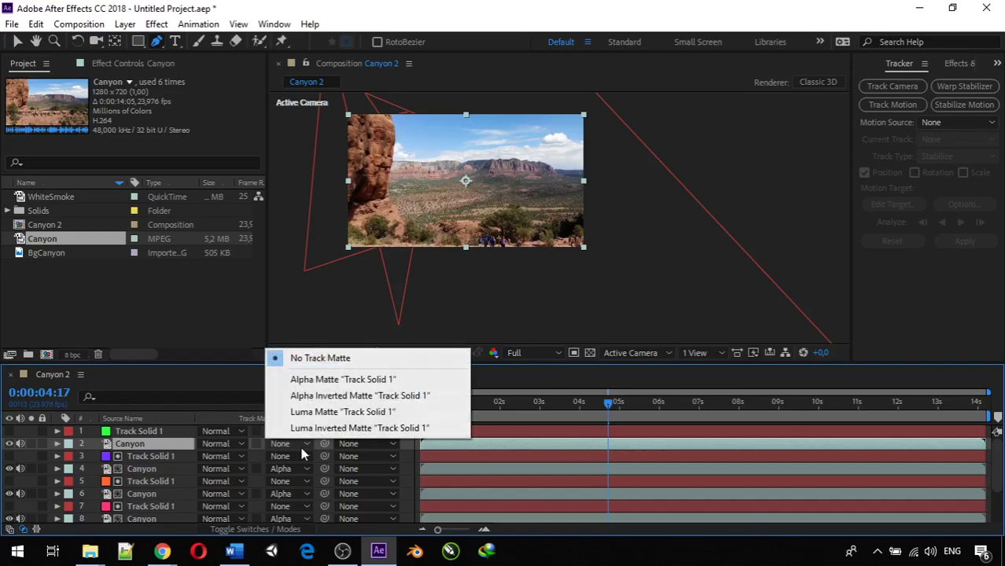
click(346, 380)
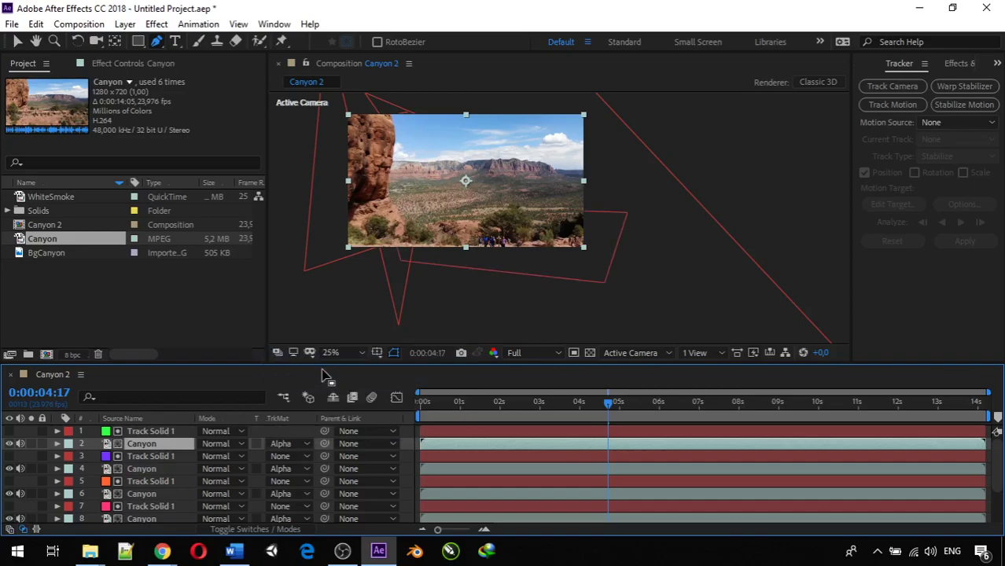
scroll(85, 445, down, 2)
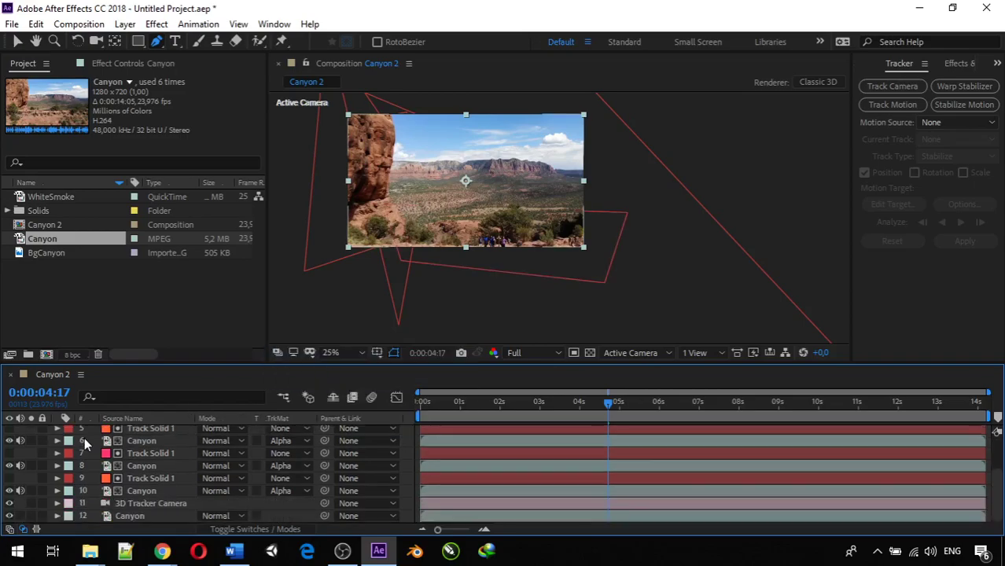
click(9, 517)
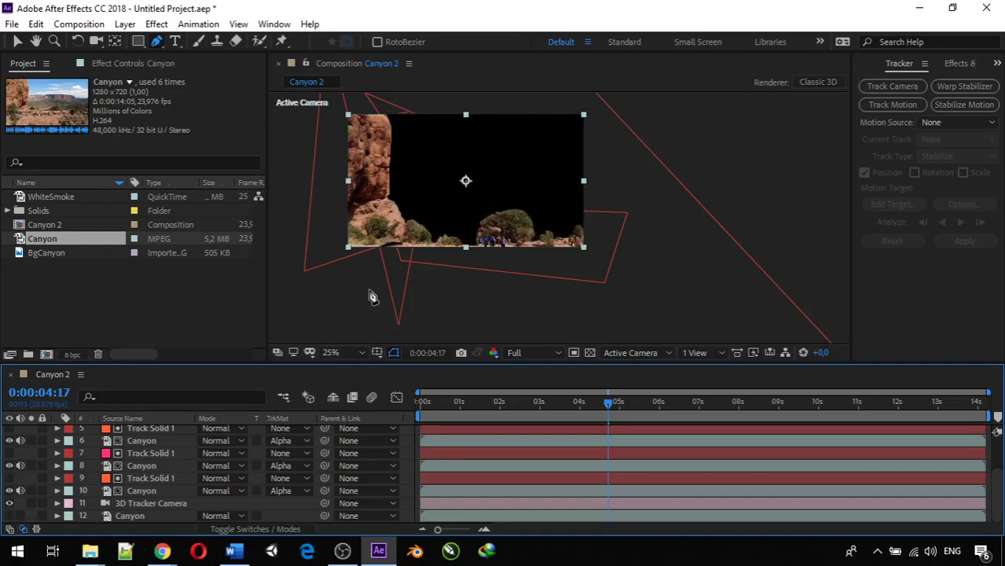
- Inspect the edges of the foreground cutout around the trees and people at 0:00:04:17
key(period)
key(period)
key(period)
key(period)
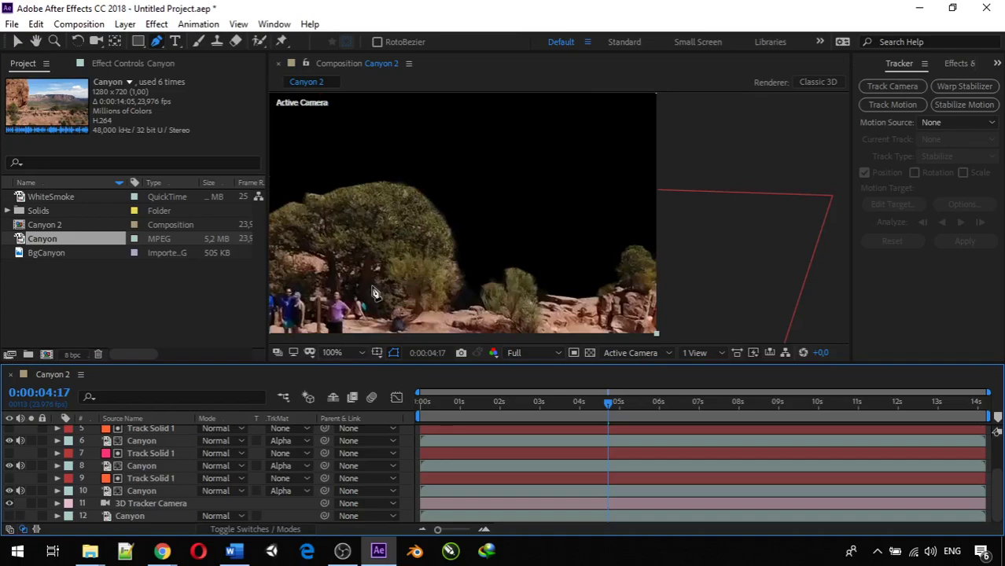
key(h)
drag(374, 287, 738, 281)
key(comma)
key(comma)
key(comma)
key(comma)
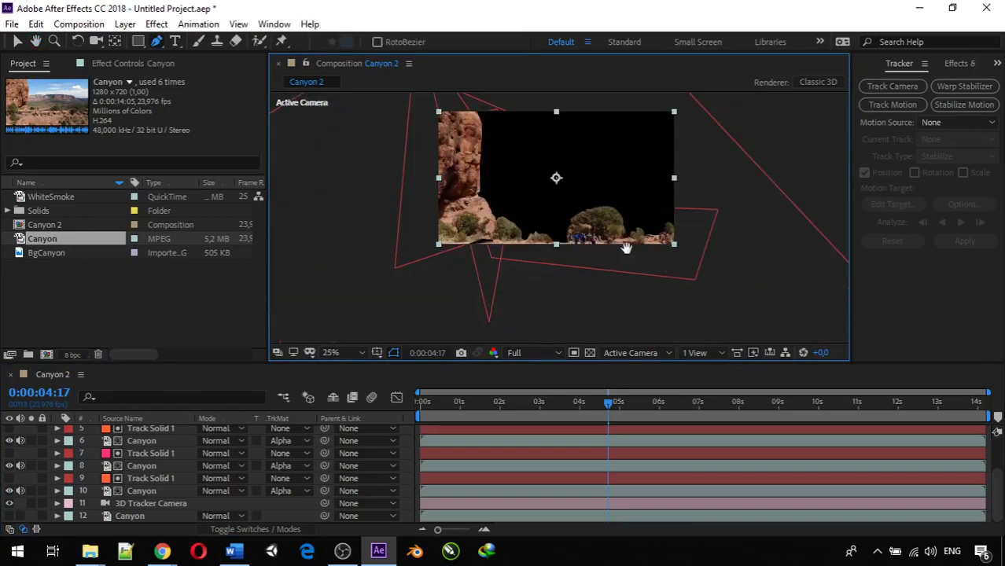
drag(629, 254, 639, 281)
key(g)
- Check the cutout in the first frames of the timeline with the composition magnification set to Fit up to 100%
drag(608, 403, 372, 397)
key(period)
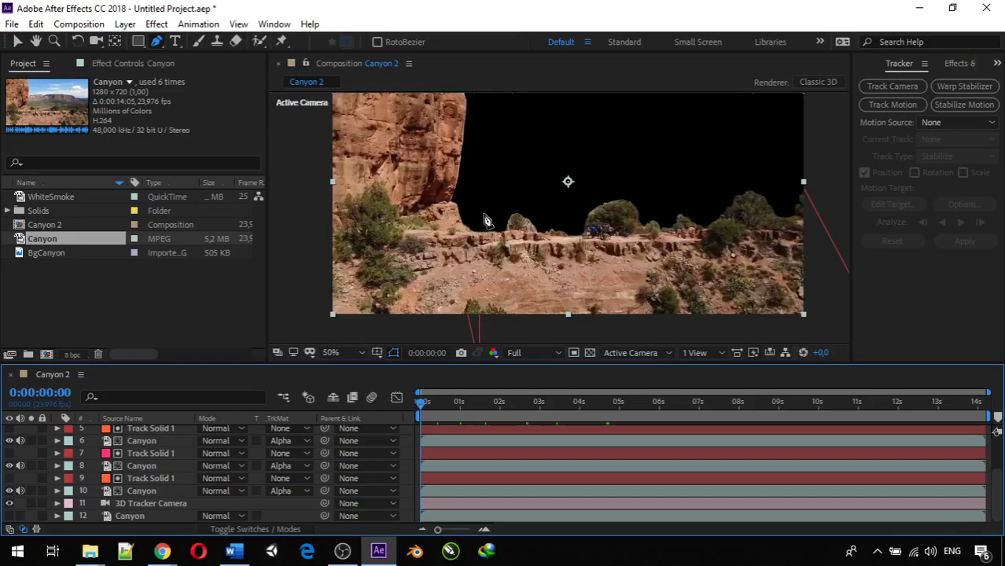
drag(485, 231, 494, 287)
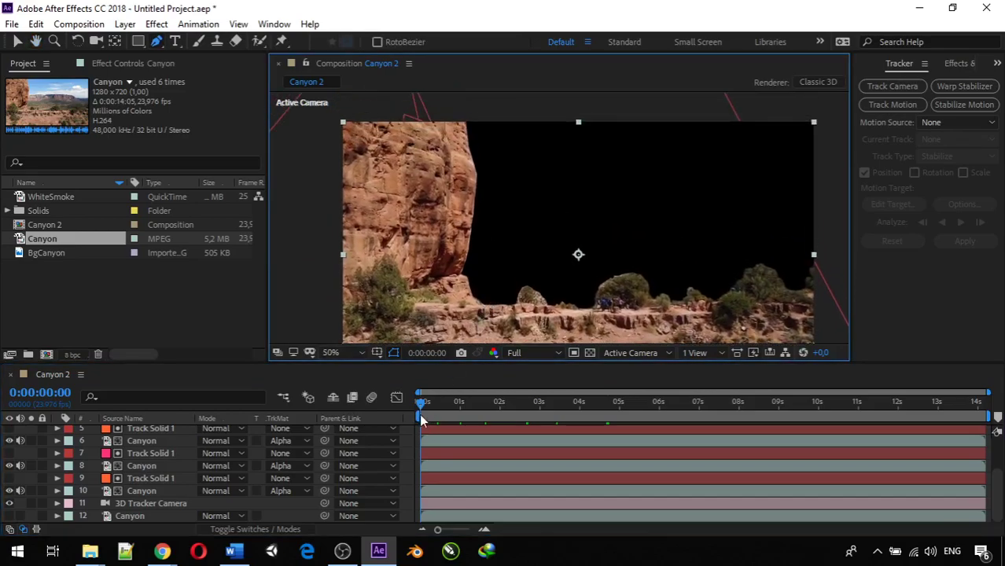
drag(421, 405, 433, 409)
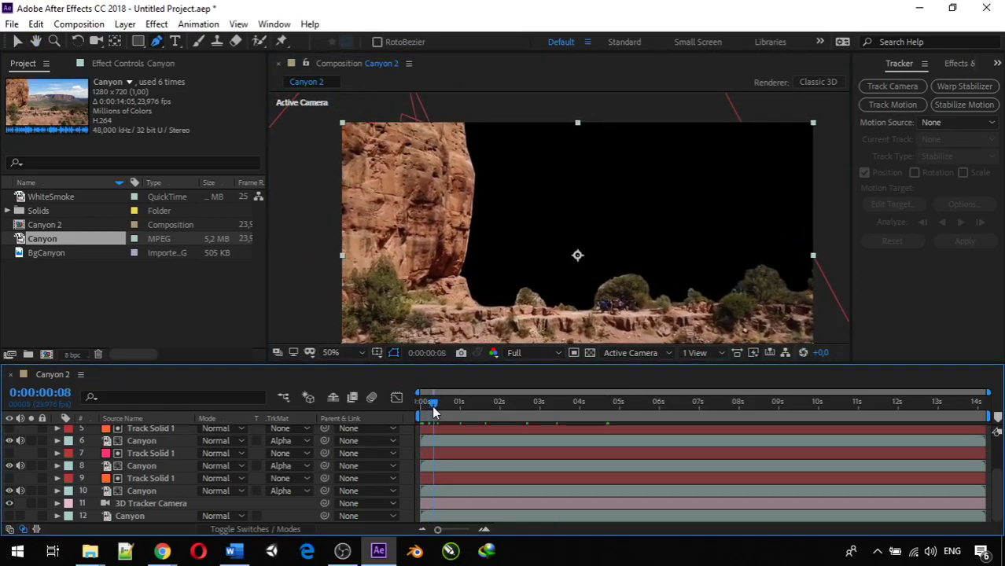
click(344, 354)
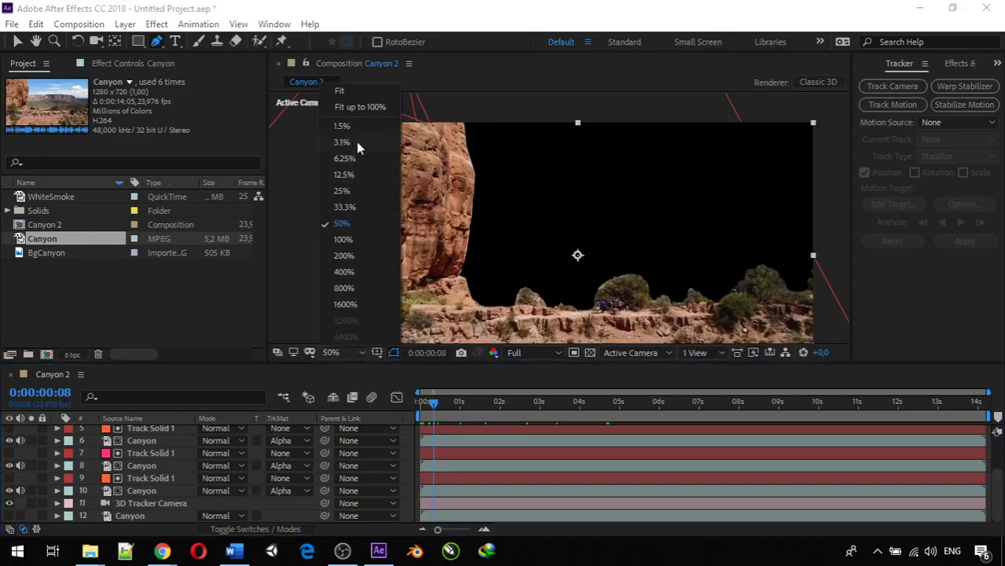
click(356, 103)
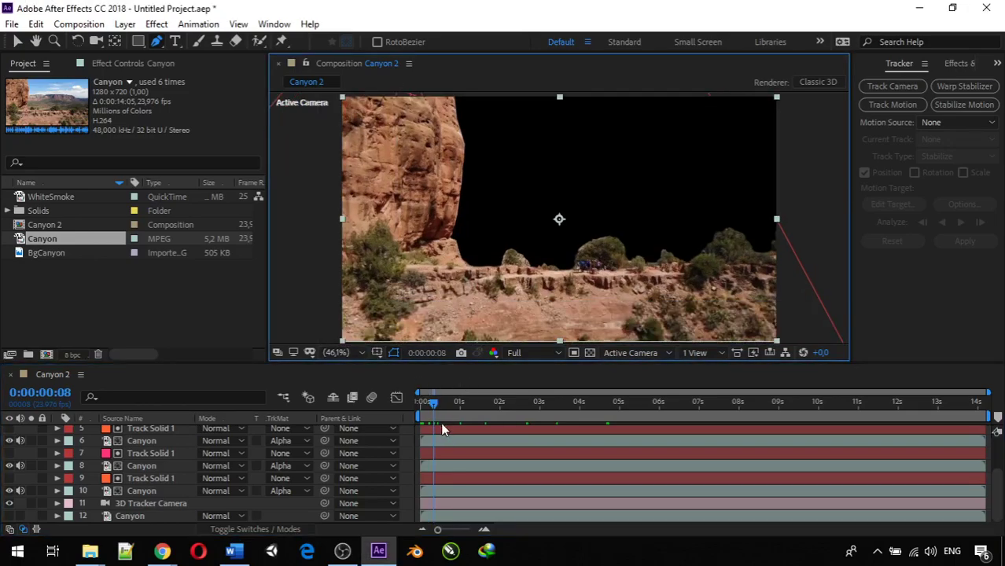
- Play and scrub through the timeline from the start to review the foreground cutout
drag(427, 400, 405, 401)
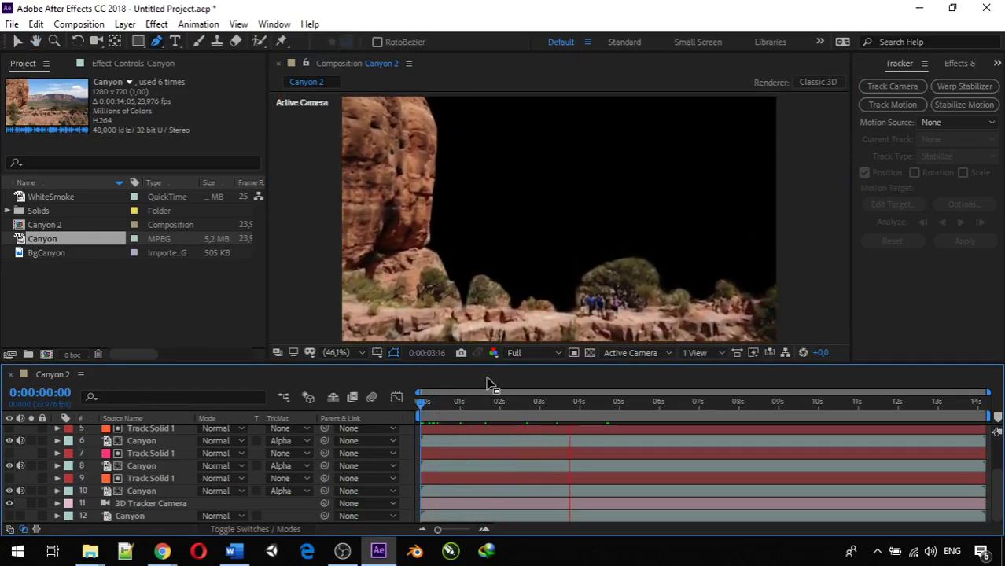
key(space)
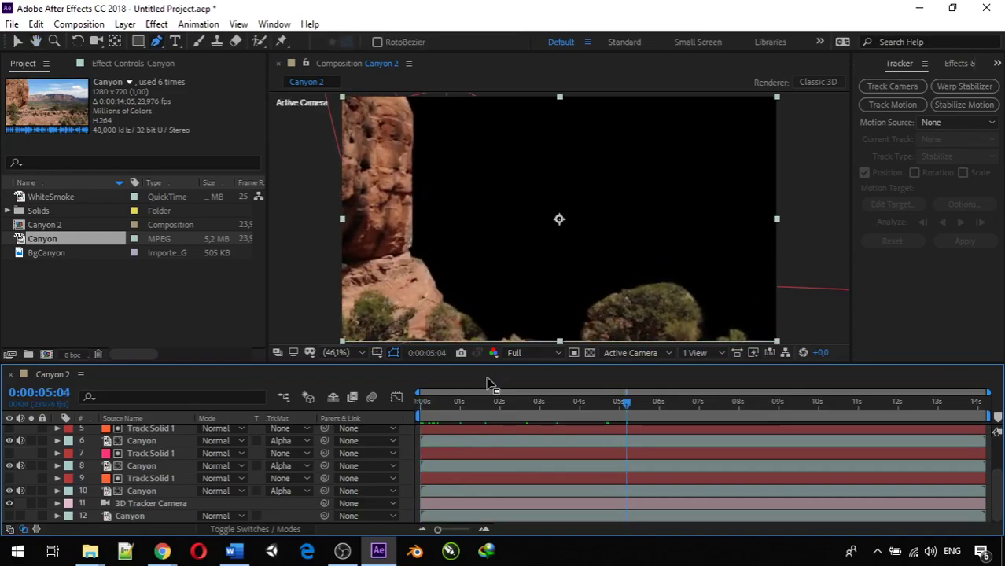
key(space)
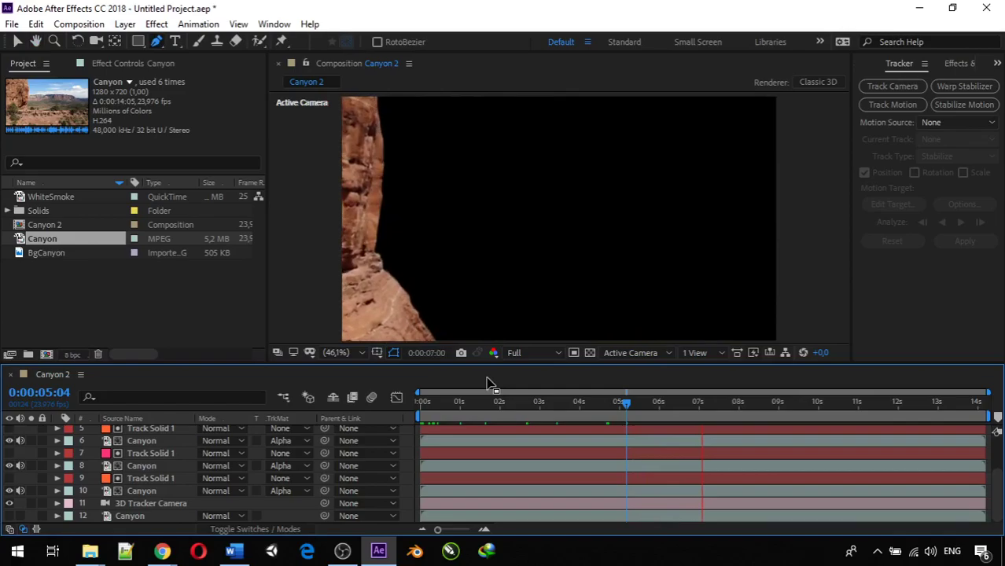
key(space)
key(space)
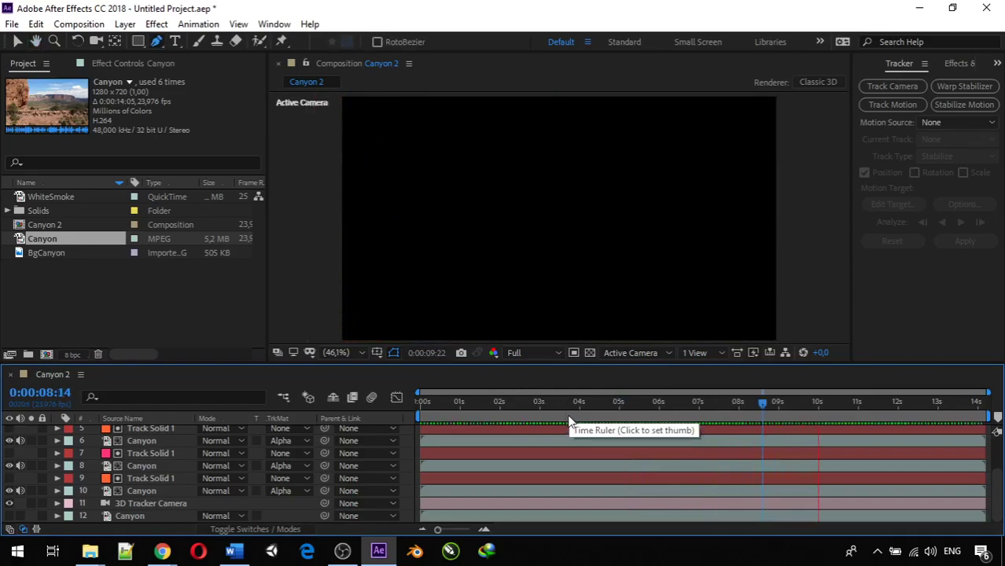
key(space)
drag(798, 414, 377, 414)
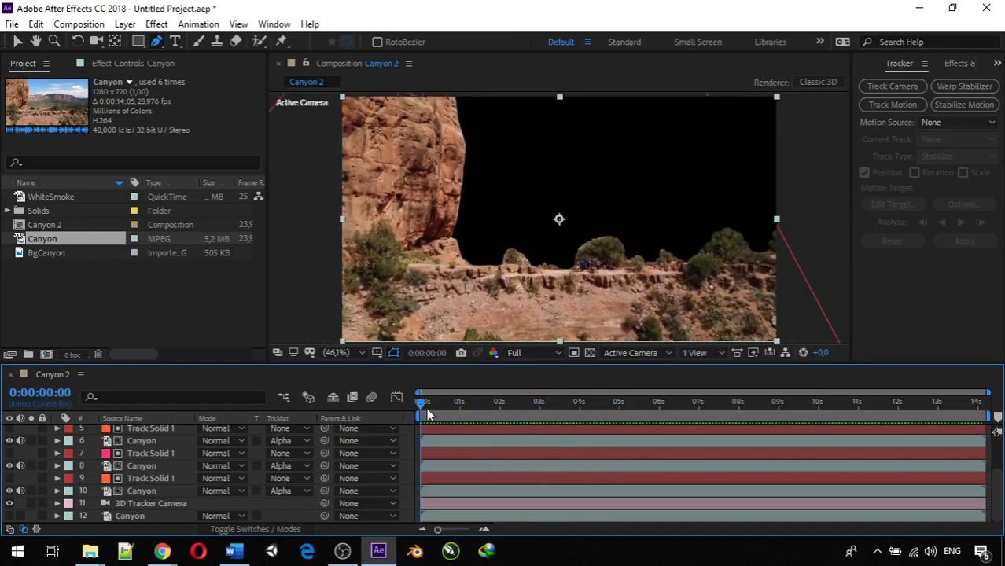
drag(434, 405, 746, 383)
drag(671, 407, 355, 410)
- Add the BgCanyon image to the composition directly below the 3D Tracker Camera layer
scroll(275, 440, up, 3)
click(181, 444)
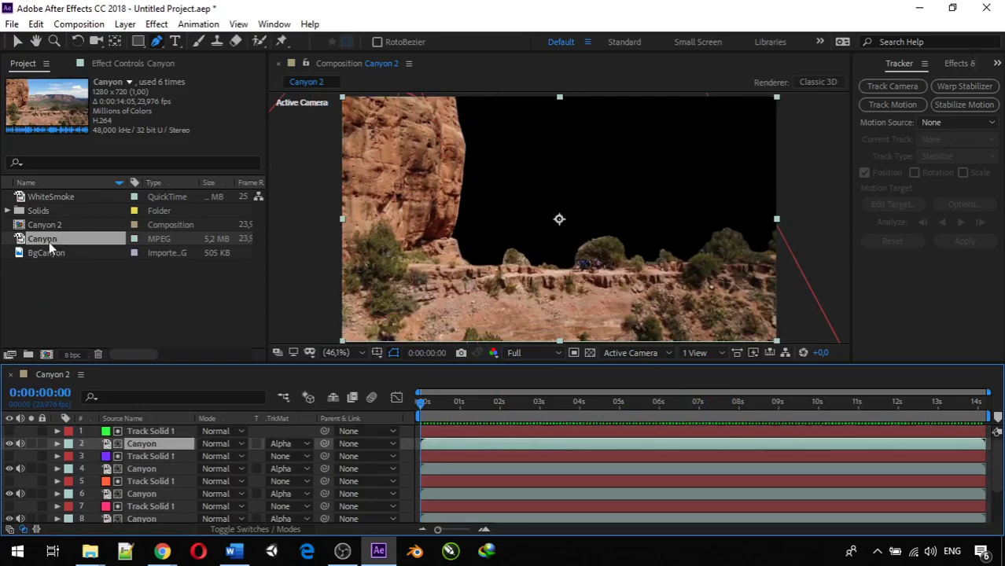
scroll(138, 484, down, 3)
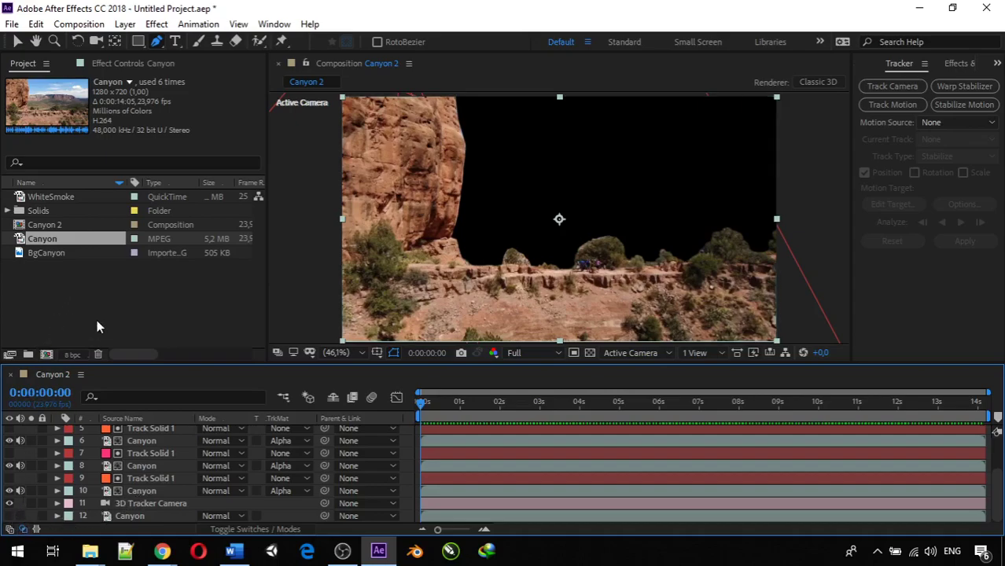
drag(70, 251, 103, 512)
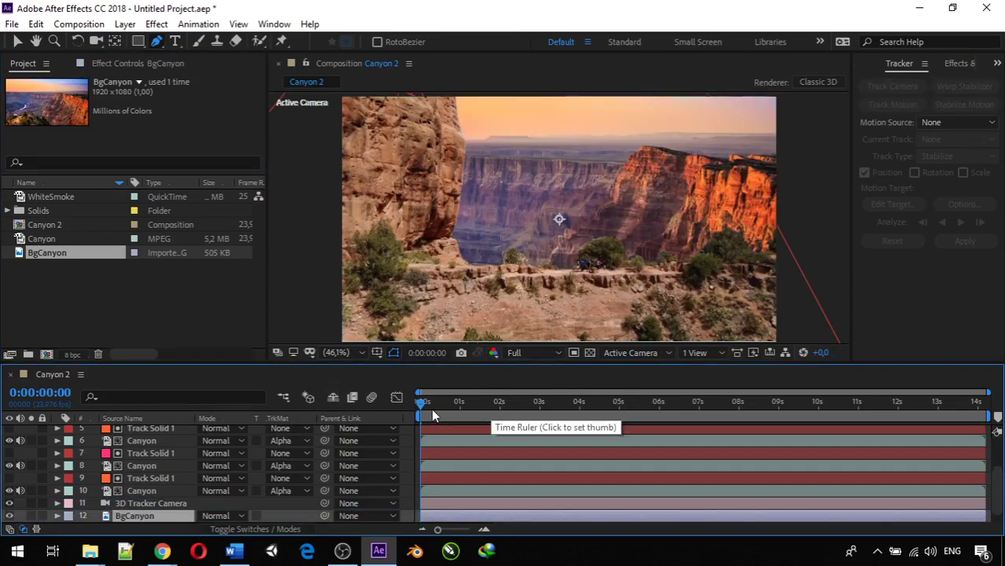
- Preview the composite from the first frame and hide the BgCanyon layer
key(space)
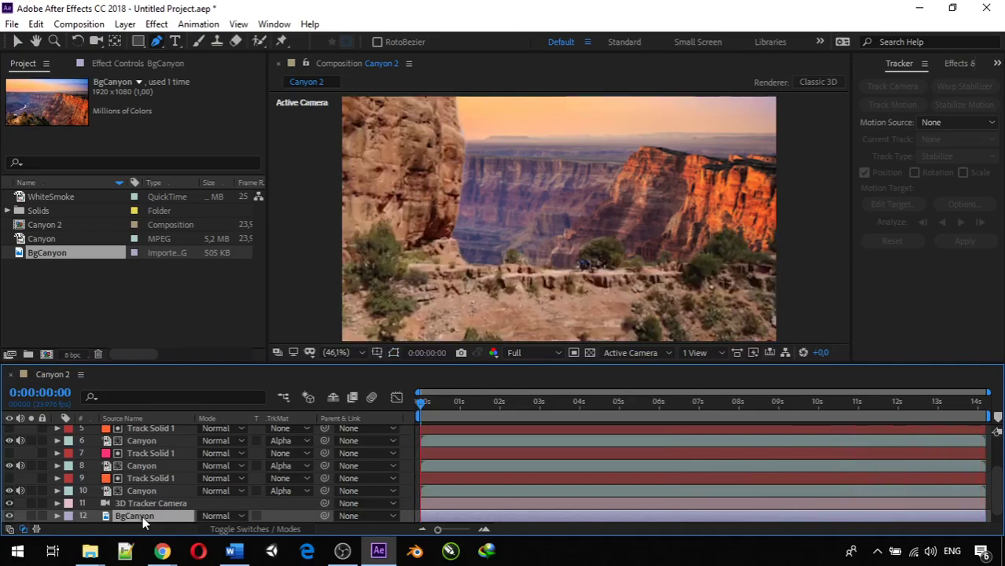
click(9, 515)
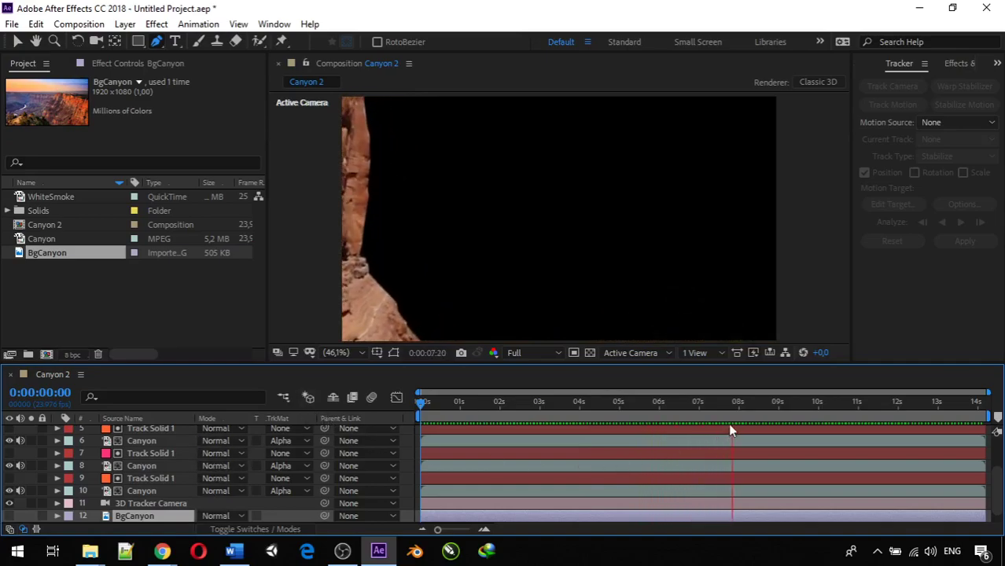
- Return to the first frame and make the original Canyon layer below BgCanyon visible
click(813, 403)
key(Home)
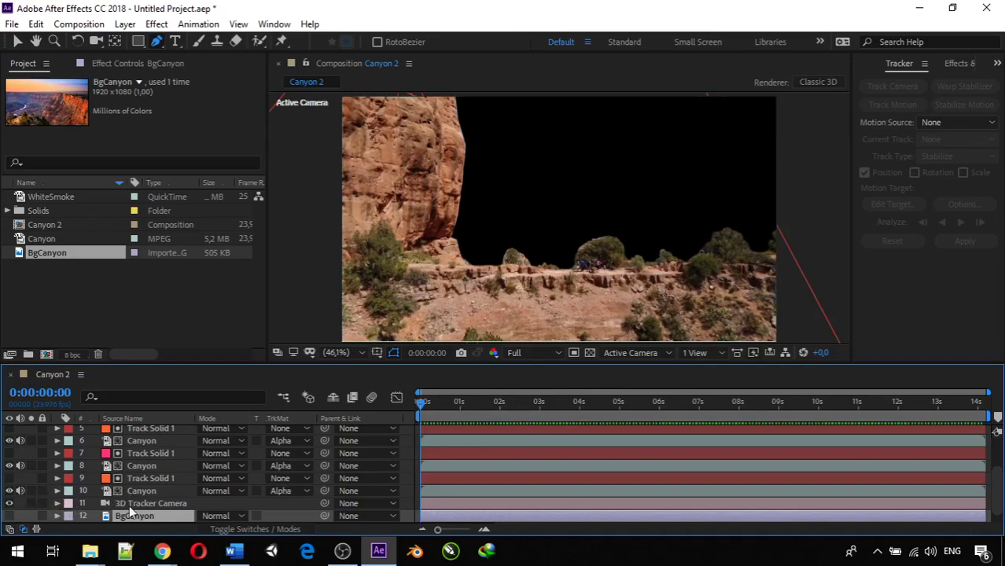
scroll(129, 505, down, 1)
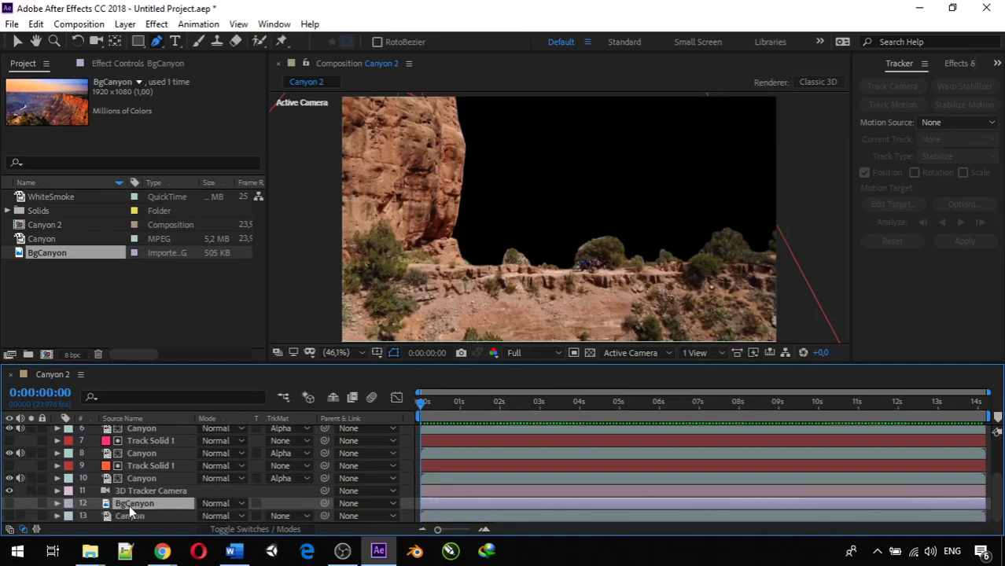
click(9, 516)
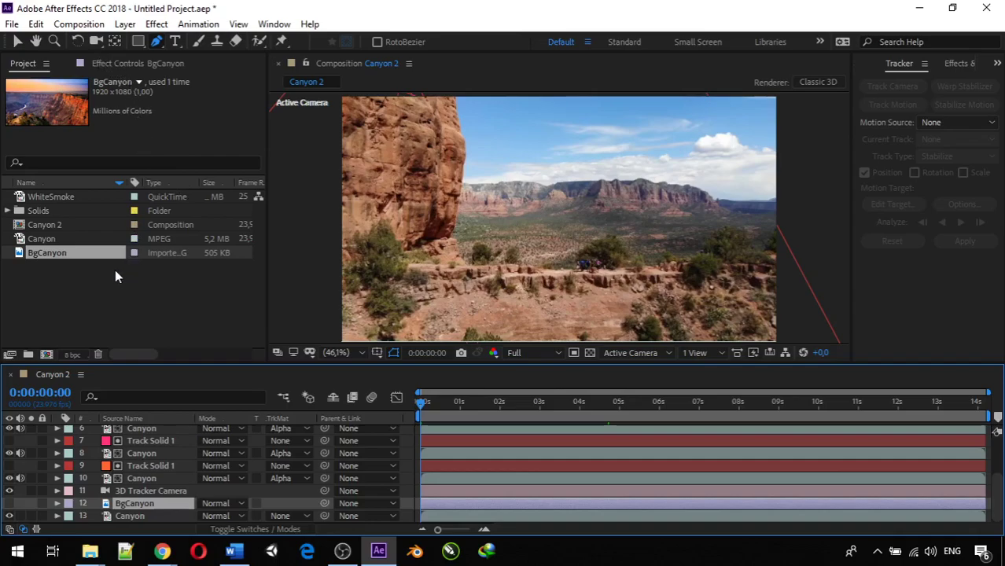
- Display the solved 3D Camera Tracker points of the original Canyon layer, leaving Render Track Points off
click(125, 66)
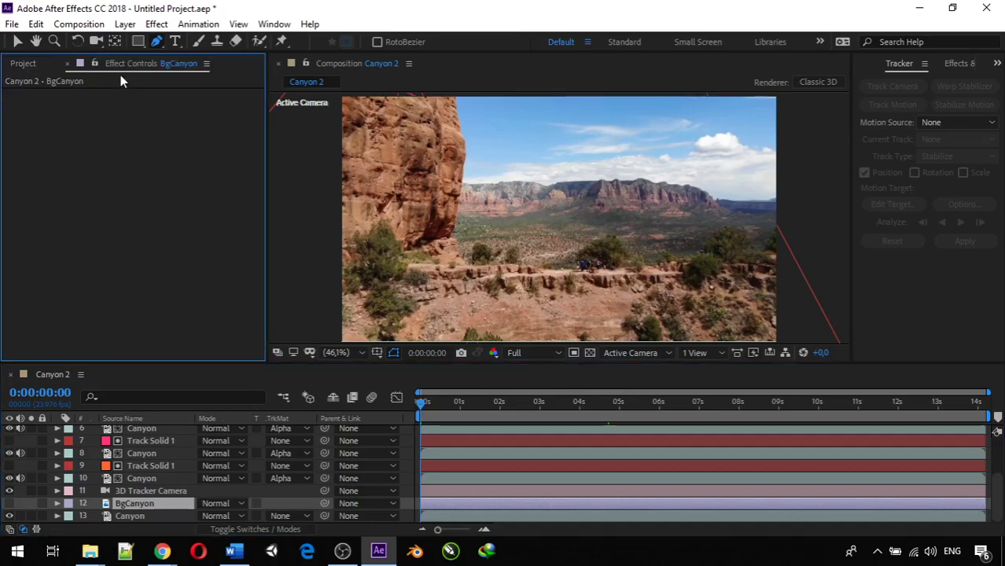
click(148, 516)
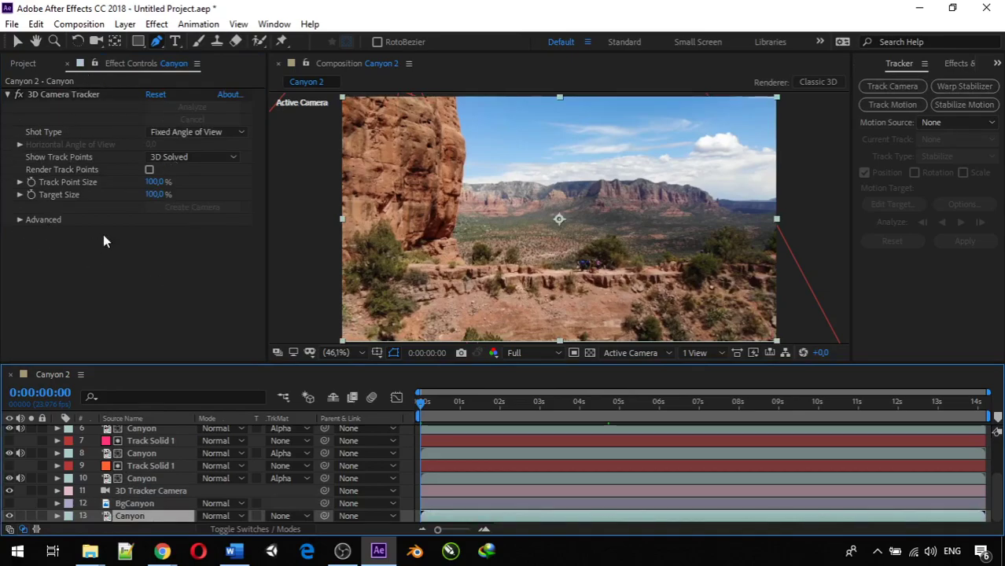
click(150, 170)
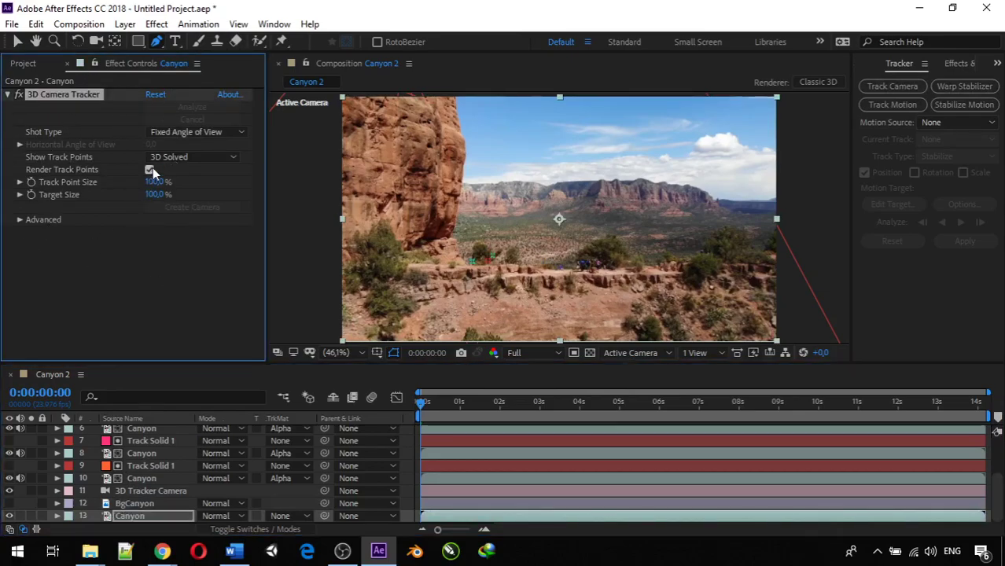
click(149, 170)
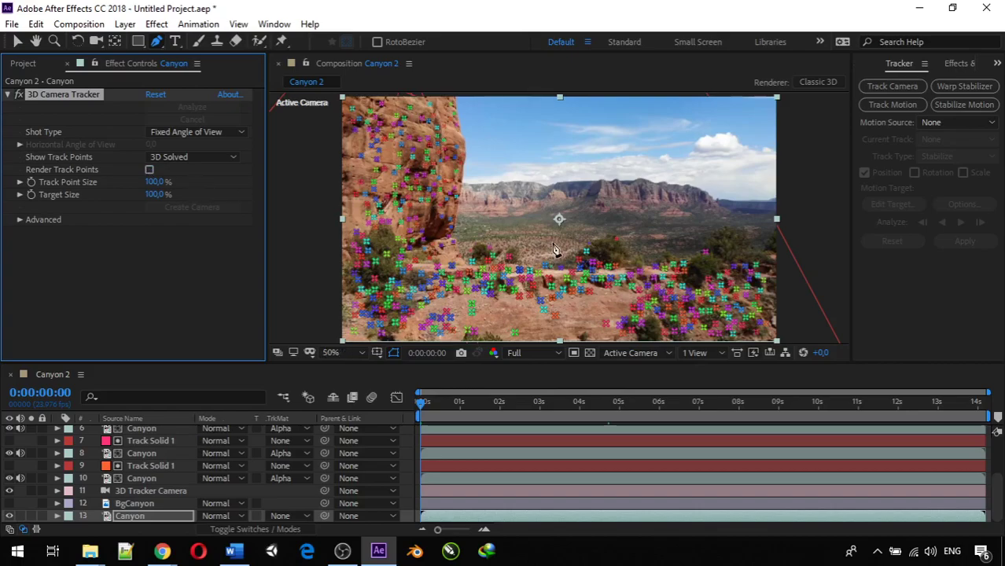
- Create a solid from the track point on the distant mesa with the Selection tool
scroll(565, 214, up, 4)
scroll(565, 214, up, 5)
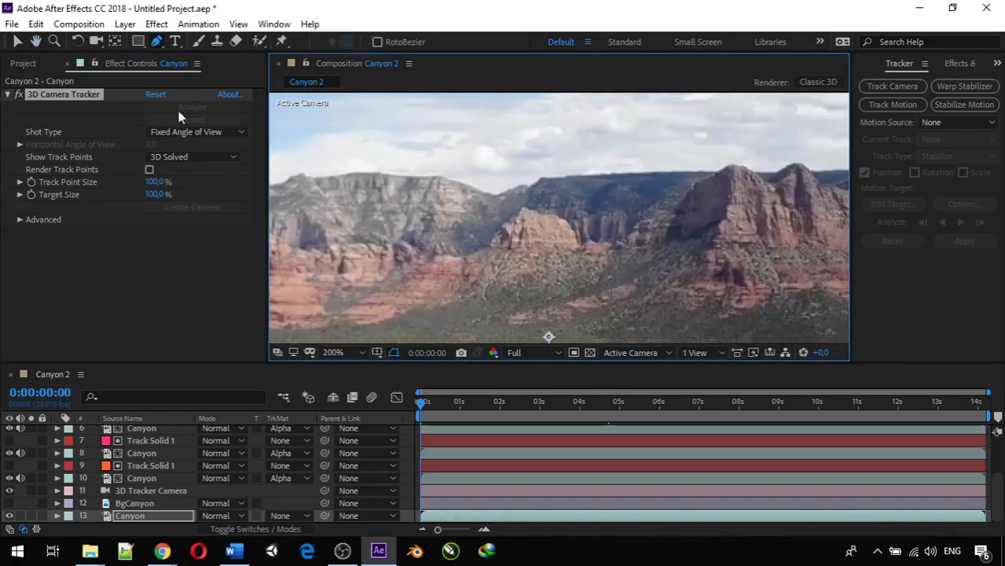
click(17, 41)
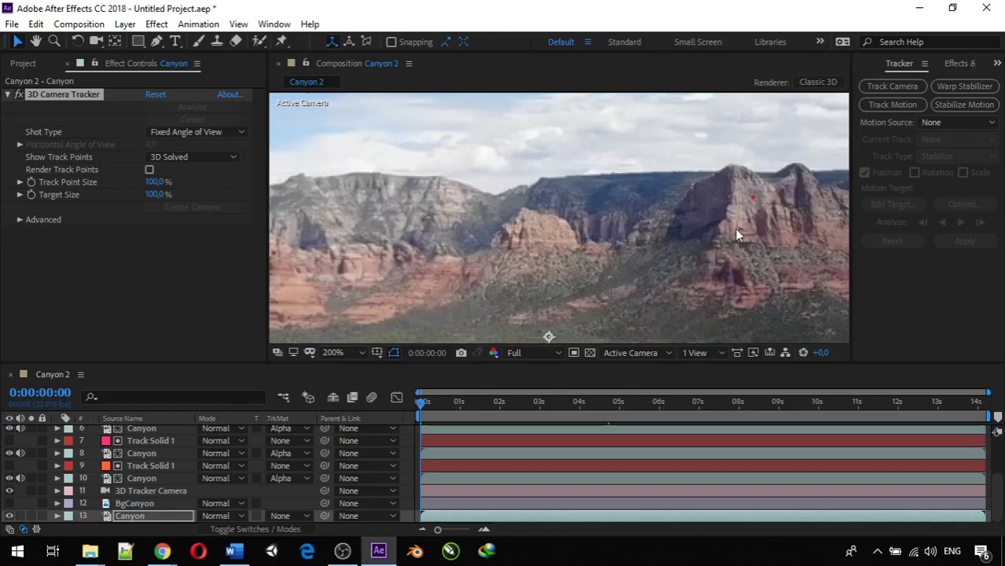
click(747, 208)
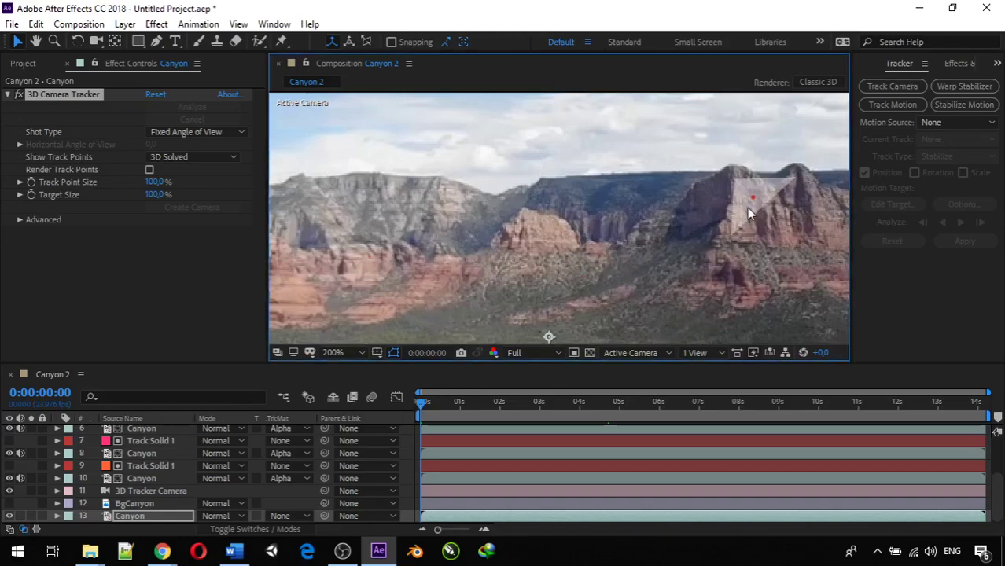
right_click(748, 212)
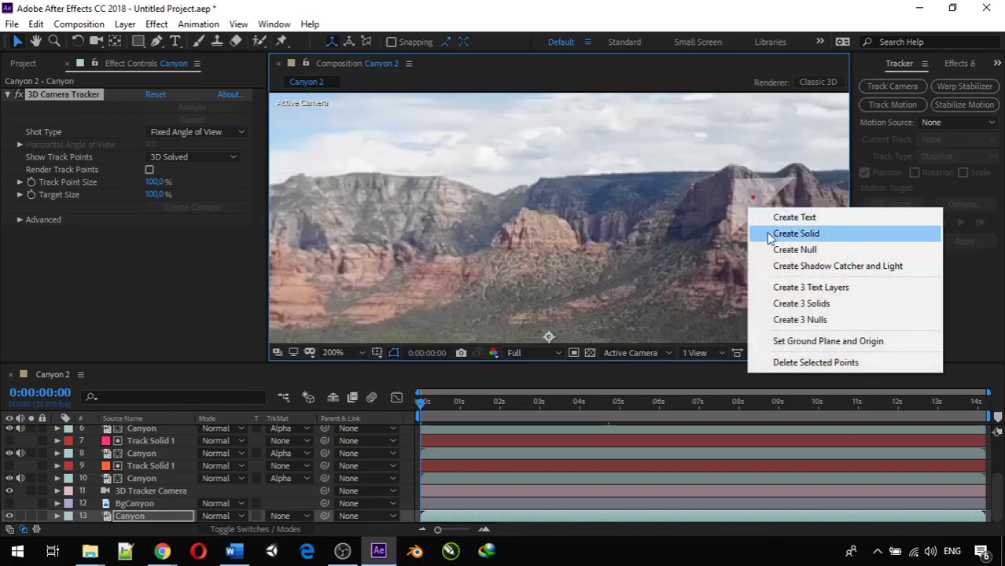
click(768, 233)
- Select the new track solid in the top layer and enlarge it around its track point on the mesa
scroll(756, 233, down, 4)
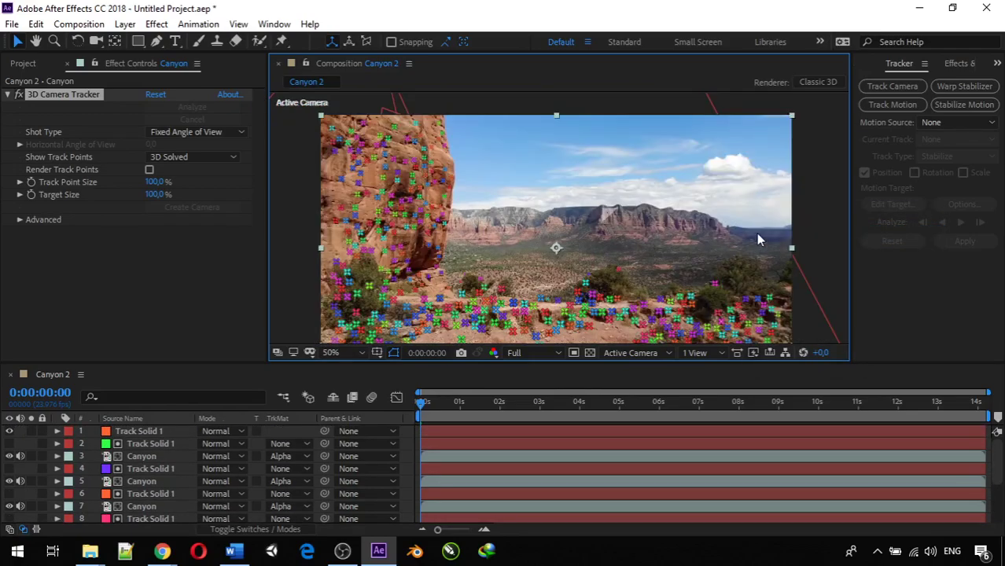
scroll(755, 233, up, 6)
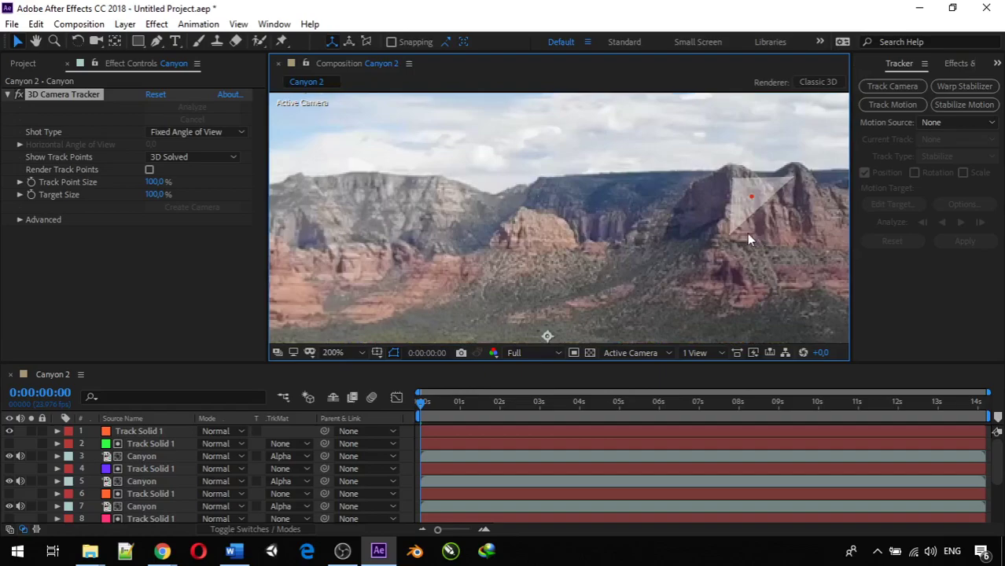
drag(757, 209, 551, 376)
scroll(515, 187, up, 2)
key(v)
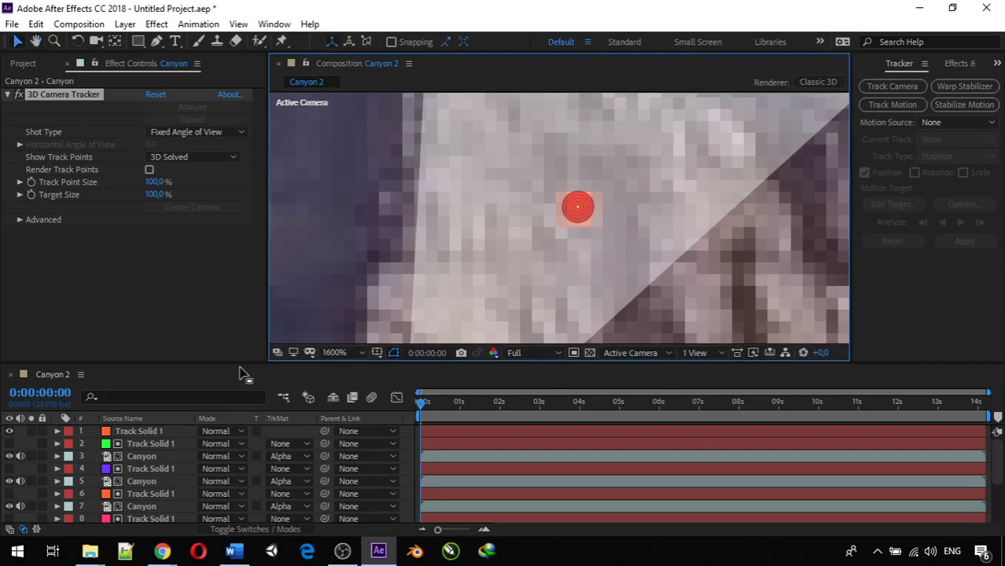
click(151, 429)
scroll(545, 240, down, 3)
scroll(546, 241, up, 3)
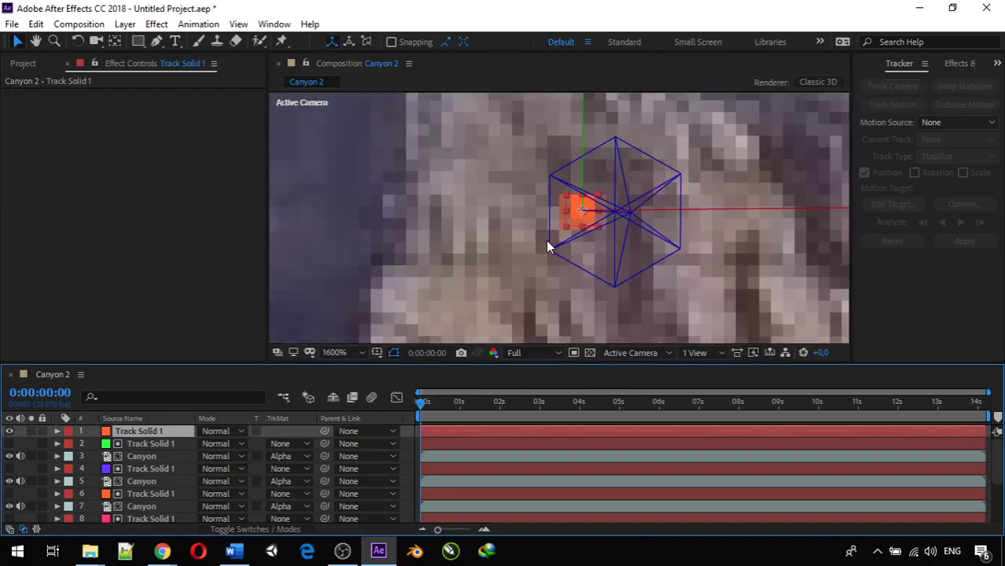
drag(597, 228, 886, 385)
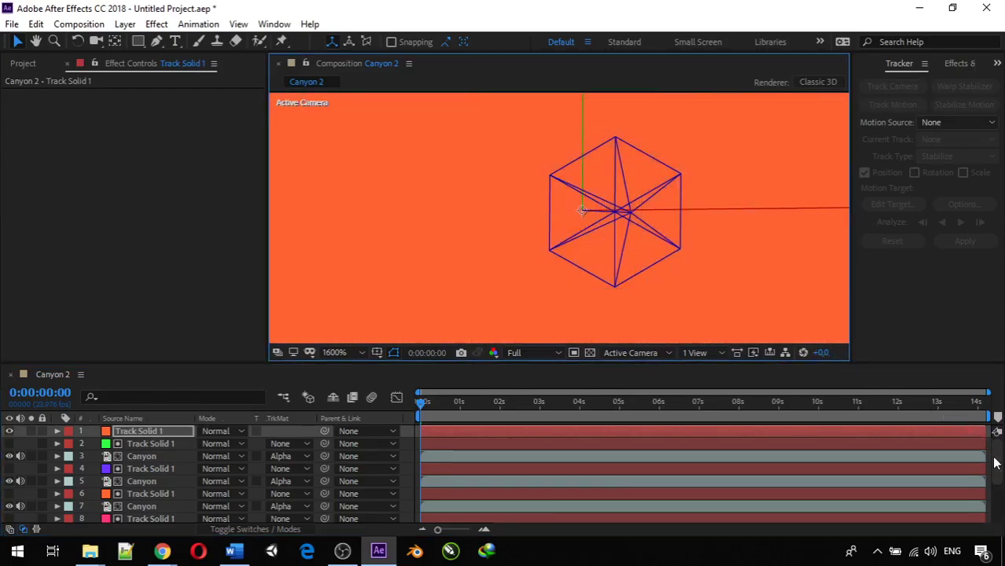
- Stretch the new track solid in width and height until it extends beyond every edge of the frame
scroll(642, 241, down, 6)
scroll(641, 240, down, 6)
scroll(642, 240, up, 2)
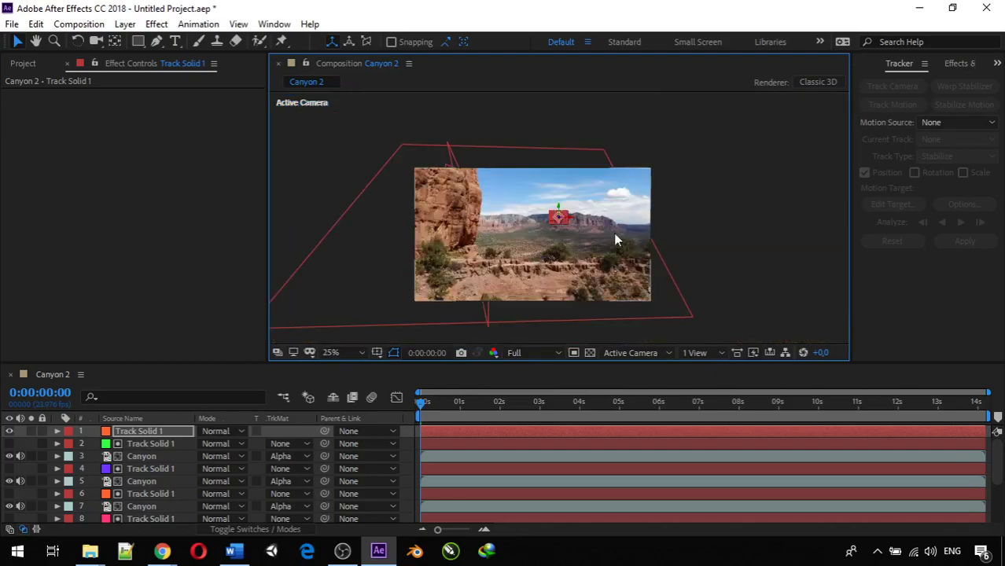
drag(565, 222, 663, 314)
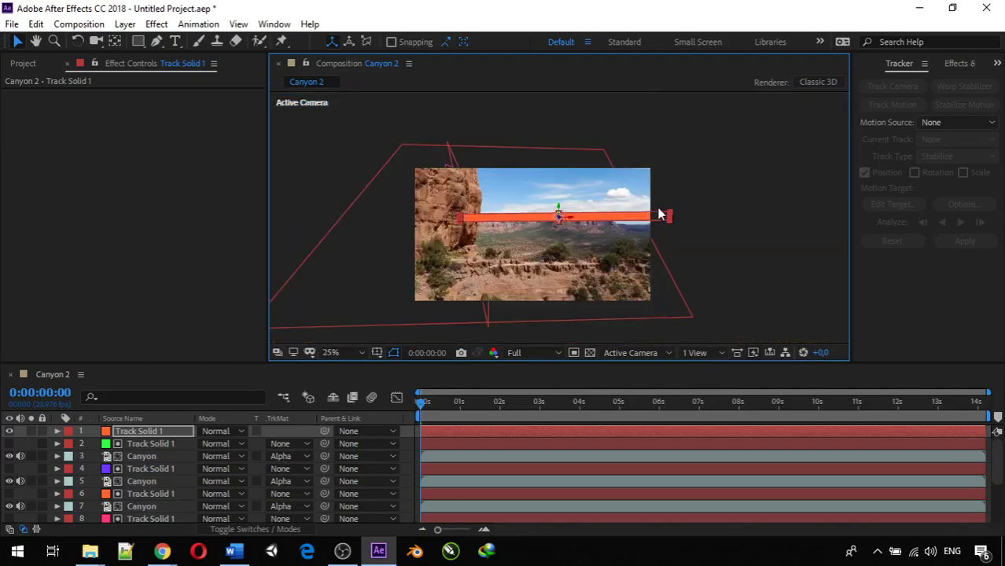
scroll(660, 211, up, 2)
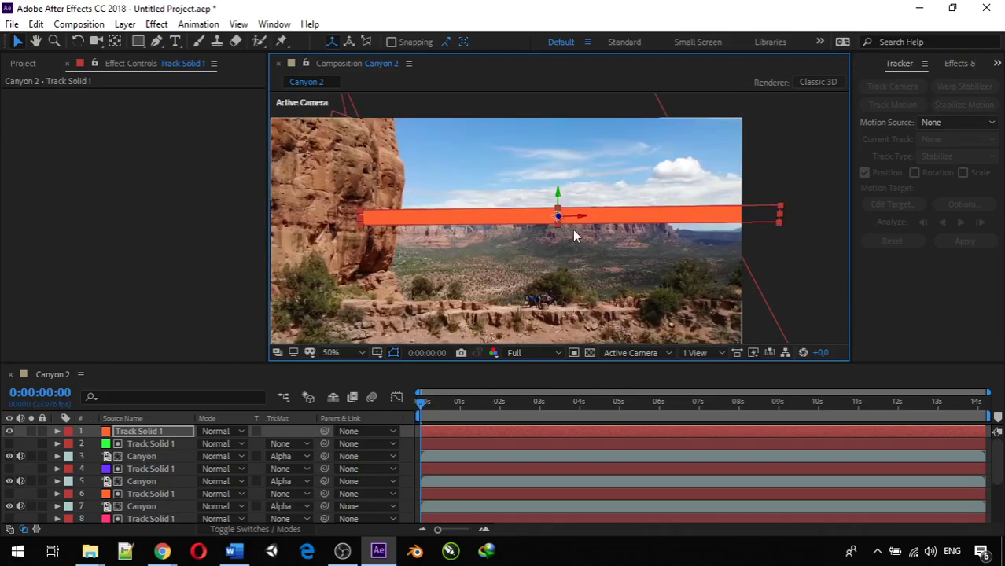
drag(557, 227, 554, 390)
key(comma)
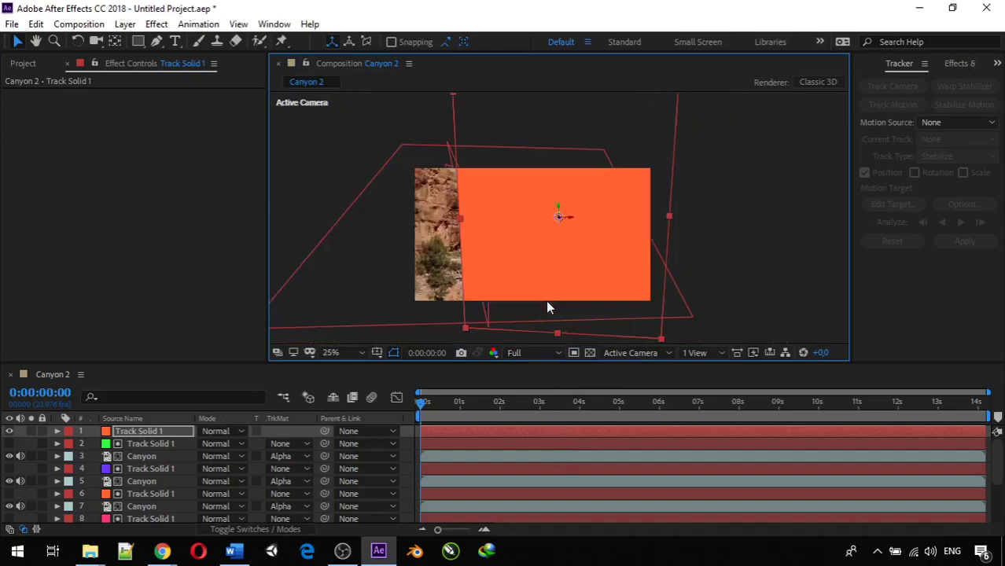
drag(463, 219, 341, 226)
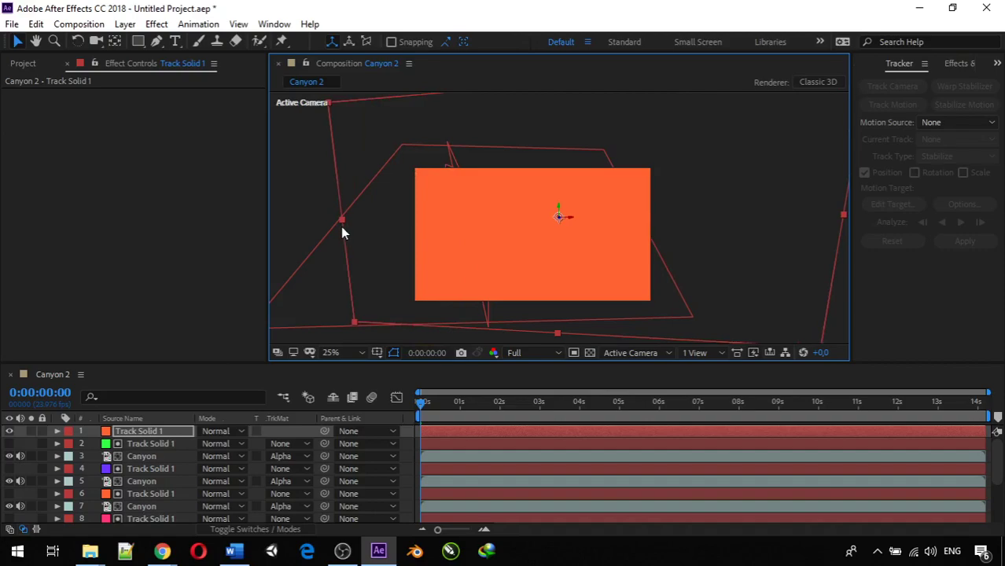
- Move the new Track Solid 1 between 3D Tracker Camera and BgCanyon, and parent BgCanyon to it
click(133, 430)
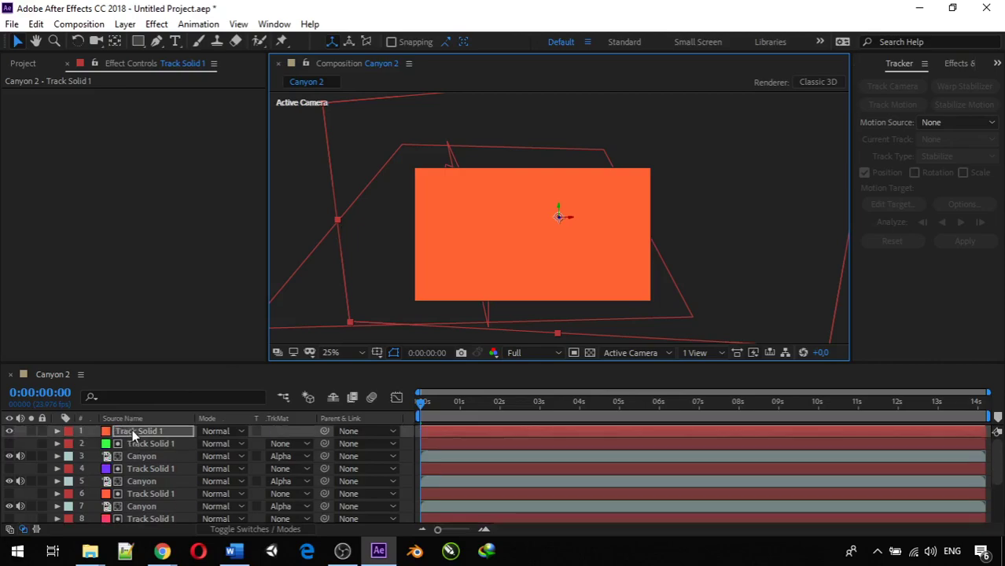
drag(132, 429, 138, 503)
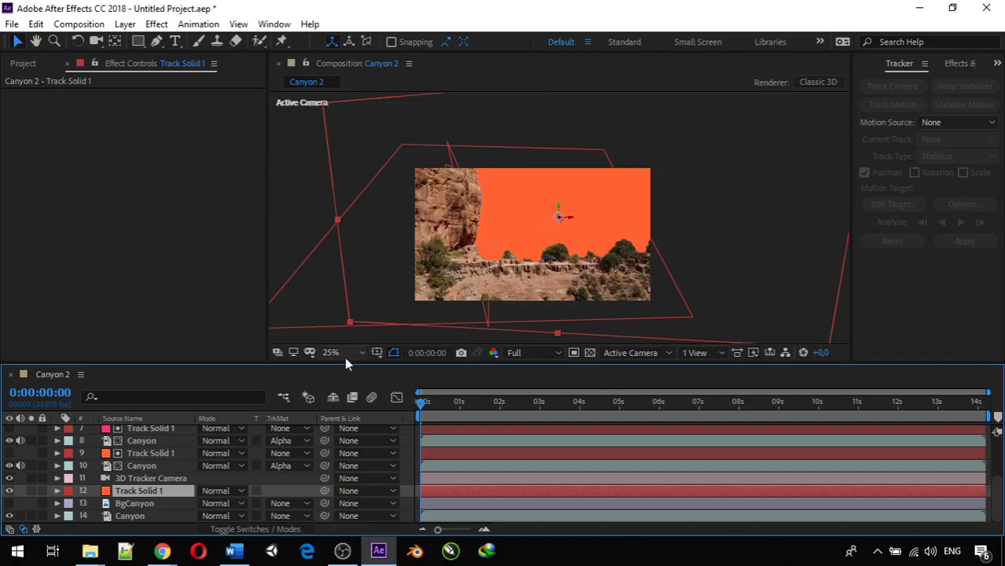
click(127, 506)
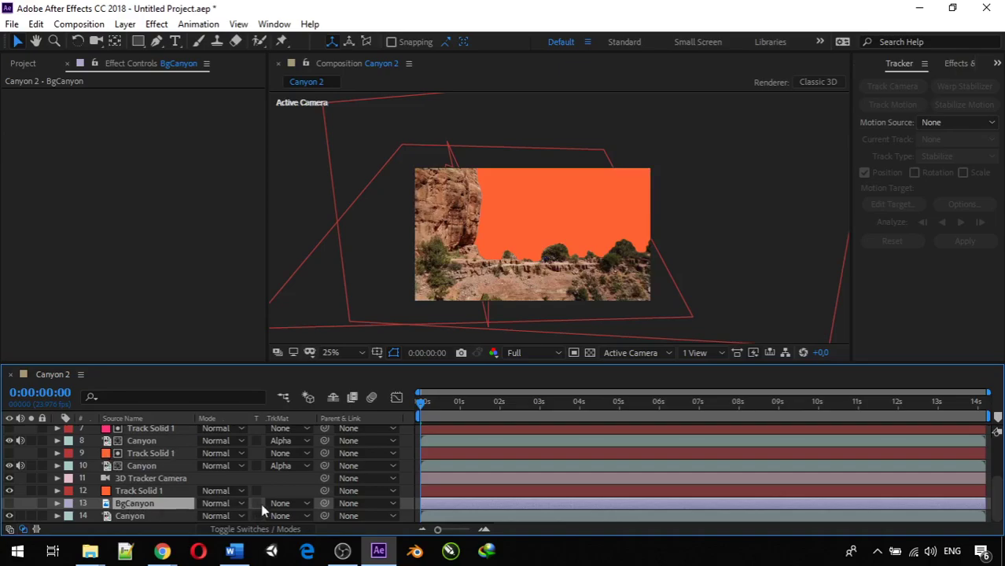
drag(325, 504, 144, 489)
- Examine the BgCanyon layer's Transform properties and collapse them again
click(57, 502)
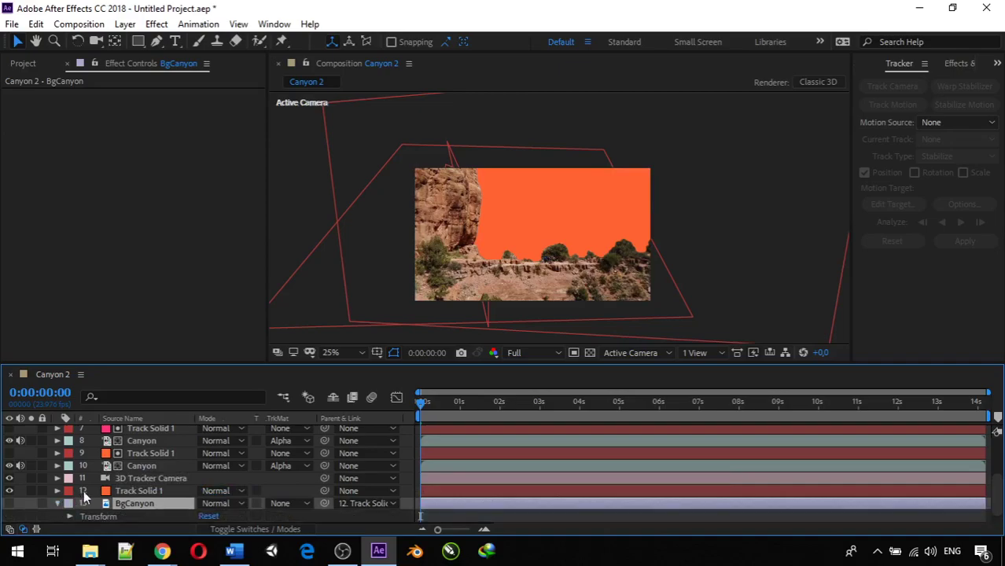
scroll(90, 494, down, 1)
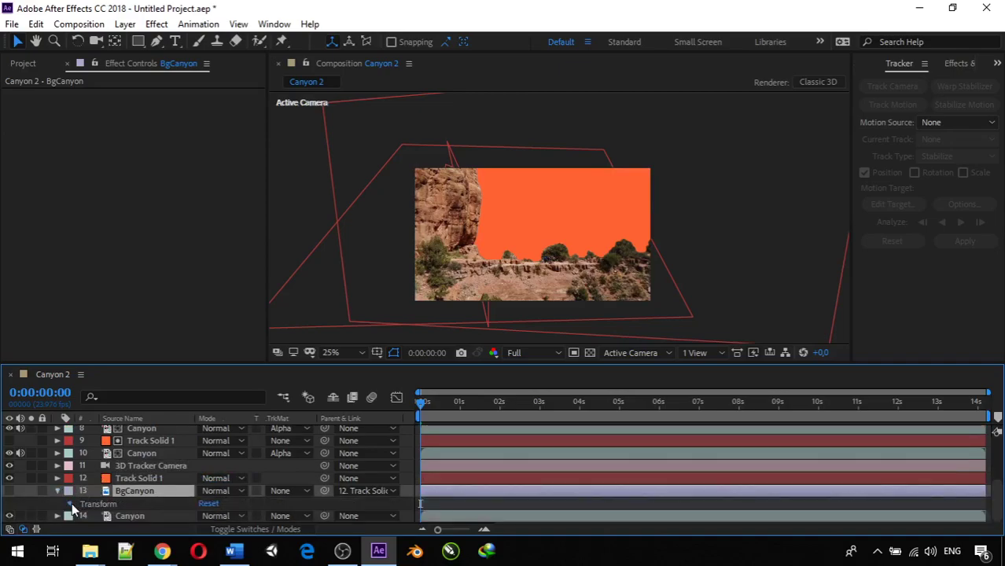
click(70, 503)
scroll(106, 482, down, 1)
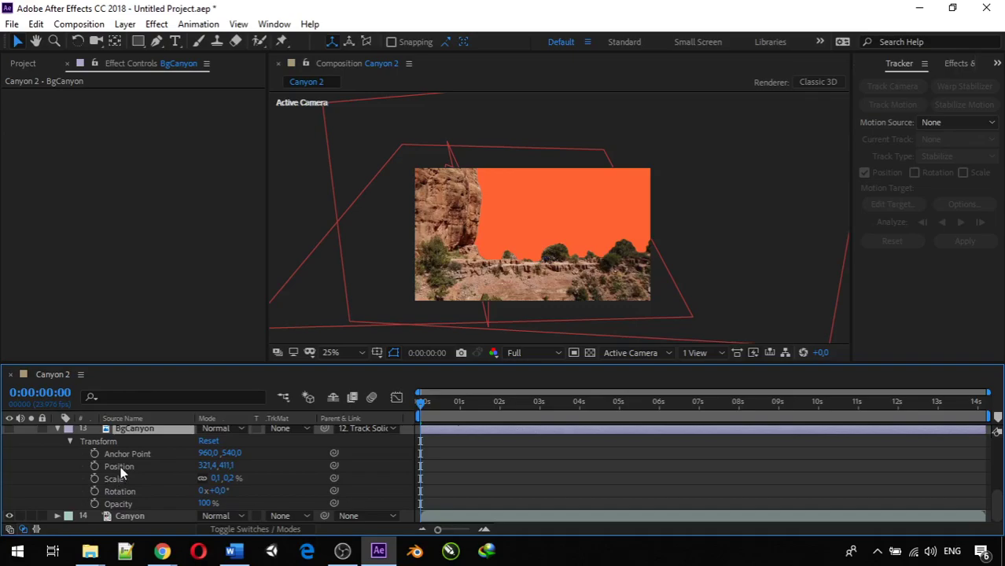
scroll(141, 468, up, 6)
scroll(141, 469, down, 6)
scroll(134, 470, up, 6)
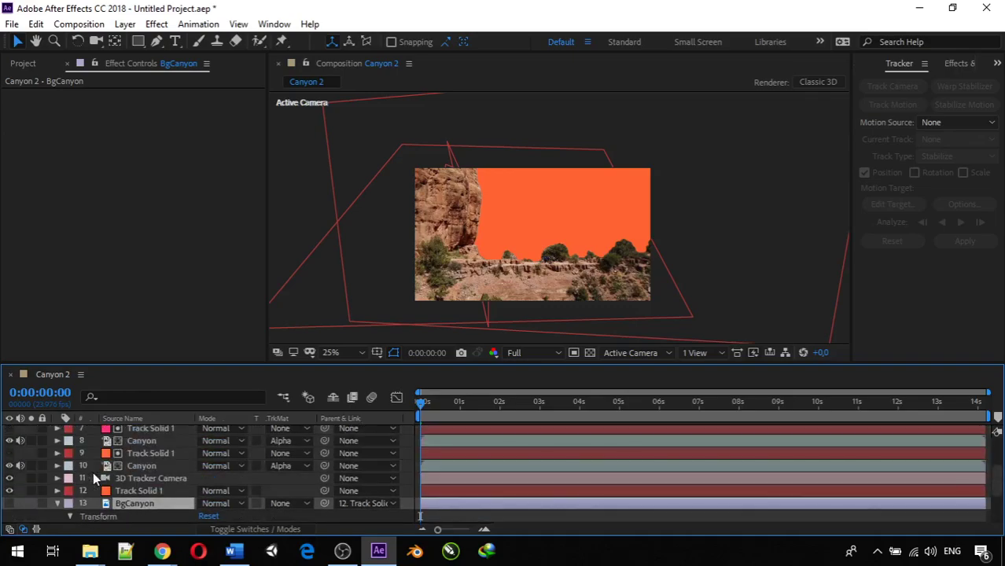
click(58, 501)
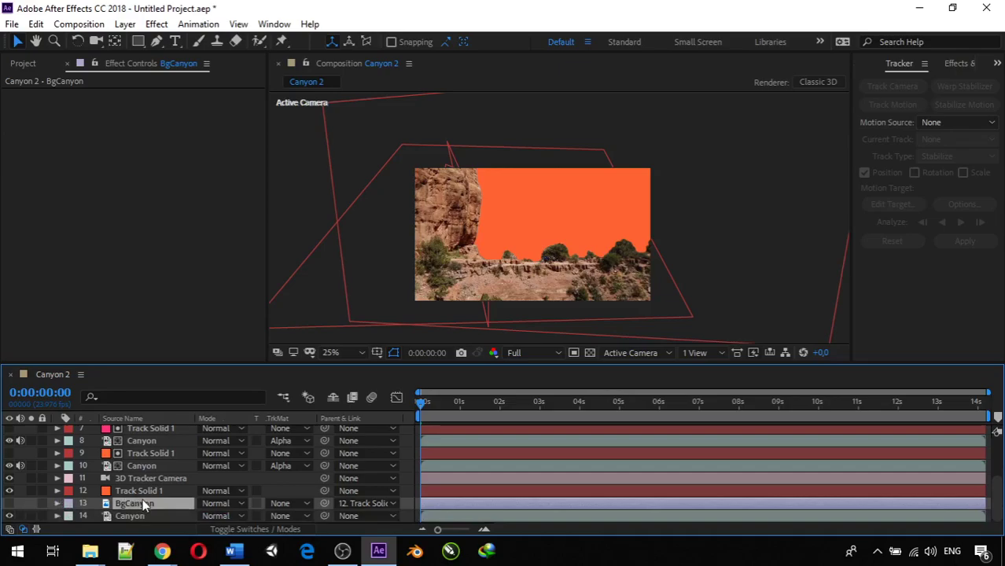
- Turn BgCanyon into a 3D layer using the layer switches
click(247, 530)
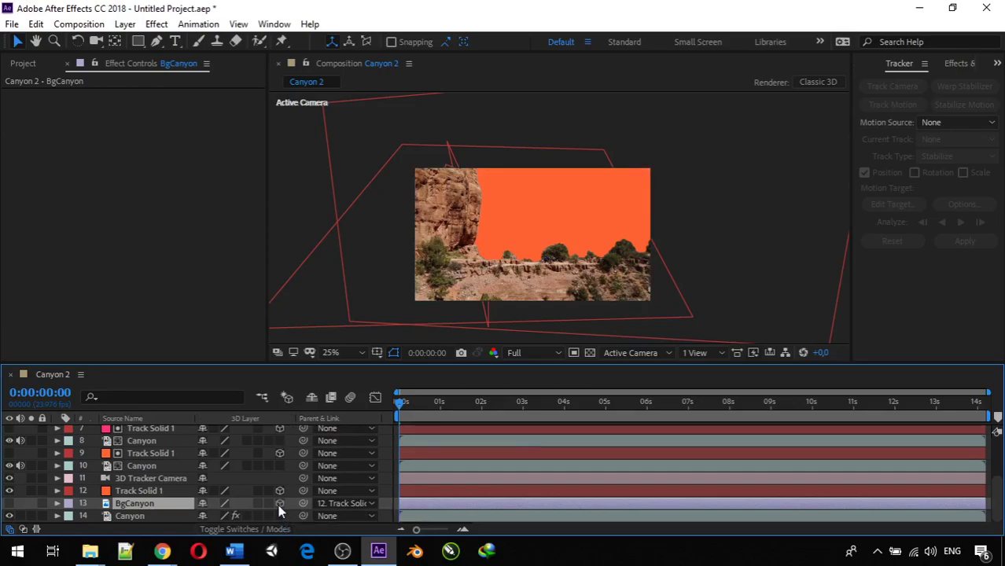
scroll(540, 246, up, 5)
scroll(540, 246, down, 7)
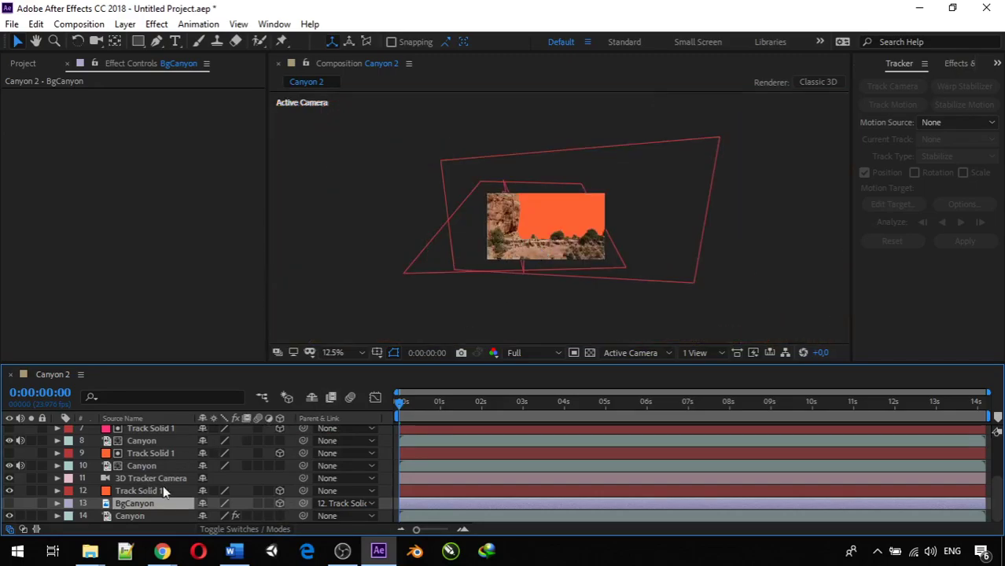
scroll(601, 185, up, 6)
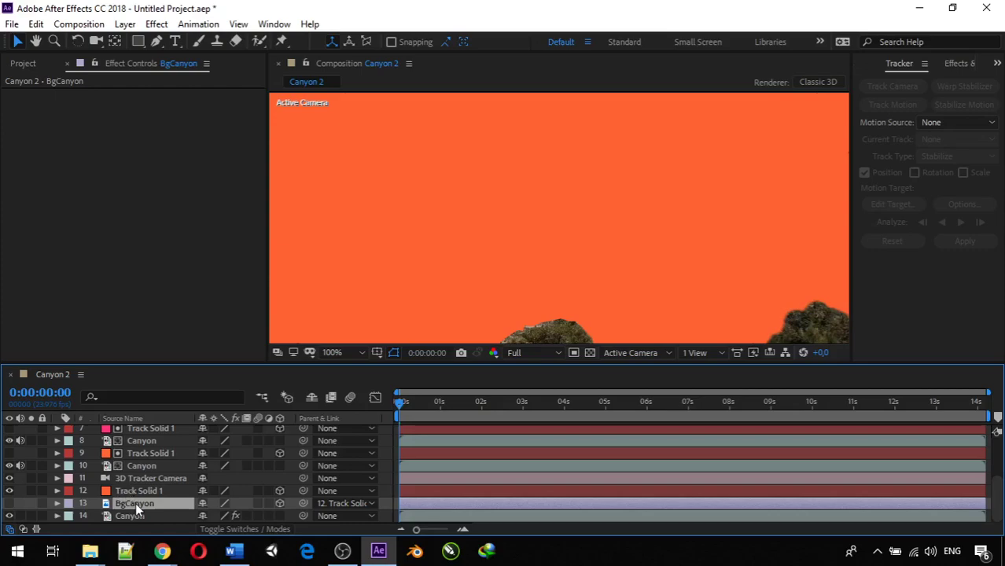
- Enlarge BgCanyon with its linked scale to 100.0, 202.6, 100129.2%, and collapse its properties
click(58, 504)
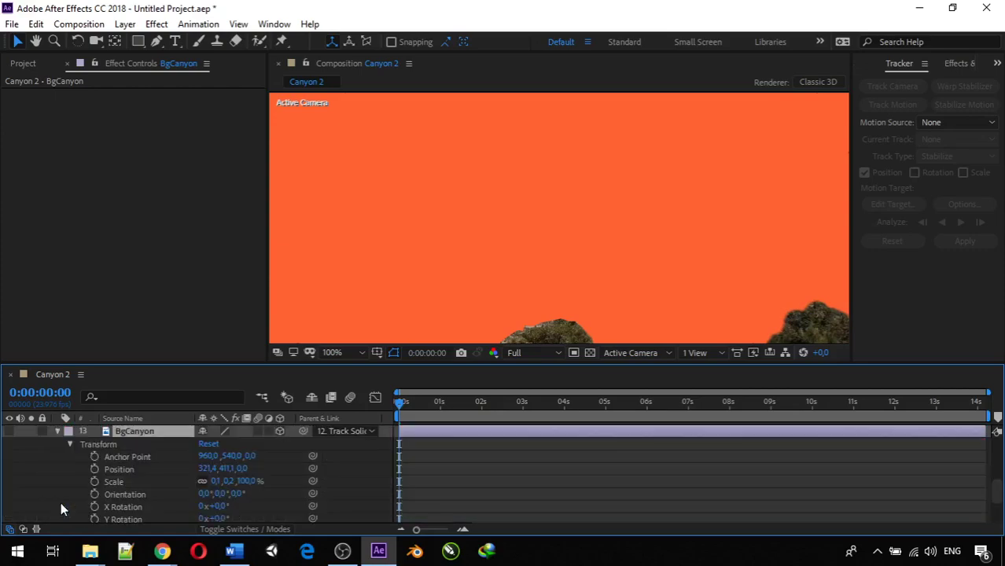
scroll(151, 488, down, 1)
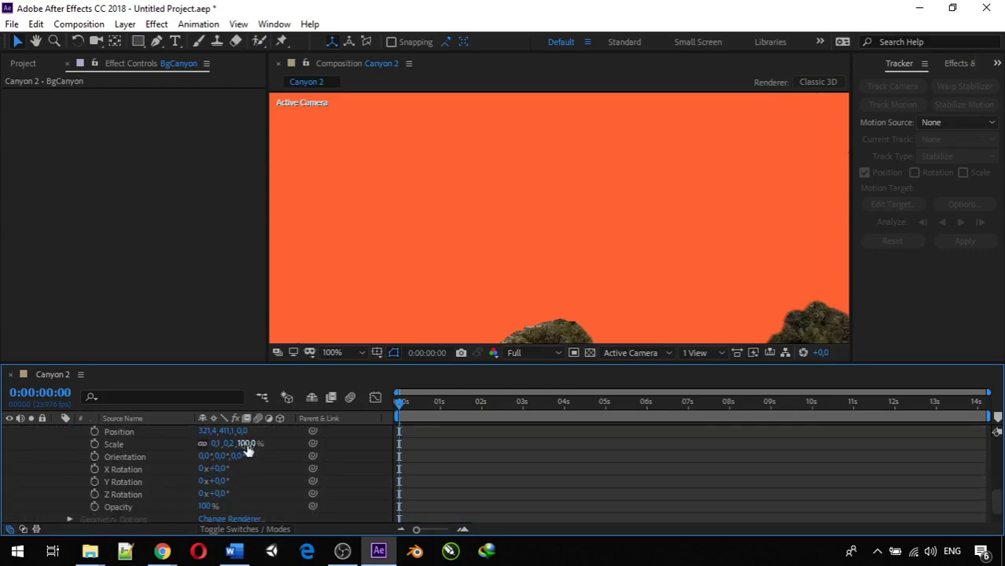
drag(248, 445, 408, 479)
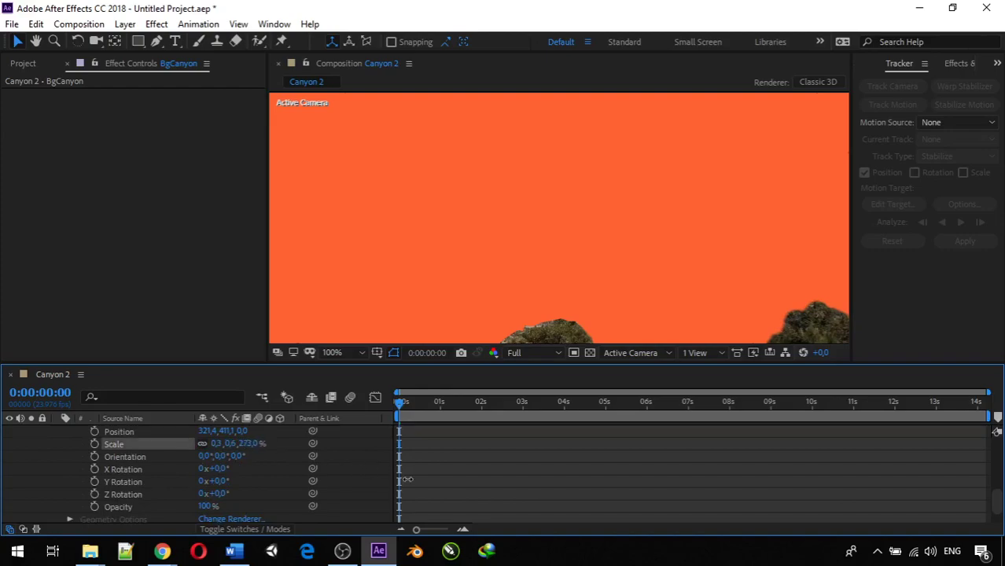
scroll(416, 256, down, 2)
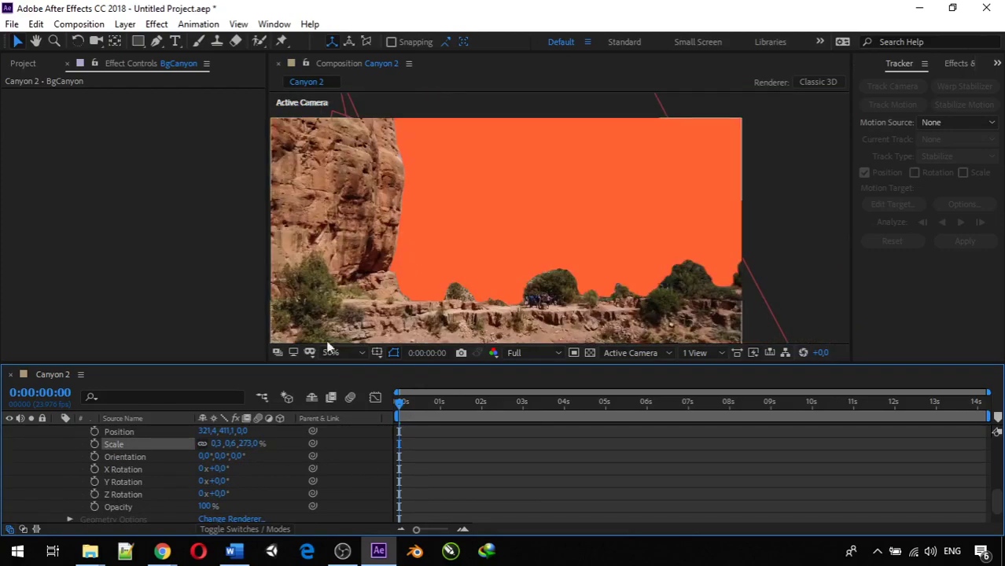
drag(240, 445, 345, 471)
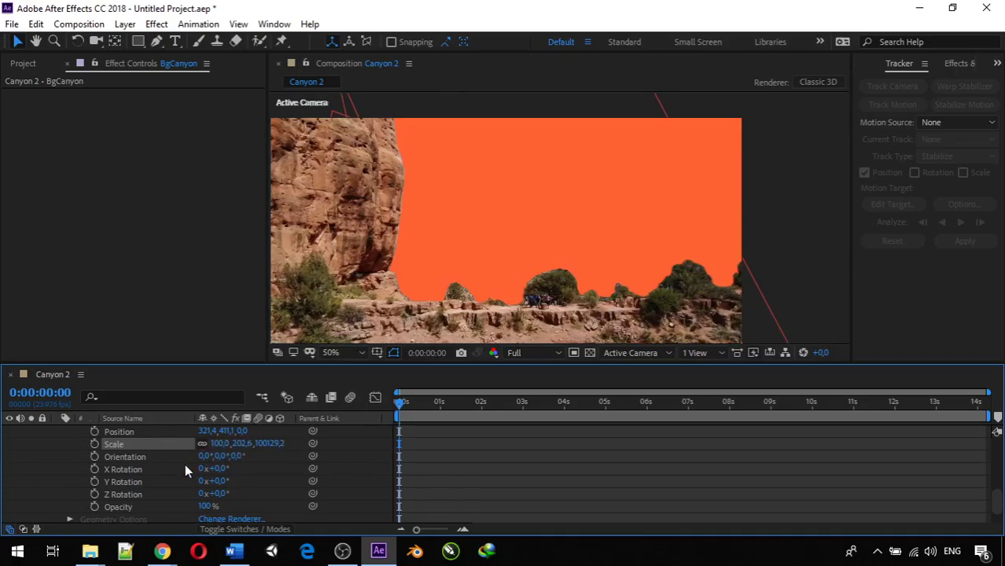
scroll(184, 464, up, 4)
scroll(114, 473, down, 2)
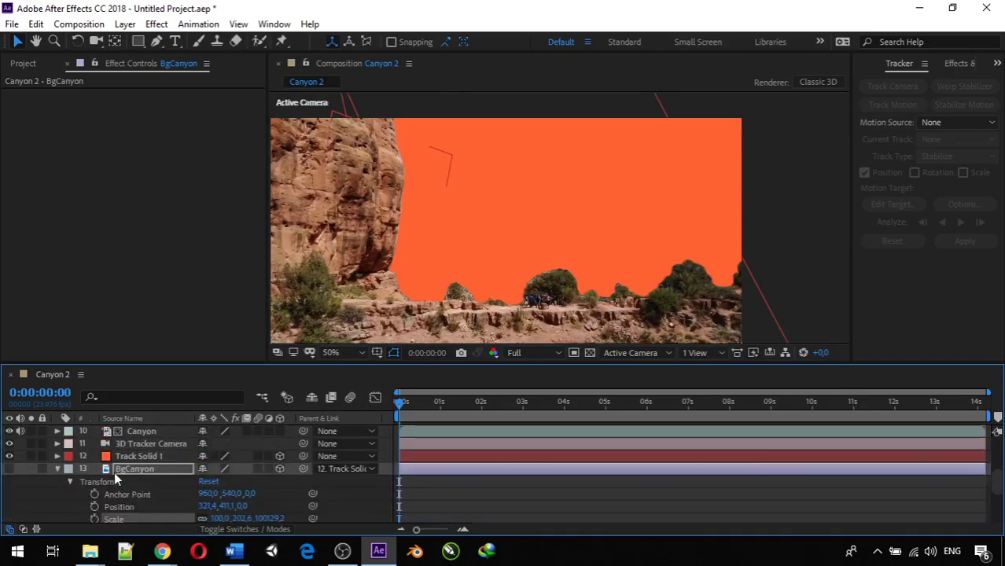
click(58, 468)
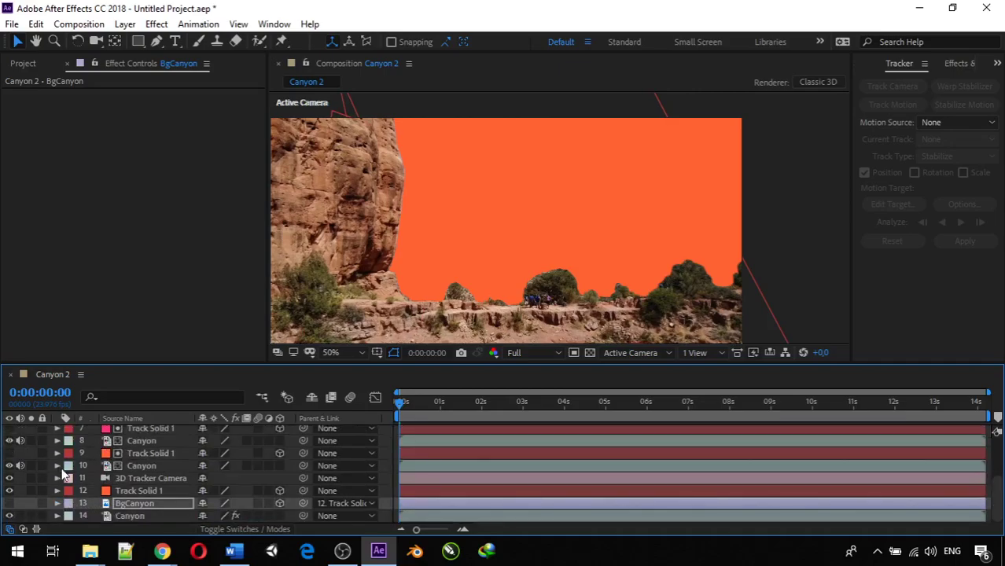
- Set BgCanyon's track matte to Alpha Matte "Track Solid 1"
click(275, 532)
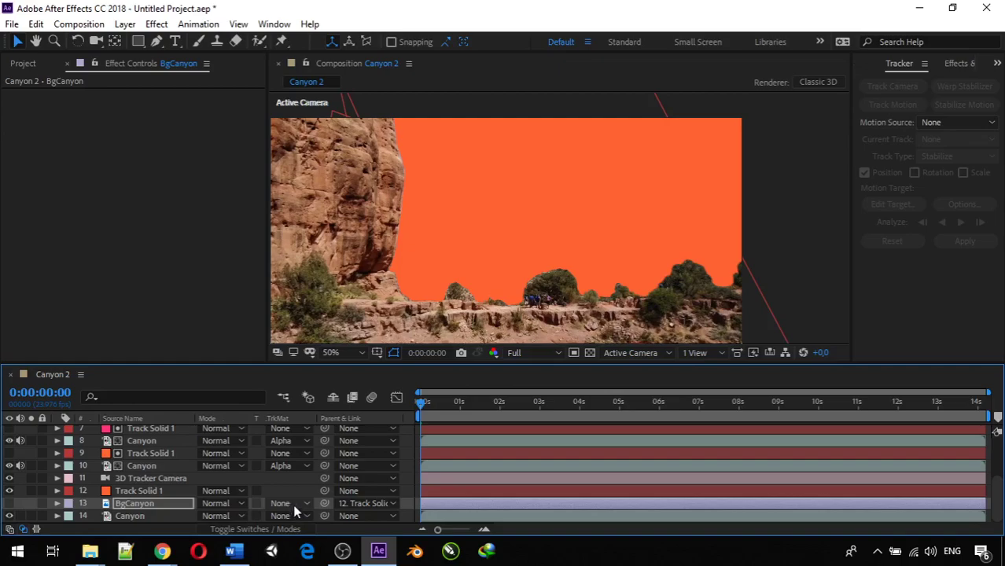
click(292, 504)
click(320, 441)
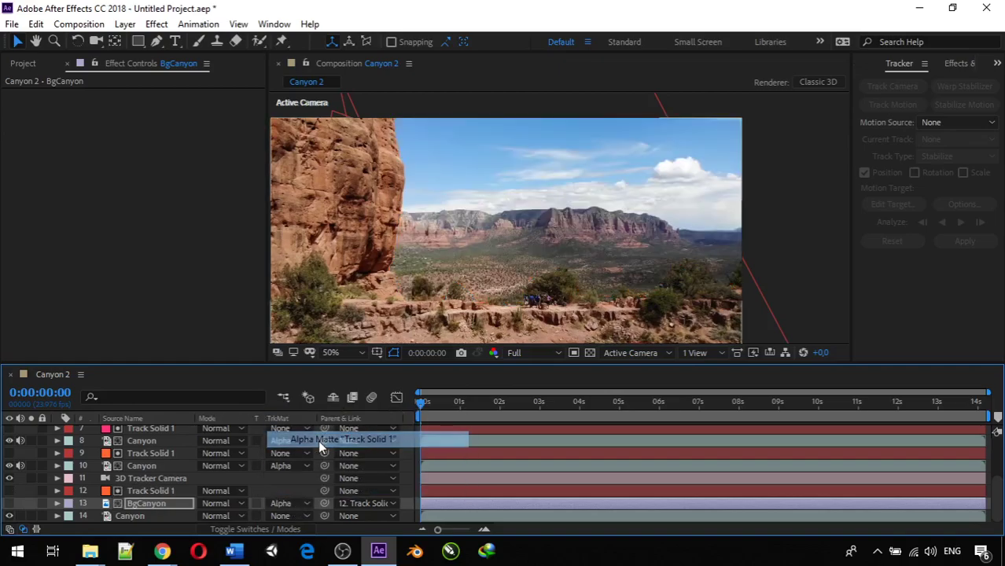
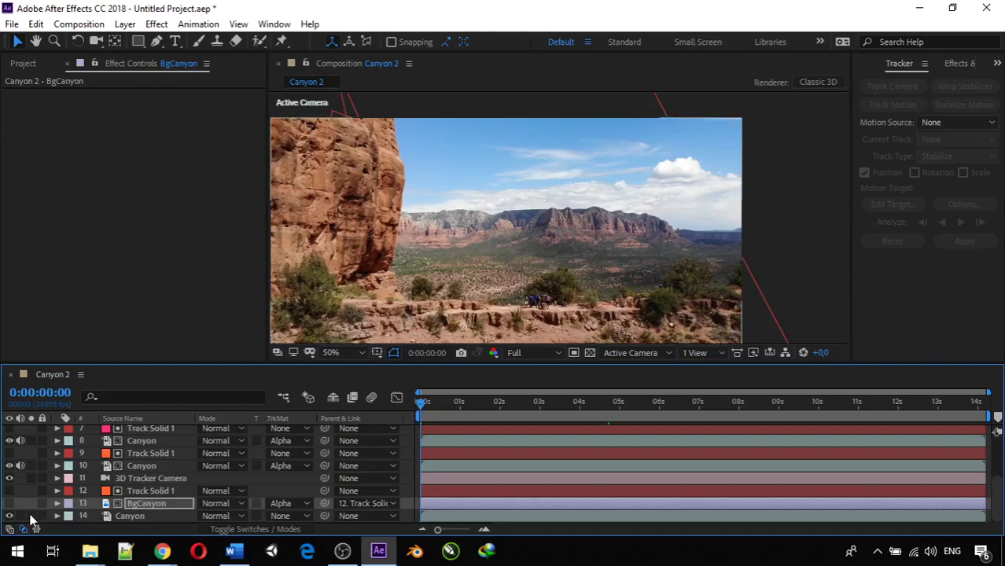
- Hide the original Canyon footage layer beneath BgCanyon
click(10, 517)
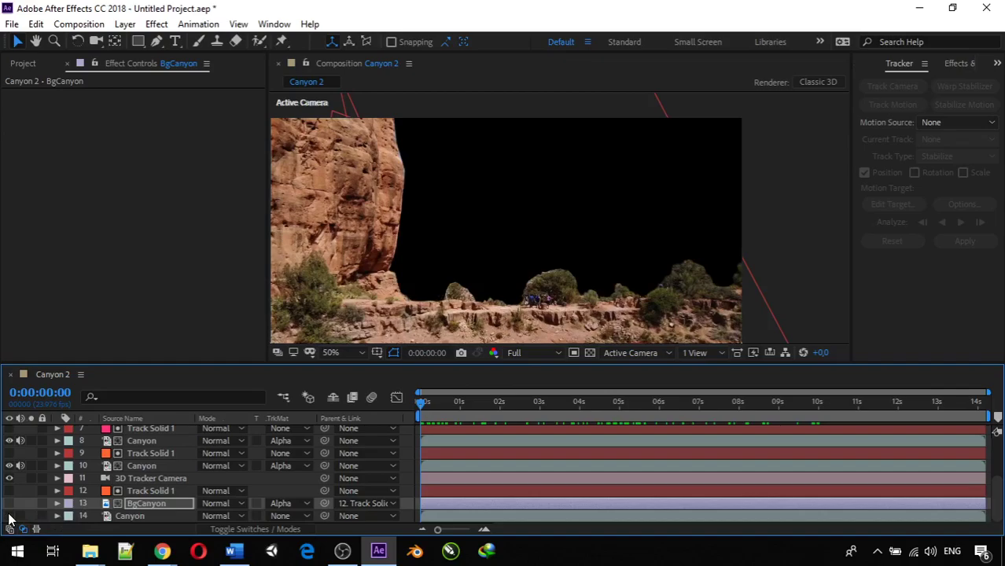
click(9, 516)
click(9, 517)
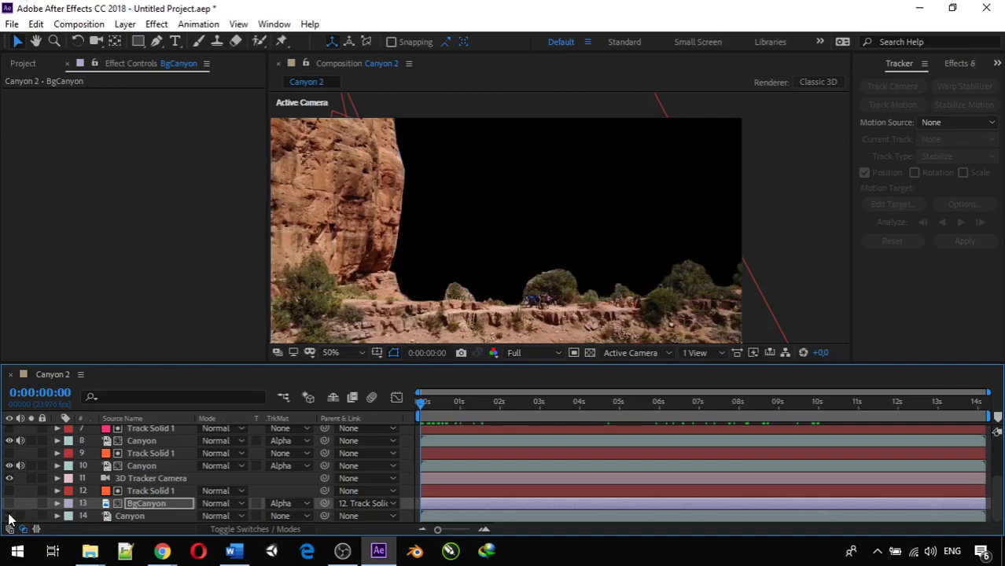
- Enlarge BgCanyon further with its linked scale to about 314.0, 635.9, 314338.4%
double_click(138, 502)
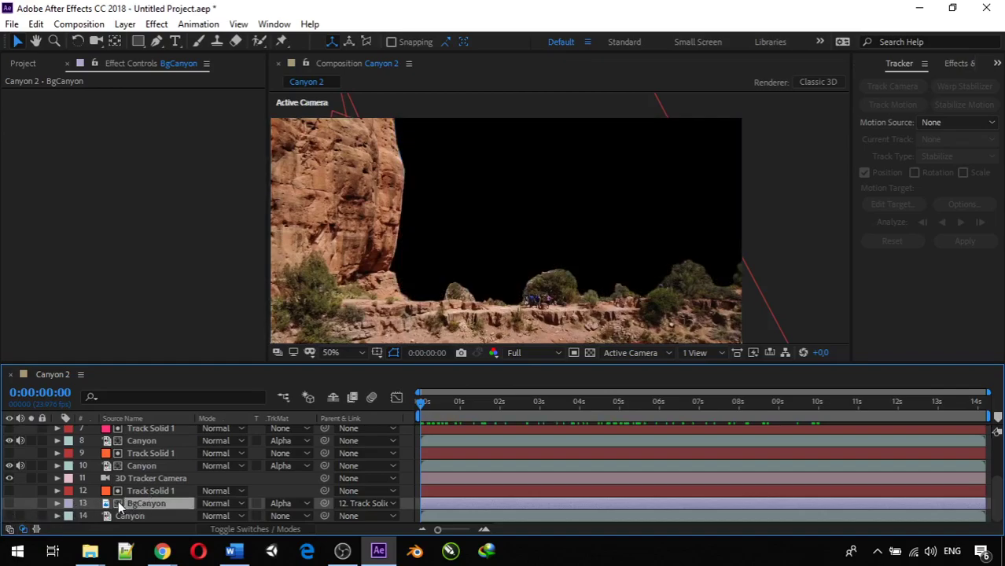
scroll(539, 236, down, 2)
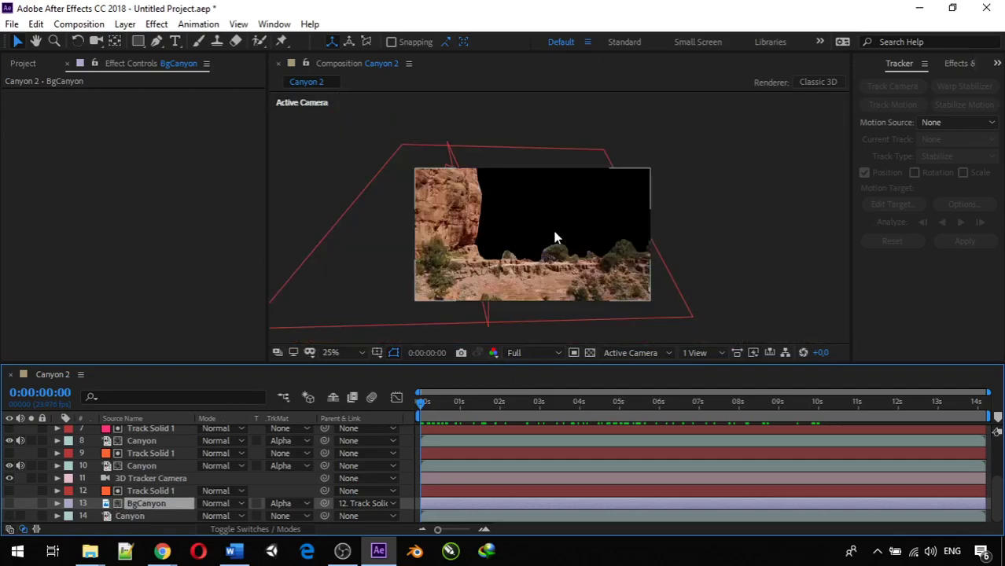
scroll(600, 209, up, 2)
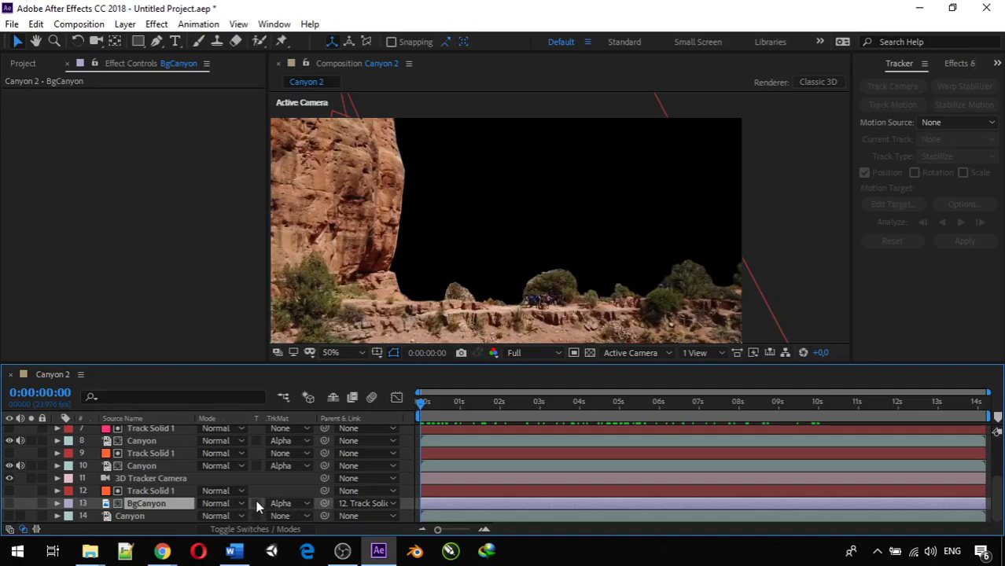
click(58, 503)
click(68, 516)
scroll(102, 484, down, 5)
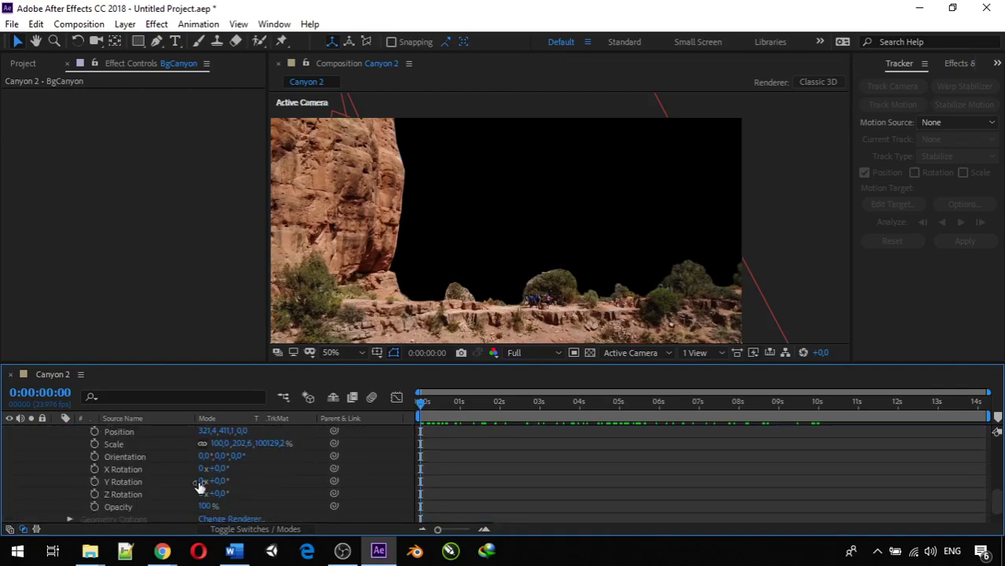
drag(221, 445, 379, 443)
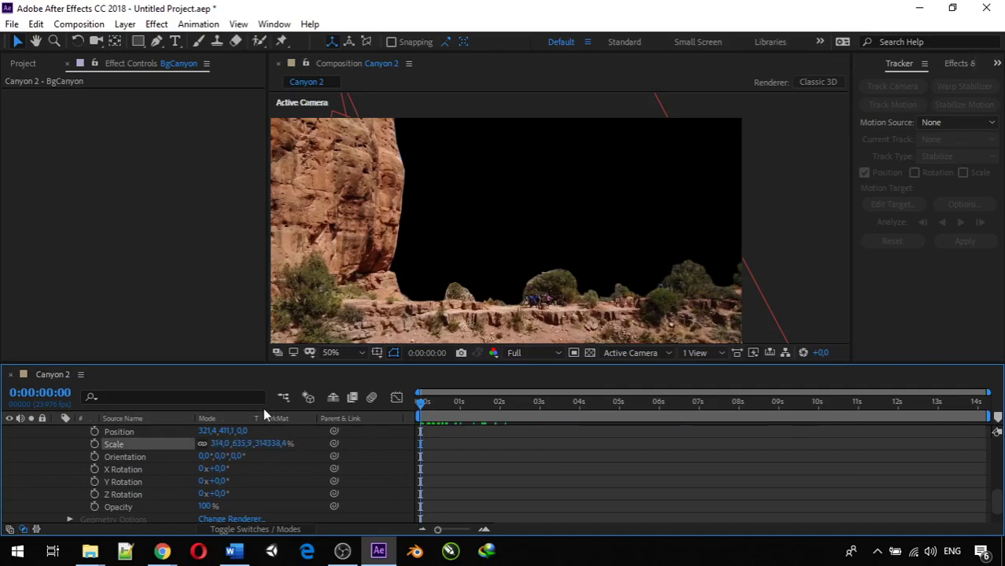
scroll(542, 236, down, 6)
scroll(542, 235, up, 6)
scroll(543, 242, down, 4)
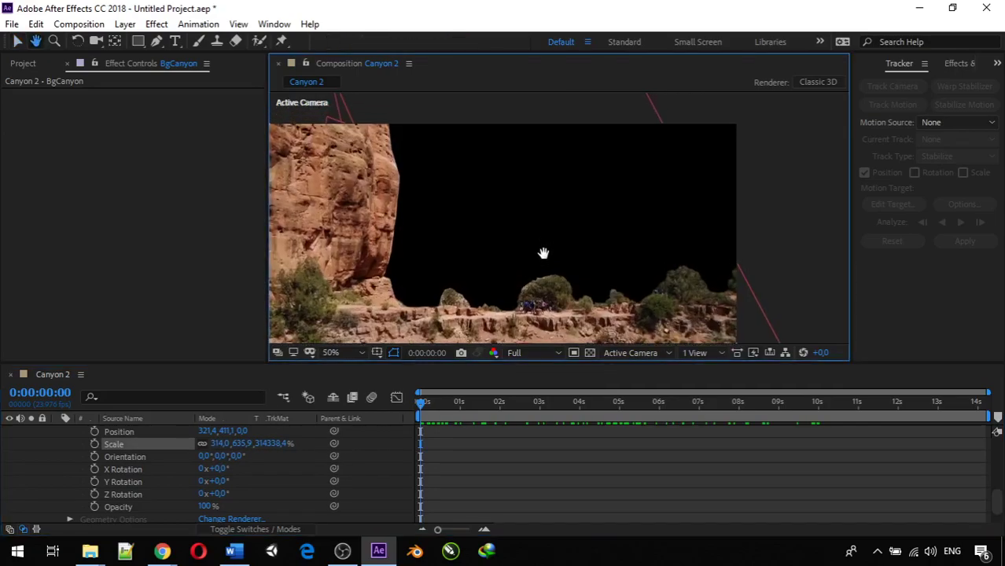
scroll(569, 301, down, 1)
scroll(569, 301, up, 2)
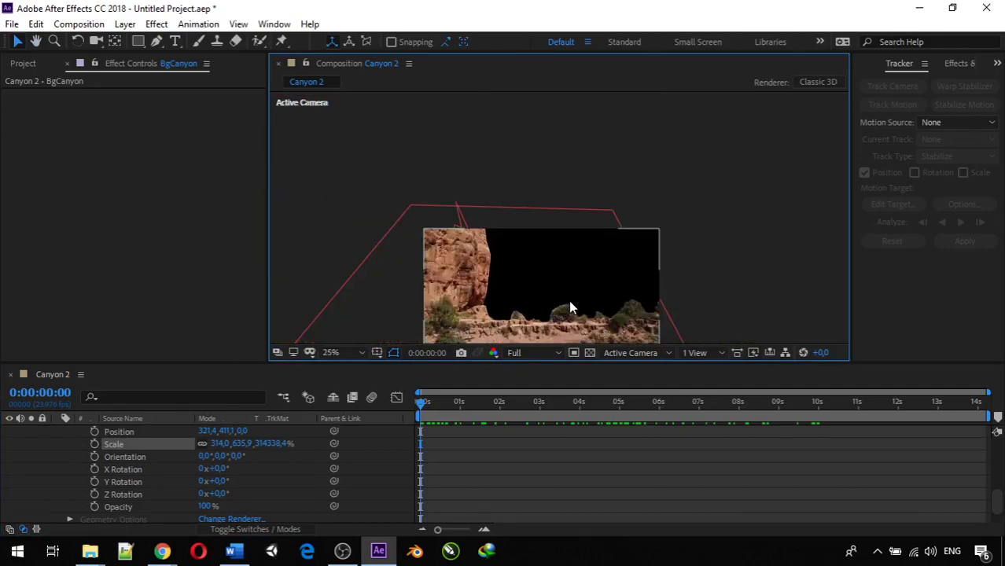
- Move Track Solid 1 and its matted BgCanyon layer together to the top of the layer stack
scroll(168, 471, up, 5)
scroll(167, 473, down, 2)
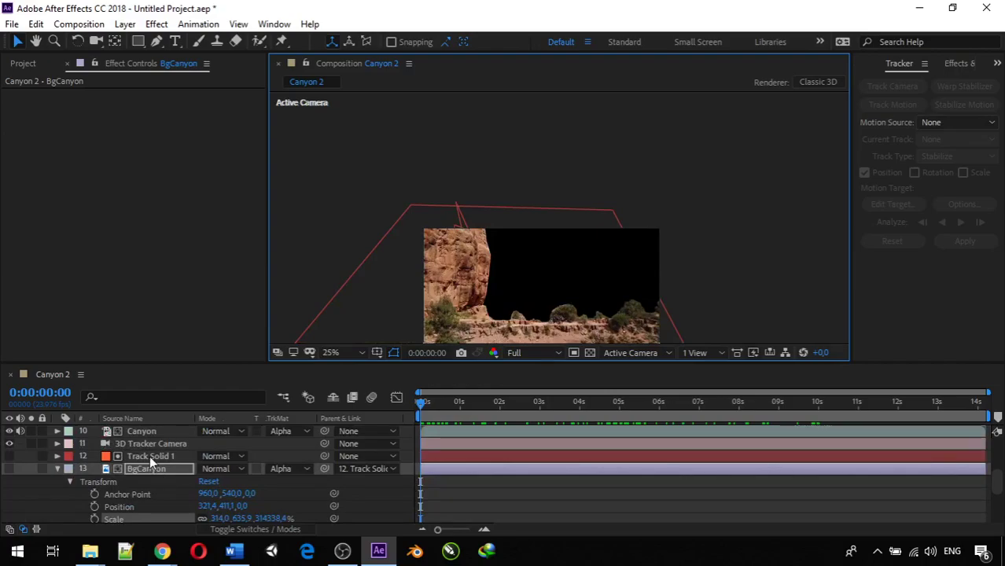
ctrl+click(149, 455)
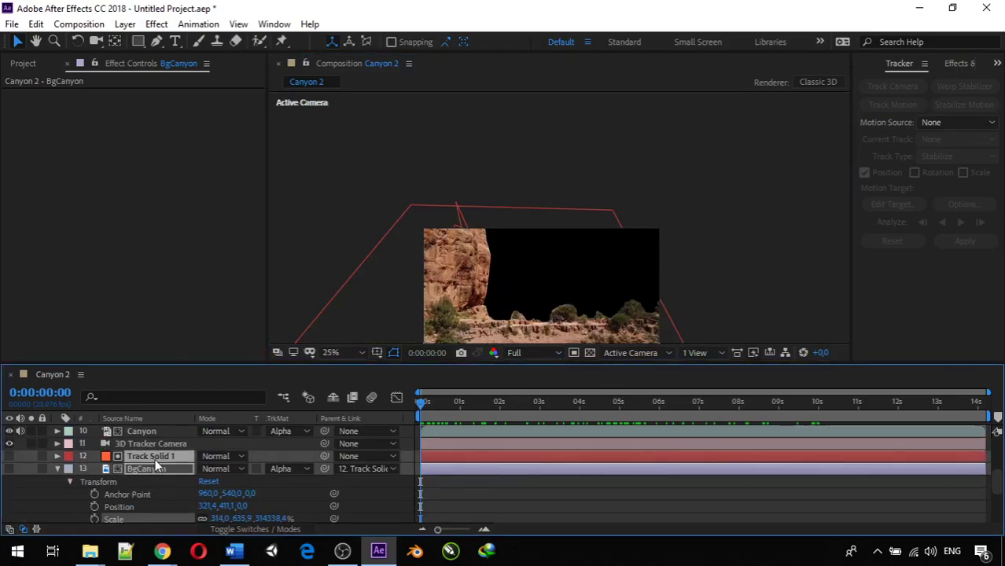
drag(155, 456, 145, 427)
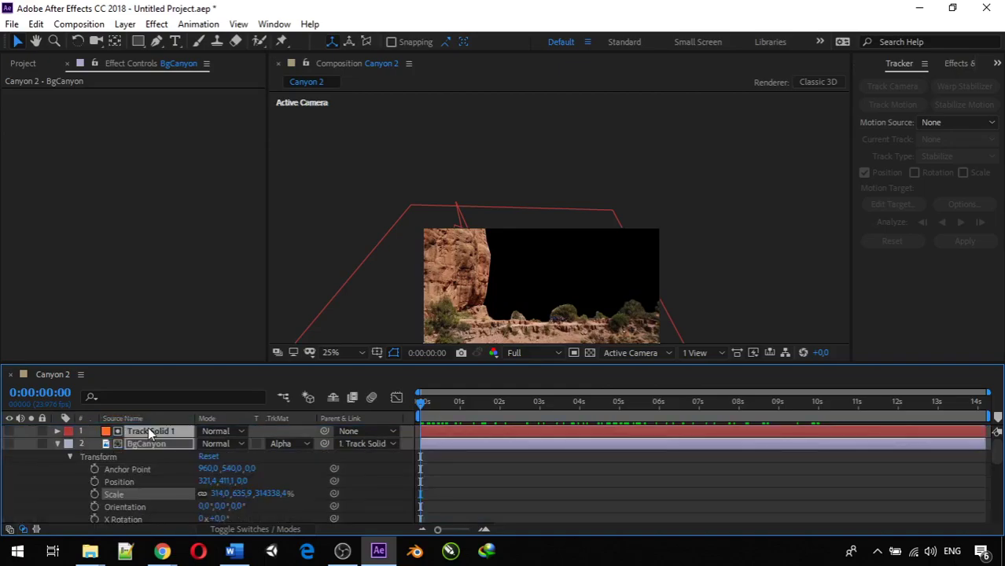
click(173, 444)
click(189, 341)
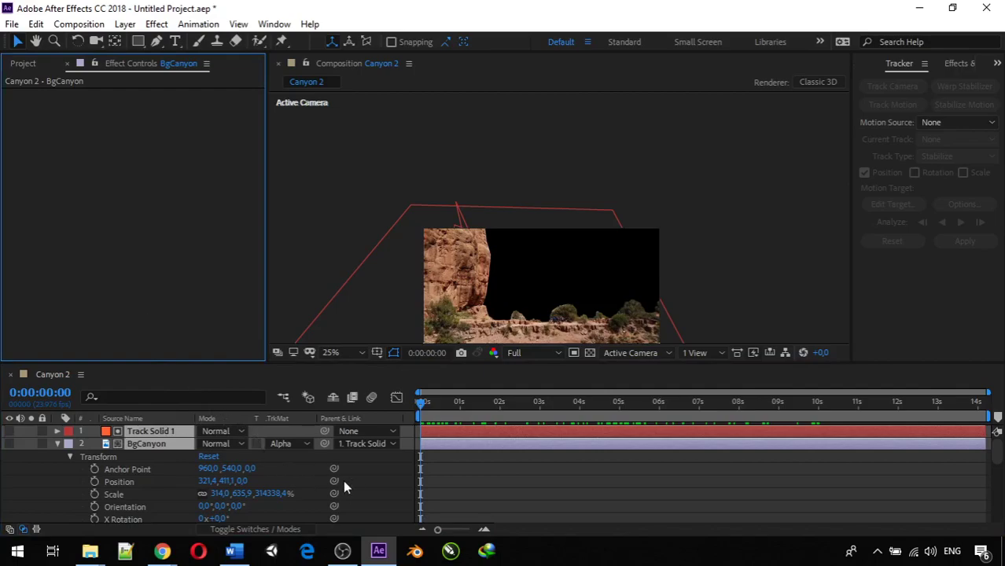
click(374, 483)
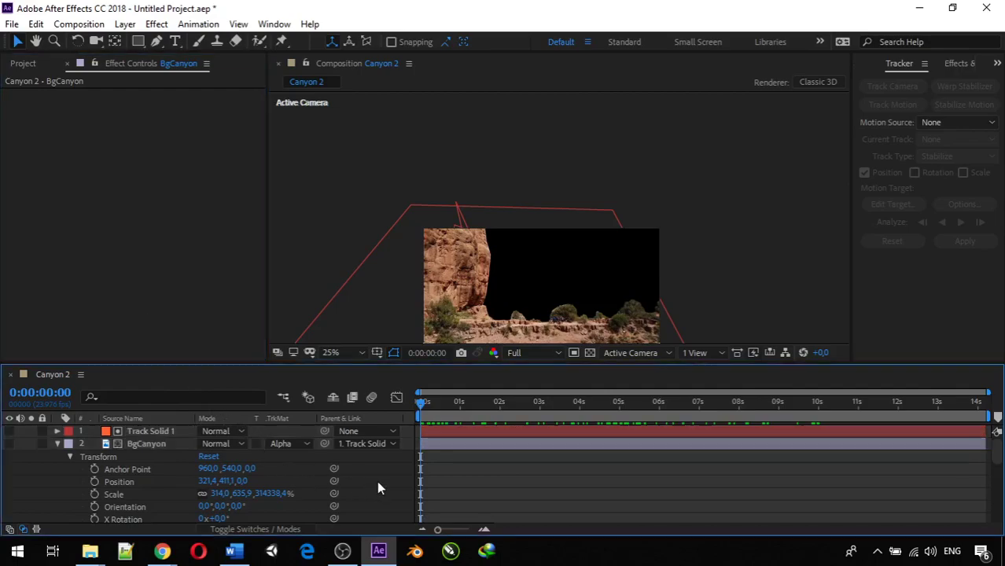
- Try to align BgCanyon with Track Solid 1 by copying the solid's Position values onto BgCanyon's Position
click(175, 444)
scroll(538, 287, down, 1)
scroll(538, 293, up, 2)
scroll(538, 292, down, 1)
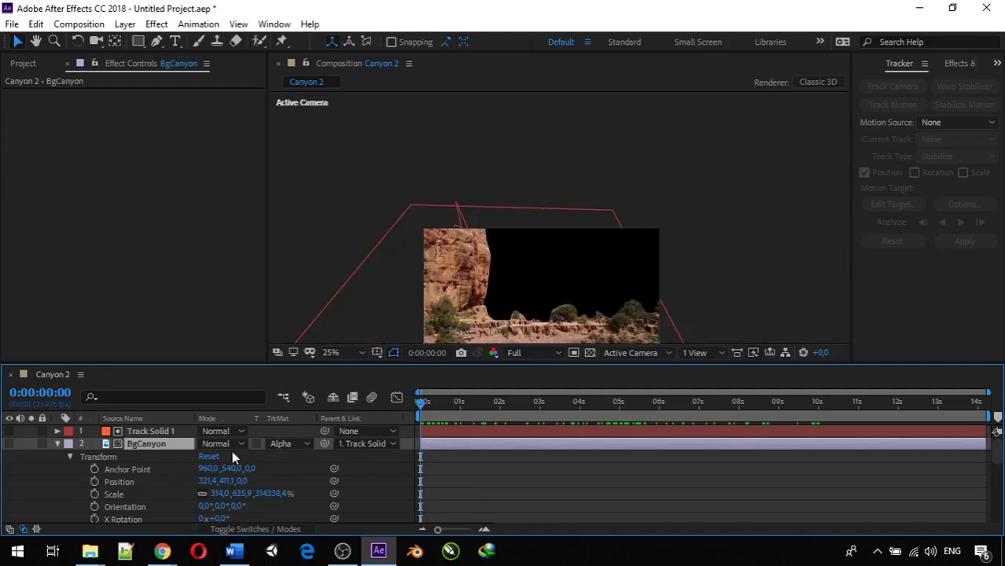
click(58, 432)
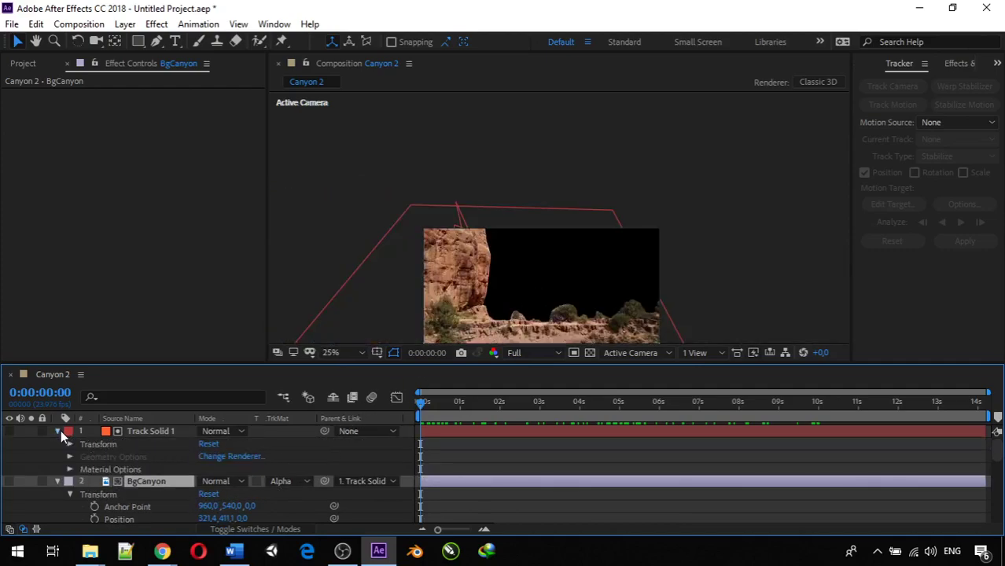
click(69, 444)
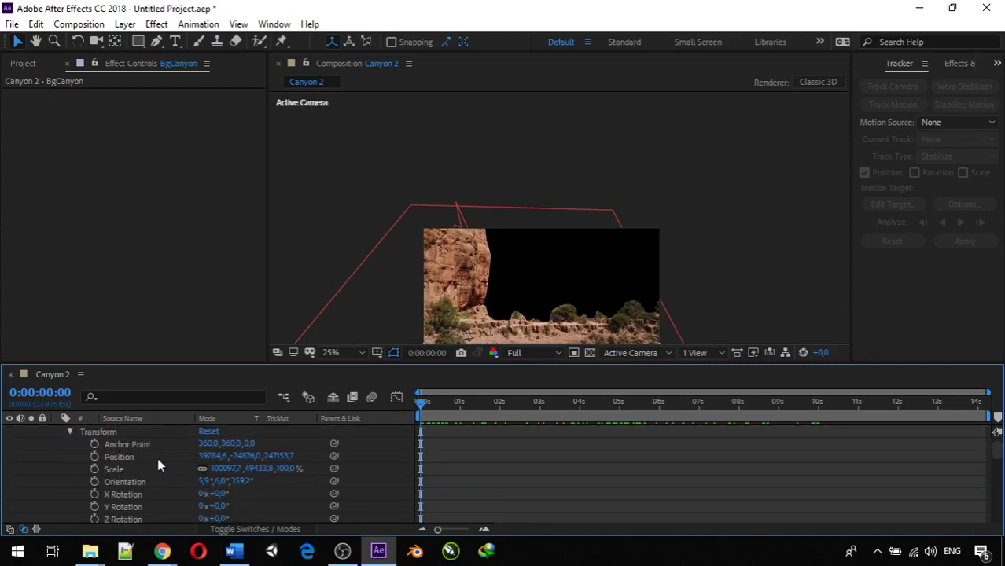
click(119, 457)
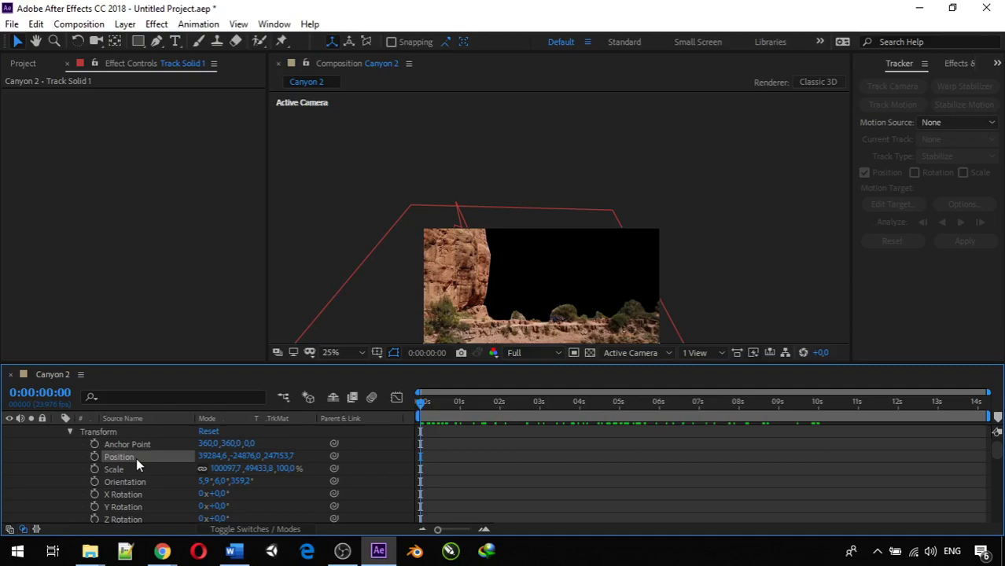
scroll(82, 449, down, 5)
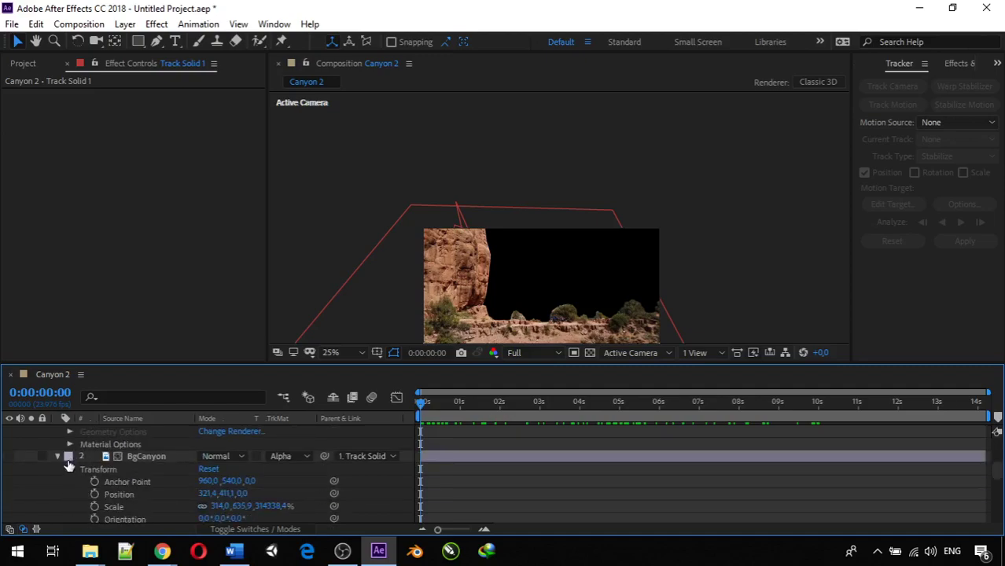
click(163, 495)
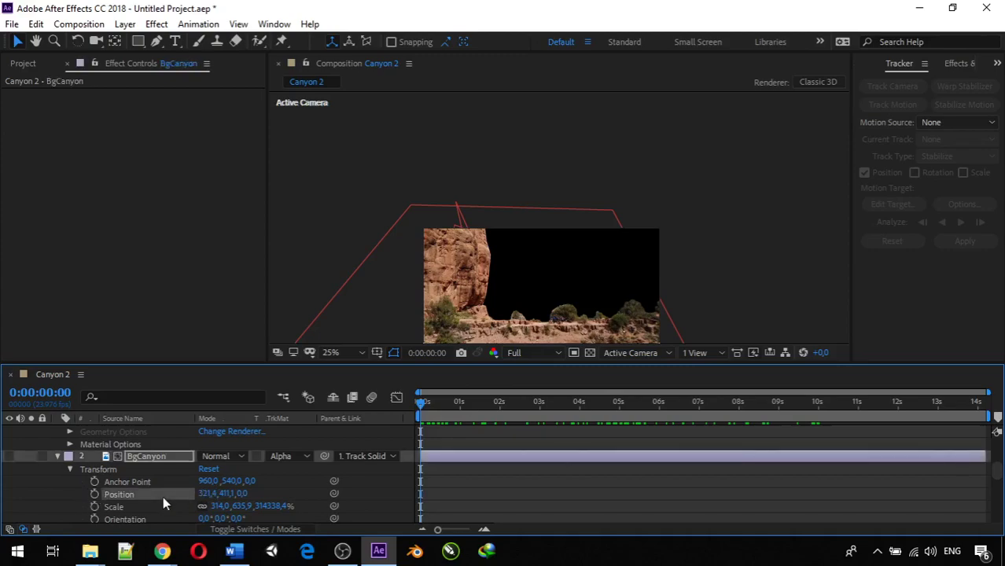
key(ctrl+v)
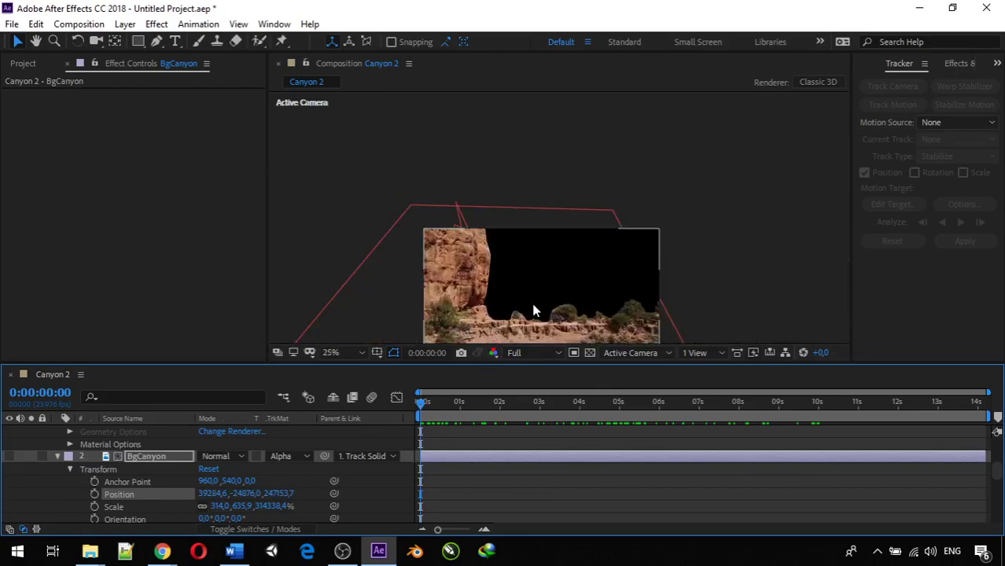
click(533, 310)
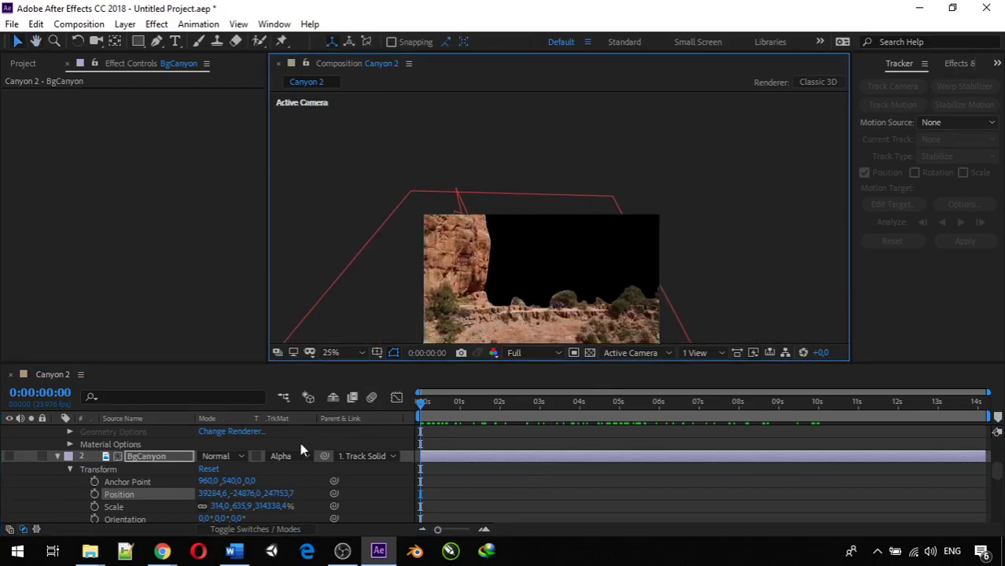
- Set BgCanyon's Position to 0, 0, 0 and check its placement in the composition
click(213, 493)
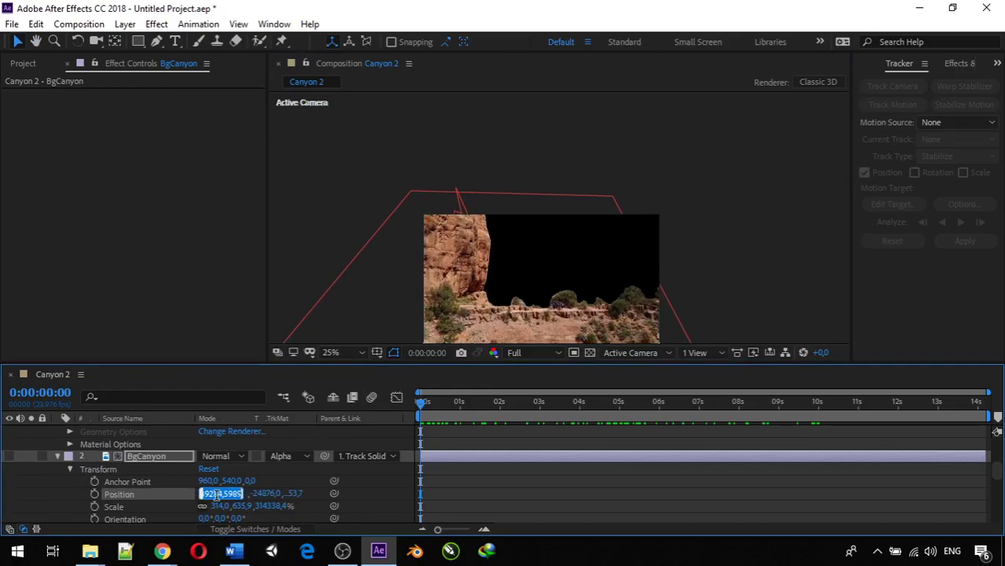
text(0)
click(273, 493)
text(0)
click(226, 493)
text(0)
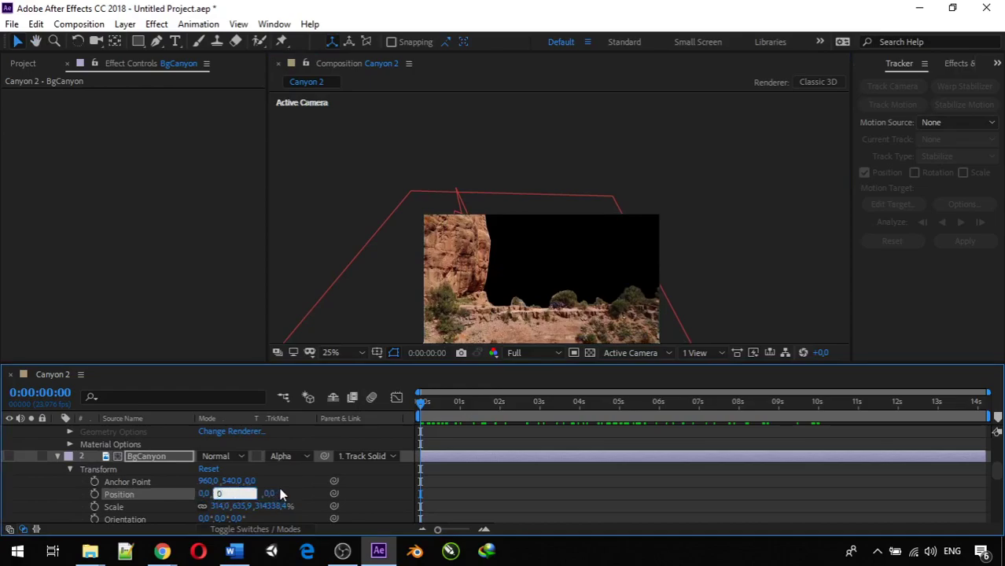
key(Return)
scroll(458, 338, down, 1)
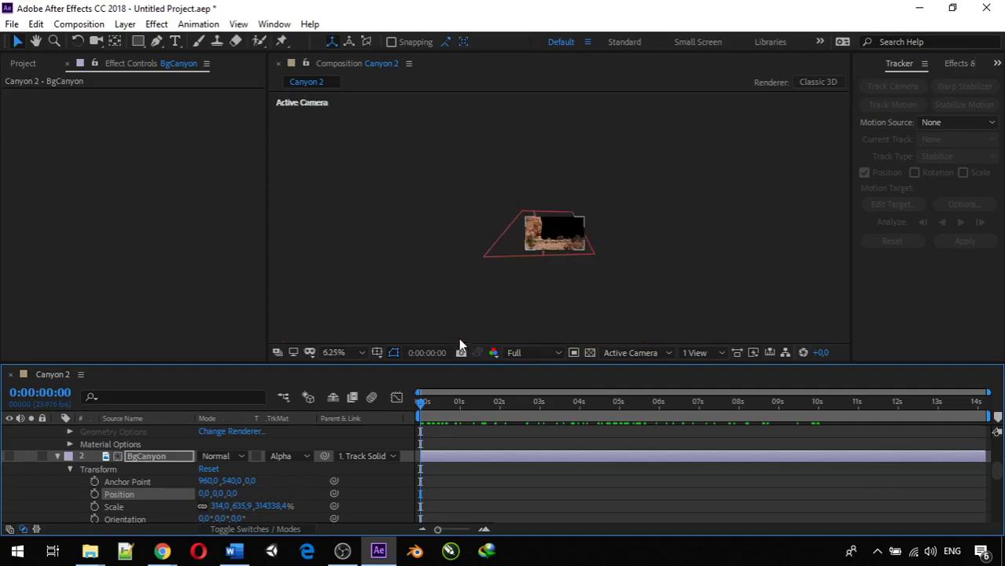
- Delete the topmost Track Solid 1 and its matted BgCanyon layer from the Canyon 2 composition
scroll(464, 334, up, 2)
scroll(473, 334, down, 2)
scroll(472, 334, up, 2)
scroll(473, 334, down, 1)
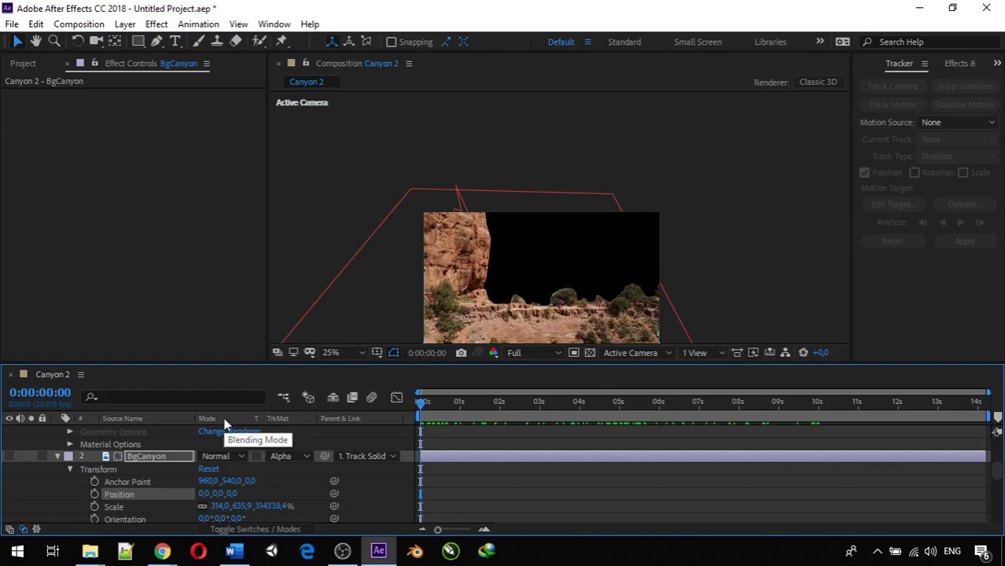
scroll(147, 446, up, 4)
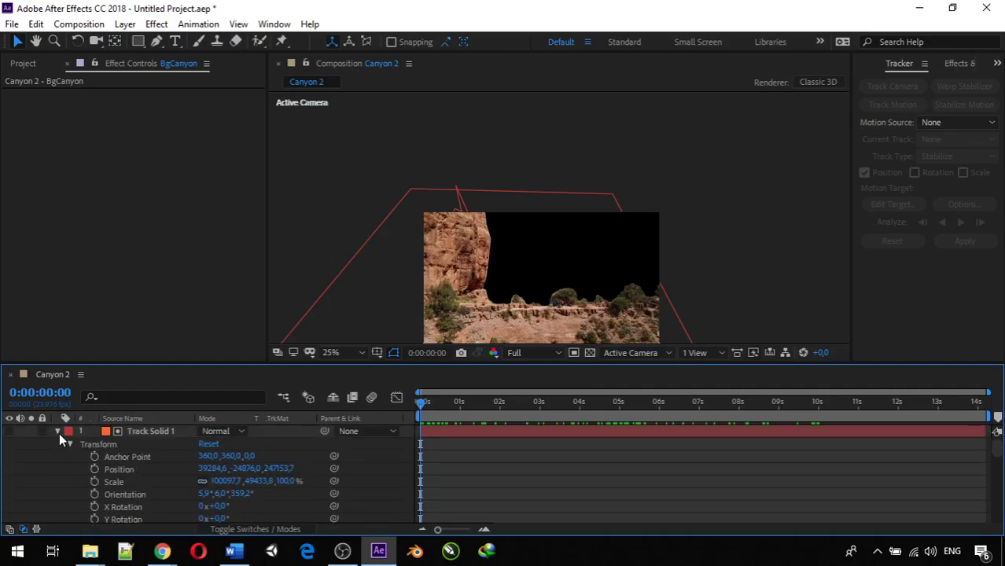
click(59, 432)
click(55, 444)
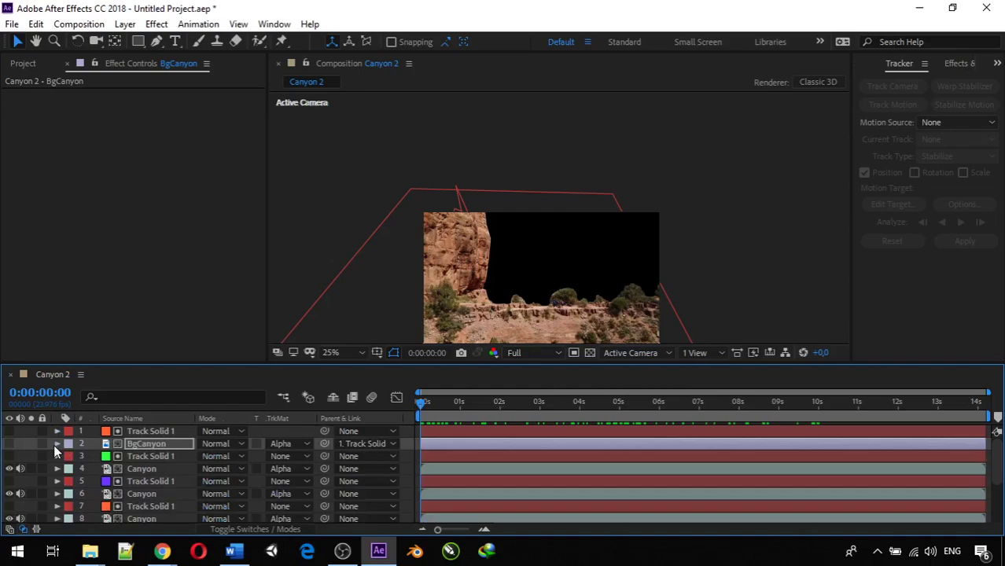
click(147, 431)
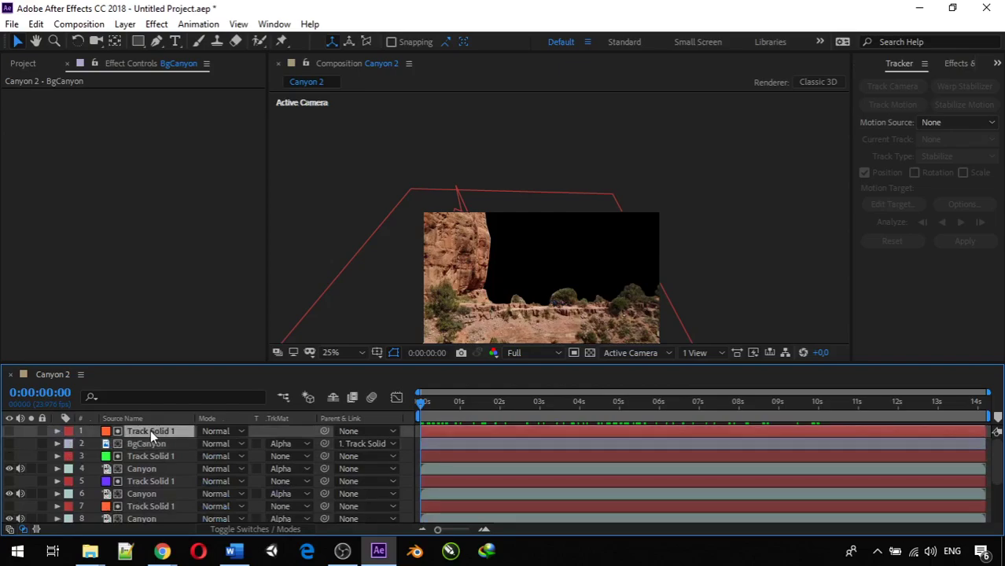
ctrl+click(156, 440)
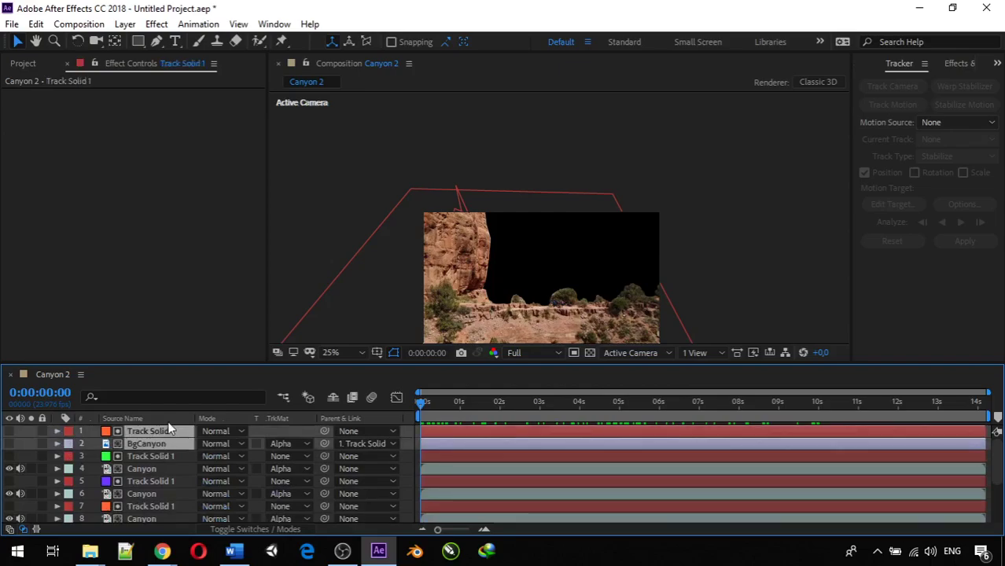
key(Delete)
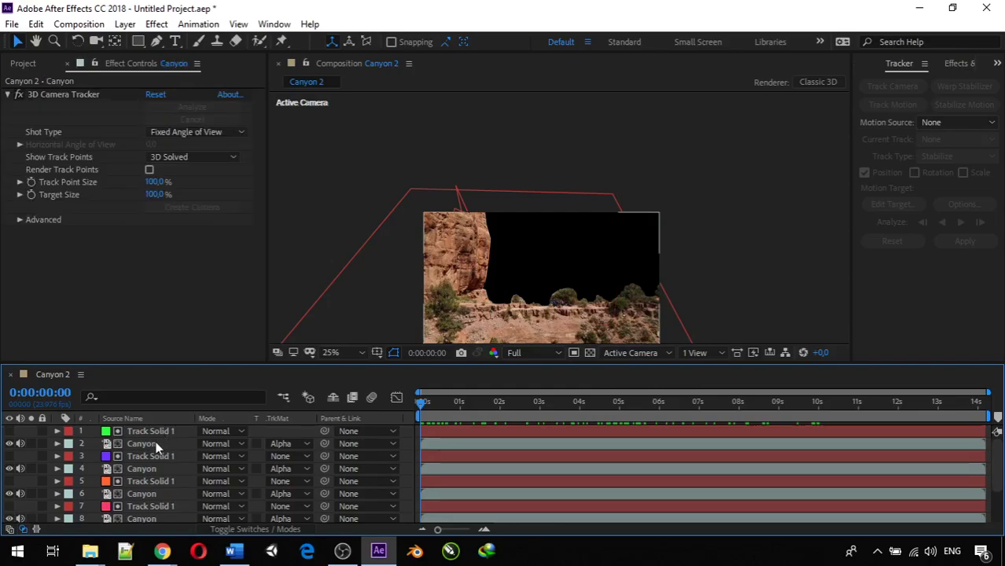
- Make the original Canyon layer beneath 3D Tracker Camera visible and display its 3D Camera Tracker points
scroll(155, 441, down, 2)
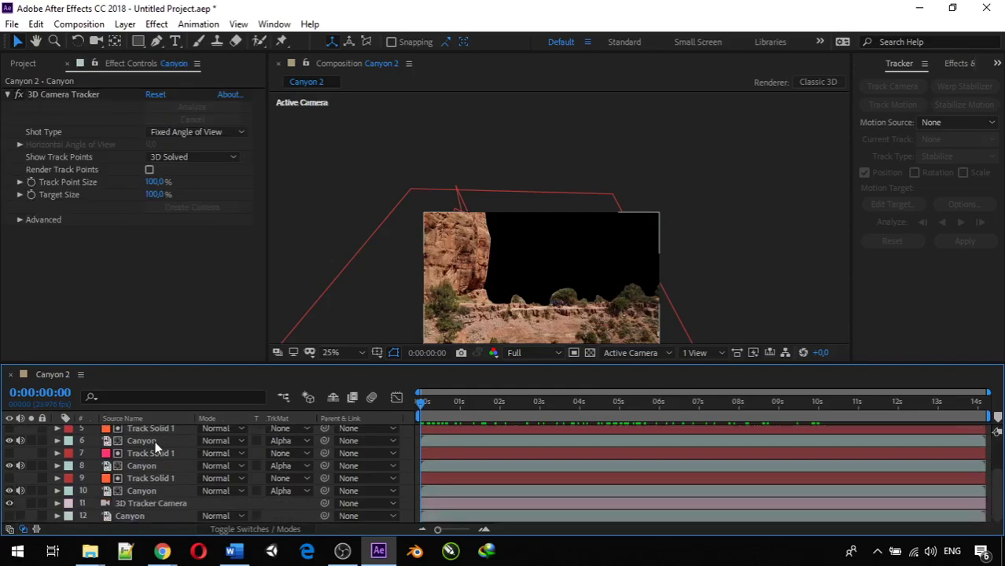
click(125, 516)
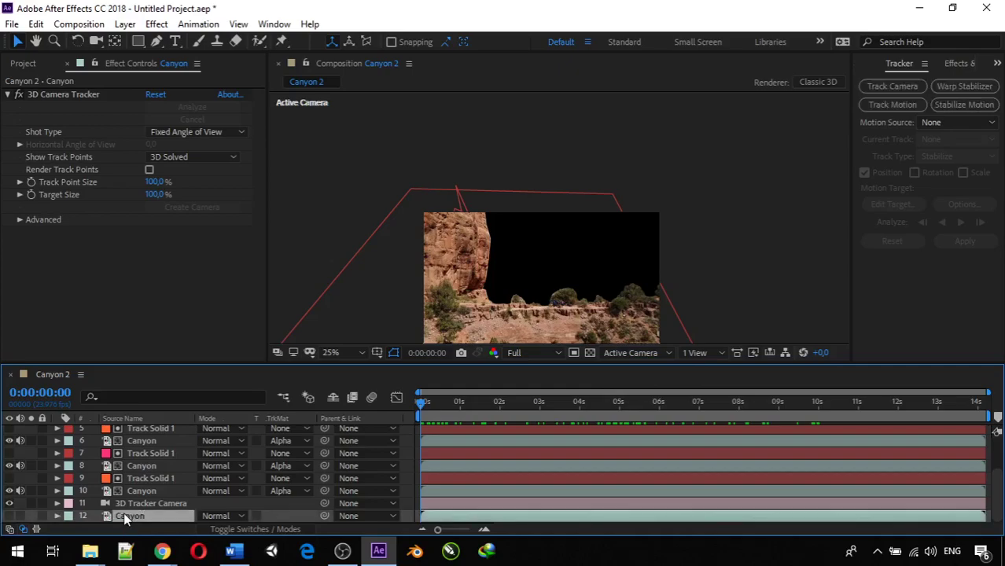
click(10, 515)
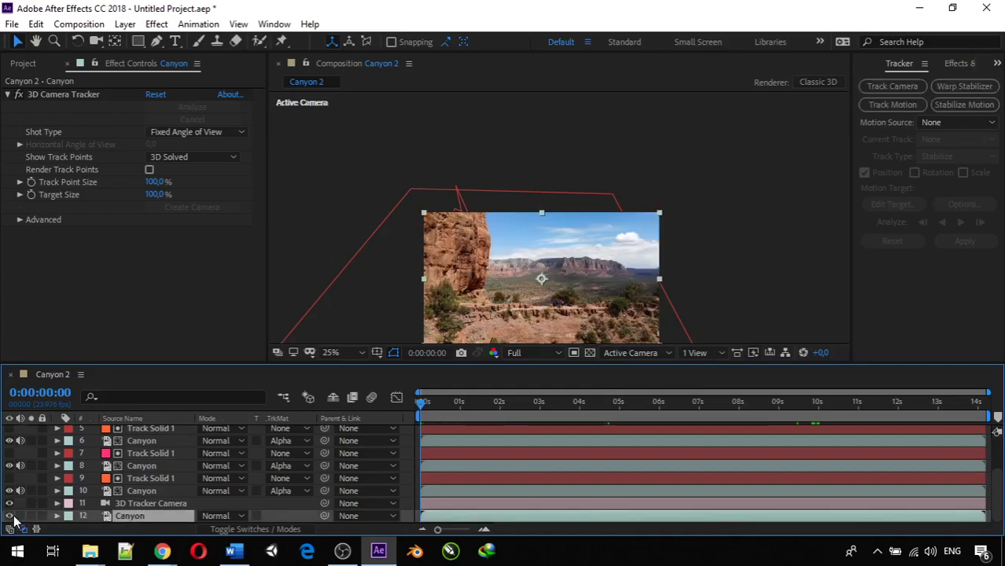
click(149, 171)
click(150, 171)
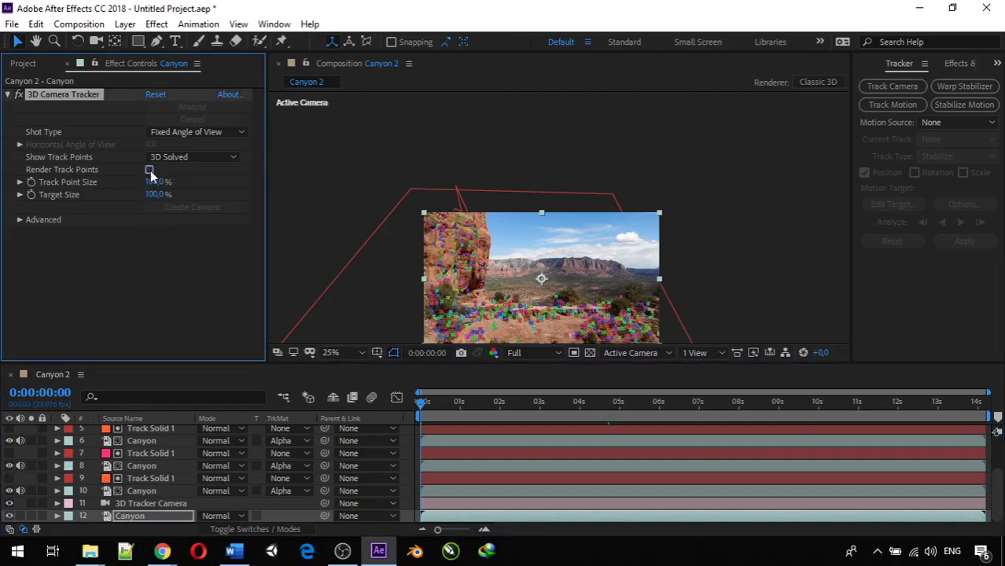
- Create a track null on the distant central mesa from the 3D Camera Tracker points
scroll(502, 264, up, 5)
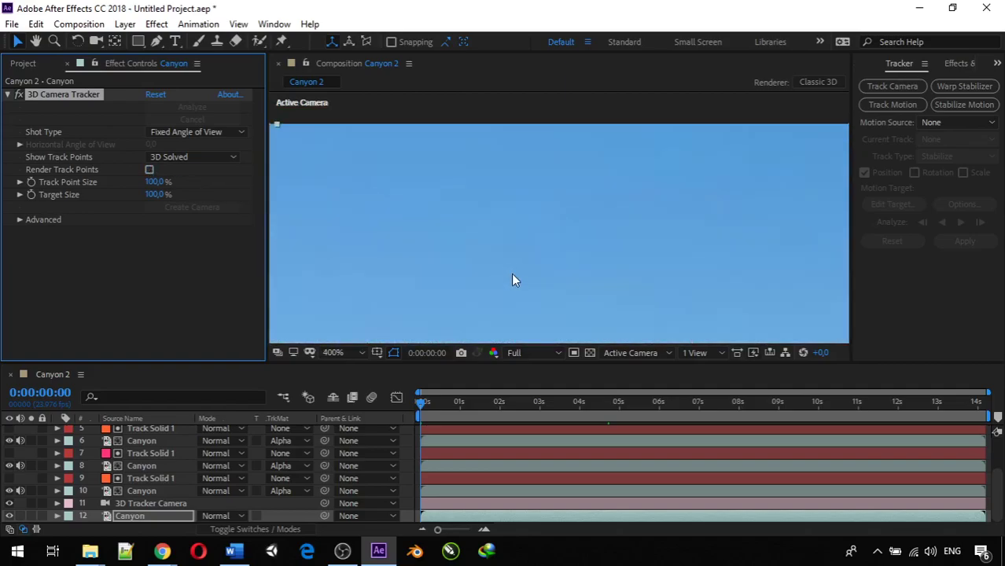
scroll(508, 270, down, 4)
scroll(539, 294, up, 6)
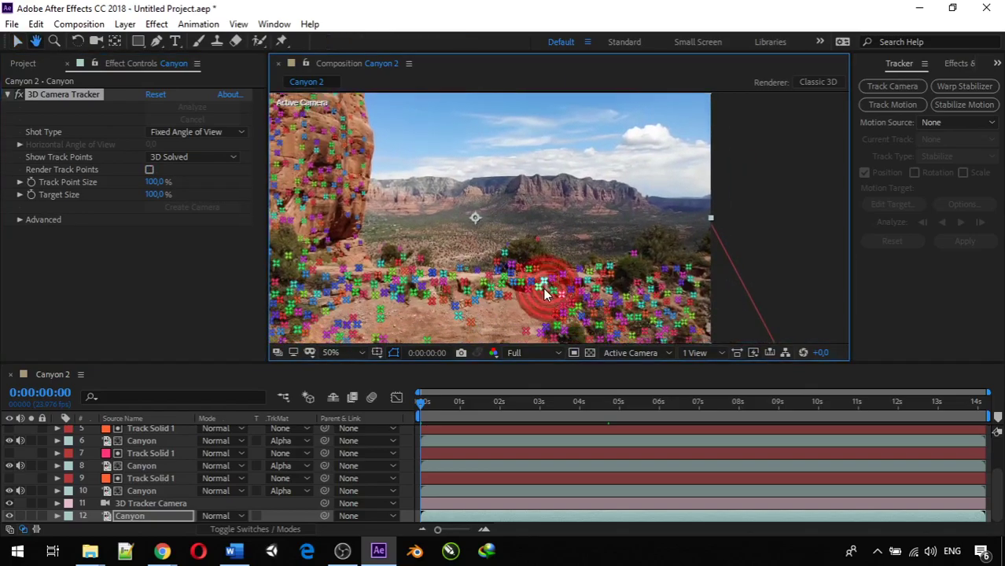
key(h)
drag(523, 224, 418, 475)
key(v)
scroll(457, 277, down, 4)
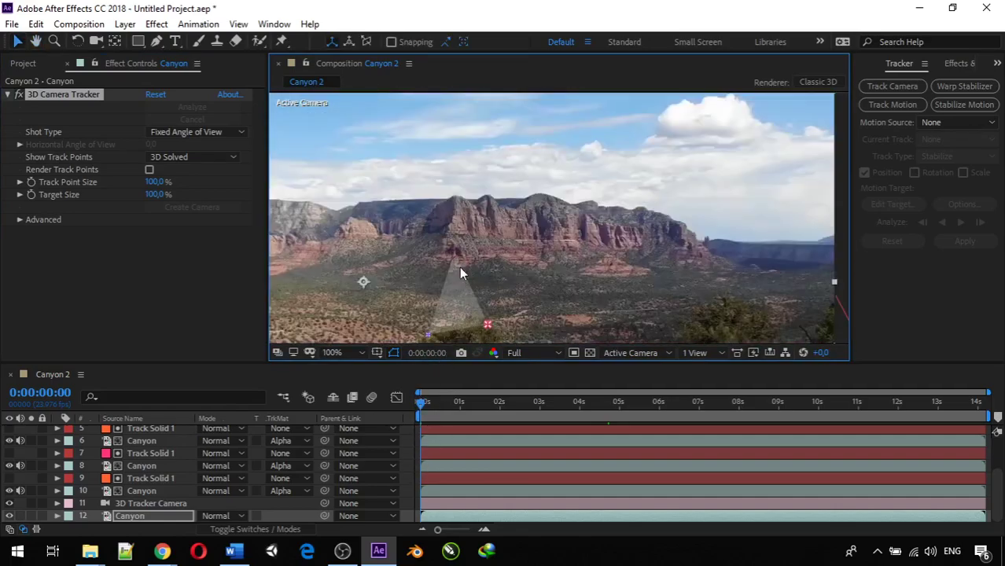
right_click(467, 225)
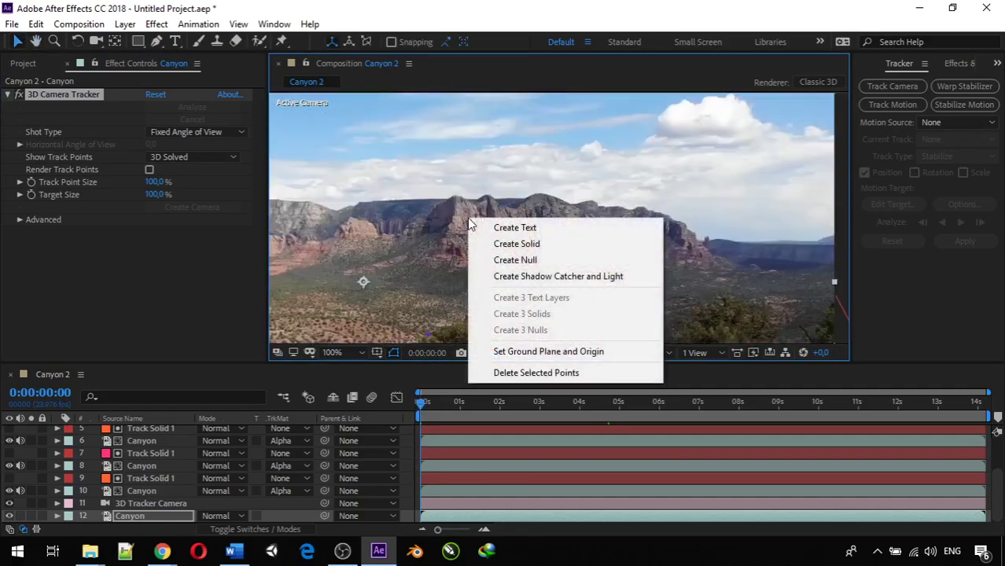
click(481, 260)
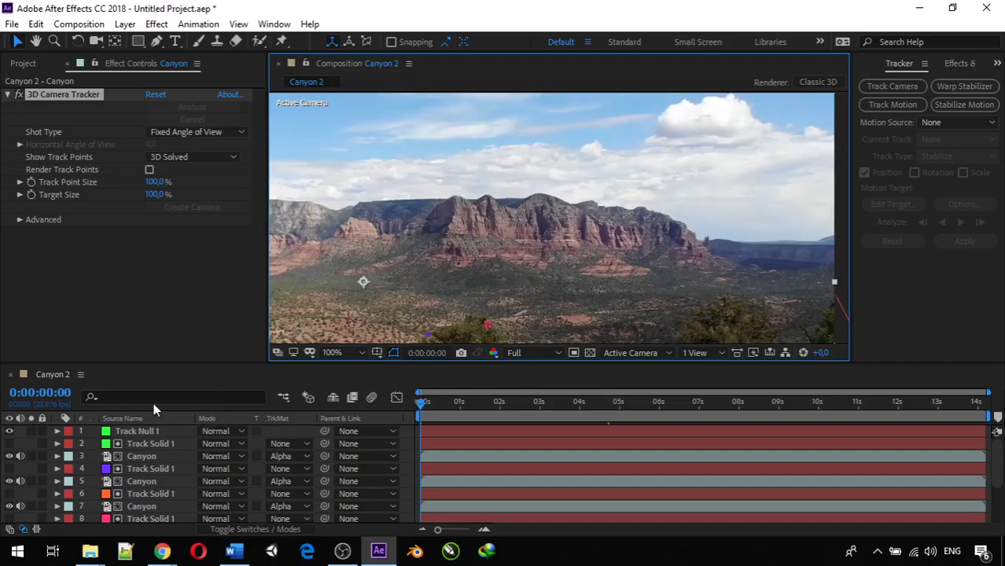
- Place Track Null 1 directly below the lowest Track Solid 1 and add BgCanyon from the project beneath the null
scroll(167, 449, down, 1)
scroll(161, 437, up, 1)
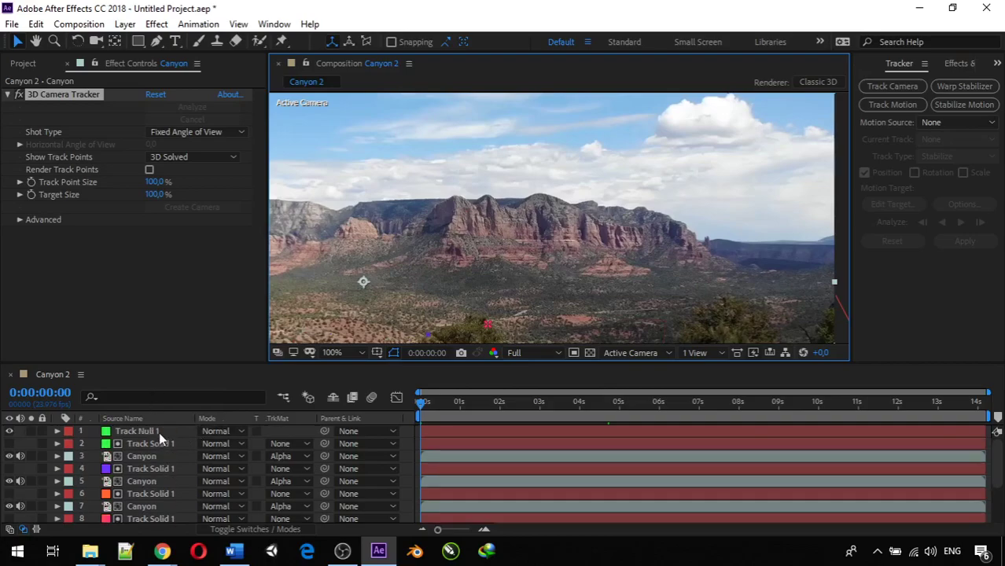
drag(159, 431, 155, 496)
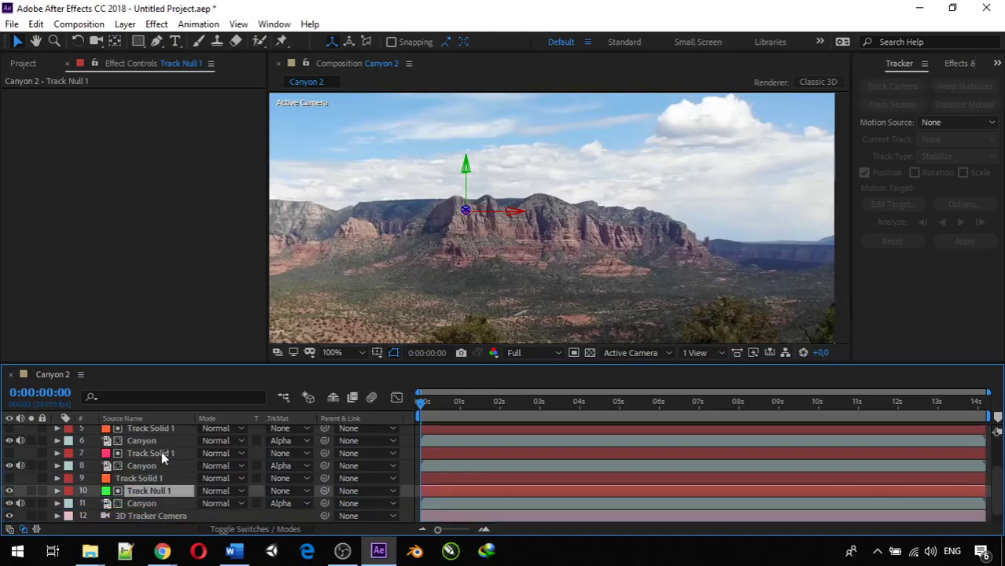
click(26, 66)
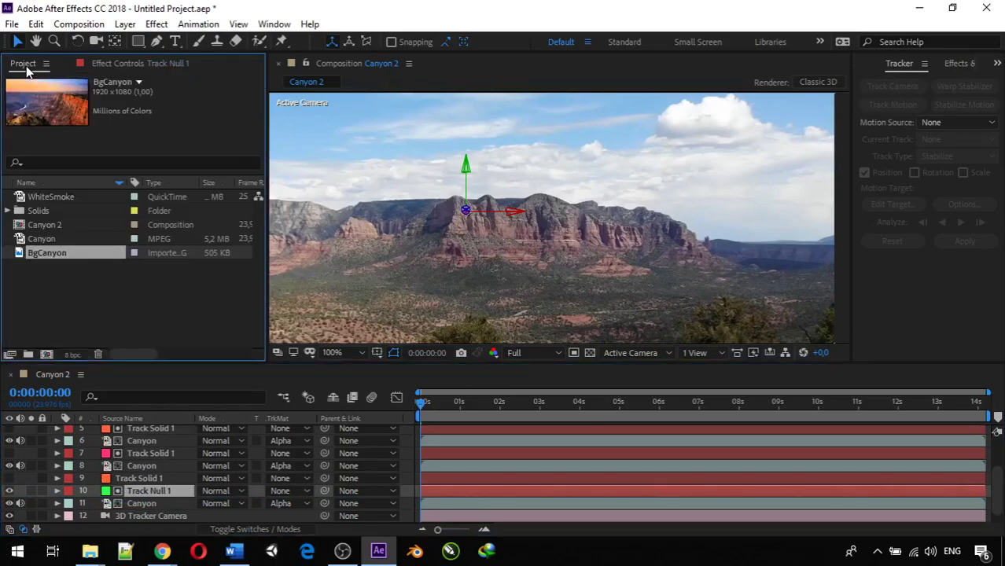
drag(75, 252, 119, 495)
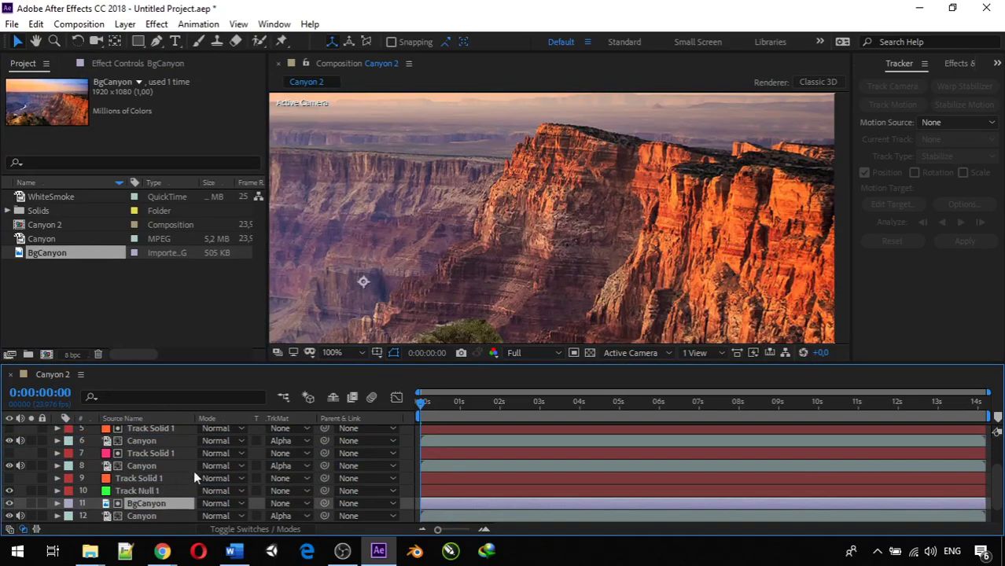
- Move Track Null 1 and BgCanyon together below the lowest matted Canyon layer, just above 3D Tracker Camera
scroll(374, 330, down, 3)
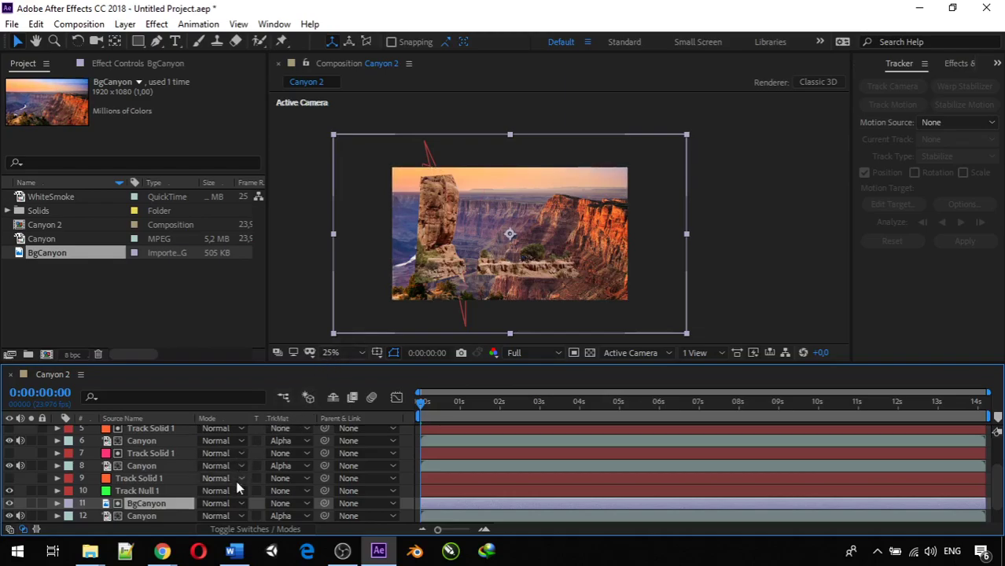
scroll(236, 488, down, 1)
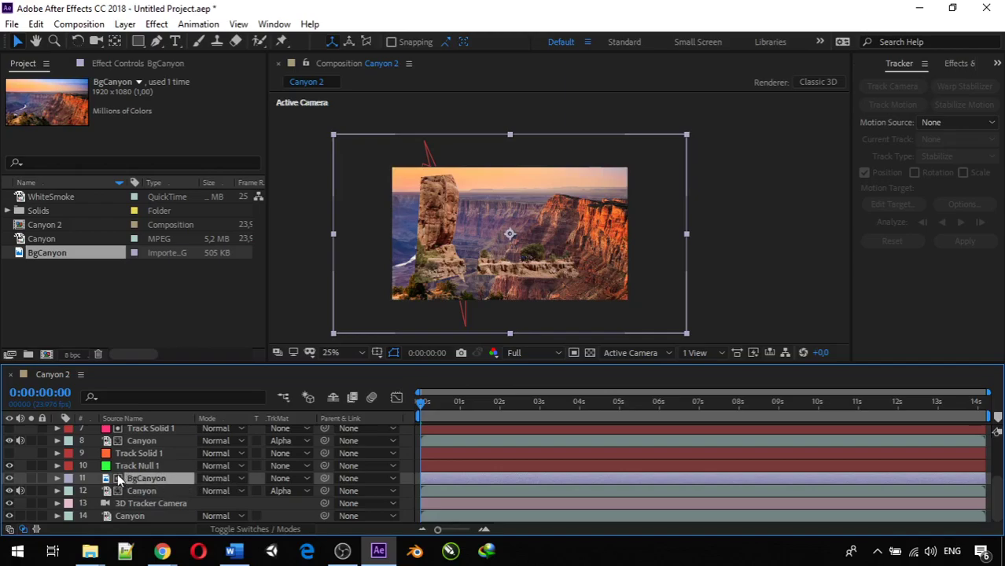
click(137, 491)
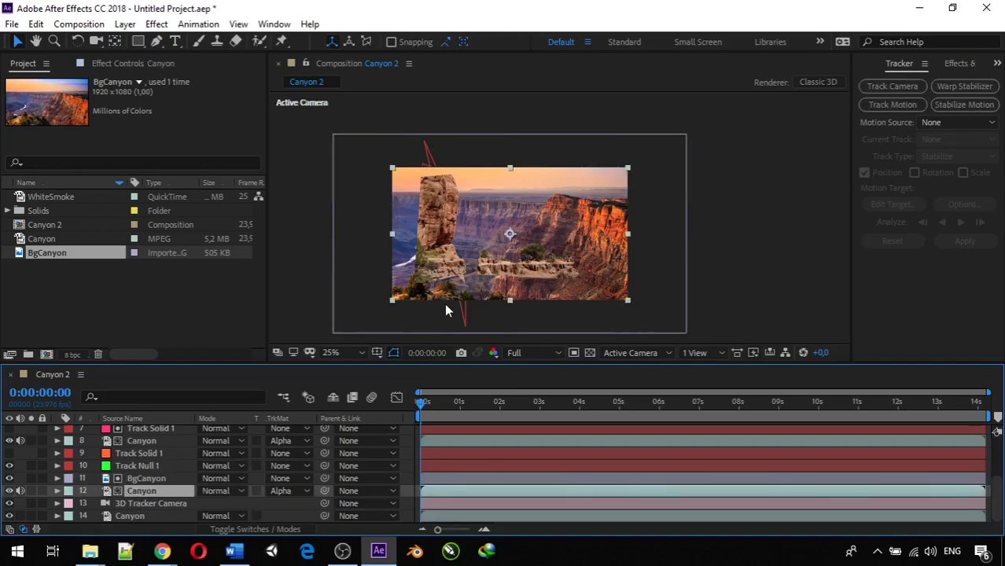
click(147, 478)
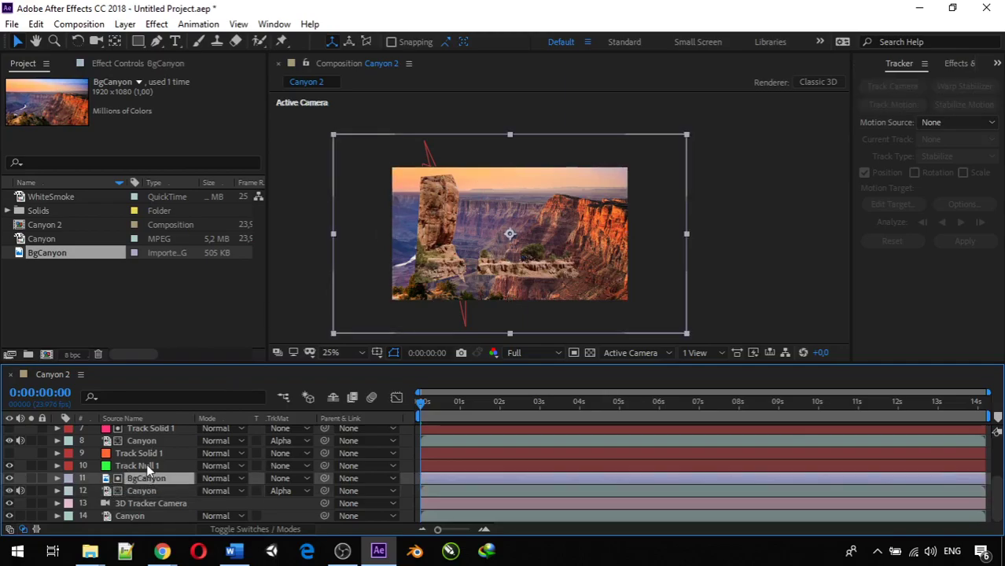
ctrl+click(148, 467)
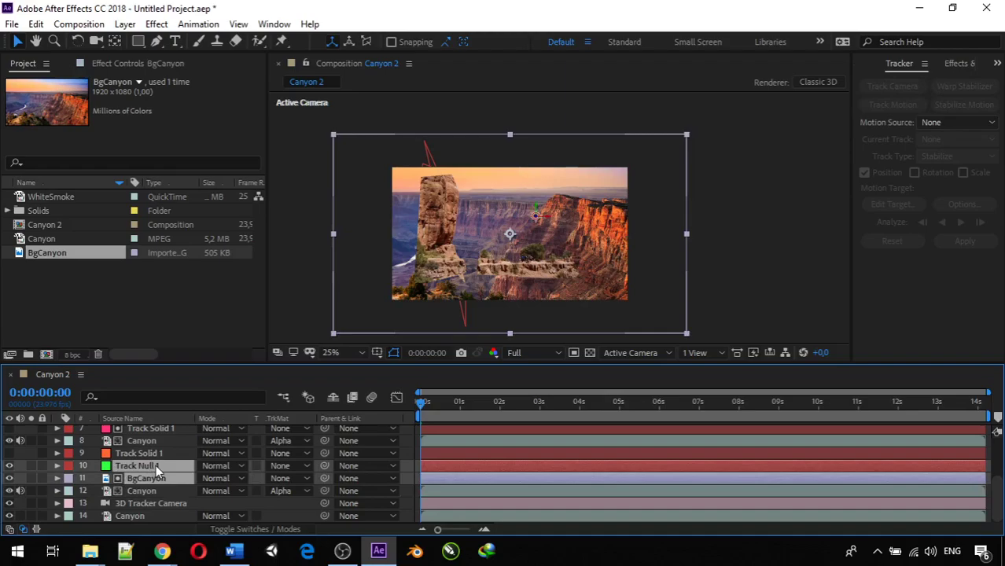
drag(156, 464, 154, 494)
scroll(363, 287, up, 2)
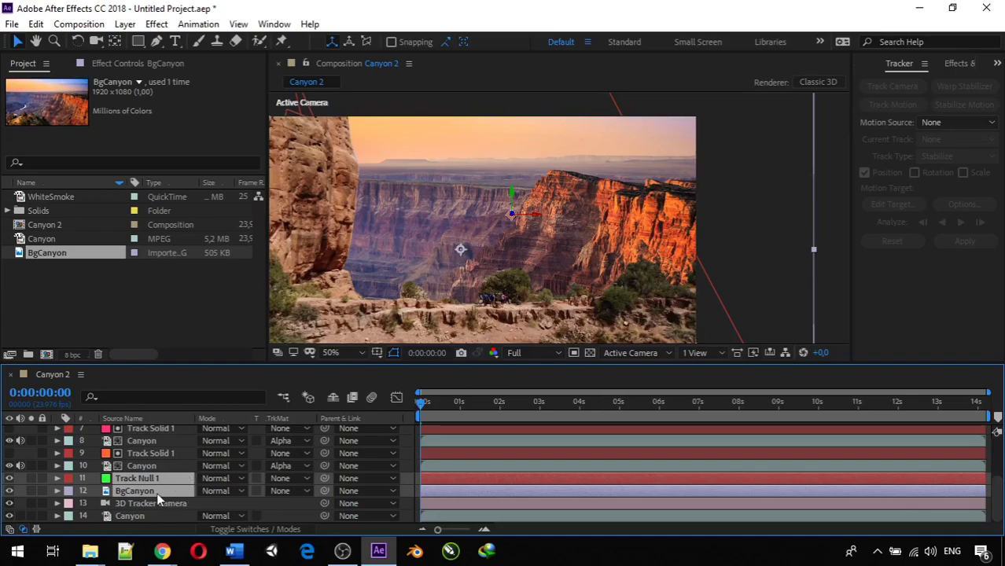
scroll(350, 330, down, 2)
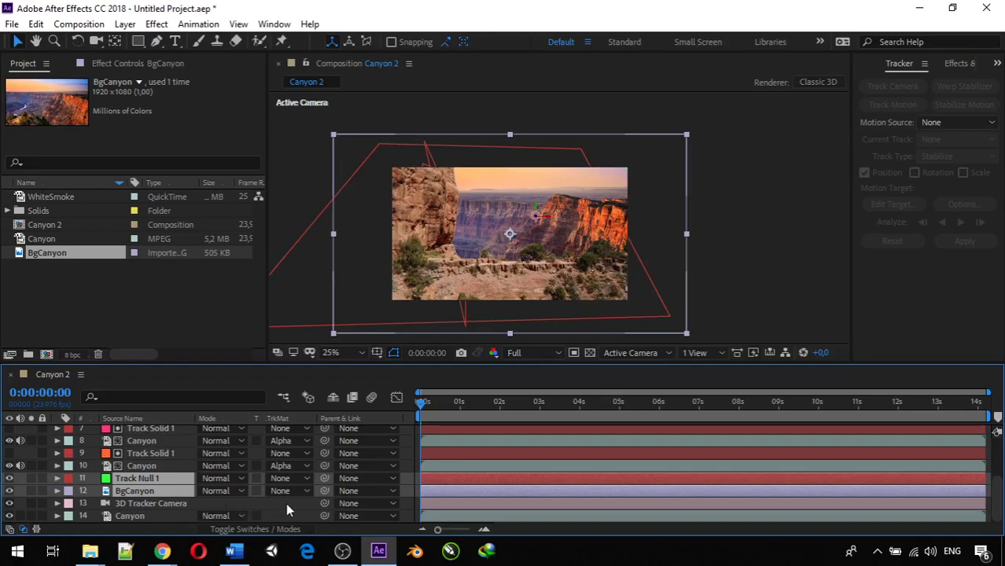
- Parent BgCanyon to Track Null 1 and make BgCanyon a 3D layer
key(F2)
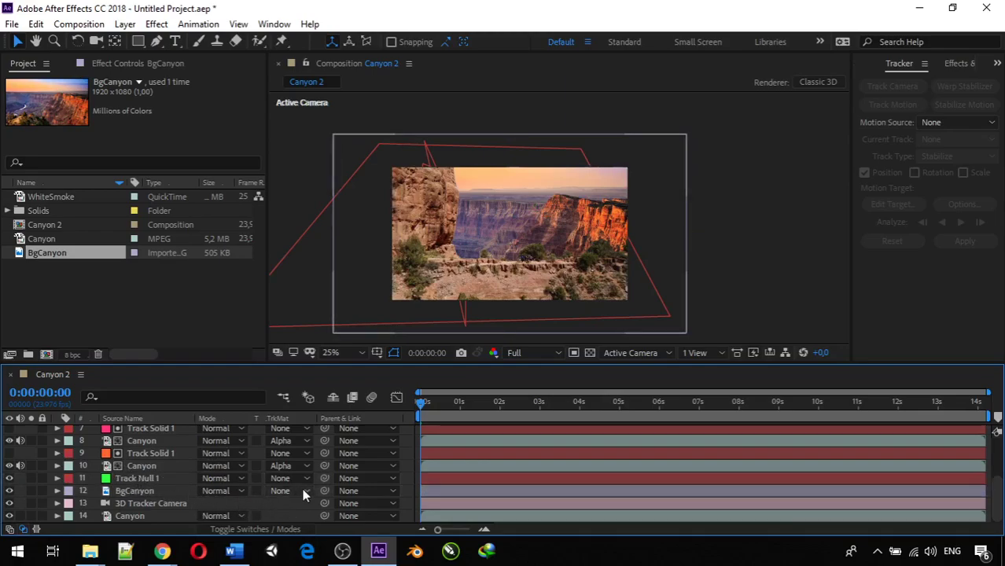
drag(325, 489, 166, 478)
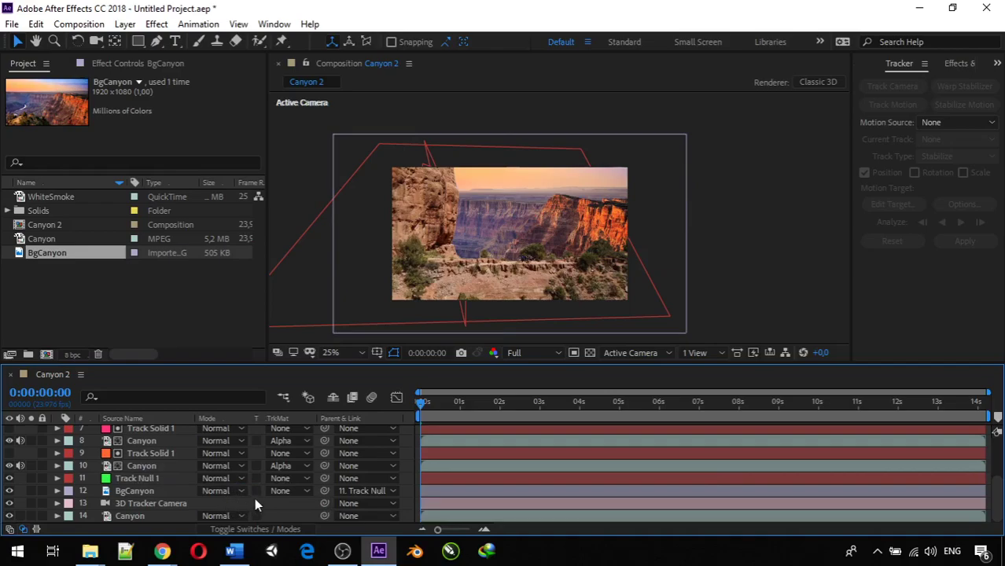
click(235, 529)
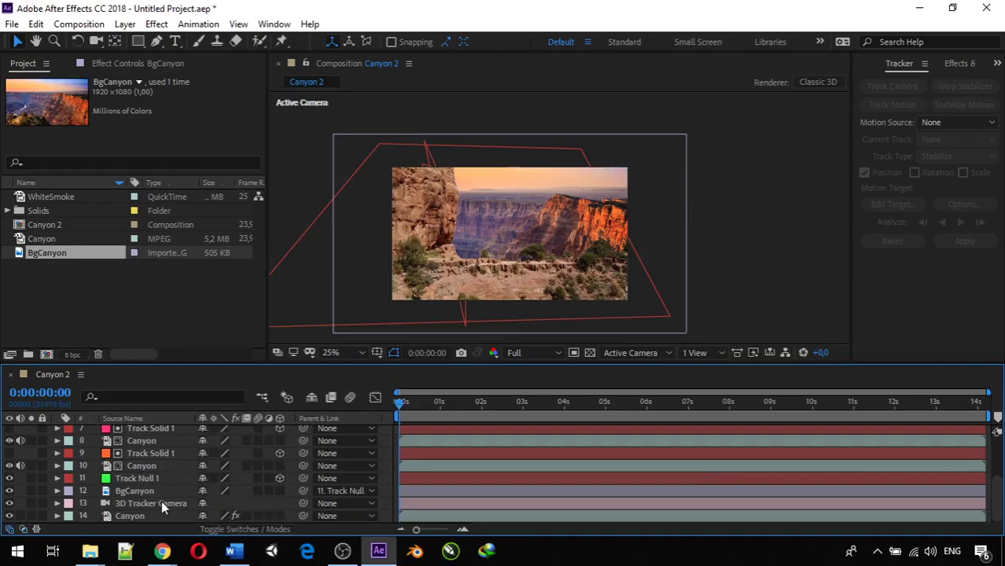
click(279, 490)
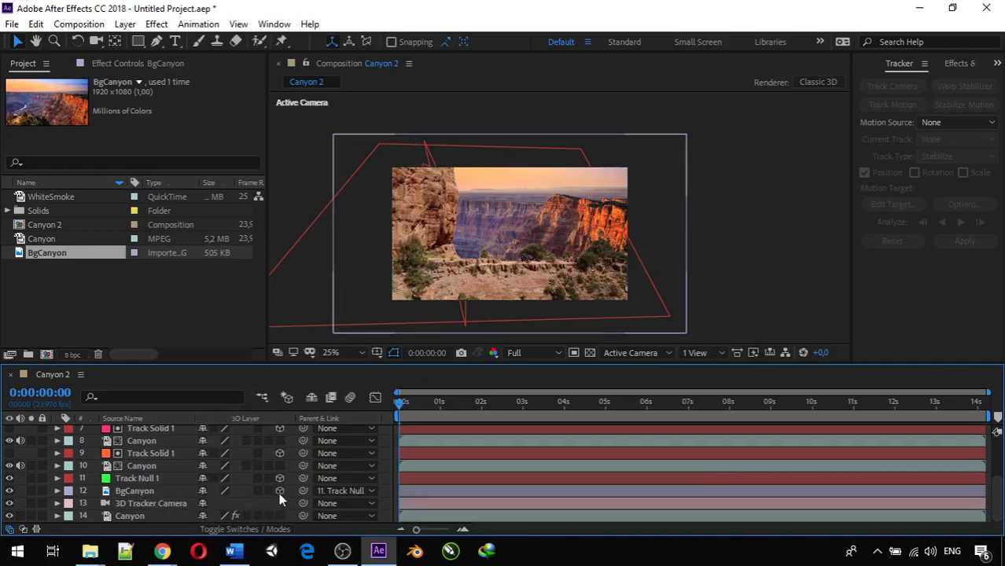
- Examine the placement of Track Null 1 and BgCanyon around the distant mesa at up to 1600% magnification
scroll(500, 231, up, 5)
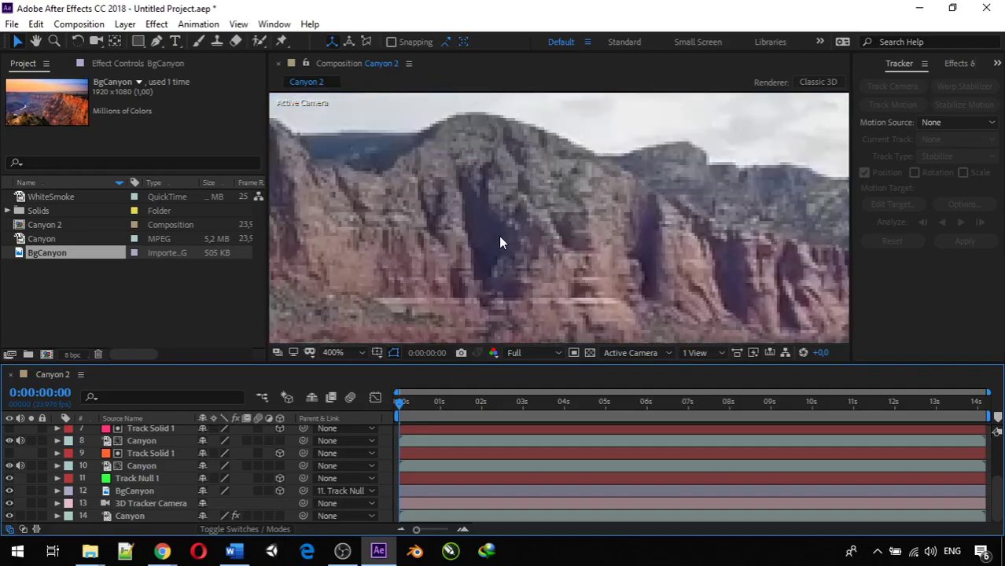
scroll(500, 241, down, 2)
drag(482, 244, 563, 253)
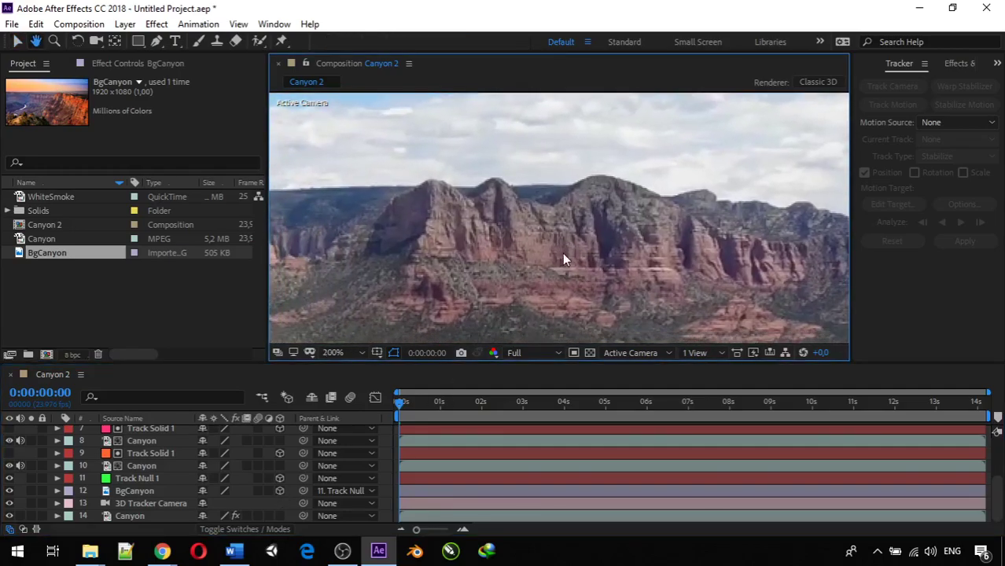
key(v)
click(151, 482)
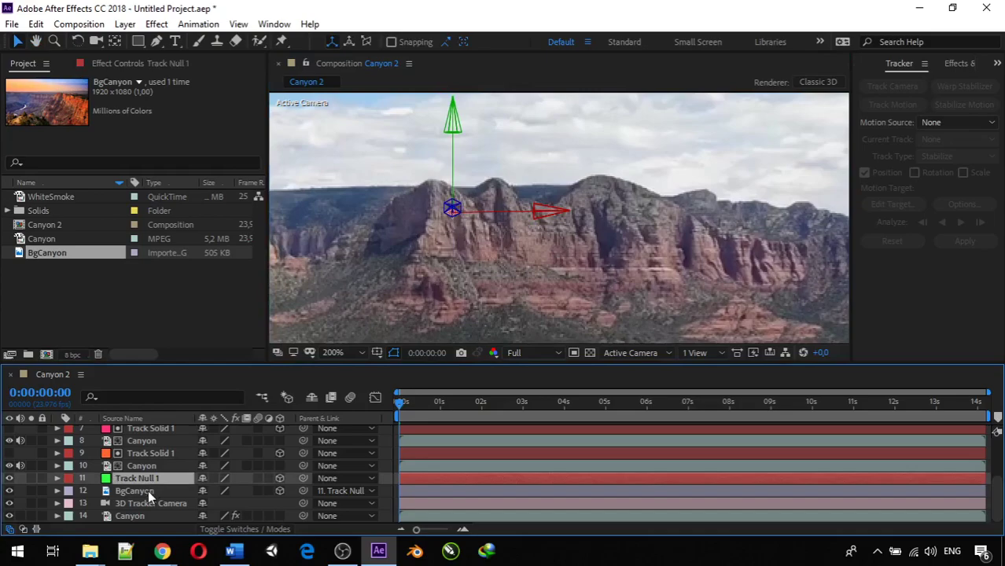
click(148, 492)
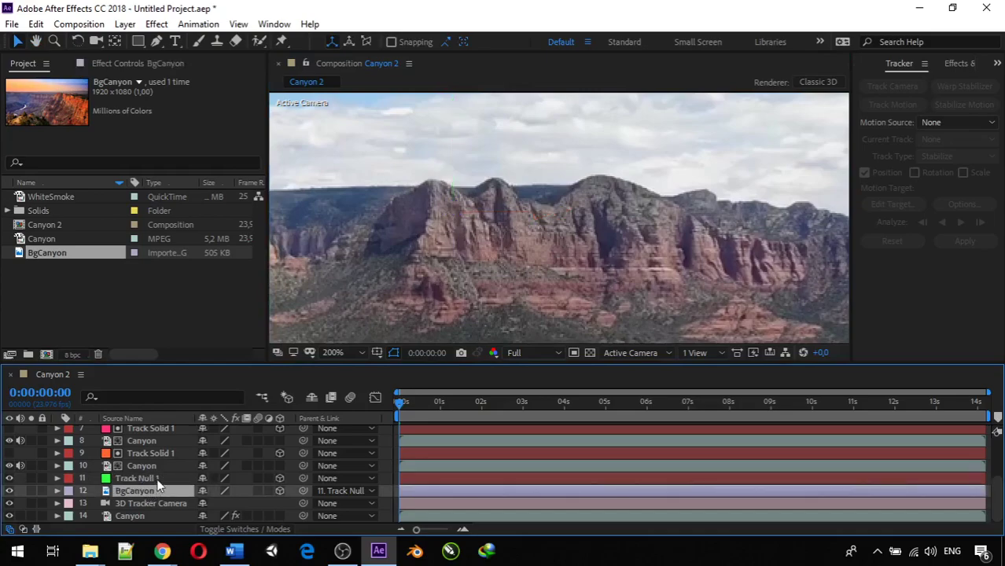
click(157, 479)
scroll(418, 229, up, 4)
key(h)
drag(419, 229, 834, 331)
drag(426, 270, 428, 269)
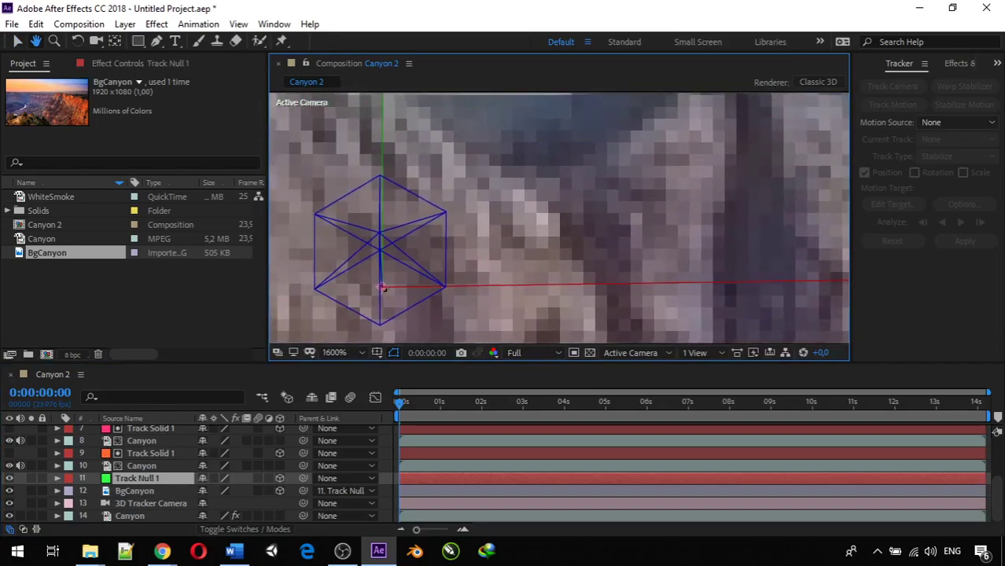
- Select BgCanyon and locate its tiny image over the canyon valley at up to 800% magnification
key(v)
click(111, 489)
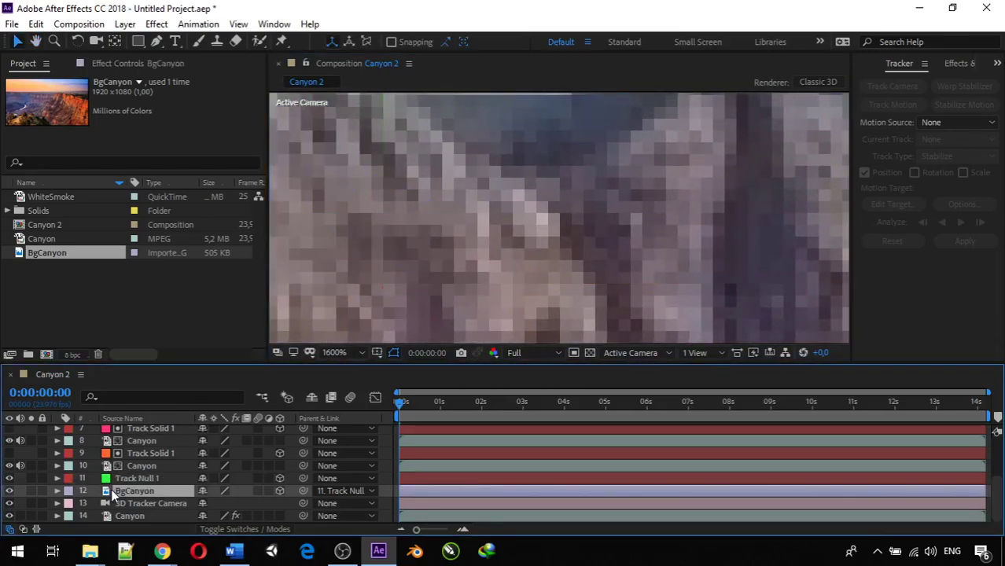
scroll(395, 252, down, 5)
scroll(376, 263, down, 4)
scroll(381, 261, up, 4)
scroll(382, 262, up, 6)
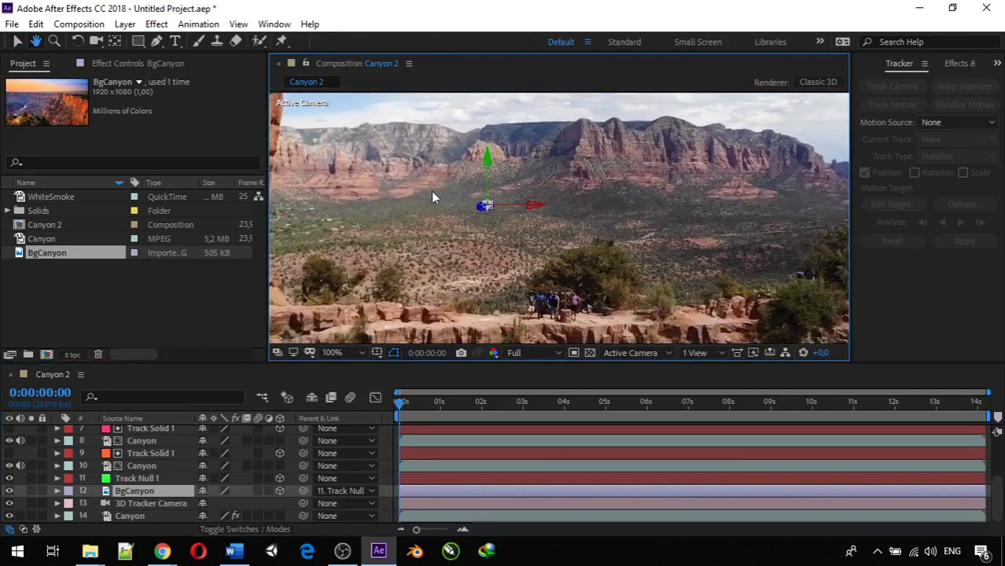
drag(431, 214, 802, 329)
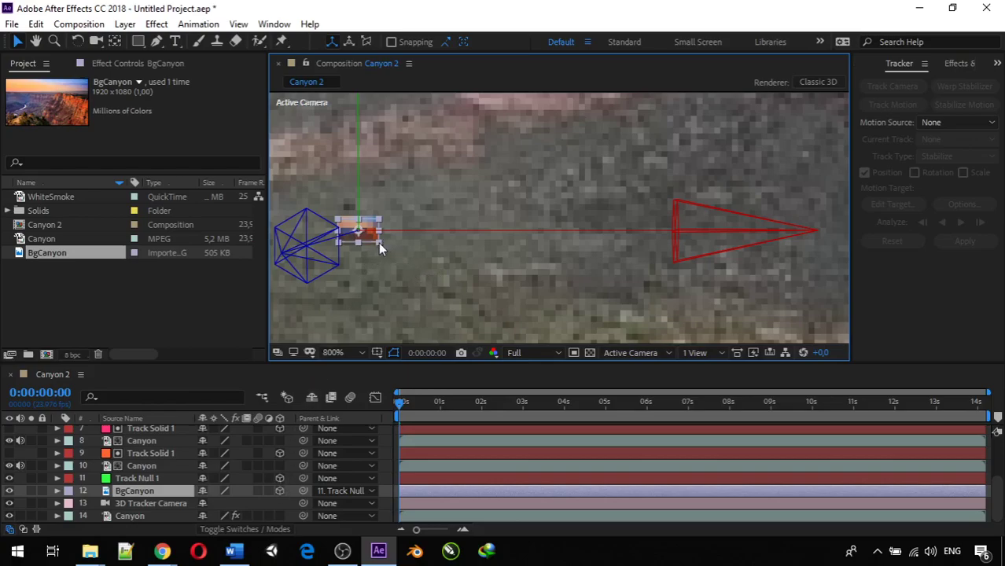
- Expand the transform properties of Track Null 1 and copy its Position property
click(58, 478)
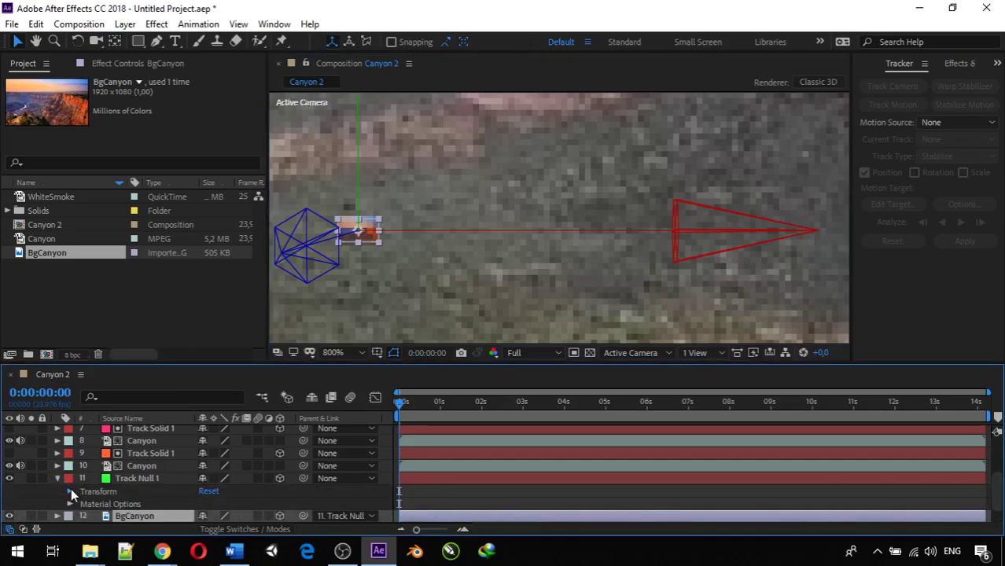
click(70, 489)
click(132, 457)
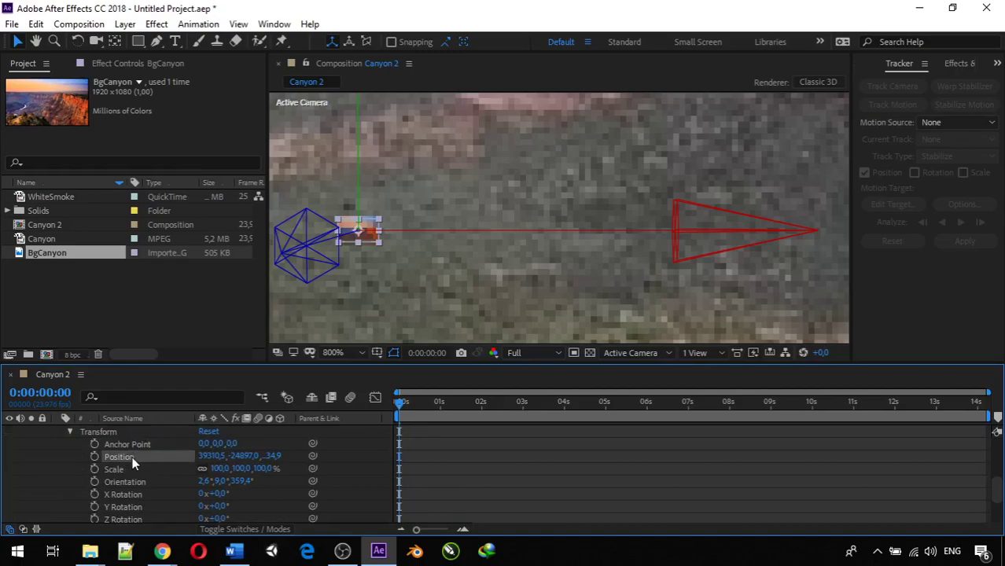
right_click(130, 457)
click(124, 456)
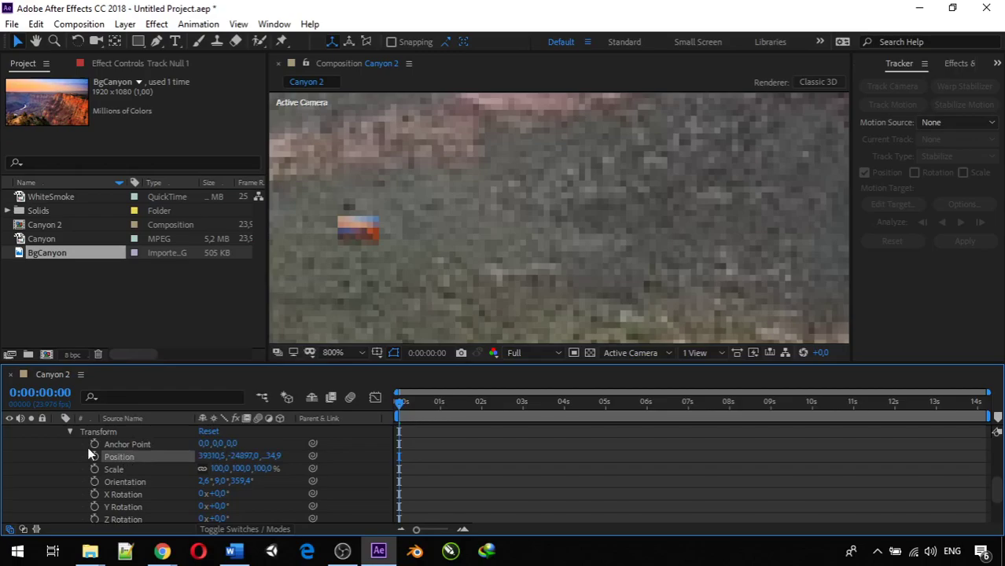
- Paste the copied Track Null 1 position into BgCanyon's Position property
click(69, 432)
scroll(67, 448, up, 1)
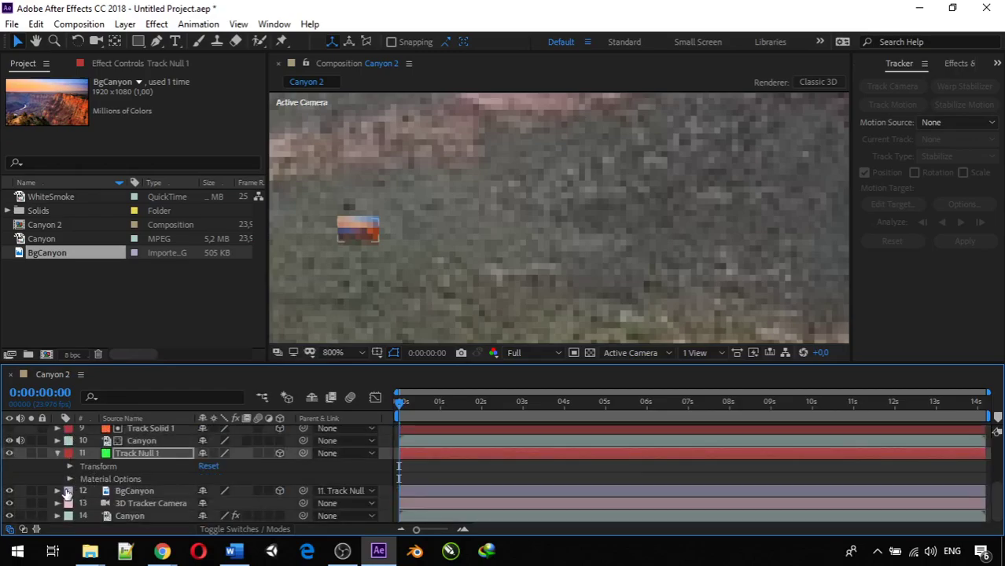
click(58, 491)
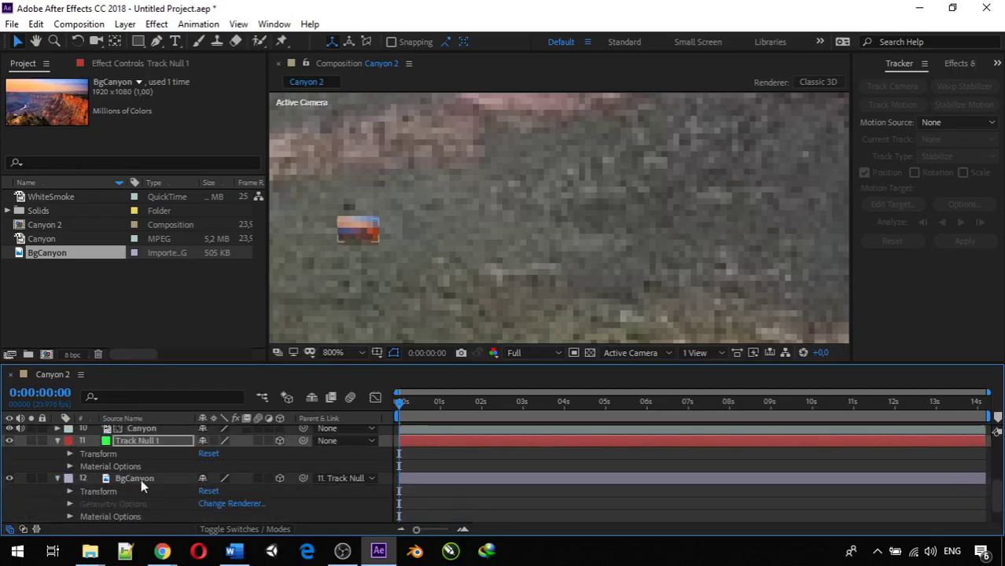
click(69, 490)
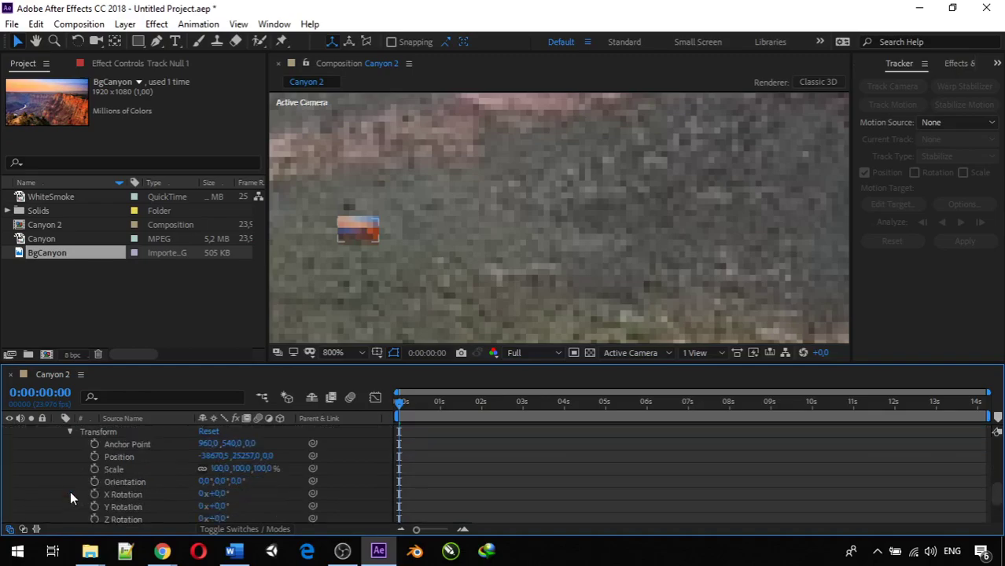
click(139, 457)
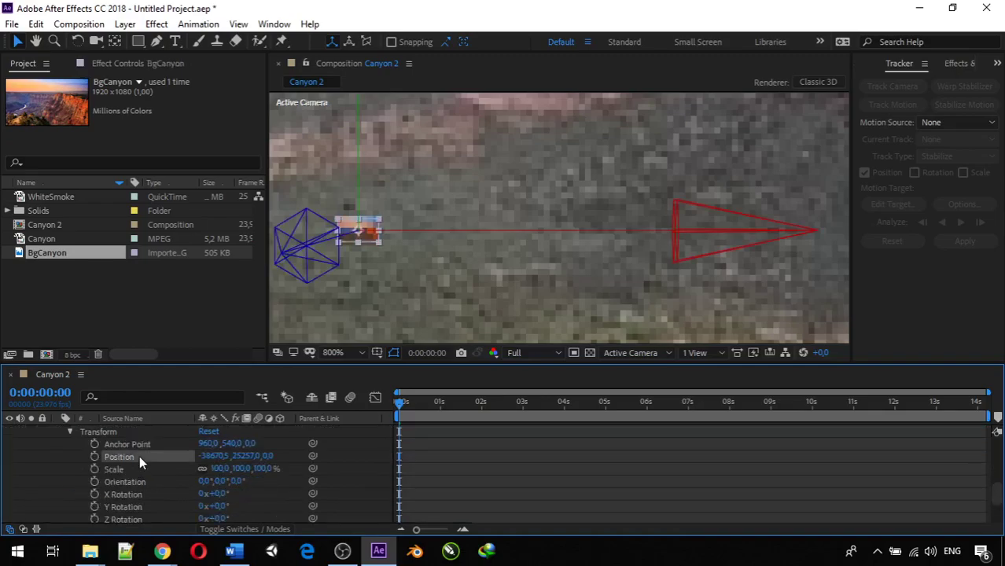
key(ctrl+v)
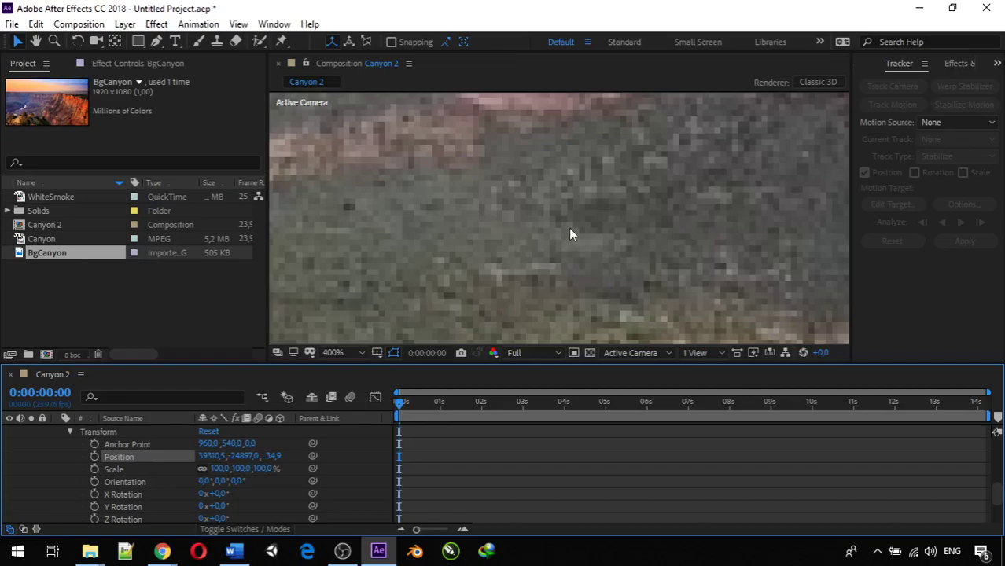
- Enlarge BgCanyon uniformly to a scale of about 45112.3% so that it fills the area behind the foreground rocks
key(slash)
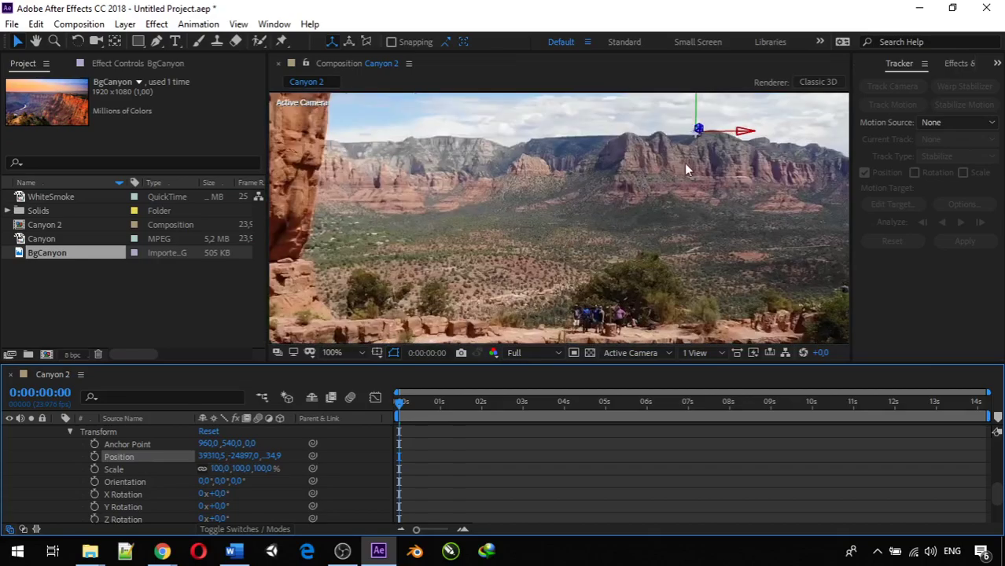
scroll(681, 166, up, 3)
scroll(619, 163, up, 1)
drag(619, 164, 617, 179)
key(v)
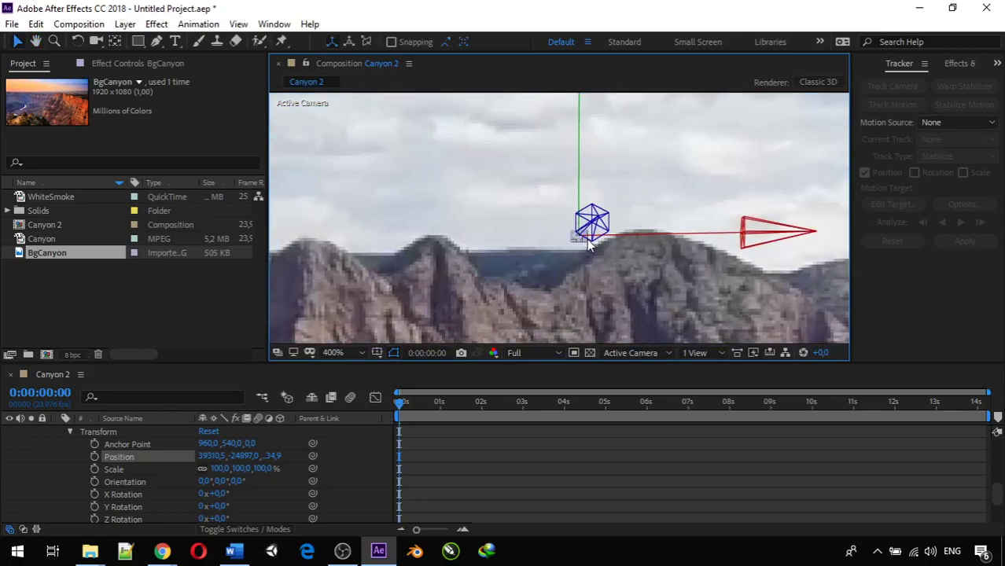
drag(584, 244, 599, 257)
key(ctrl+z)
scroll(586, 248, up, 2)
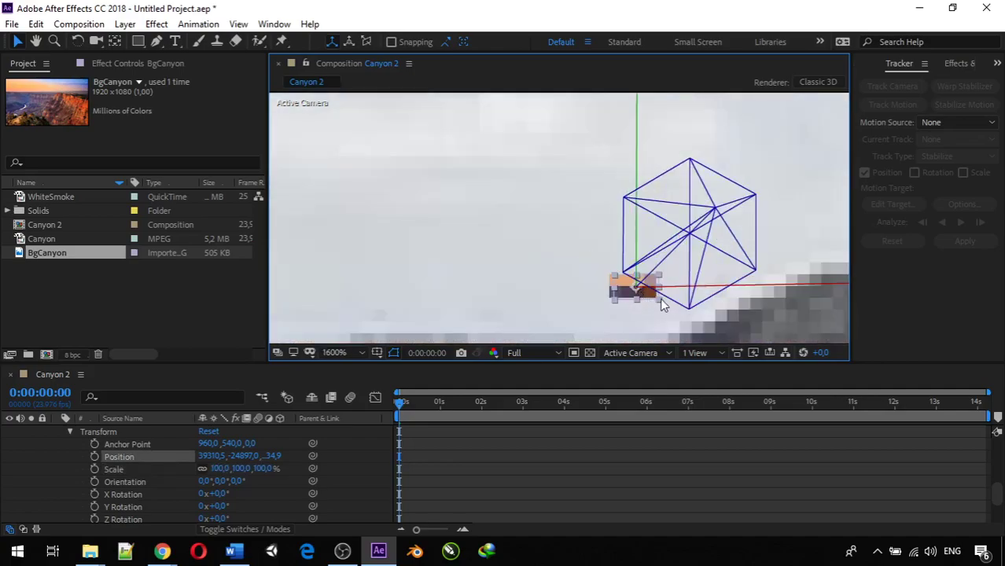
drag(661, 305, 998, 511)
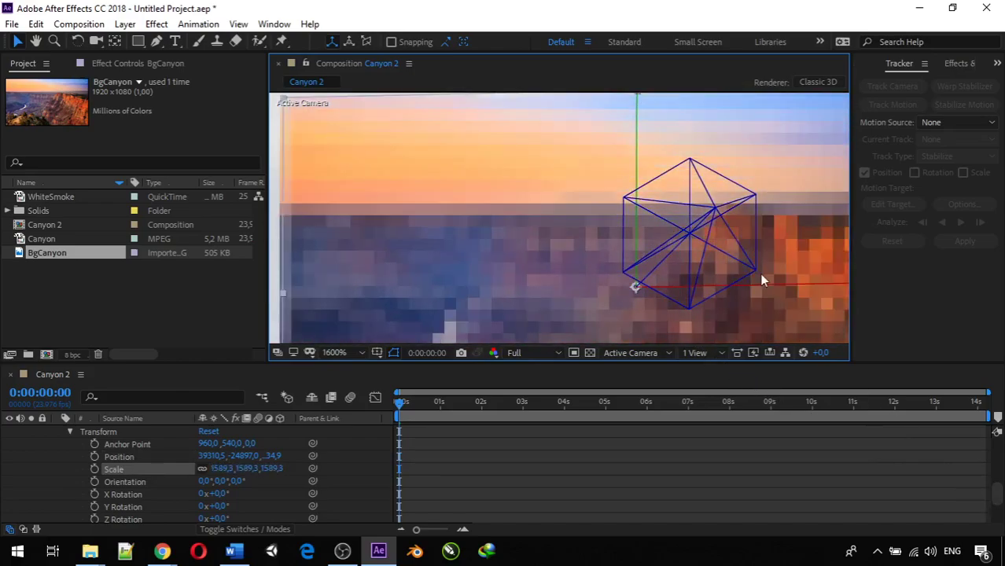
scroll(759, 275, down, 3)
scroll(759, 275, down, 3)
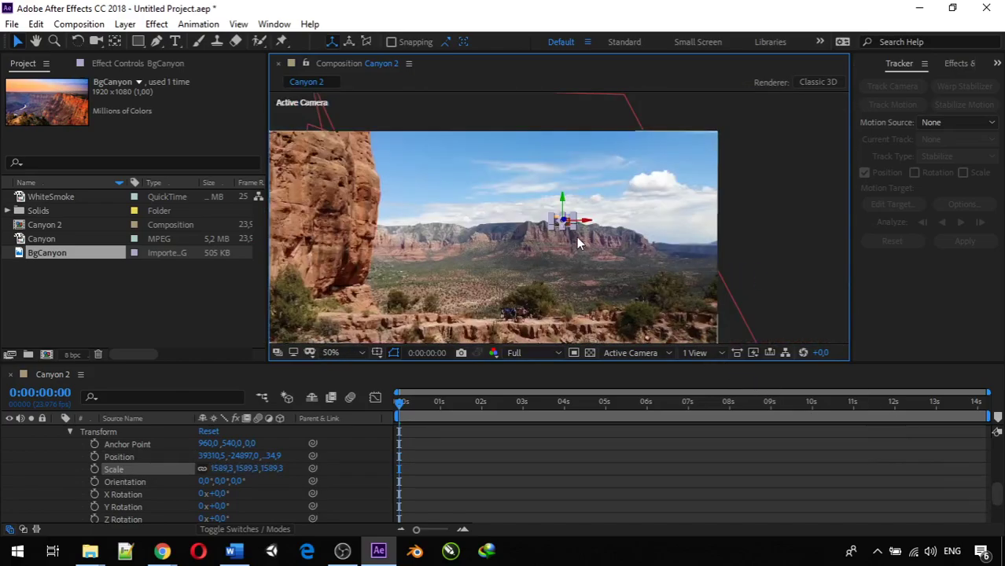
drag(572, 228, 912, 497)
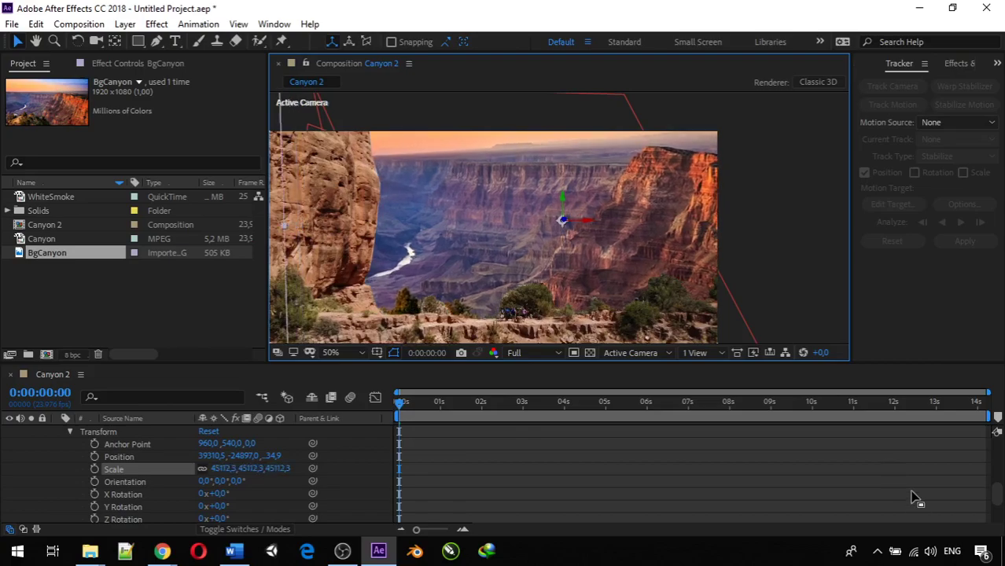
- Enlarge BgCanyon to about 46199.3% and move it to about -45034.5, -83.9, 233449.6 so it extends past the frame's left edge
scroll(729, 281, down, 2)
scroll(729, 281, up, 2)
scroll(728, 283, down, 4)
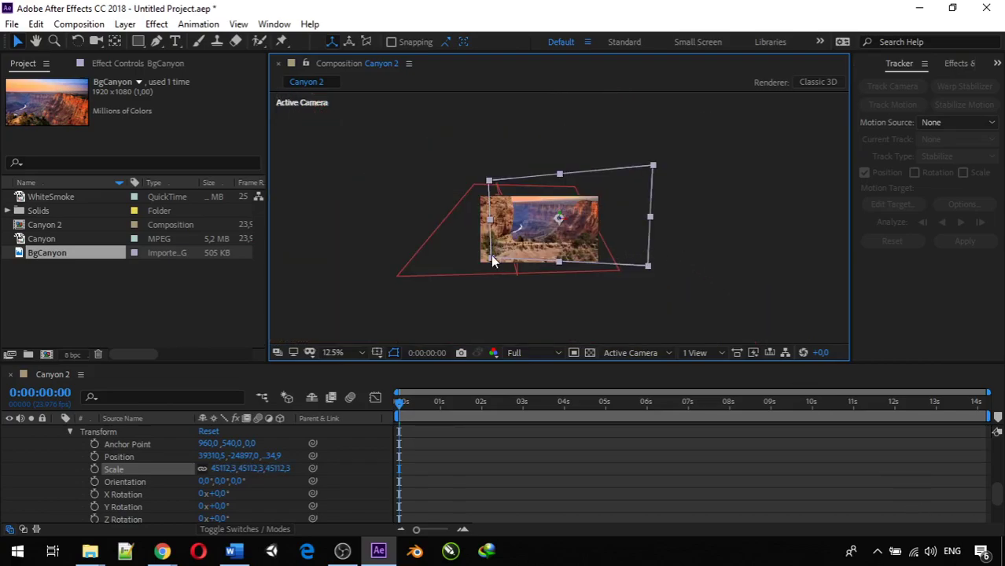
key(F2)
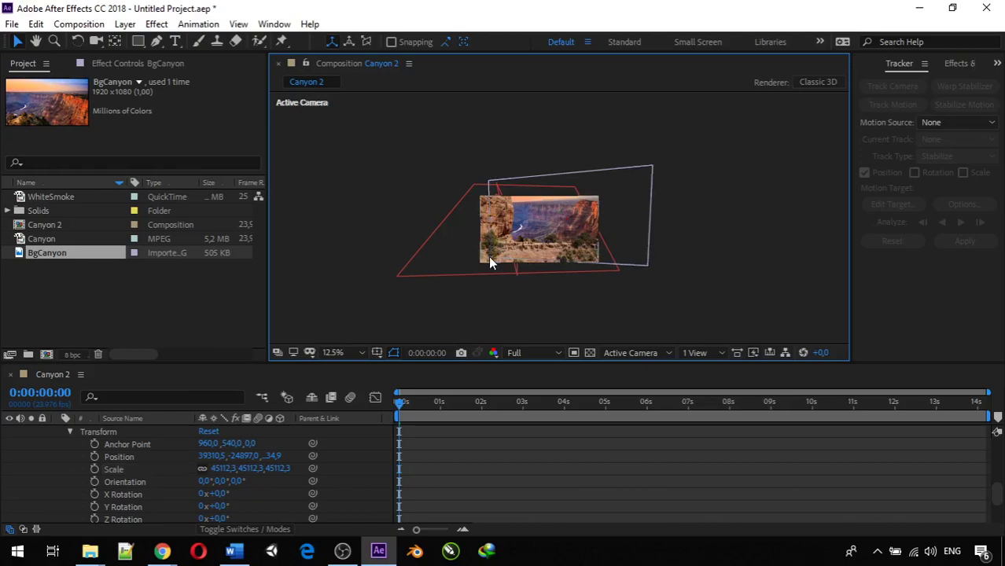
click(637, 193)
scroll(636, 189, up, 2)
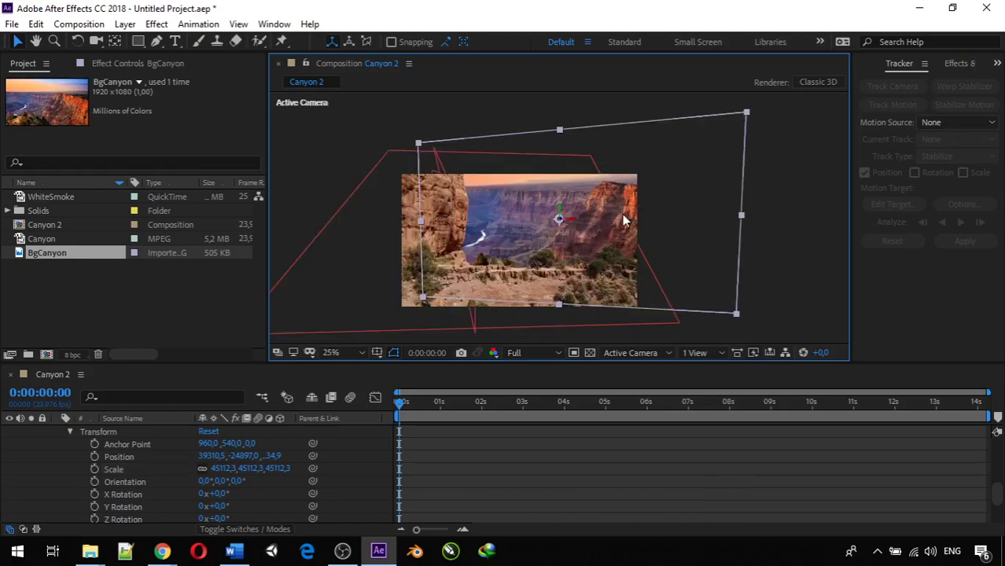
key(F2)
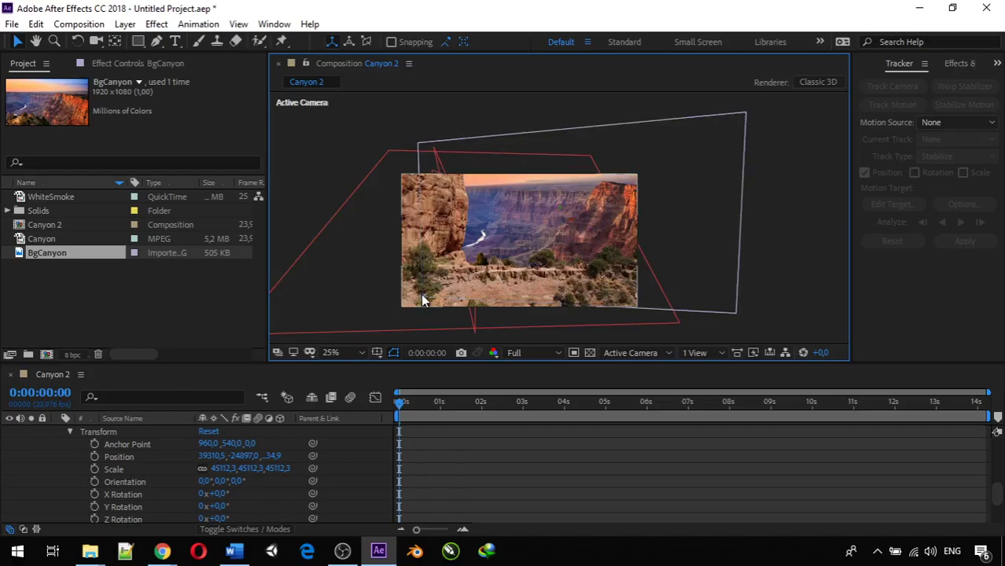
click(719, 148)
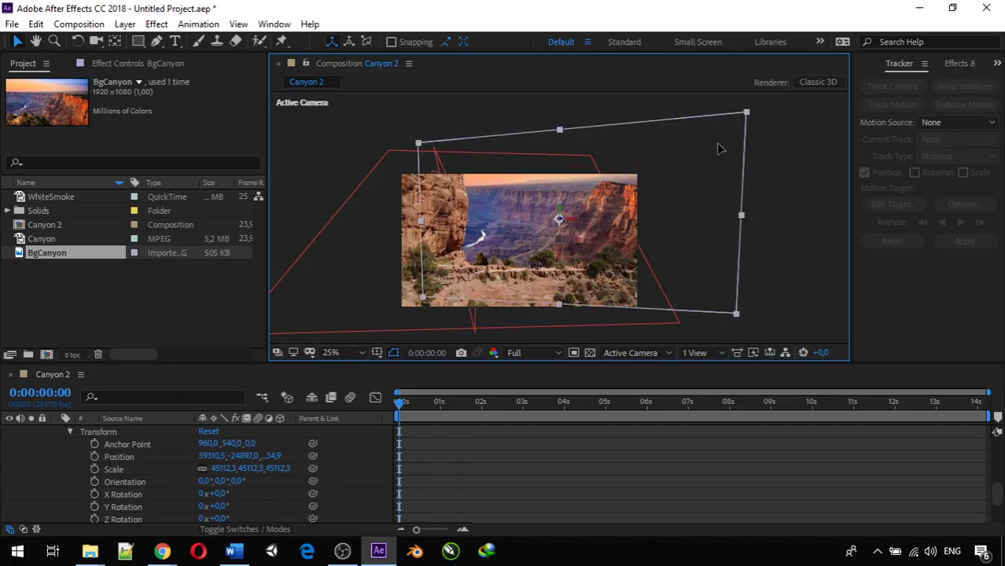
key(F2)
click(425, 141)
mouse_move(418, 147)
mouse_down()
mouse_move(378, 125)
mouse_move(406, 149)
mouse_up()
drag(713, 173, 680, 184)
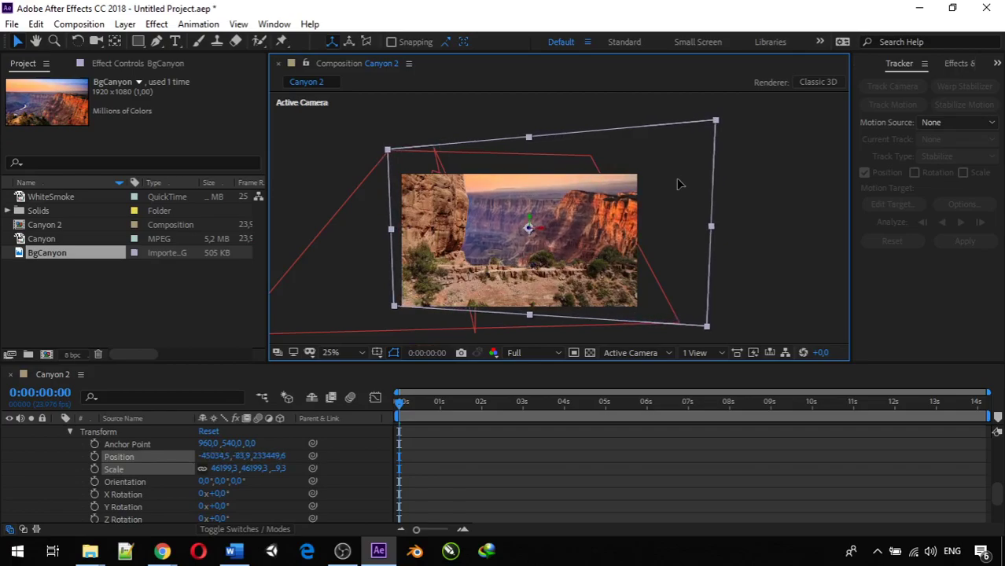
click(759, 232)
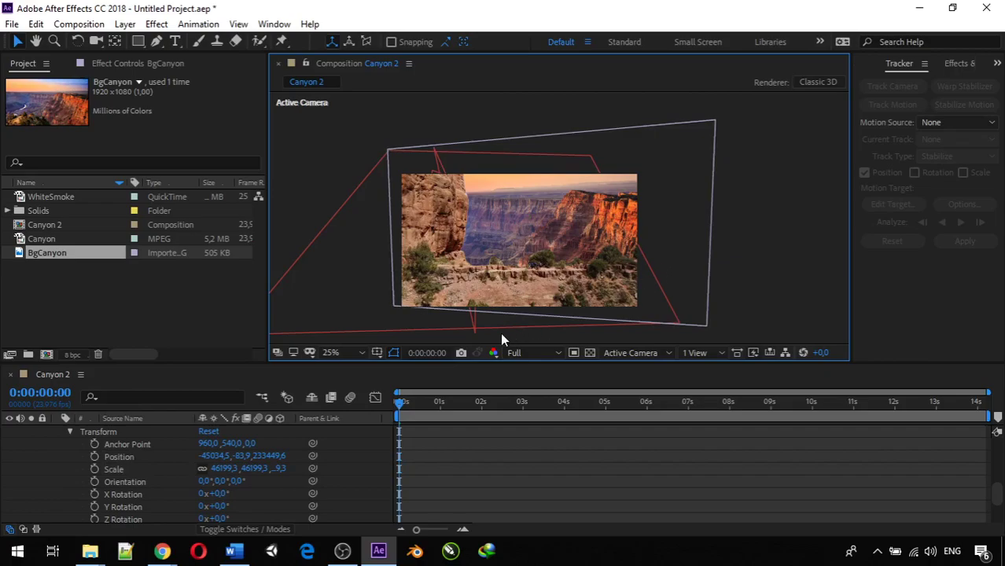
- Inspect how the enlarged BgCanyon meets the cut-out foreground rocks and bushes
scroll(469, 268, up, 2)
scroll(466, 275, up, 4)
scroll(465, 274, down, 2)
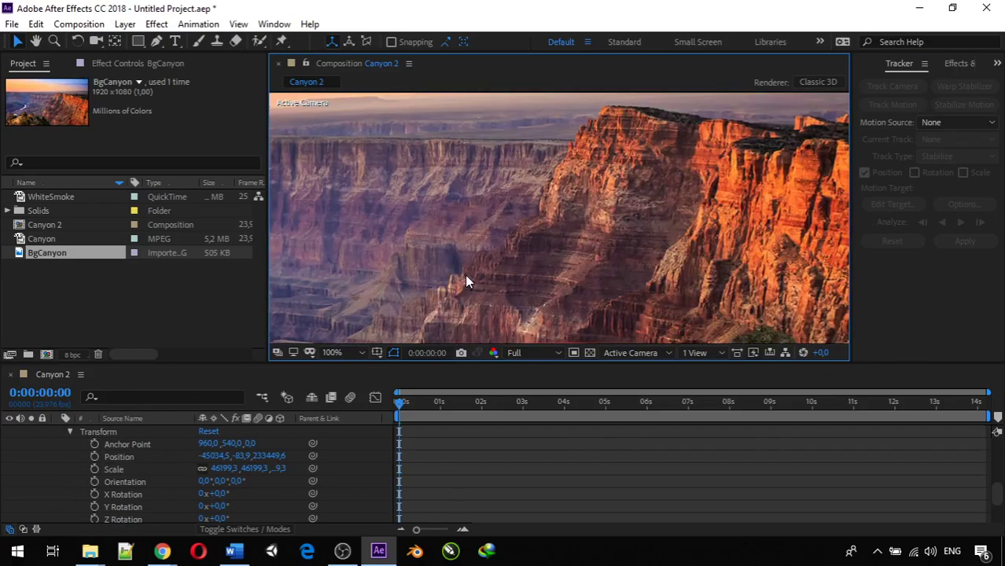
scroll(573, 225, up, 2)
scroll(533, 294, down, 5)
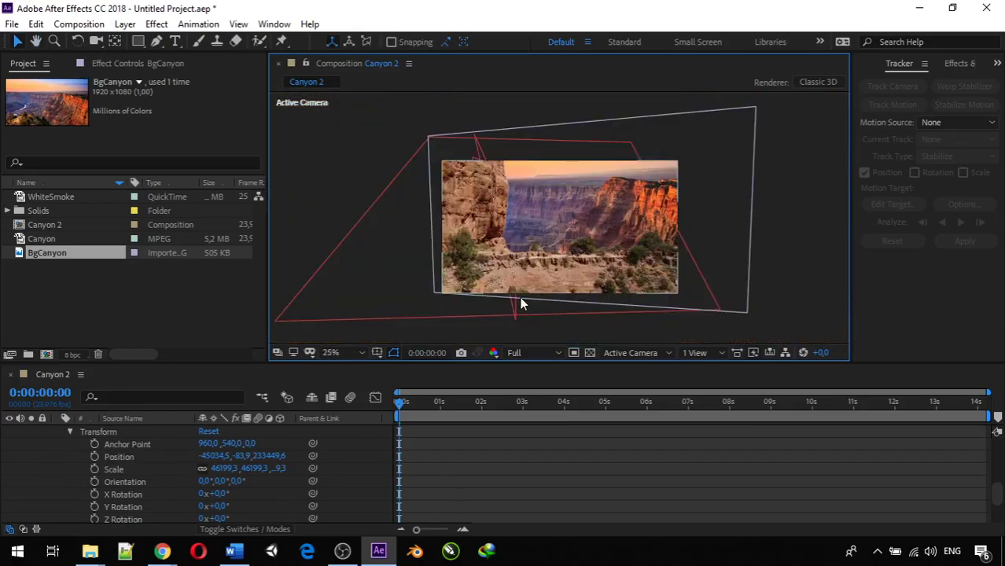
scroll(513, 254, up, 4)
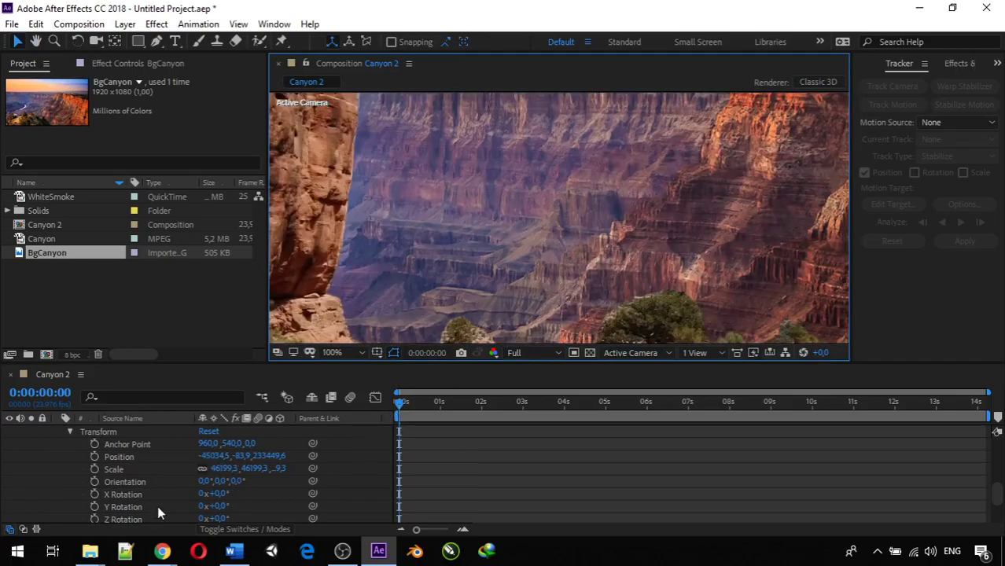
- Collapse the Track Null 1 and BgCanyon properties and hide the original Canyon layer at the end of the stack
scroll(129, 481, up, 8)
scroll(127, 480, down, 3)
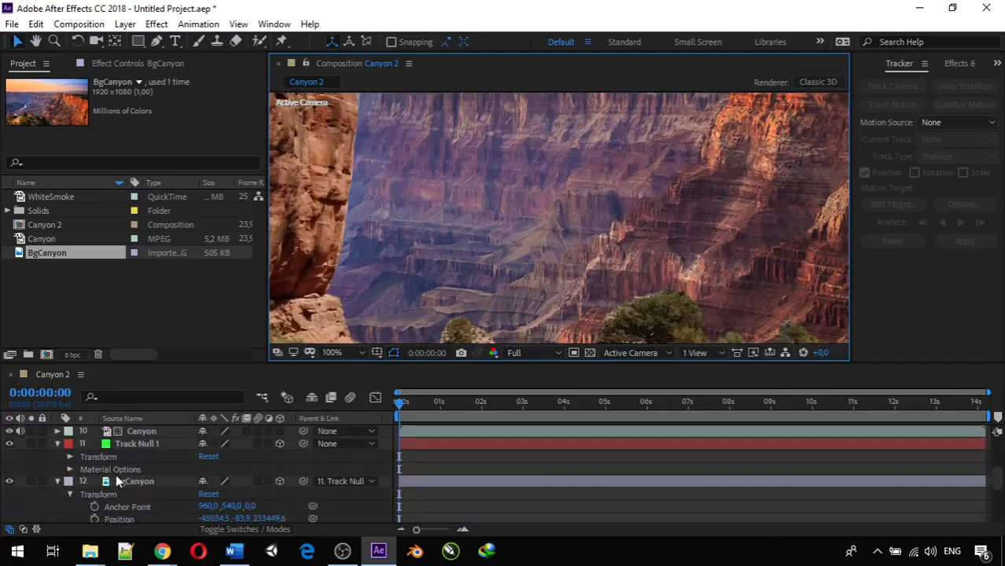
click(55, 481)
click(55, 454)
scroll(63, 464, up, 2)
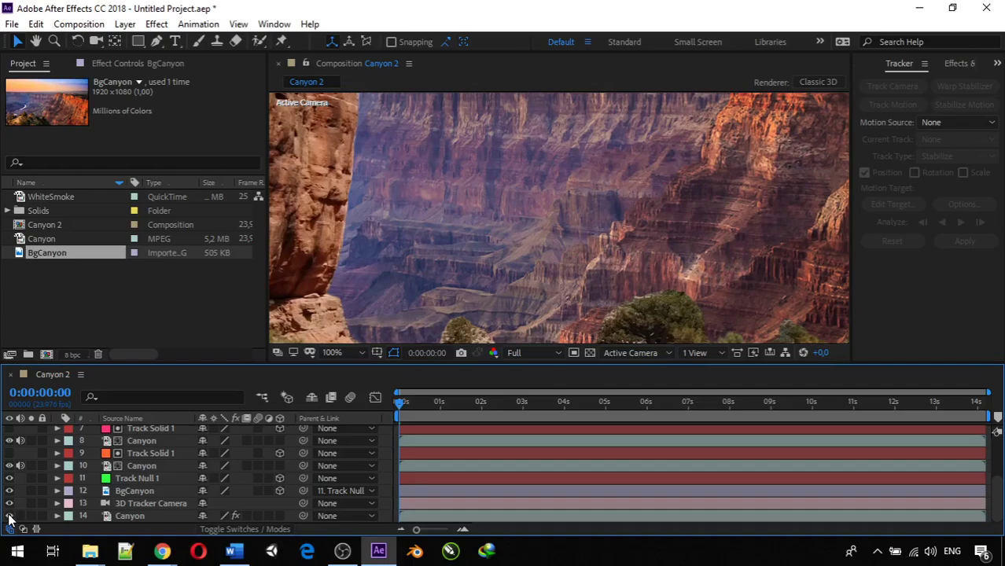
- Fit the whole composition in the viewer and preview the replaced background from the start
scroll(487, 291, down, 4)
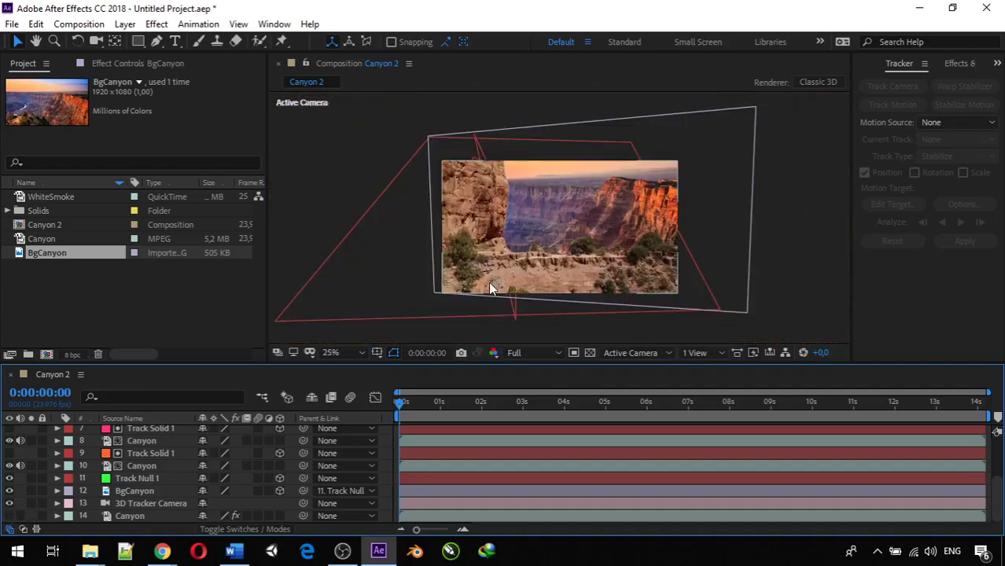
scroll(488, 287, up, 2)
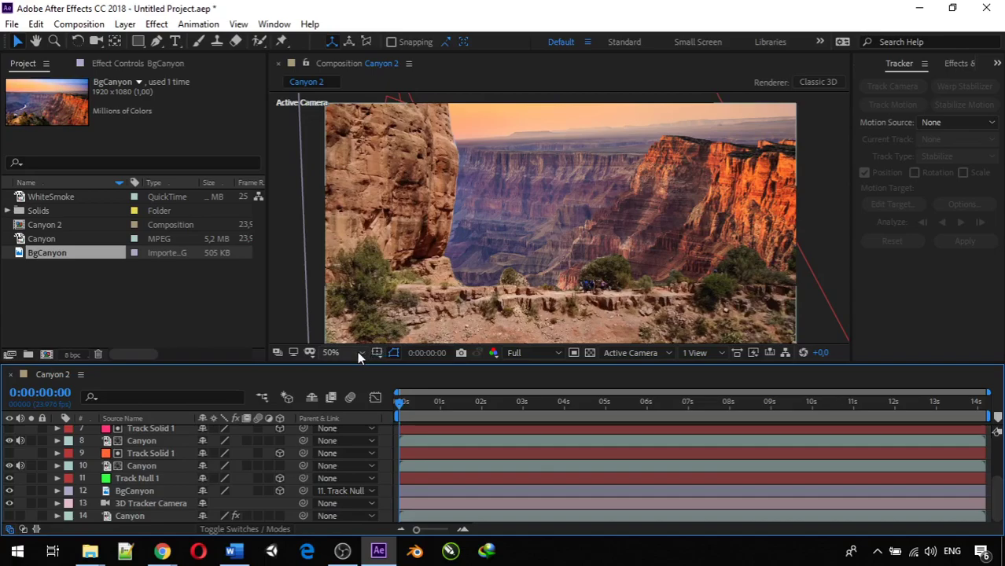
click(337, 353)
click(360, 93)
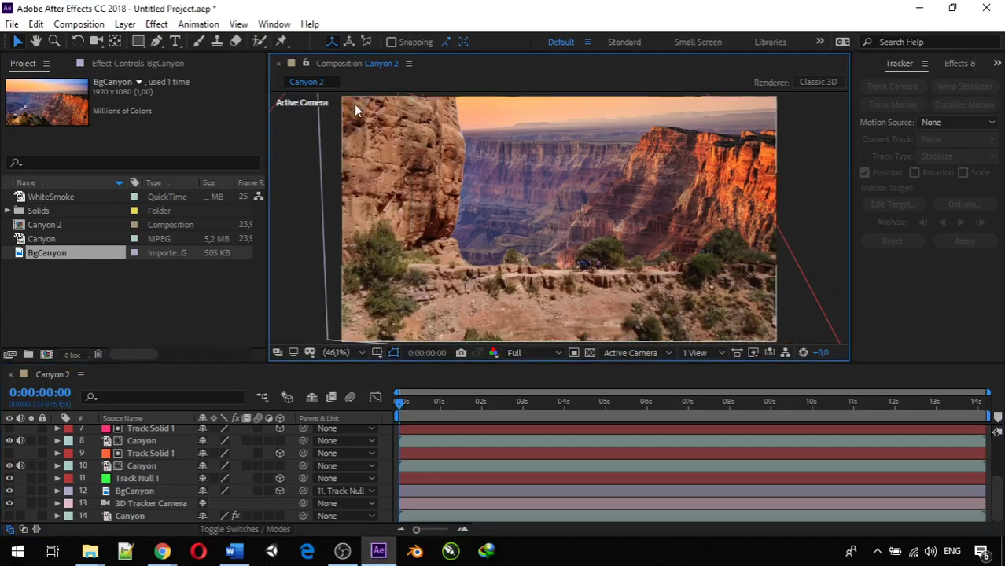
key(space)
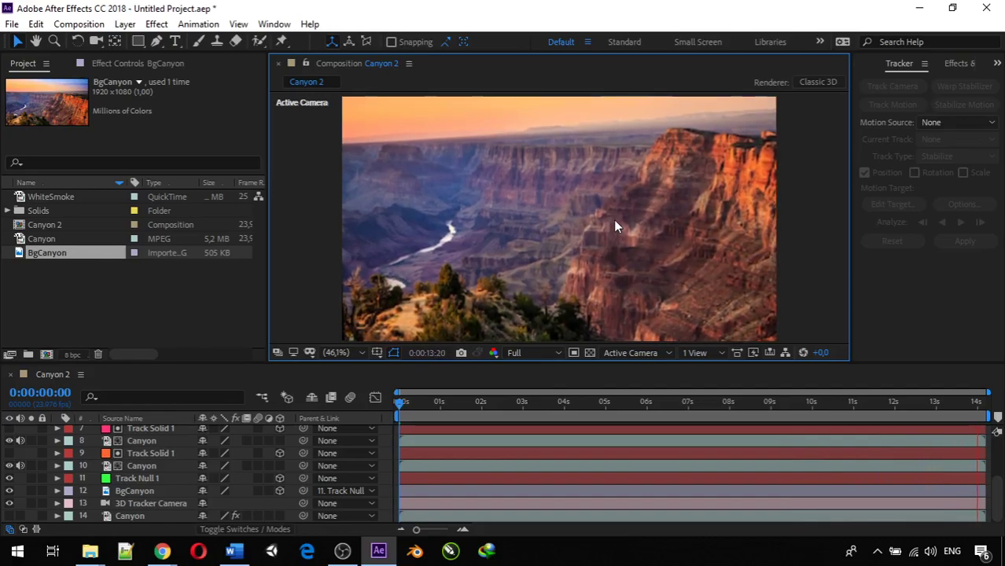
key(space)
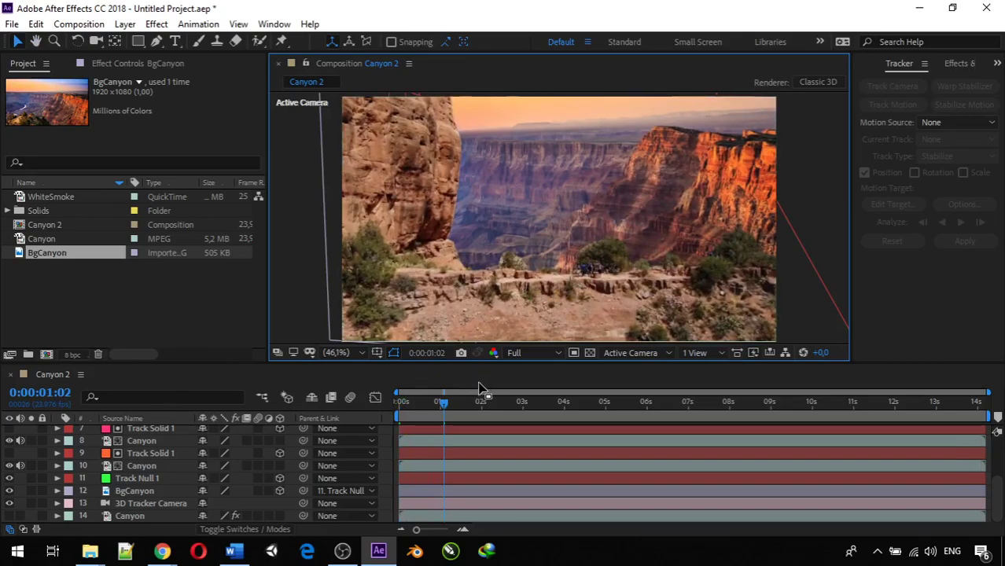
key(space)
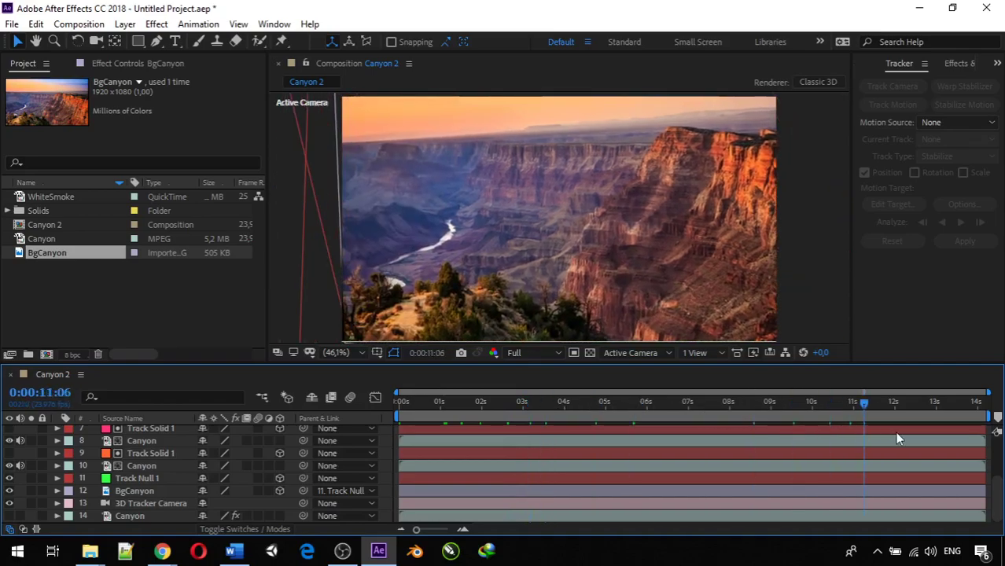
drag(992, 402, 322, 424)
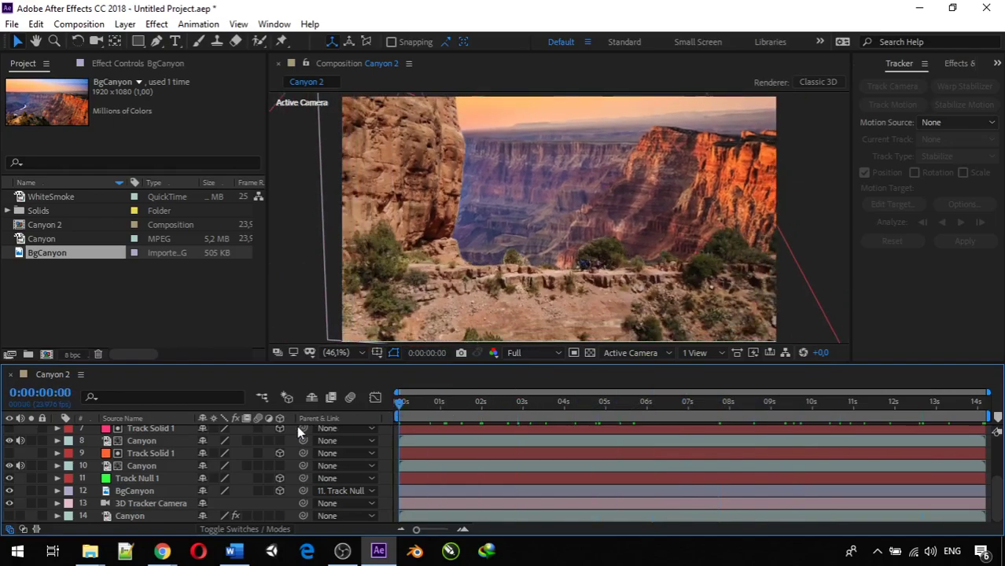
click(42, 197)
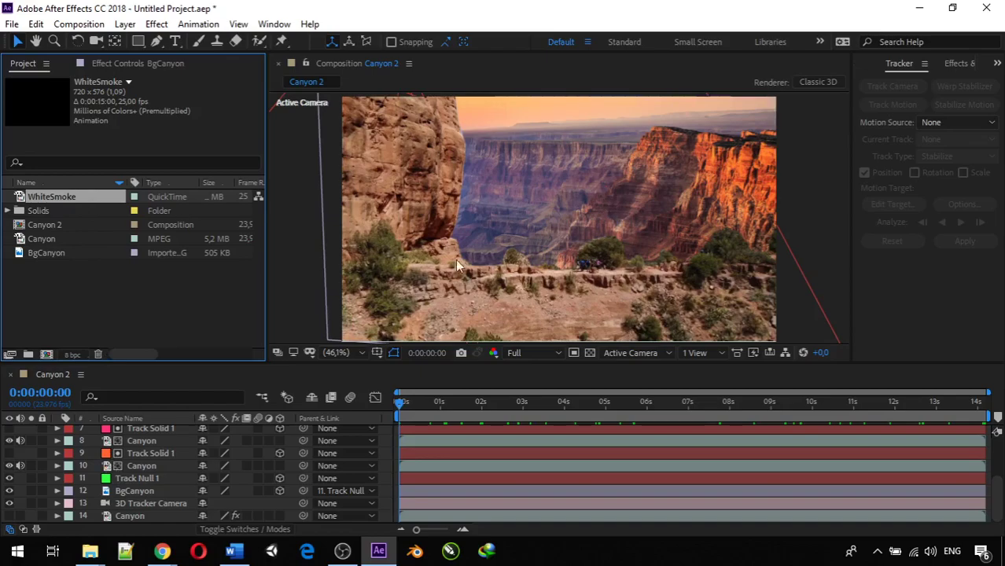
drag(106, 196, 169, 468)
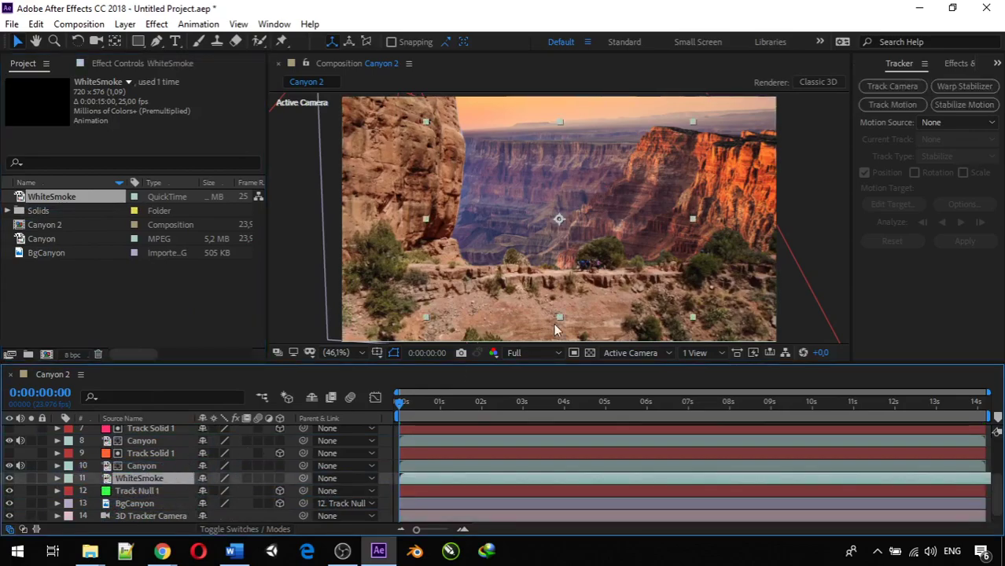
scroll(655, 242, down, 2)
scroll(655, 242, up, 2)
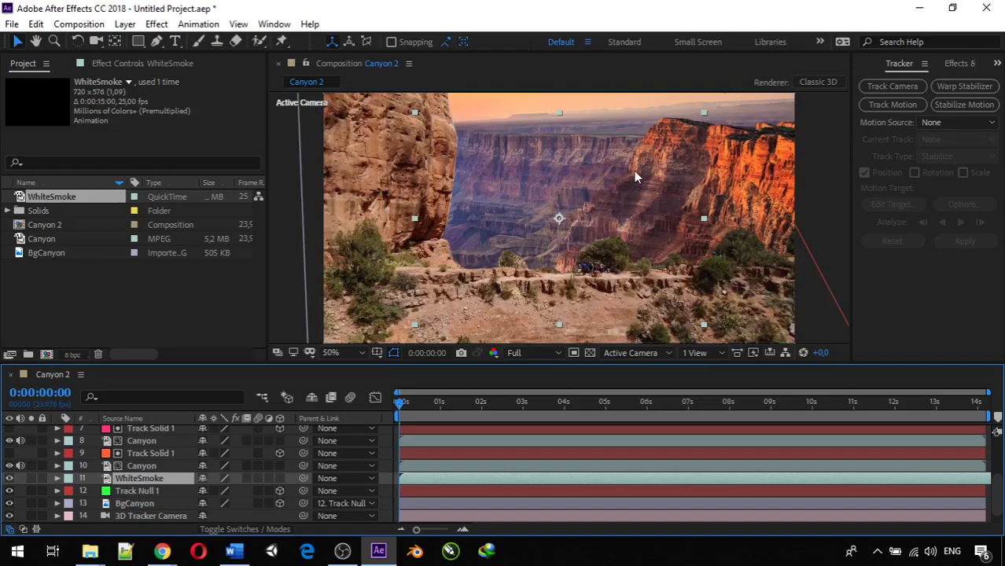
drag(162, 478, 138, 432)
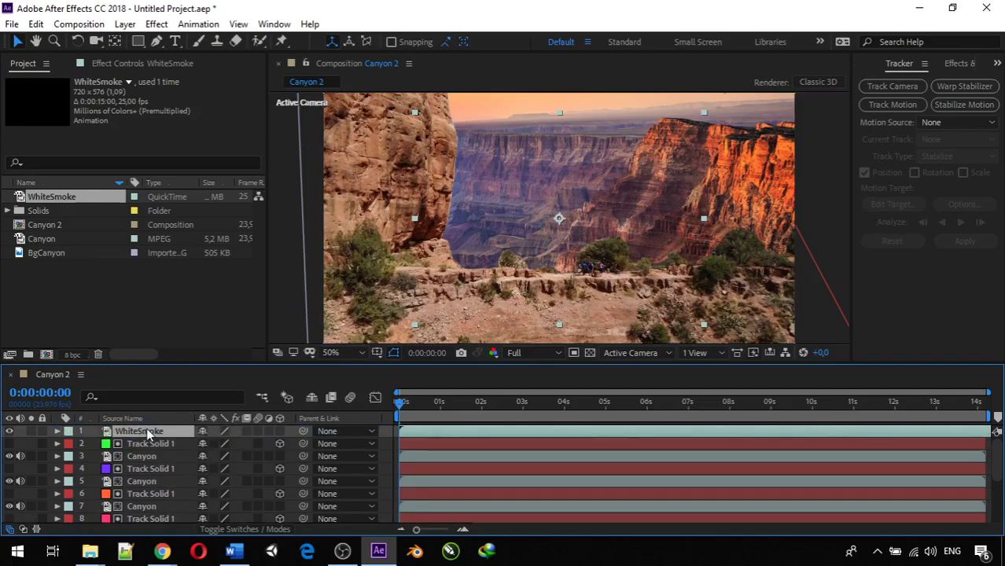
key(Delete)
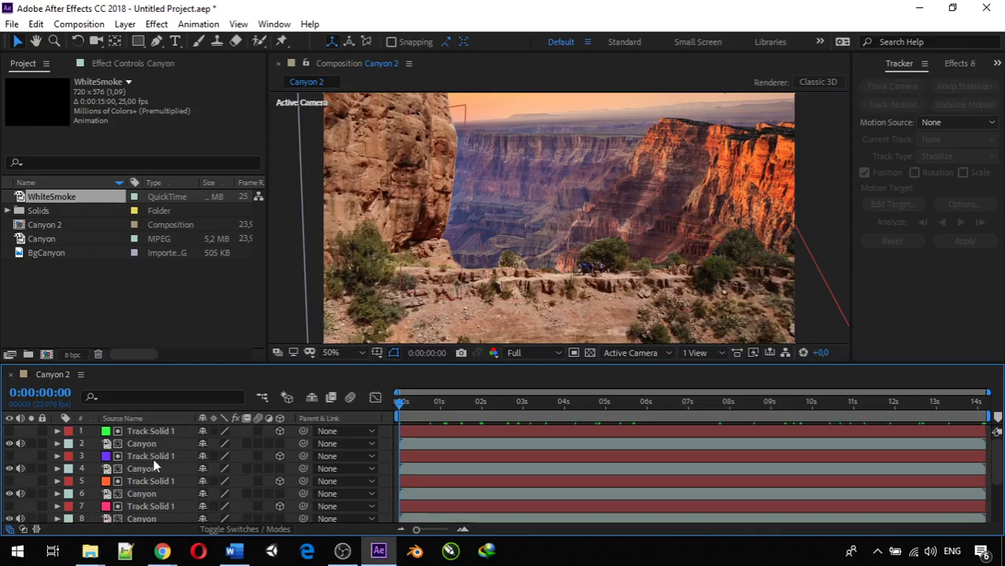
- Show the original Canyon layer at the end of the stack and hide the BgCanyon layer
scroll(153, 458, down, 3)
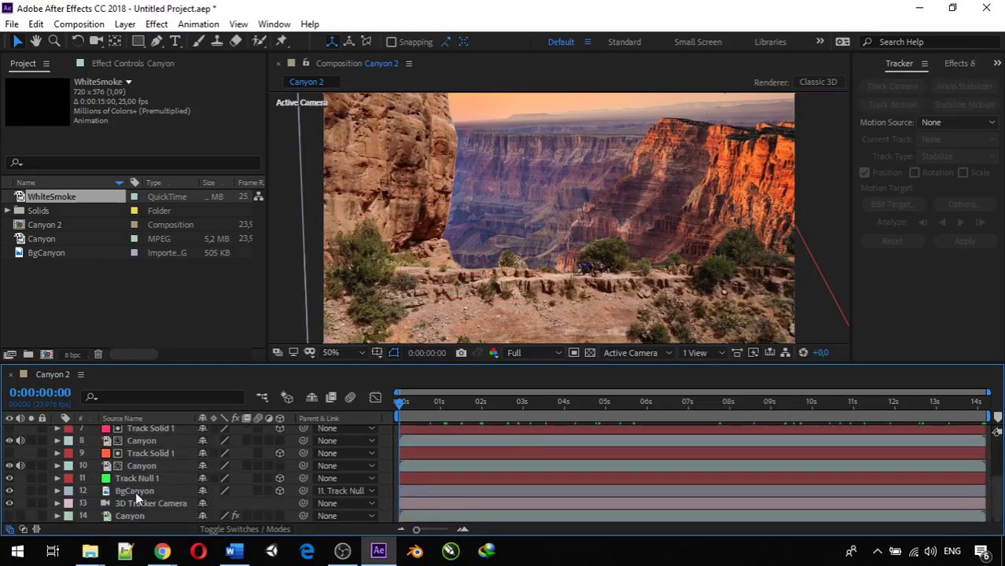
click(138, 516)
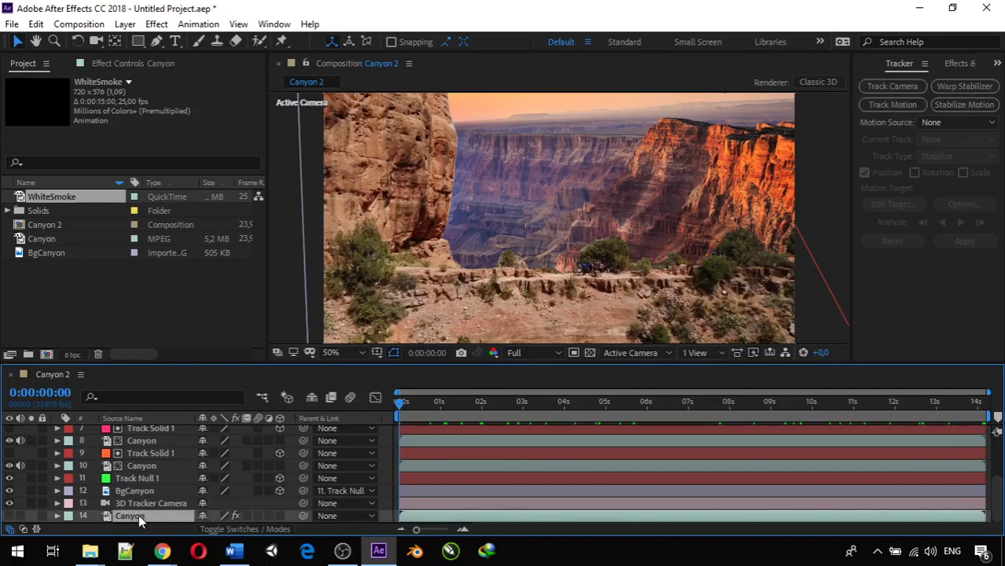
click(8, 518)
click(9, 491)
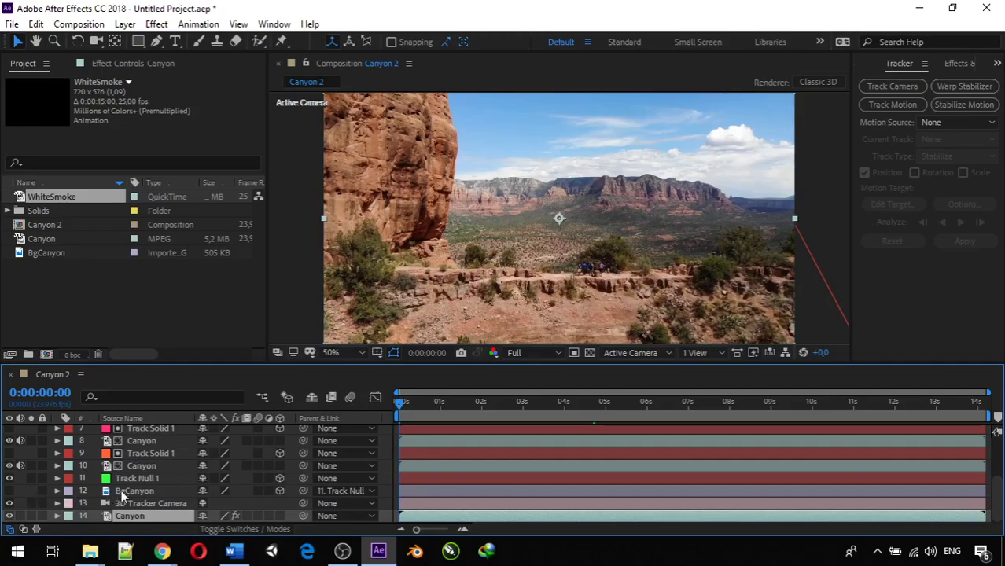
click(10, 516)
click(10, 516)
scroll(565, 222, up, 4)
scroll(565, 223, down, 4)
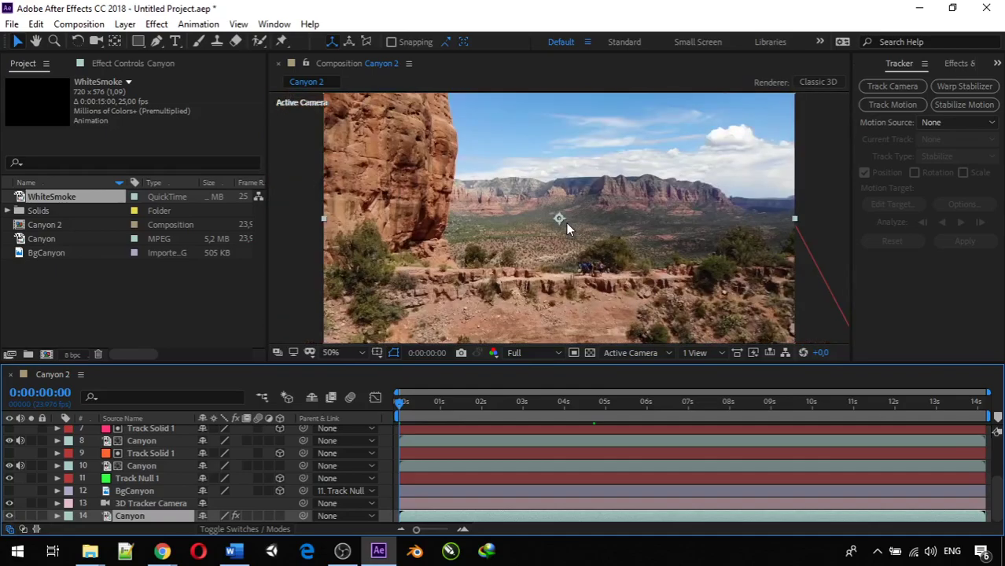
- Turn on Render Track Points for the Canyon layer's 3D Camera Tracker and go to the frame at 0:00:14:01
mouse_move(563, 221)
mouse_down()
mouse_move(550, 218)
mouse_move(572, 208)
mouse_up()
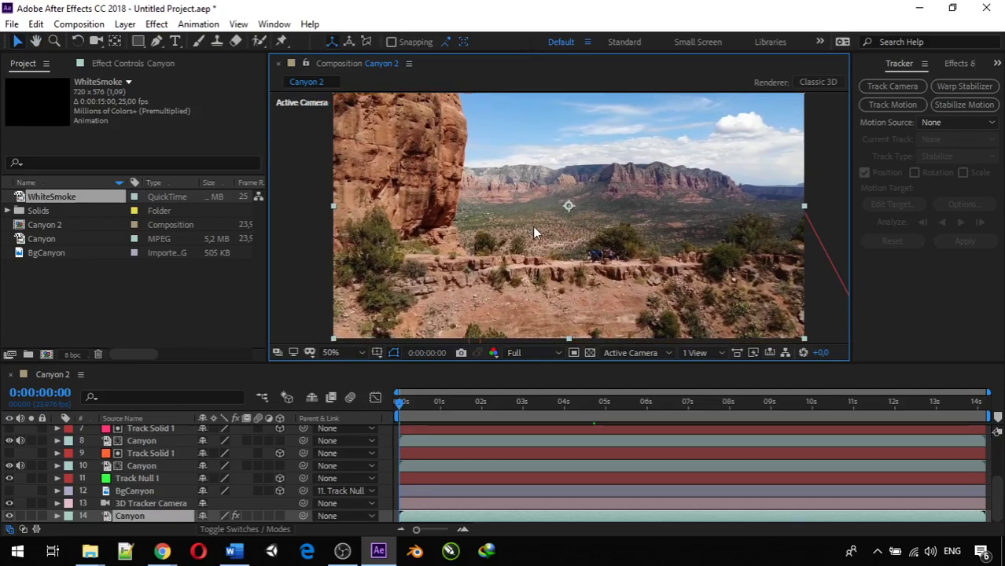
click(117, 66)
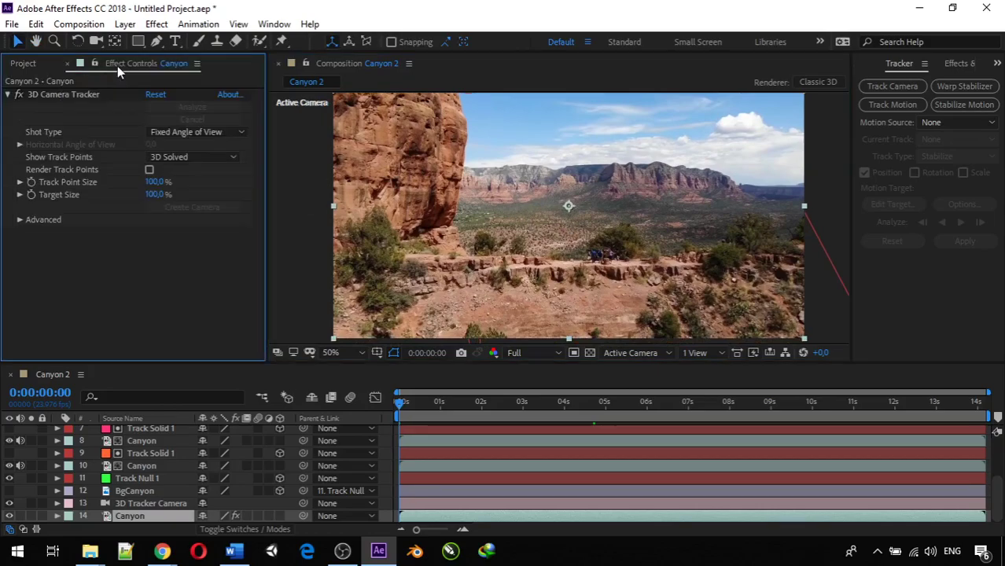
click(150, 170)
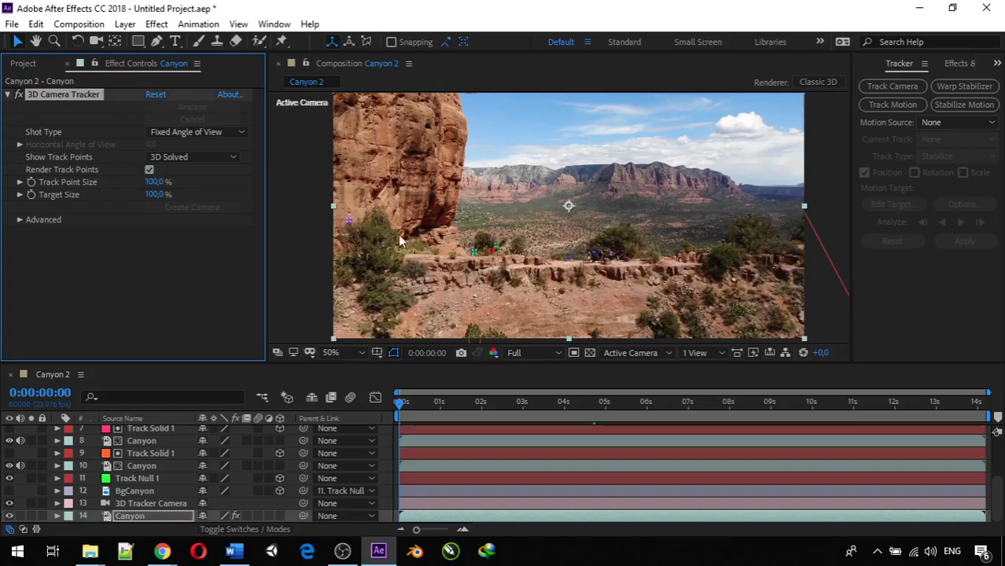
click(398, 402)
key(space)
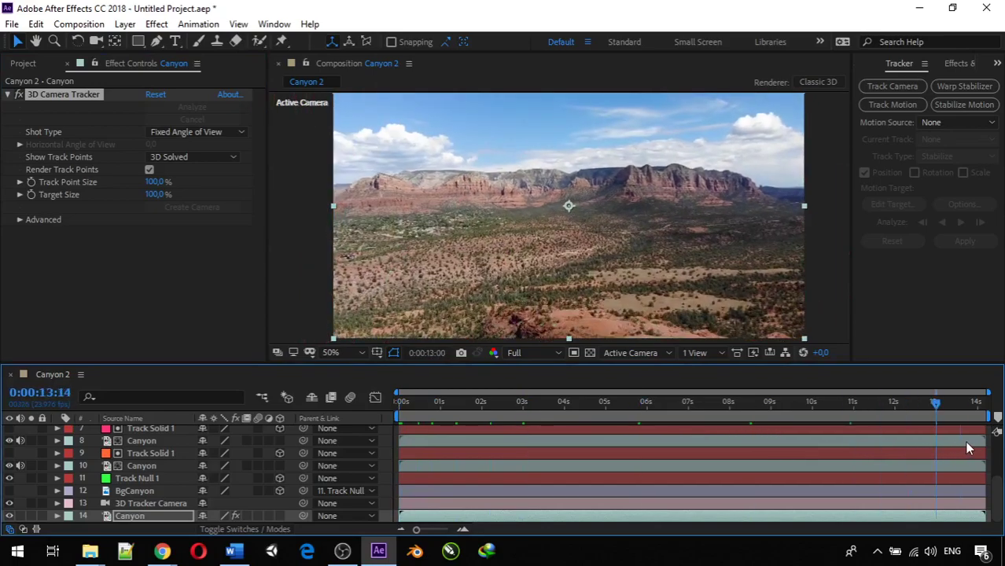
drag(981, 441, 980, 441)
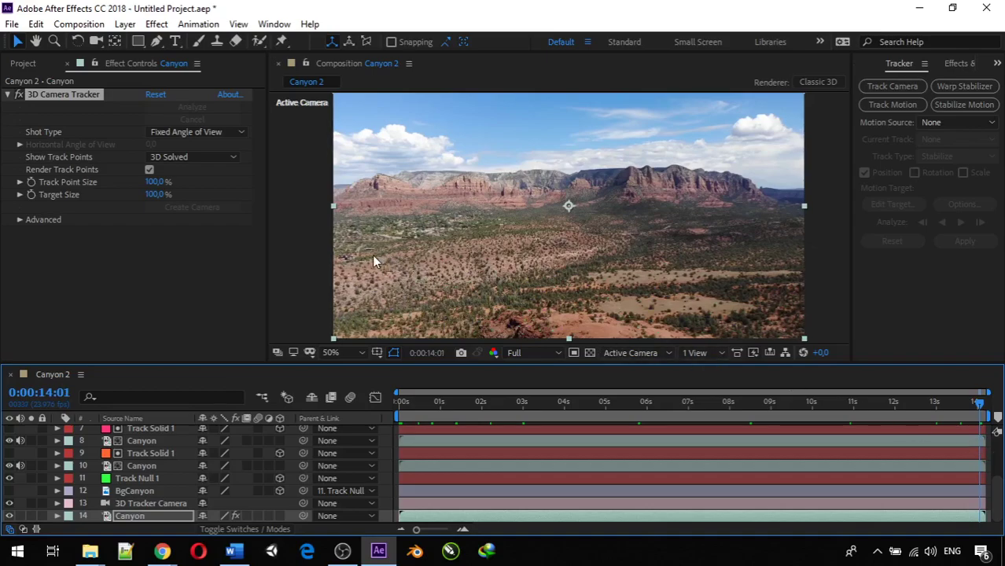
- Create a track solid from a tracking point on the bushy desert ground
key(slash)
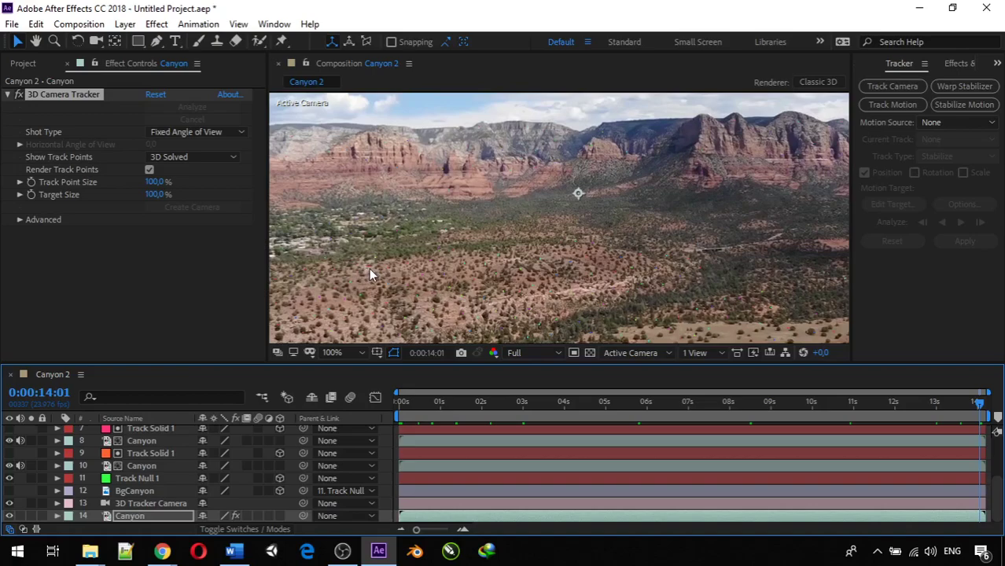
right_click(370, 269)
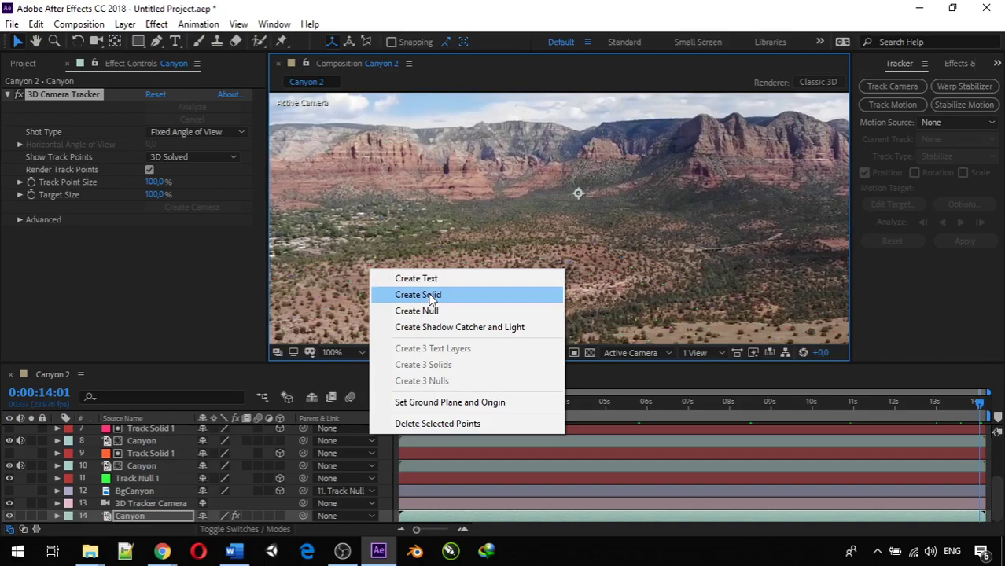
click(430, 299)
scroll(371, 272, up, 4)
scroll(371, 271, down, 2)
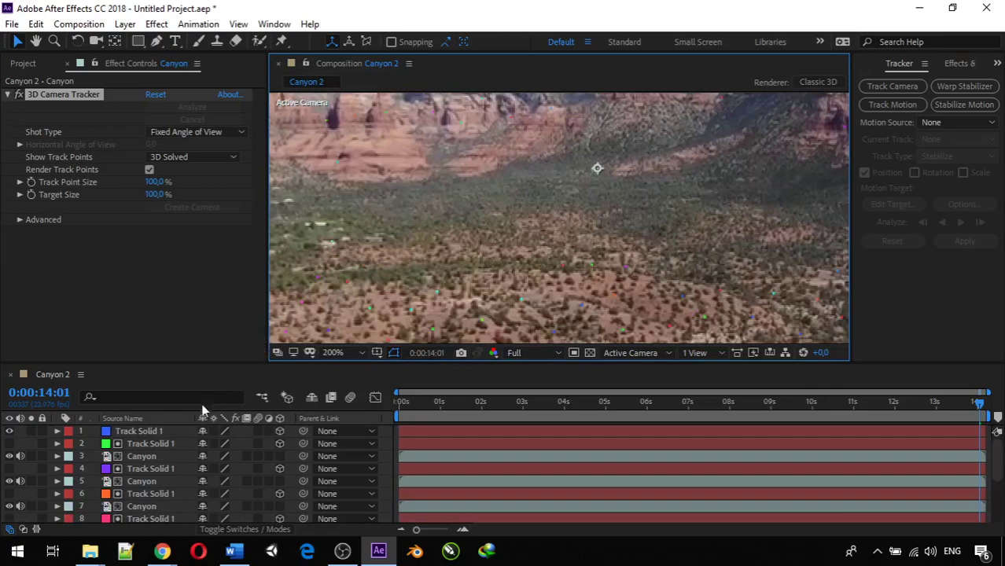
- Enlarge the new blue Track Solid 1 into a wide flat plane lying on the desert ground
click(160, 431)
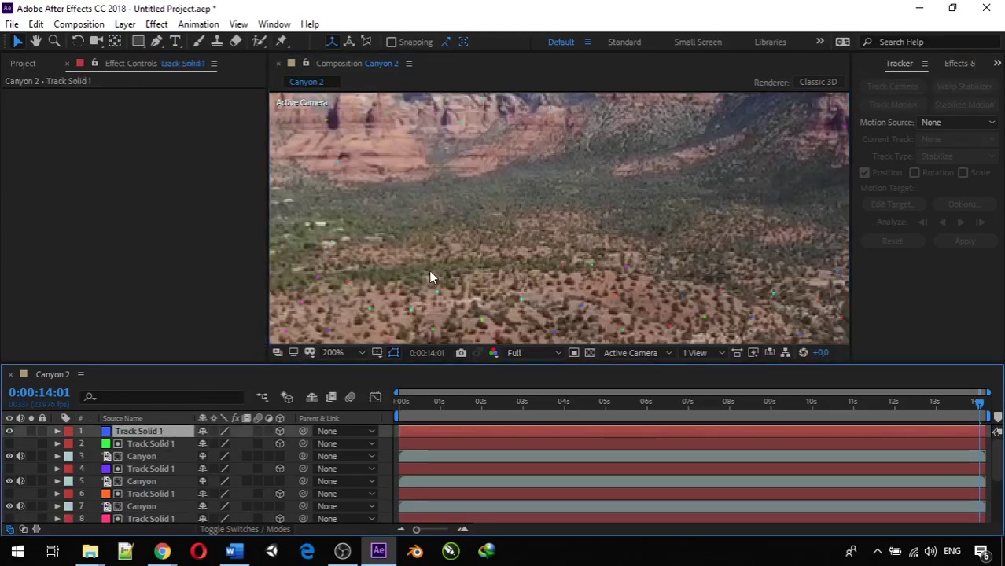
scroll(428, 269, down, 2)
drag(367, 255, 555, 211)
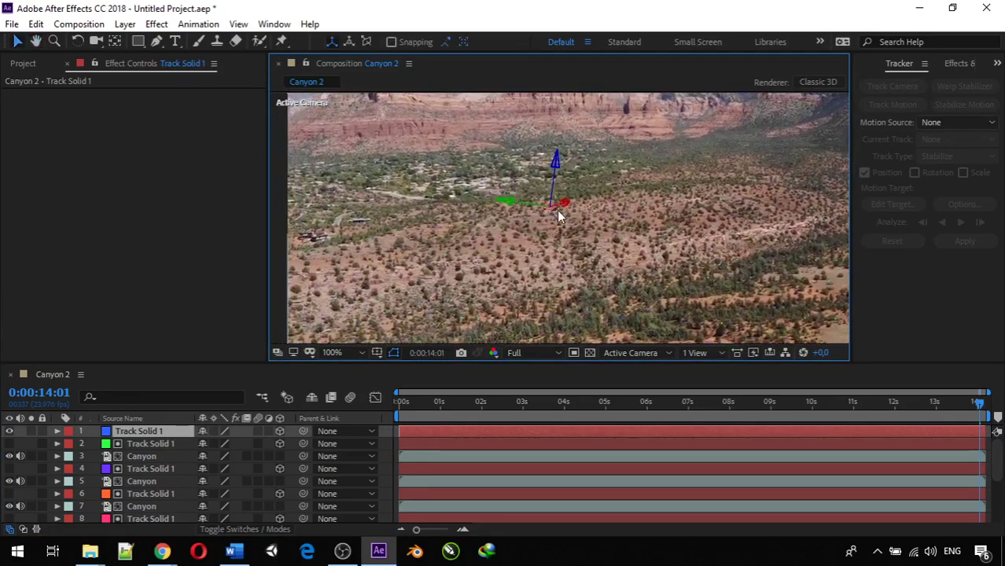
scroll(556, 213, up, 4)
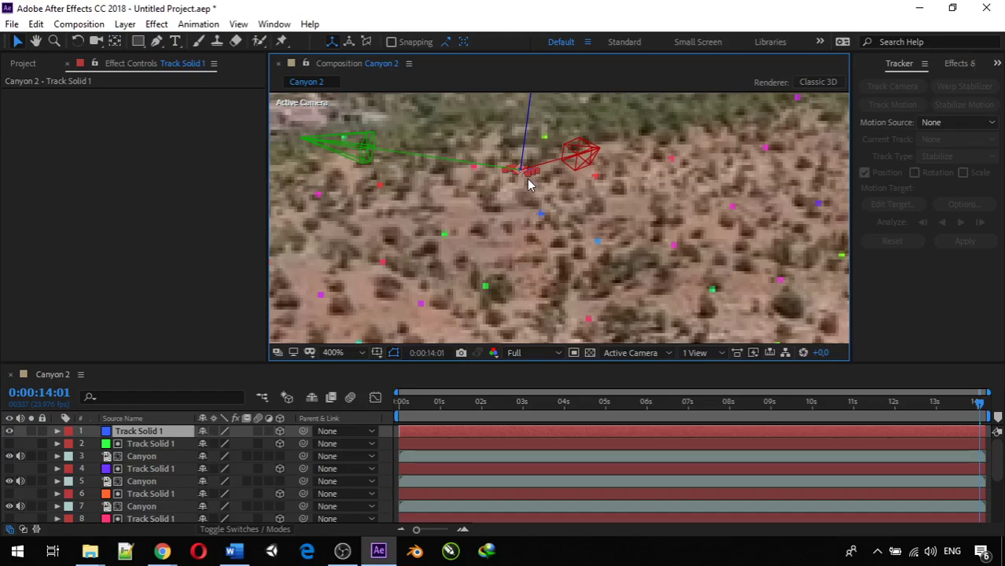
click(531, 189)
drag(530, 184, 601, 316)
scroll(587, 251, down, 4)
scroll(586, 251, up, 2)
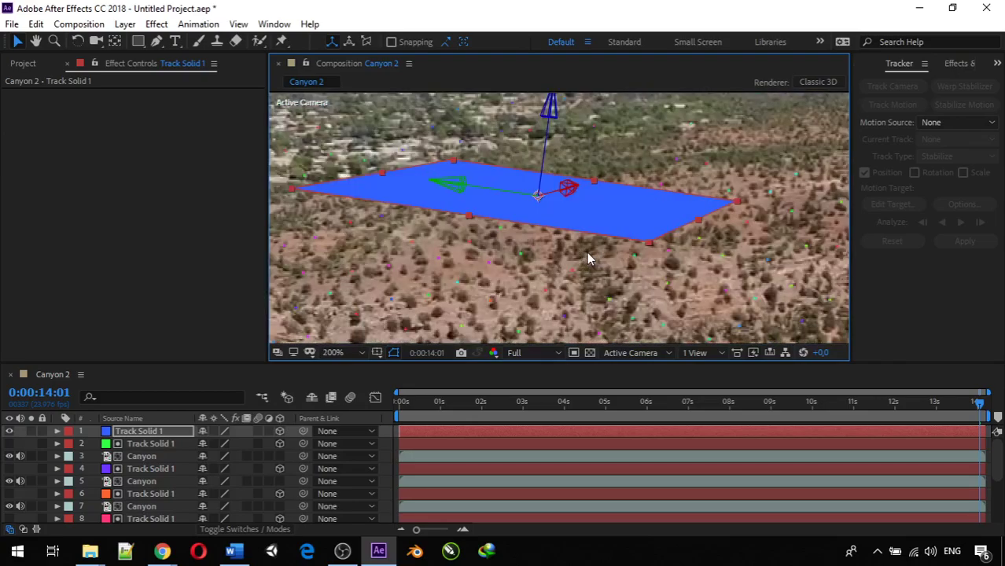
drag(598, 254, 667, 294)
key(v)
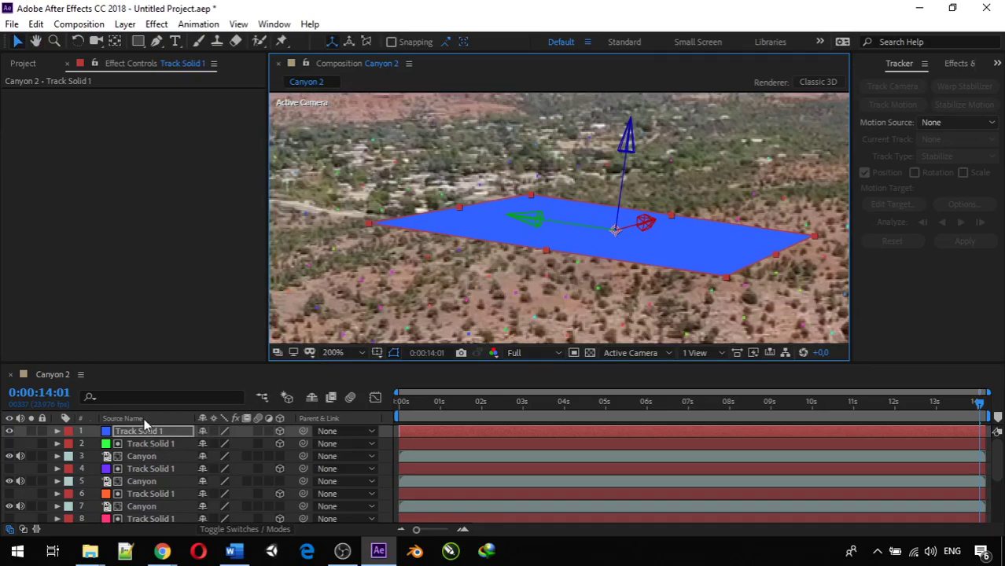
- Add the WhiteSmoke footage to the Canyon 2 composition directly beneath the blue Track Solid 1 layer
click(22, 64)
drag(62, 226, 112, 445)
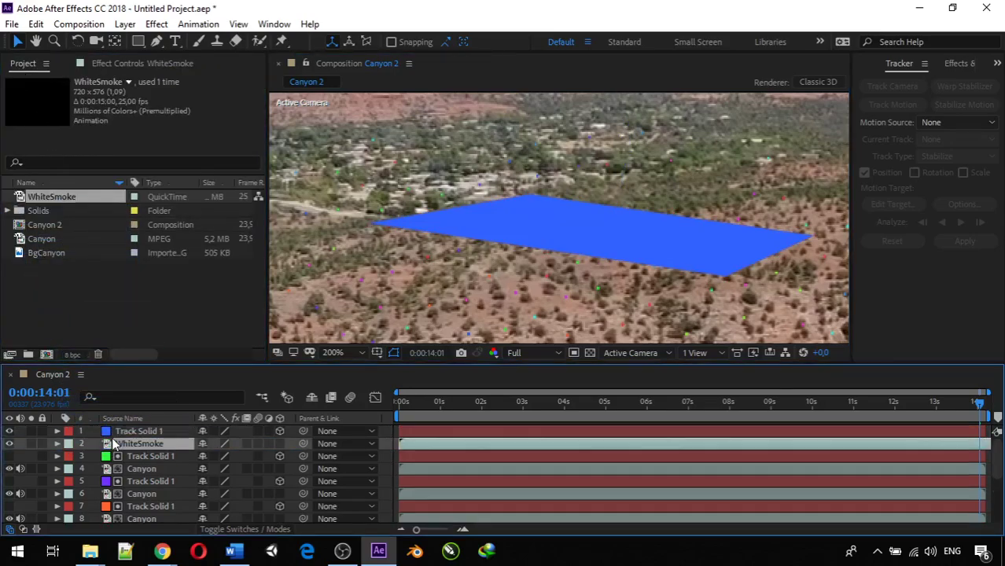
scroll(520, 257, down, 4)
scroll(519, 249, up, 1)
scroll(515, 250, down, 2)
scroll(612, 253, up, 1)
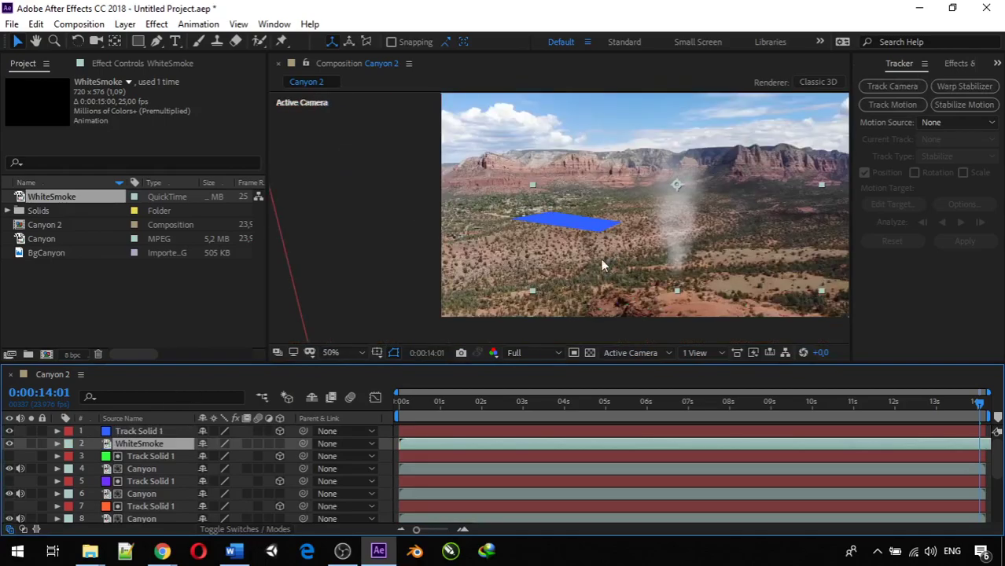
- Parent the WhiteSmoke layer to the blue Track Solid 1 and make it a 3D layer
drag(304, 442, 165, 439)
click(278, 444)
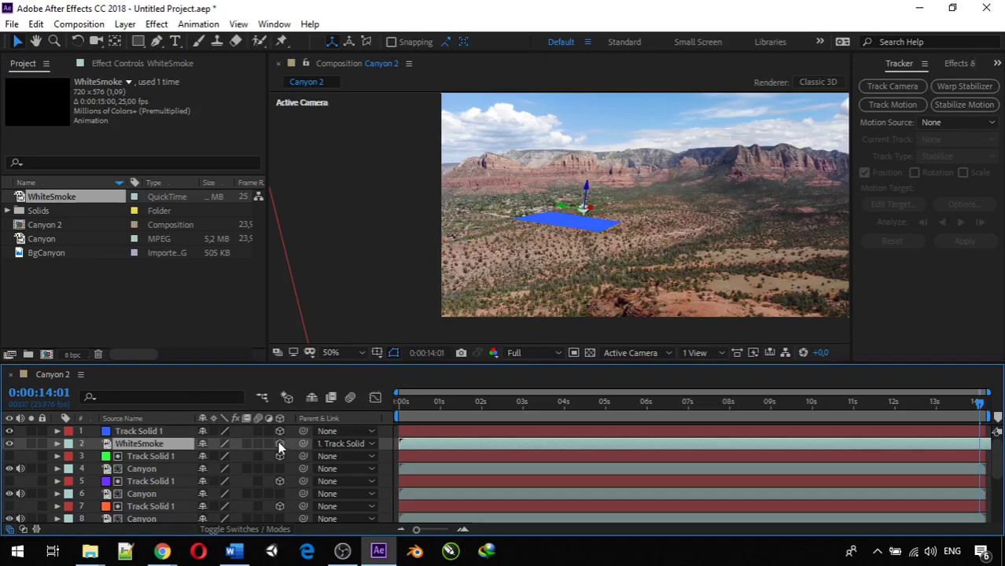
scroll(563, 222, up, 6)
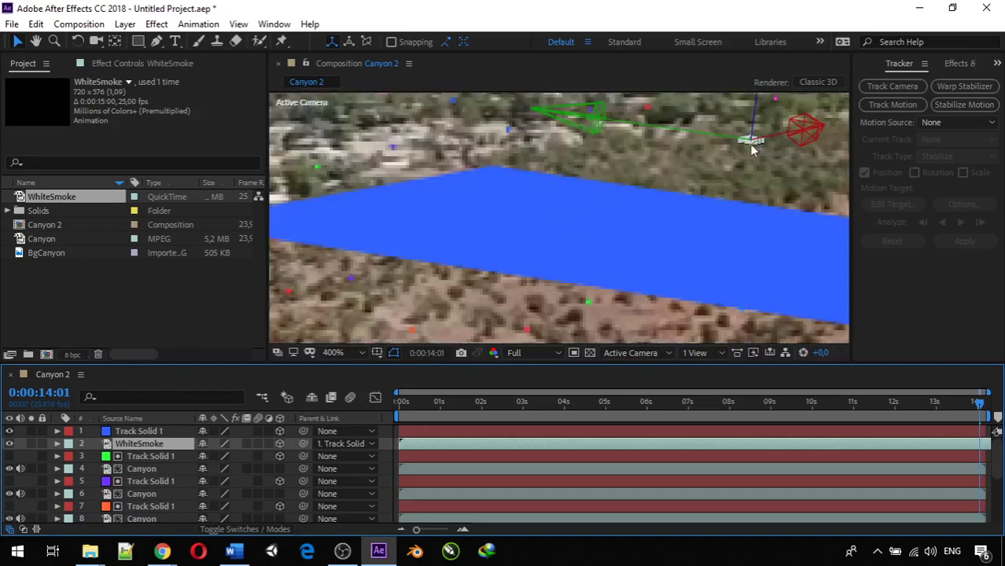
- Set the WhiteSmoke layer's X and Y position to 0 so it sits at its parent solid's origin
click(57, 432)
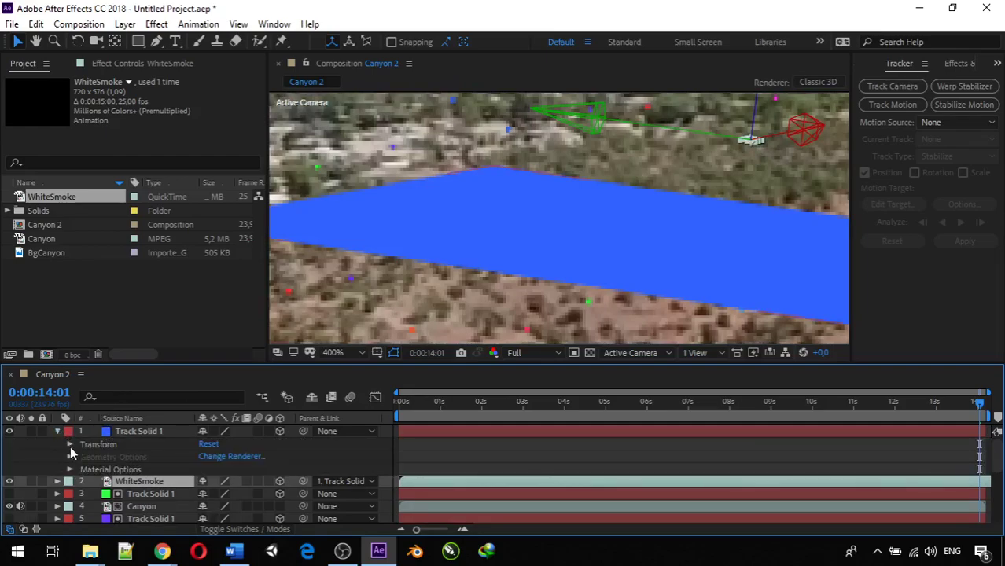
click(57, 482)
scroll(72, 478, down, 1)
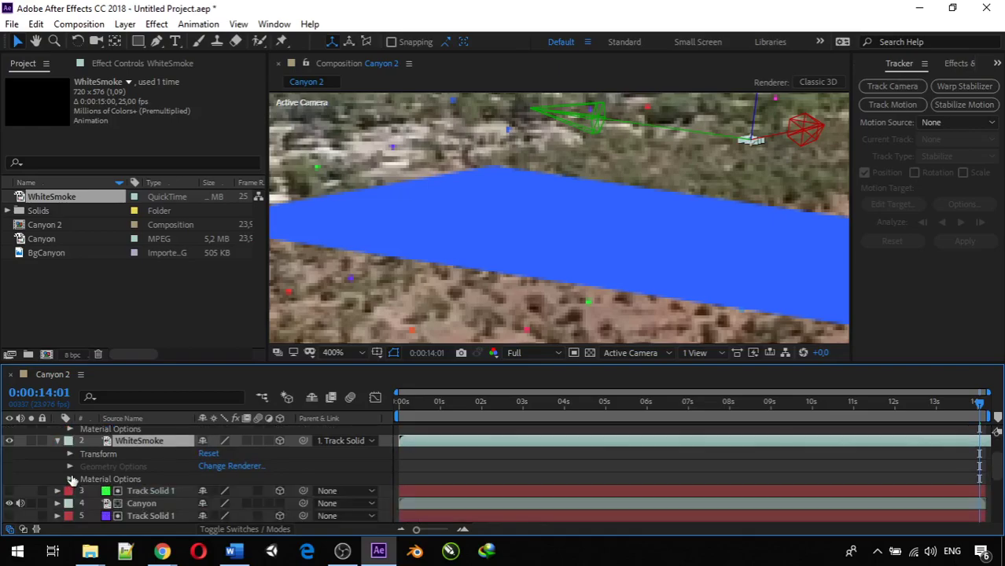
click(69, 454)
scroll(71, 454, down, 1)
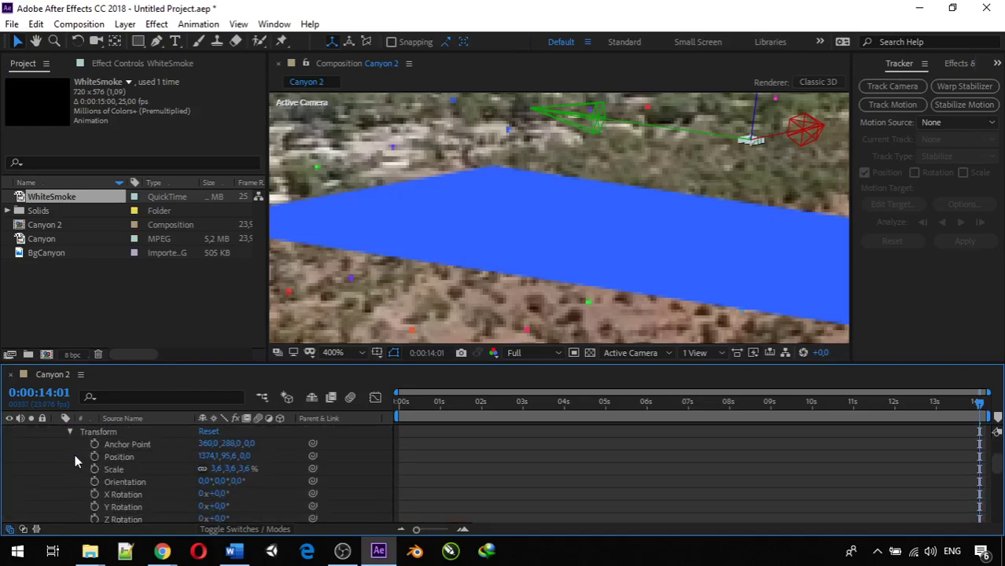
click(221, 456)
text(0)
key(Return)
scroll(417, 307, down, 4)
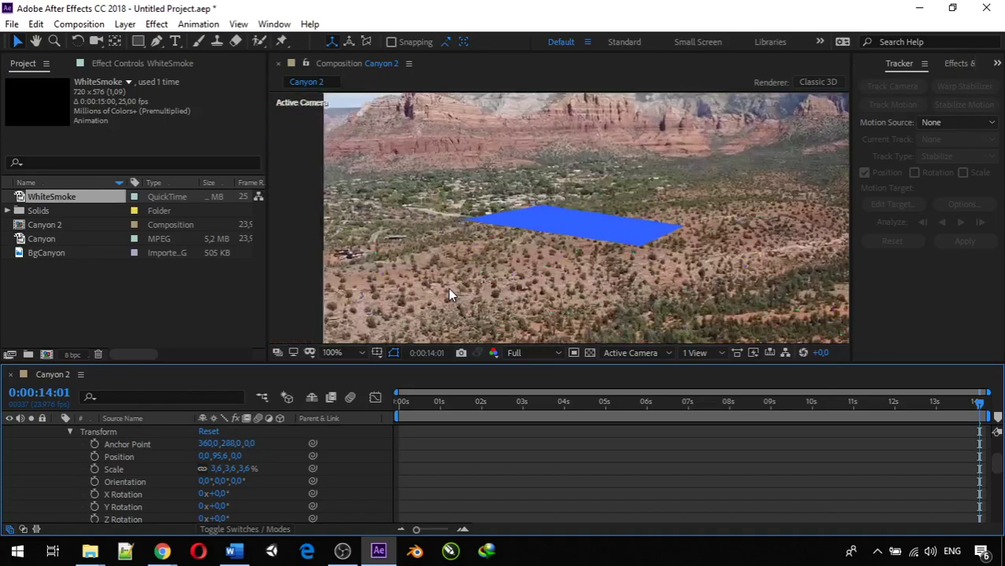
scroll(439, 290, up, 2)
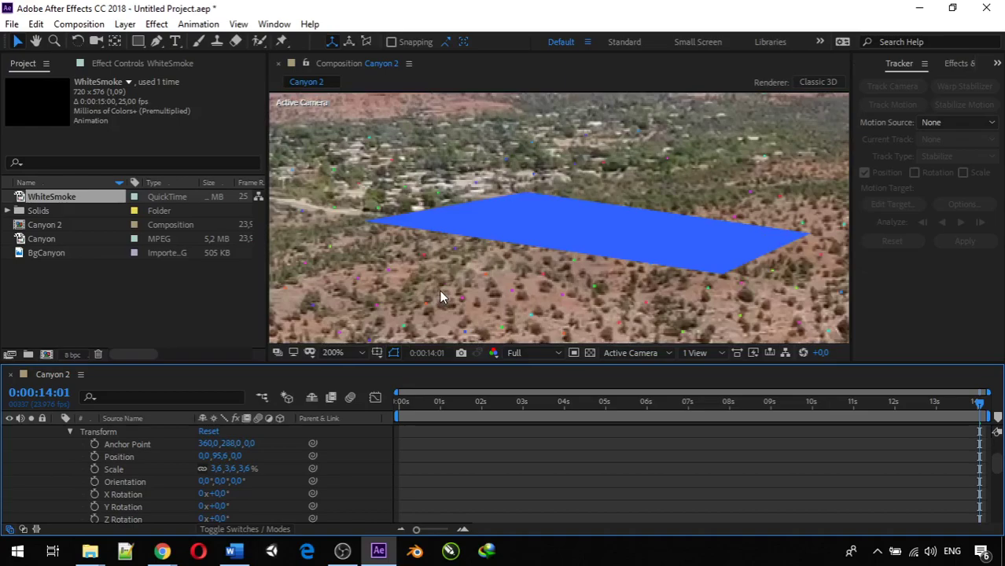
click(217, 456)
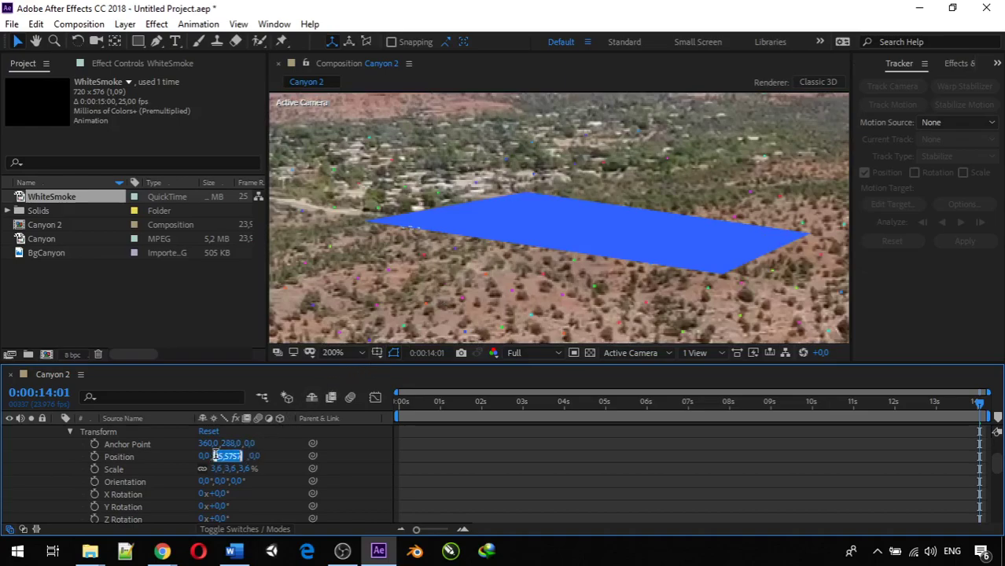
text(0)
key(Return)
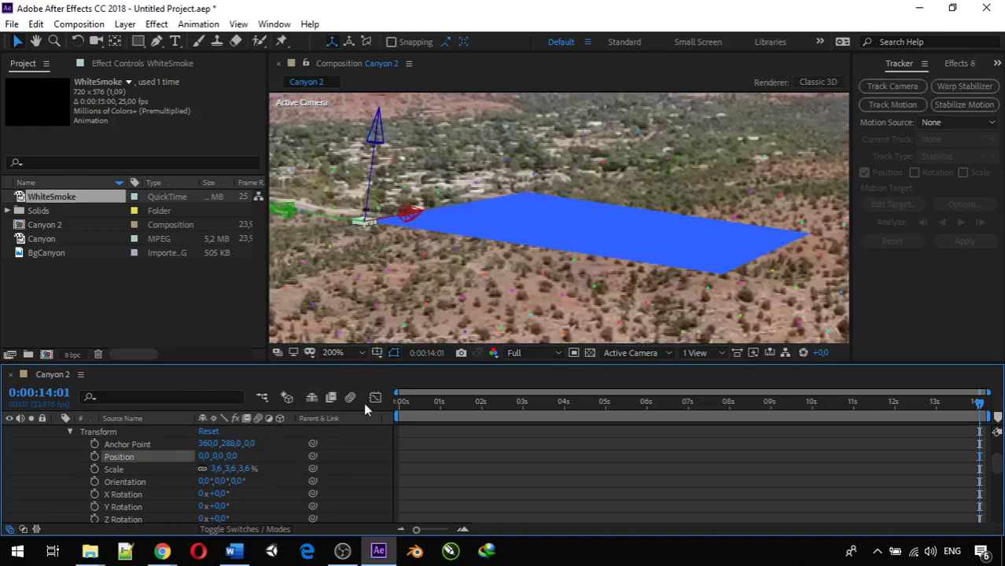
scroll(385, 252, up, 2)
drag(381, 237, 557, 265)
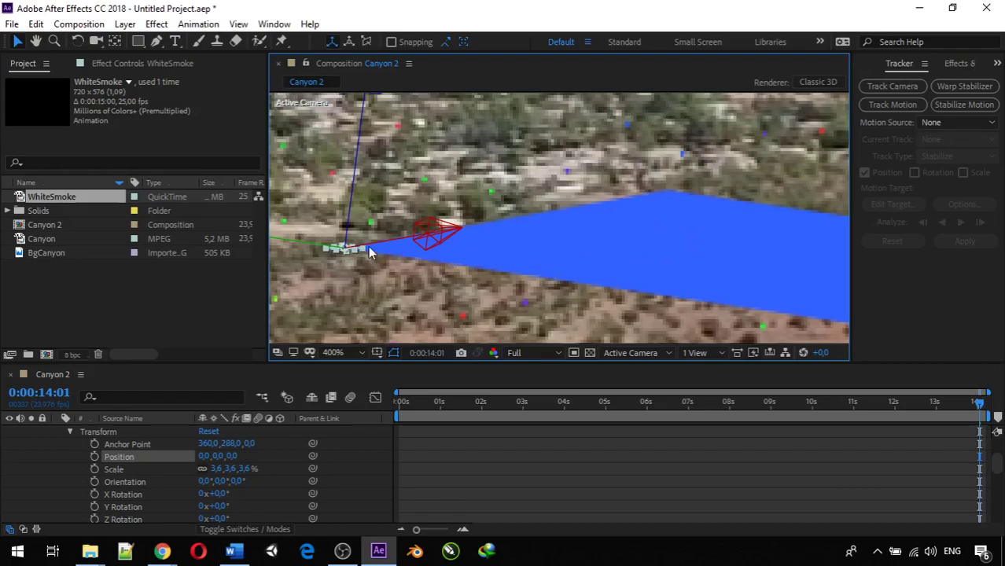
- Scale the WhiteSmoke layer up uniformly to about 190.6% and collapse the properties of WhiteSmoke and the blue Track Solid 1
drag(363, 247, 846, 327)
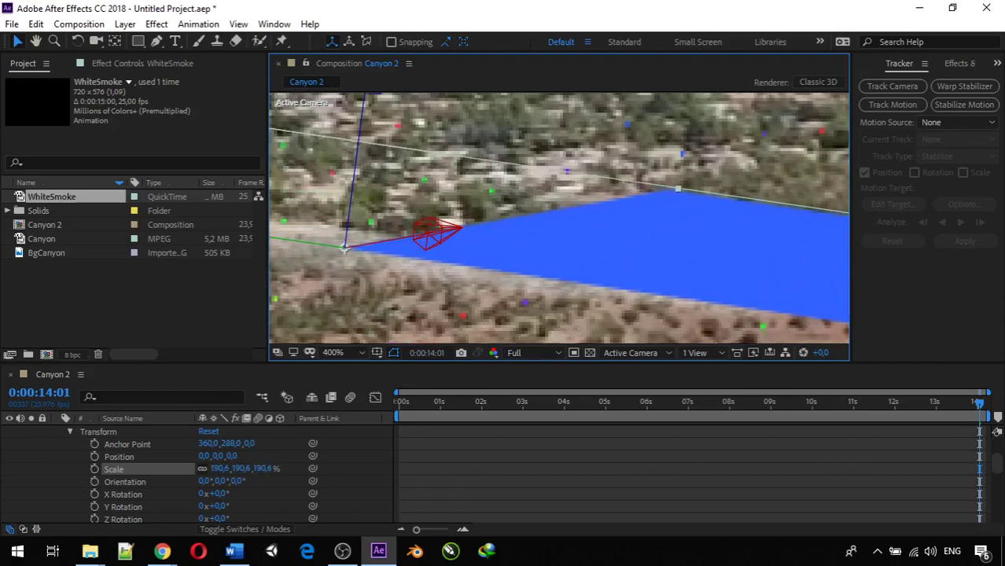
scroll(523, 247, down, 5)
scroll(523, 247, up, 1)
scroll(521, 240, up, 3)
scroll(481, 283, down, 1)
scroll(138, 450, up, 3)
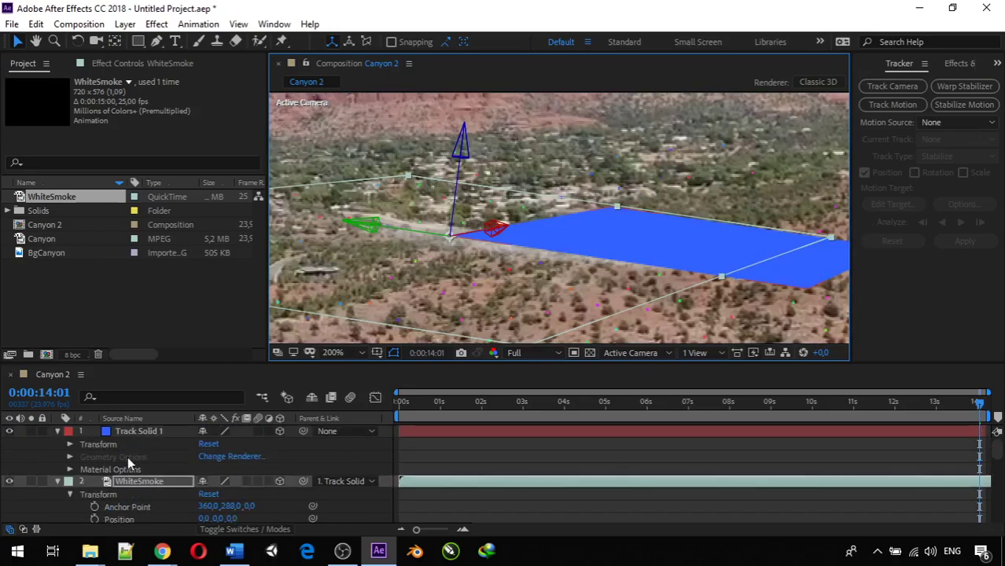
click(56, 481)
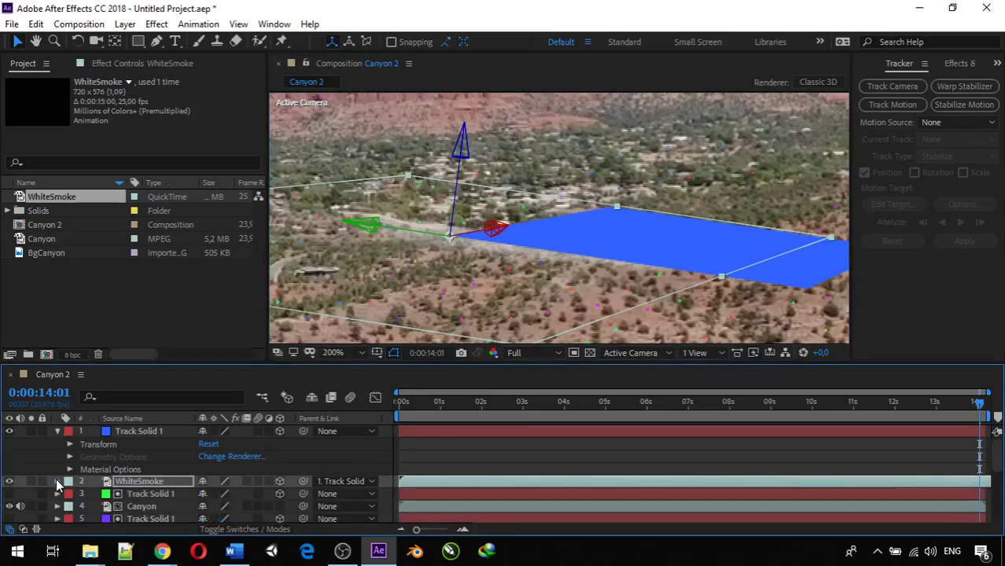
click(57, 432)
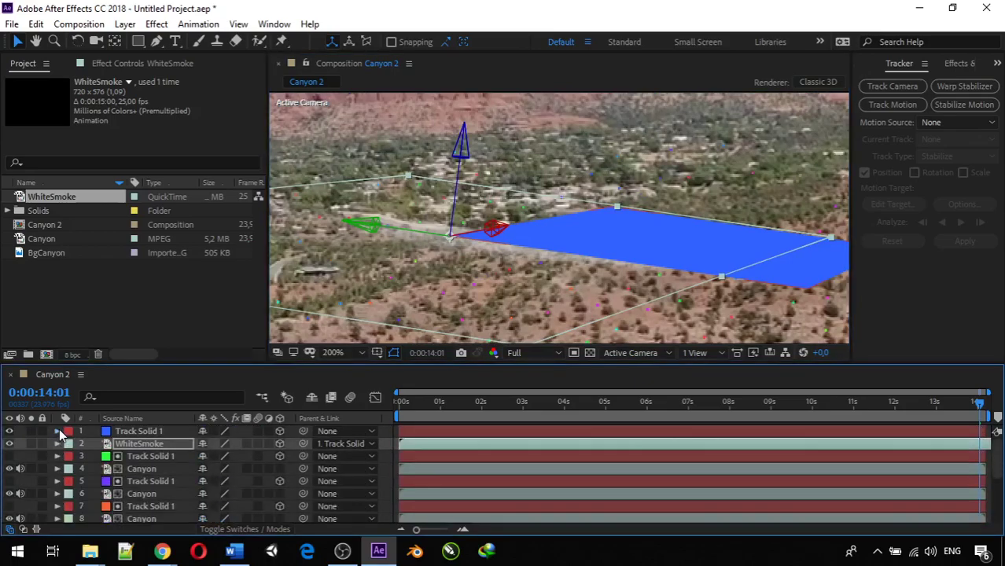
- Select the blue Track Solid 1 layer and expand its Transform properties down to Orientation
click(148, 433)
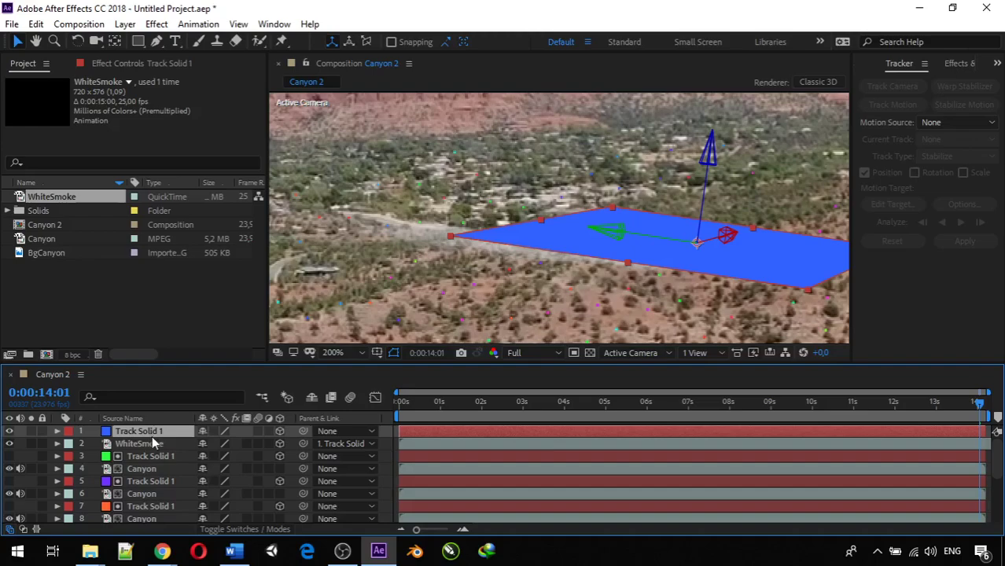
scroll(553, 240, down, 1)
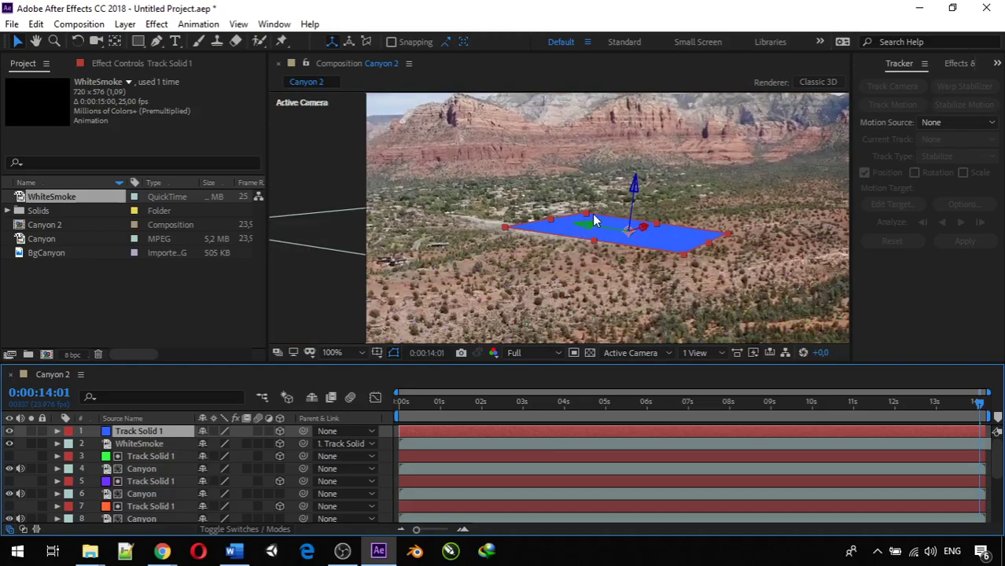
click(58, 432)
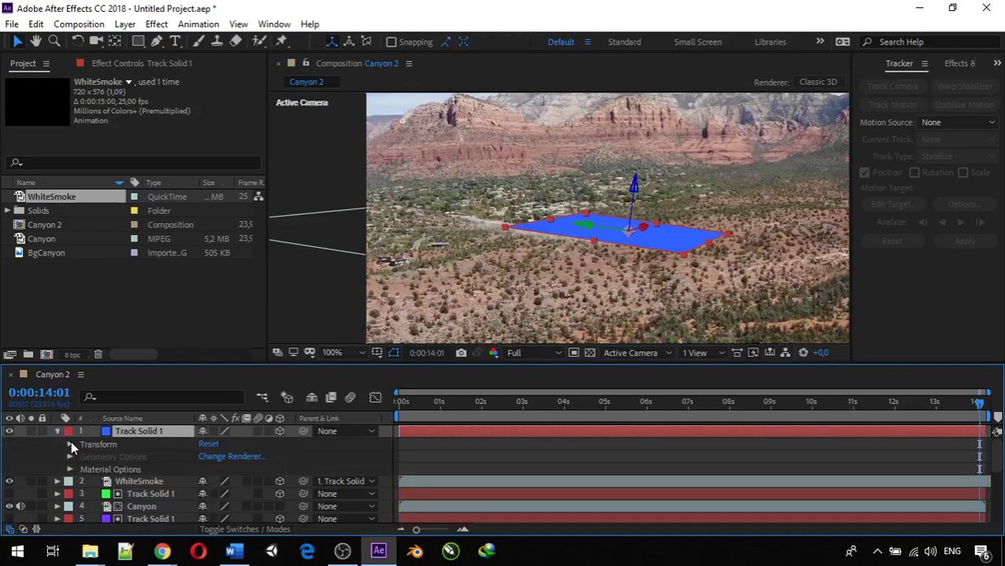
click(71, 446)
scroll(102, 457, down, 3)
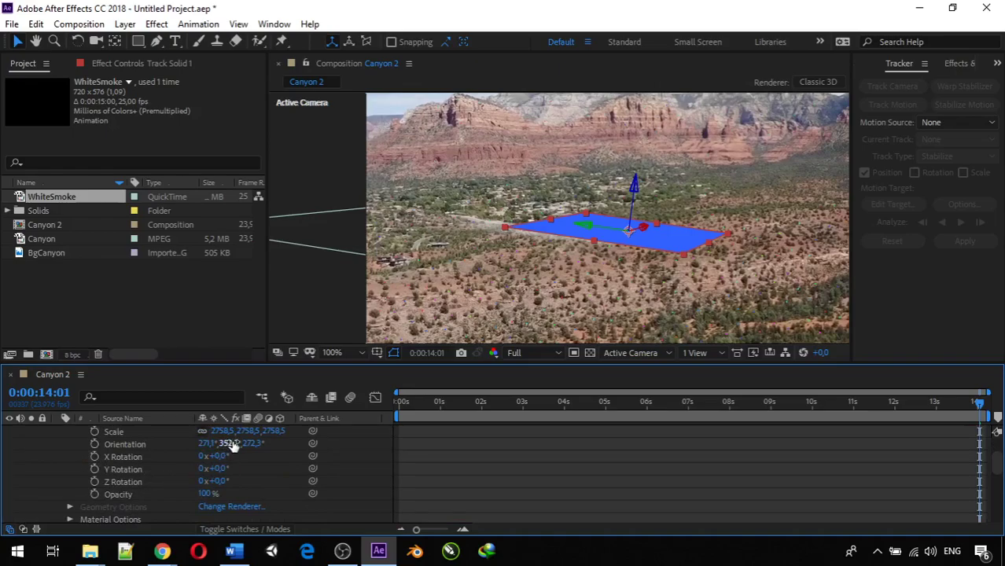
drag(253, 444, 294, 442)
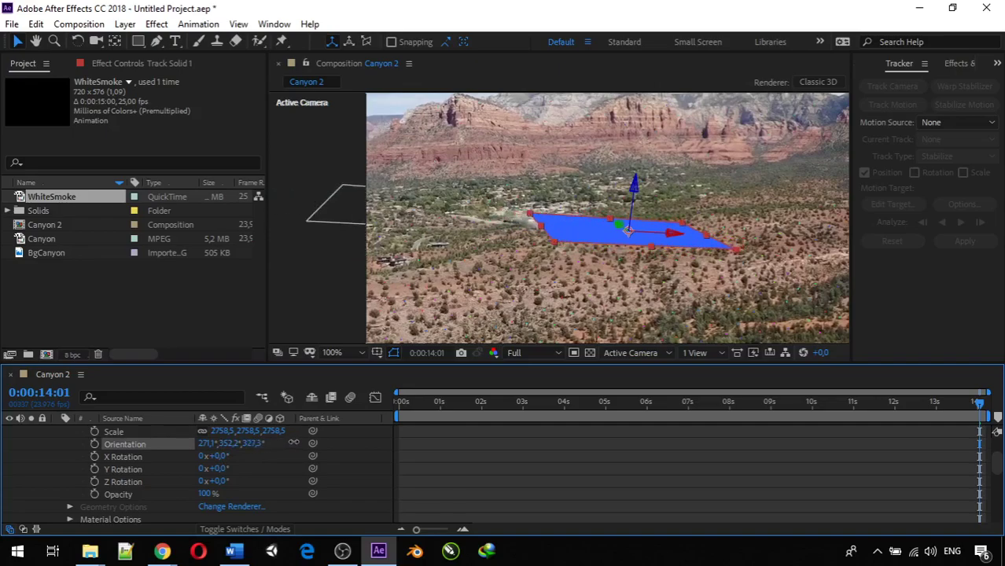
key(ctrl+z)
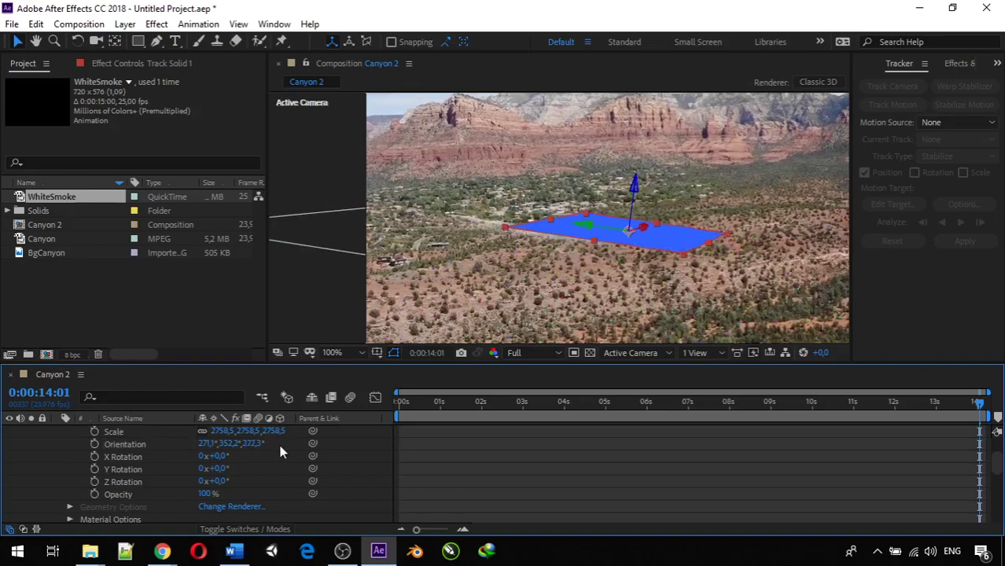
drag(243, 432, 362, 418)
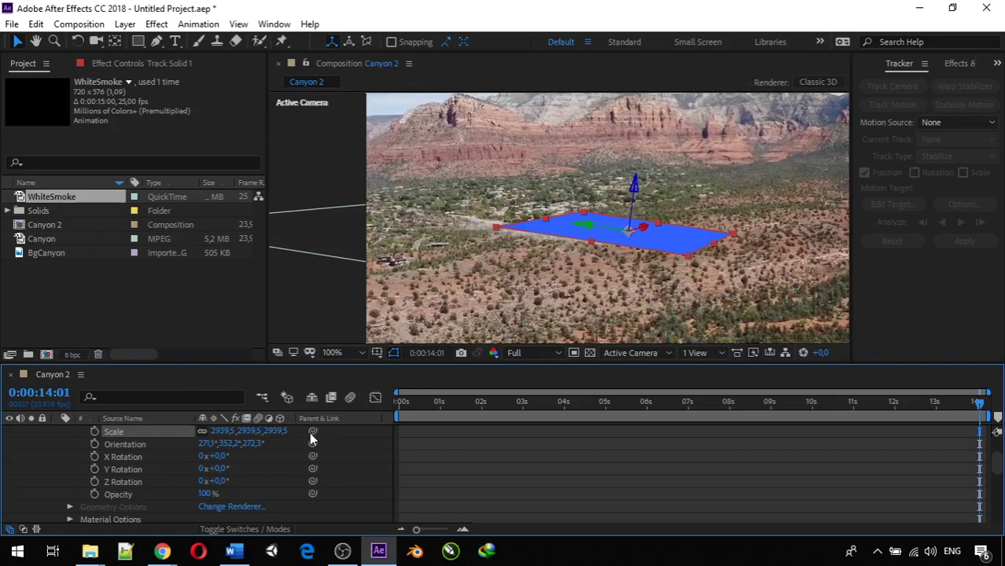
key(ctrl+z)
- Stand the blue Track Solid 1 upright by setting its X orientation to about 8.1°, and collapse the layer
drag(235, 443, 273, 432)
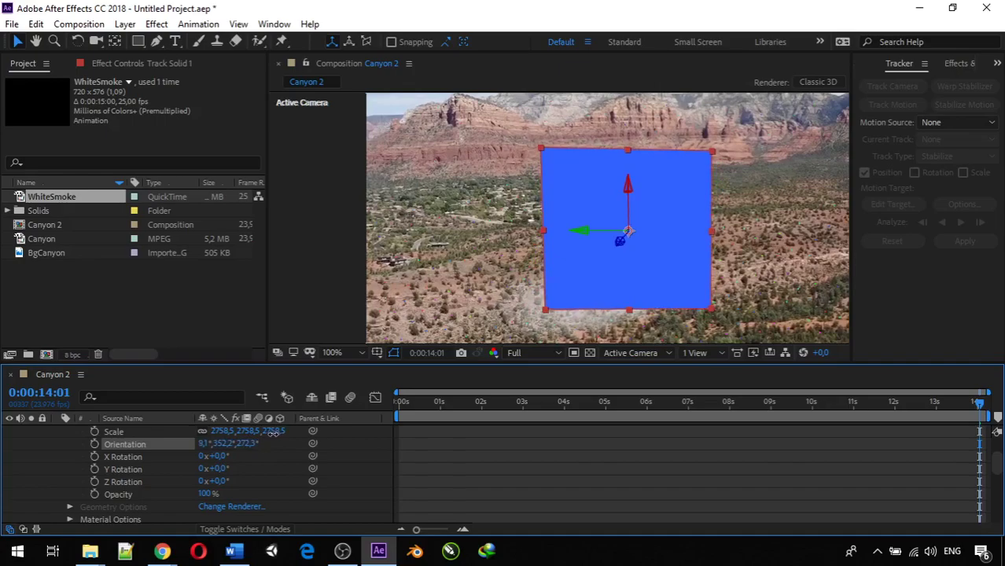
scroll(247, 435, up, 2)
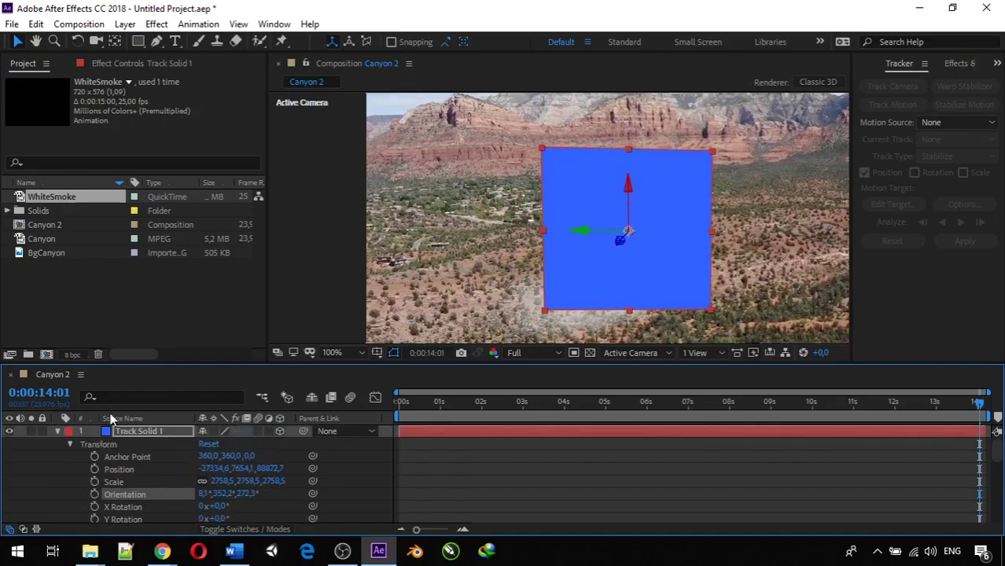
click(57, 431)
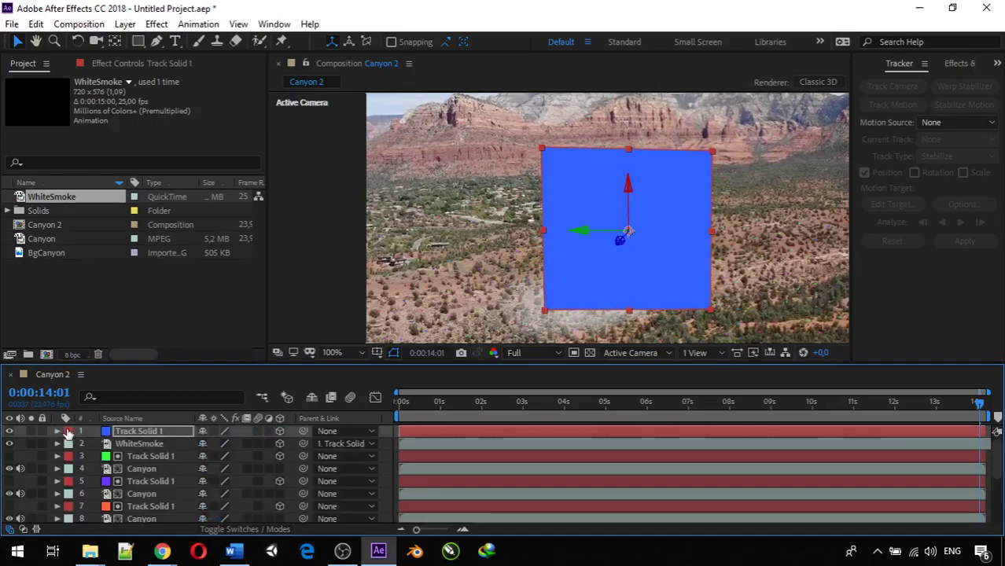
- Set the WhiteSmoke layer's track matte to Alpha Matte "Track Solid 1"
click(141, 442)
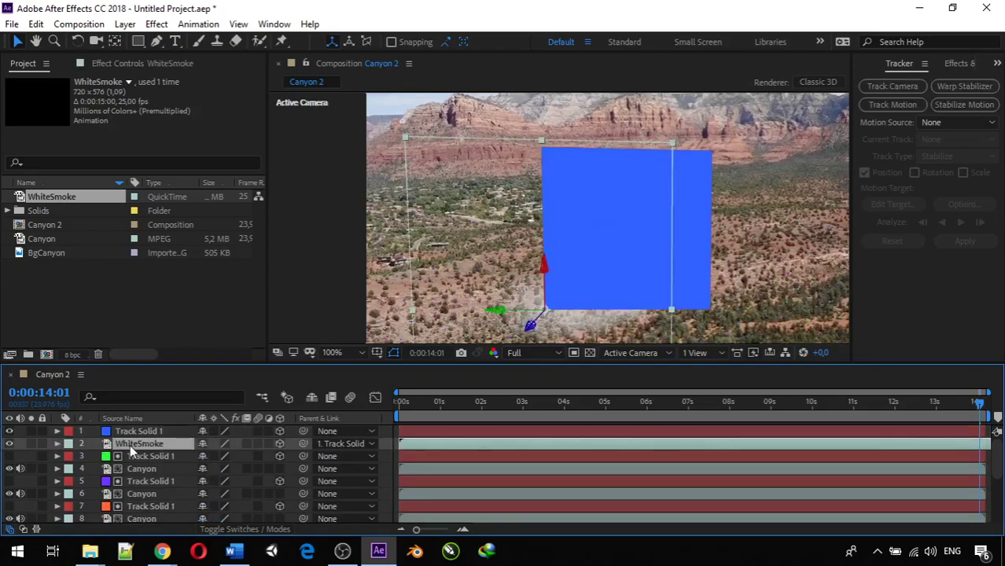
click(242, 530)
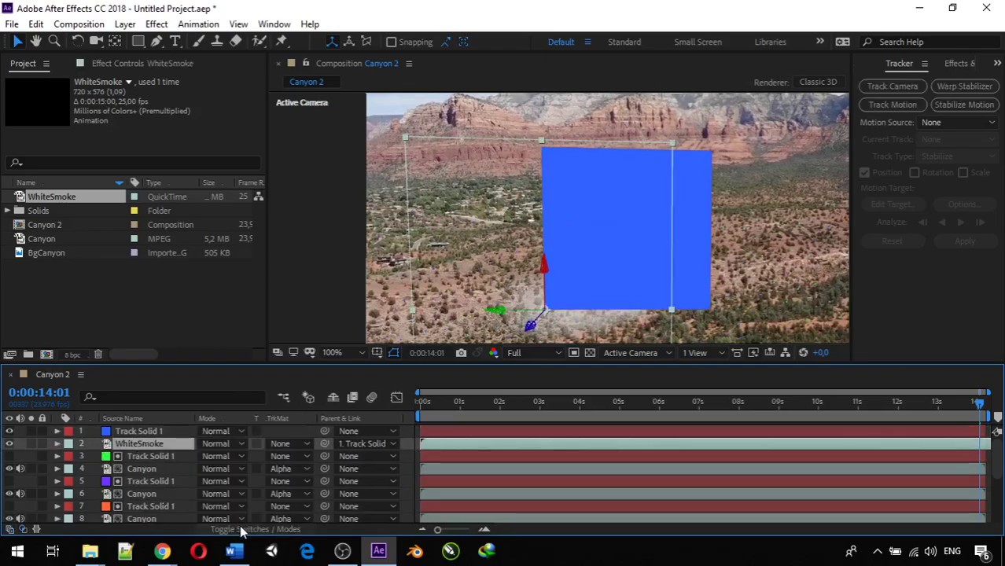
click(297, 442)
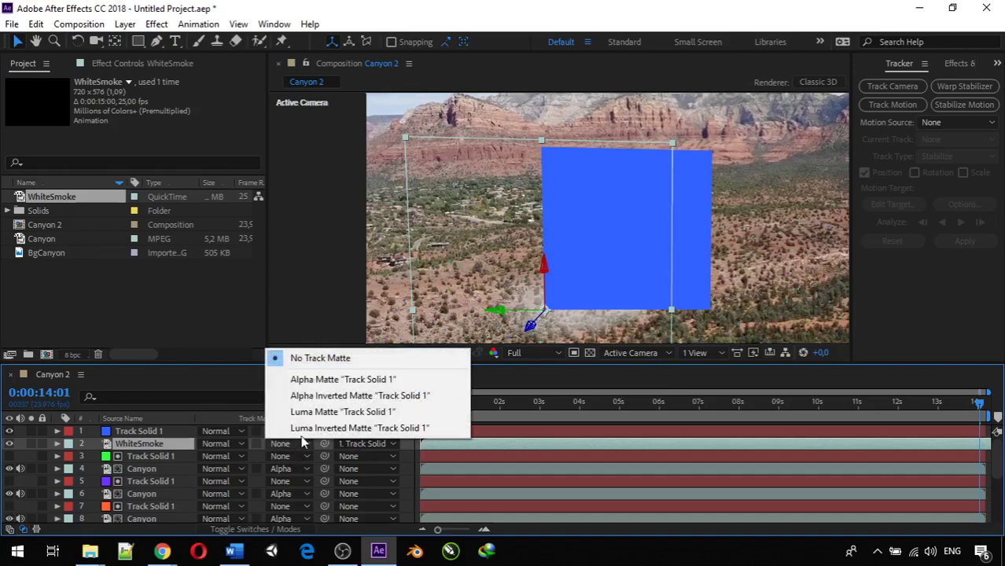
click(319, 380)
scroll(568, 291, up, 2)
scroll(568, 291, down, 2)
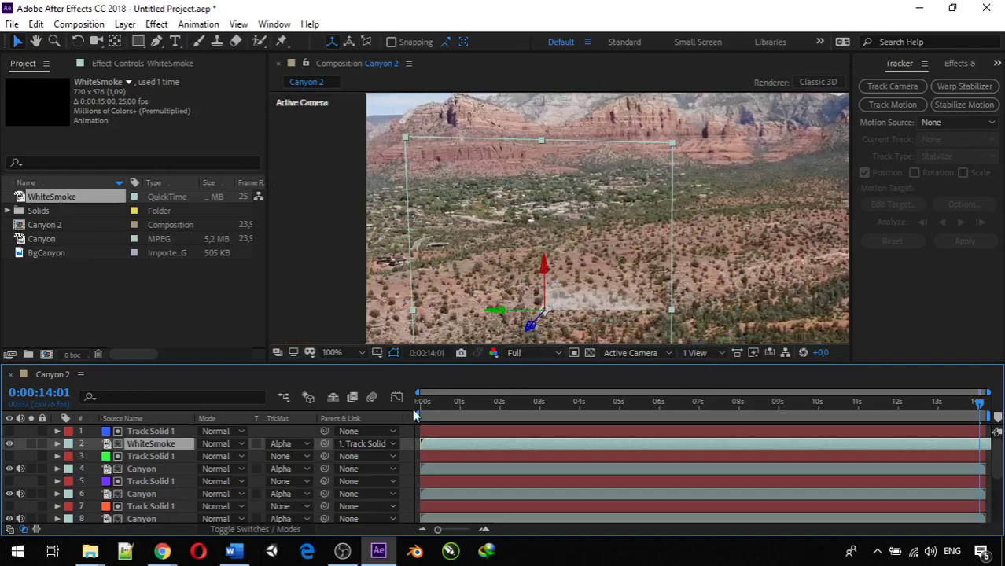
- Move the current time to 0:00:12:17 and expand the blue Track Solid 1's Transform properties
drag(953, 402, 926, 388)
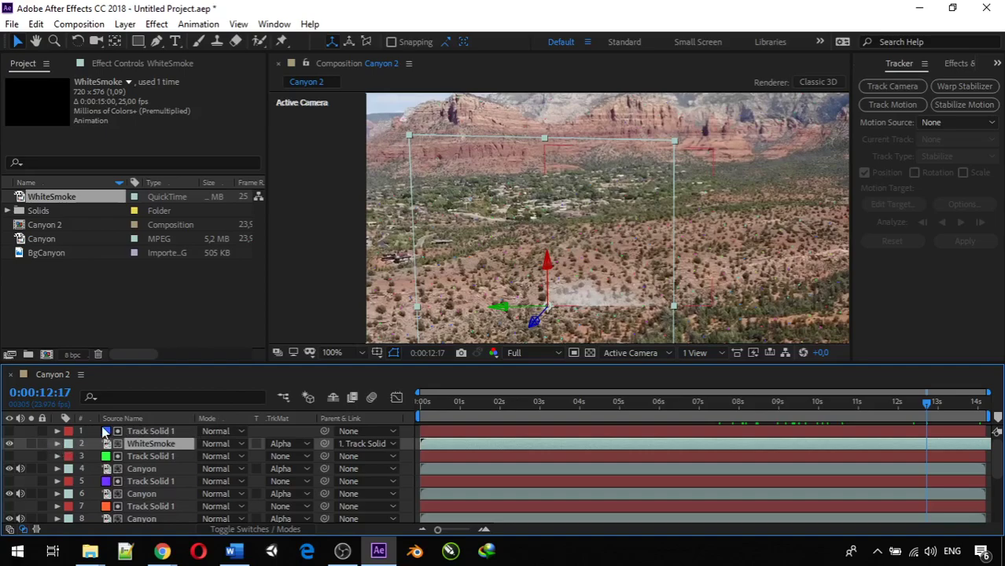
click(58, 431)
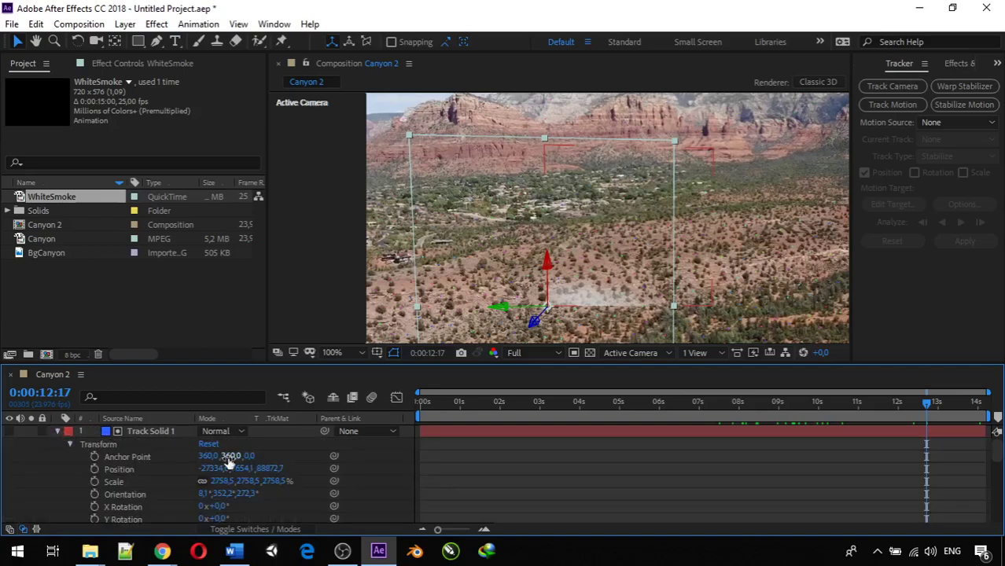
scroll(243, 475, down, 1)
scroll(243, 475, up, 1)
scroll(236, 468, down, 3)
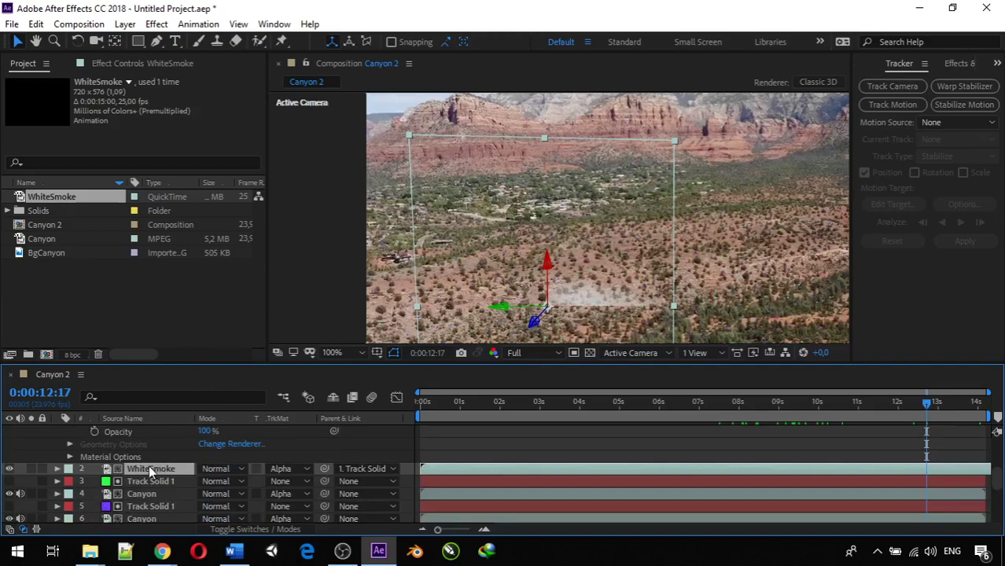
scroll(148, 465, up, 5)
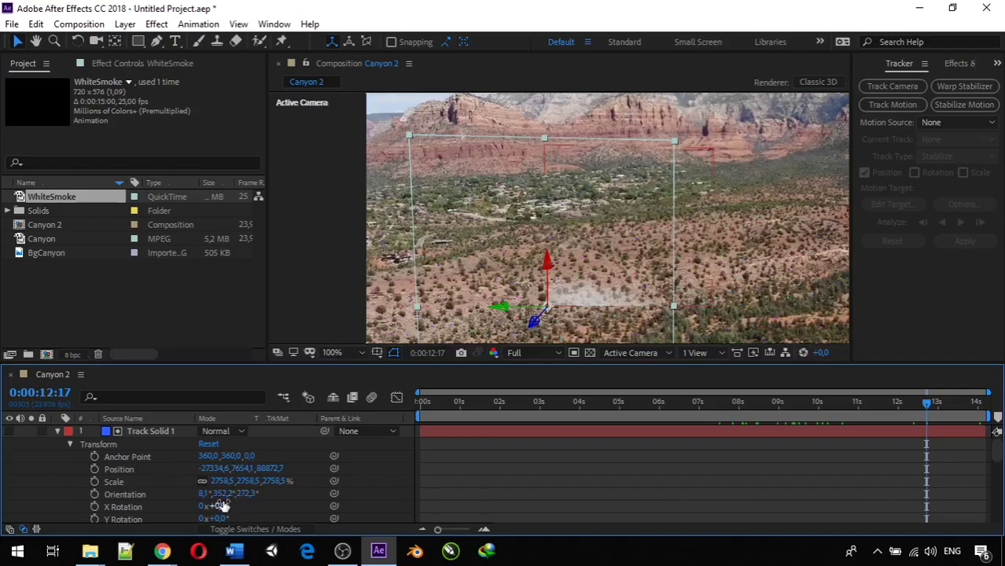
drag(203, 493, 549, 460)
key(ctrl+z)
drag(287, 481, 372, 477)
key(ctrl+z)
drag(215, 506, 251, 508)
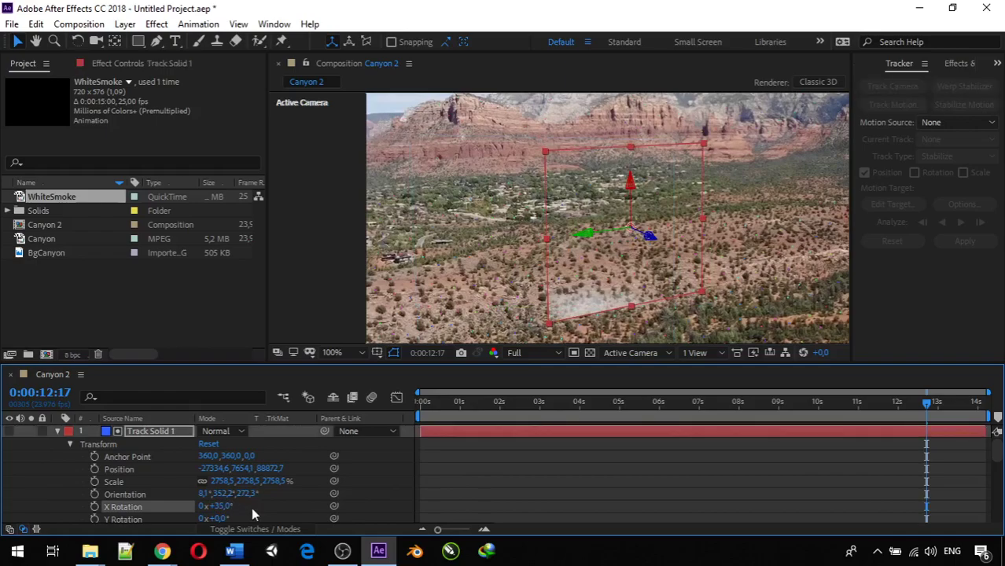
key(ctrl+z)
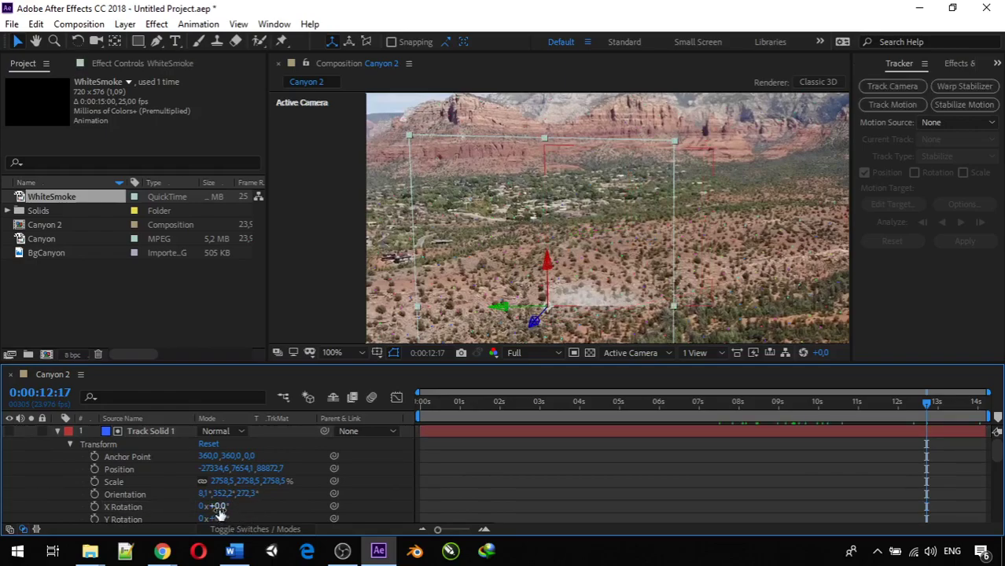
drag(220, 518, 247, 520)
key(ctrl+z)
- Set the blue Track Solid 1's Z Rotation to 89° to turn the smoke vertical, and collapse the layer
scroll(258, 485, down, 2)
drag(215, 494, 305, 515)
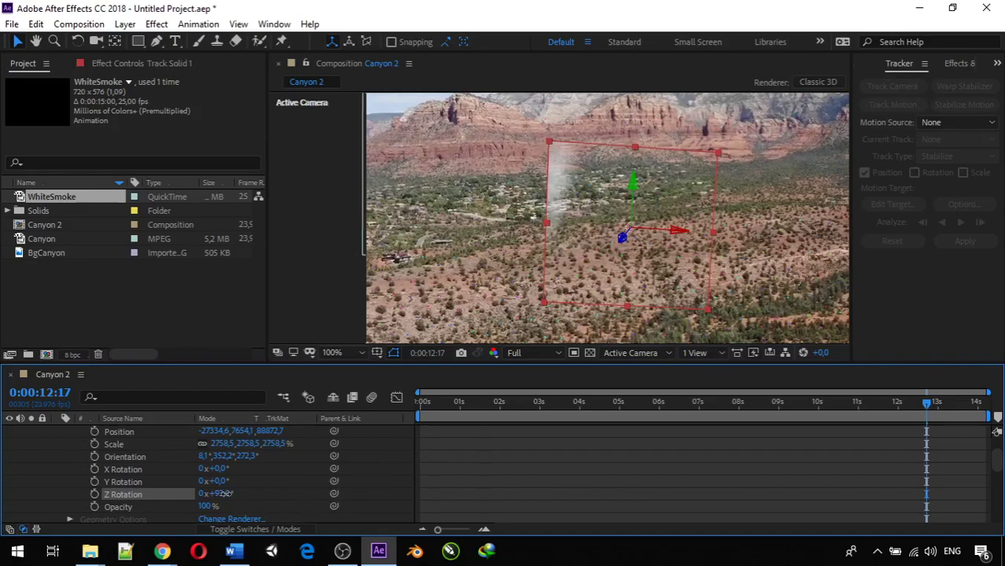
drag(223, 494, 228, 496)
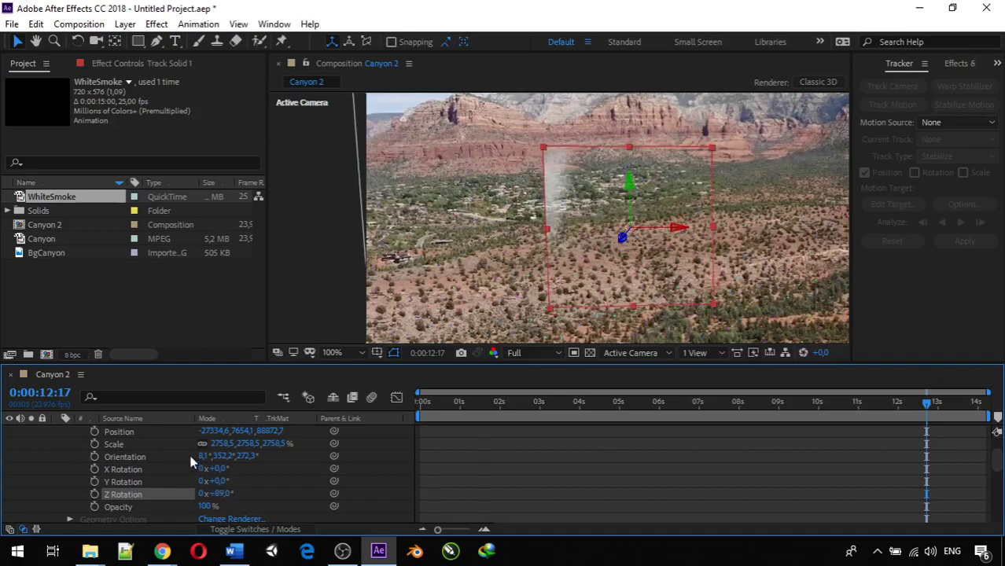
scroll(157, 455, up, 2)
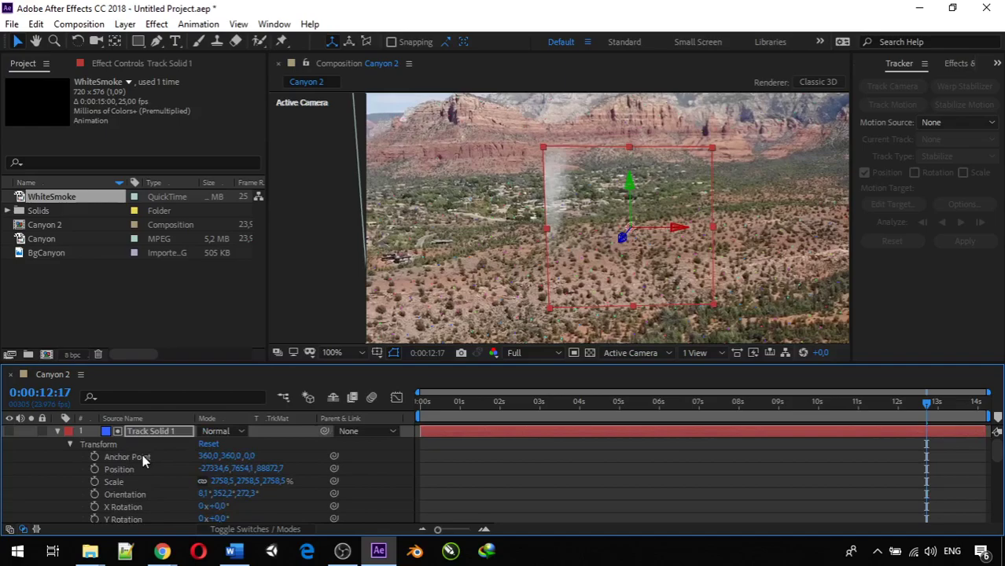
click(58, 432)
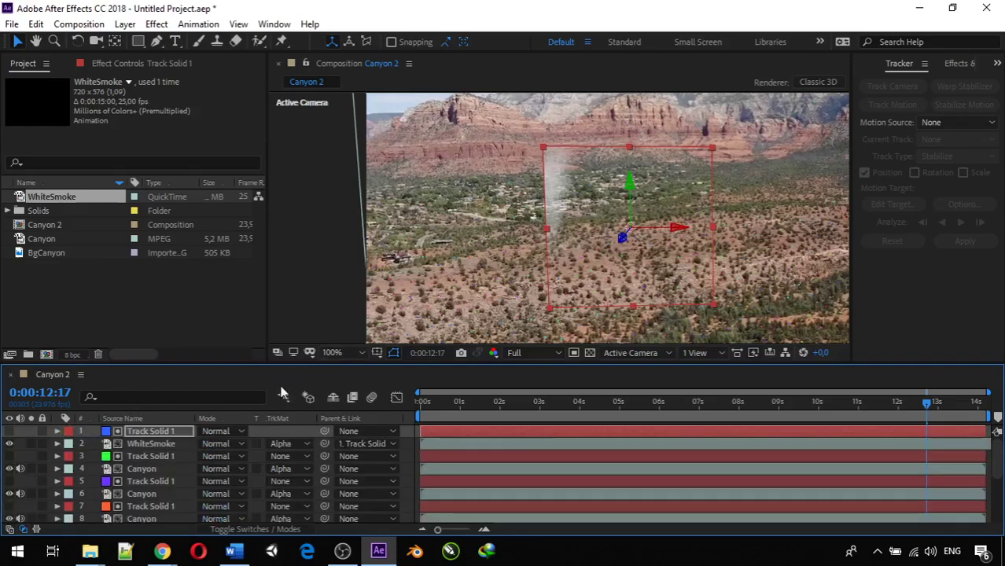
- Move the WhiteSmoke layer along its X axis to the horizontal centre of the blue Track Solid 1
click(153, 444)
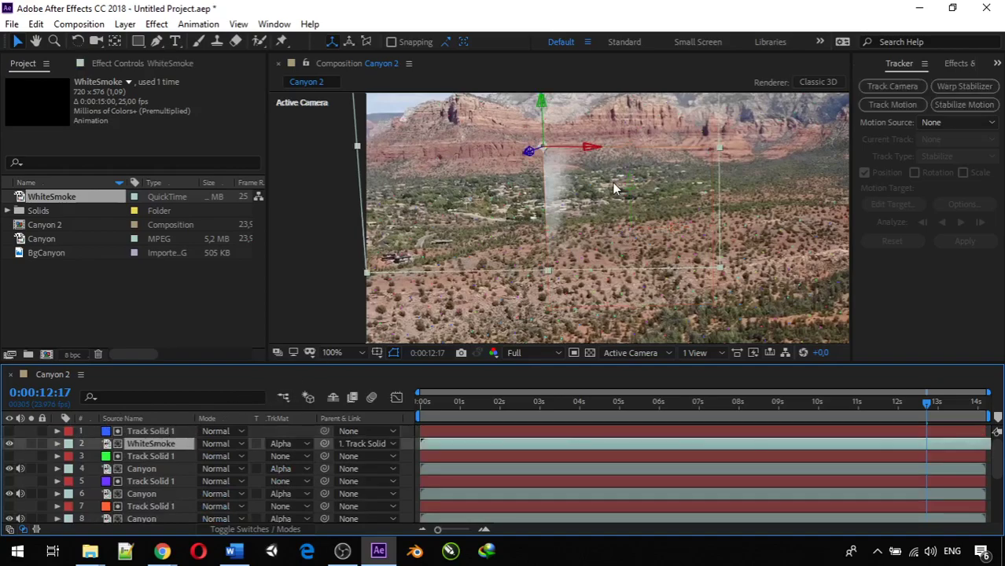
drag(592, 148, 855, 156)
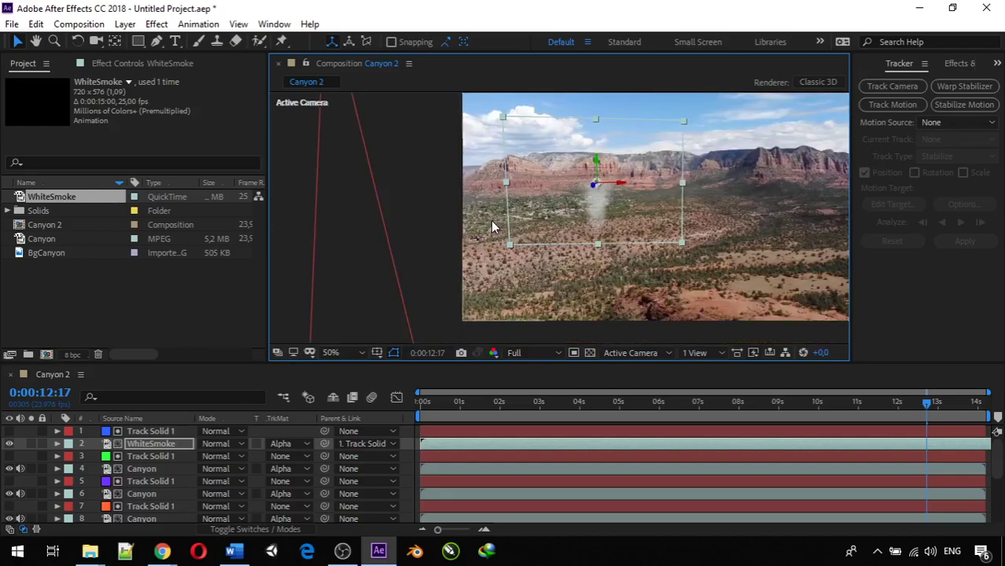
click(137, 432)
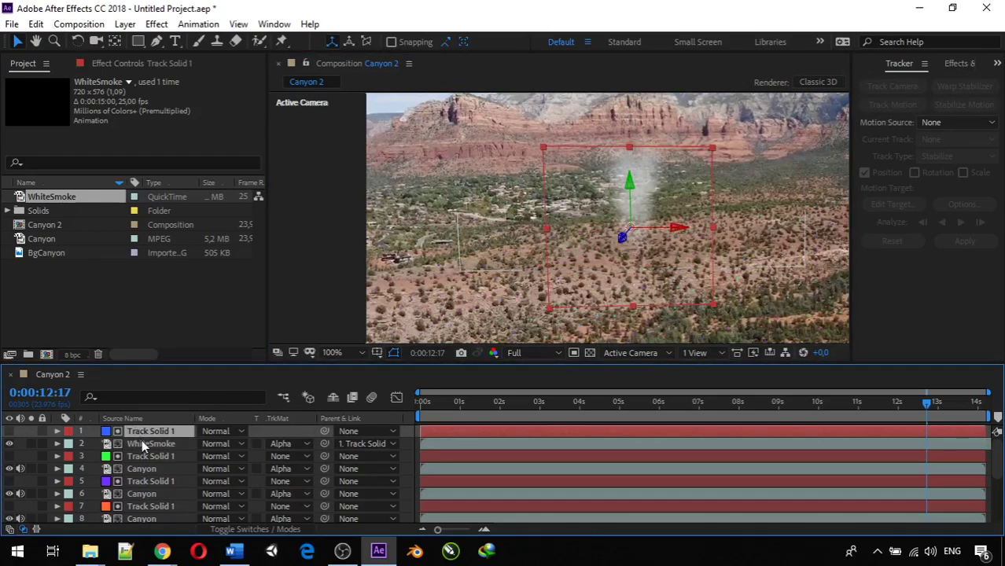
click(143, 441)
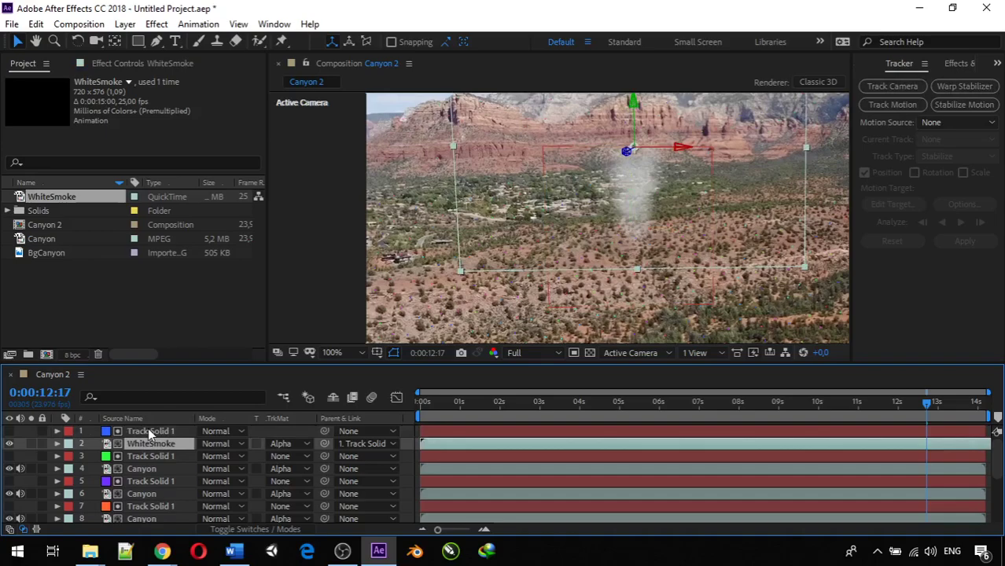
- Stretch the blue Track Solid 1 taller from its upper edge so the smoke matte extends higher, and reselect the WhiteSmoke layer
click(148, 430)
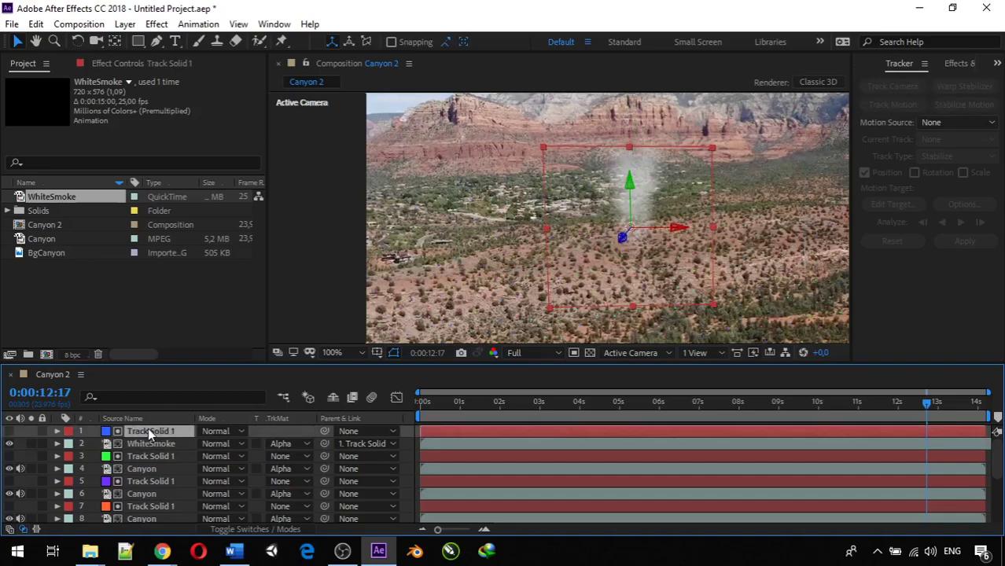
click(627, 145)
drag(627, 146, 627, 103)
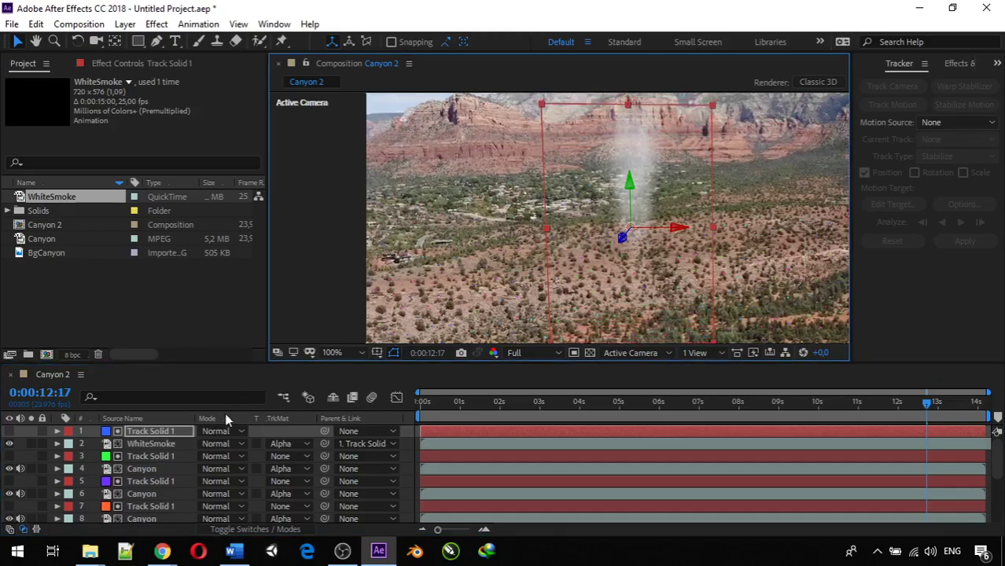
click(161, 444)
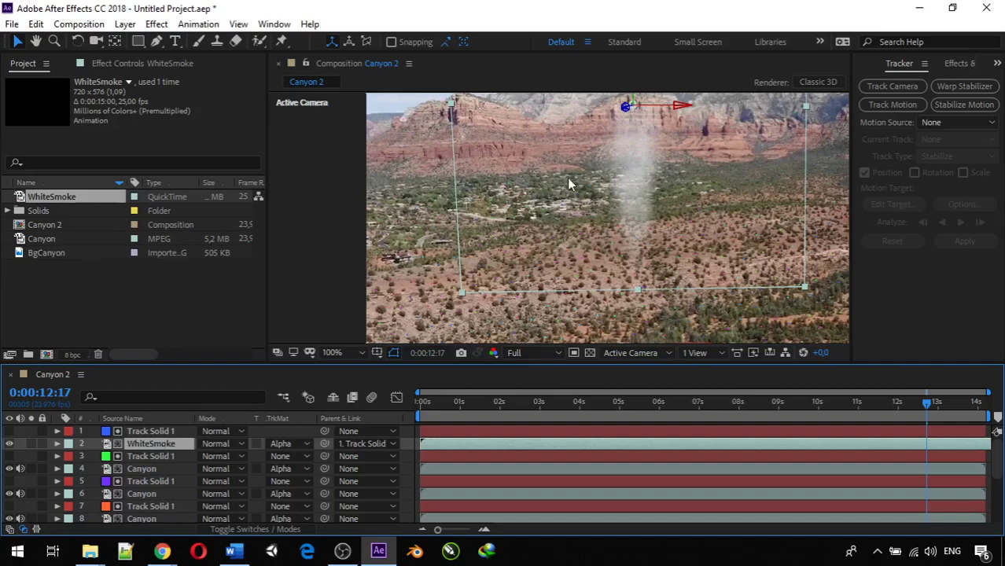
- Reduce the height of the WhiteSmoke layer slightly by scaling it down from its upper edge
scroll(567, 178, down, 2)
scroll(574, 169, down, 2)
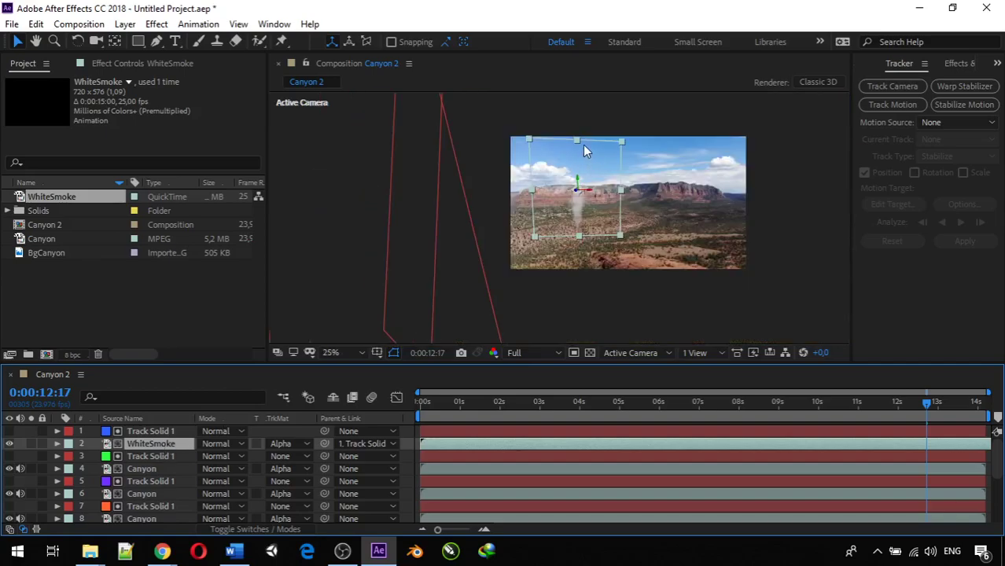
drag(577, 142, 577, 151)
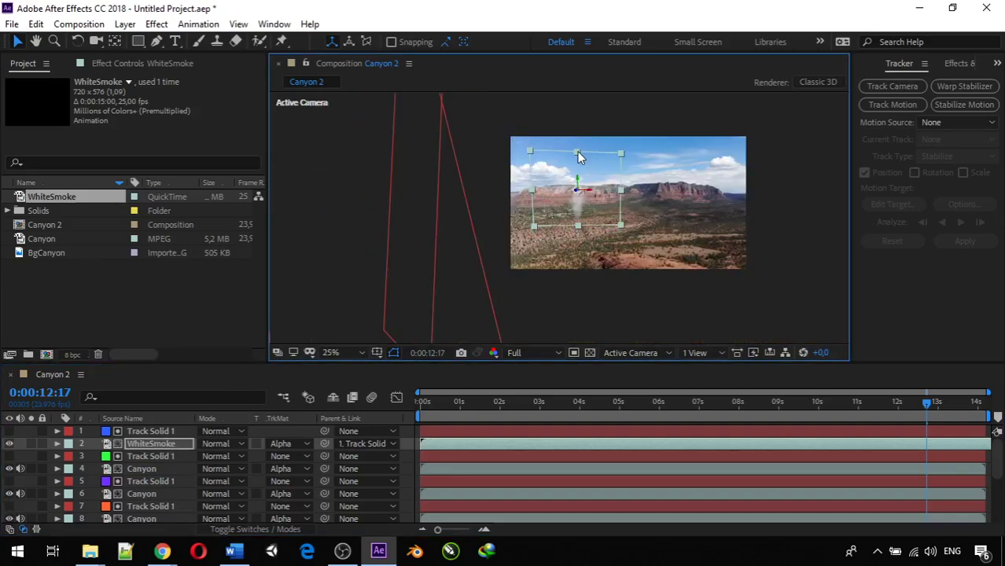
scroll(557, 186, up, 4)
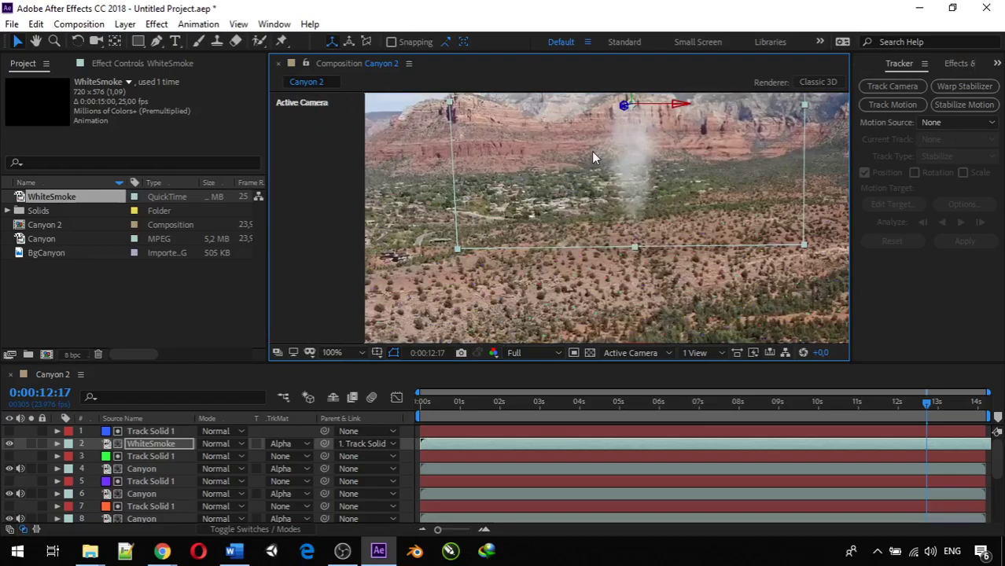
drag(616, 101, 617, 242)
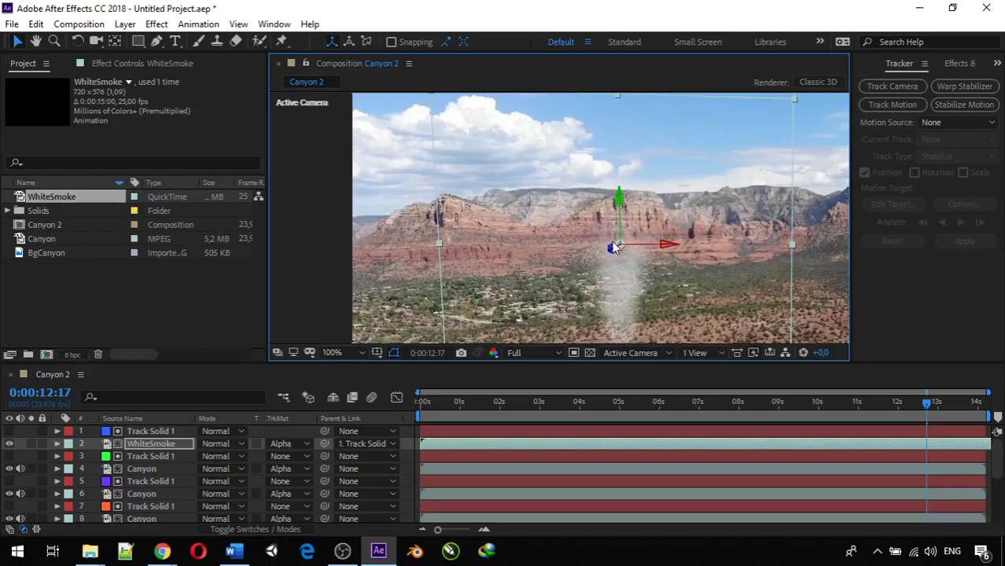
scroll(614, 236, down, 4)
scroll(579, 253, up, 4)
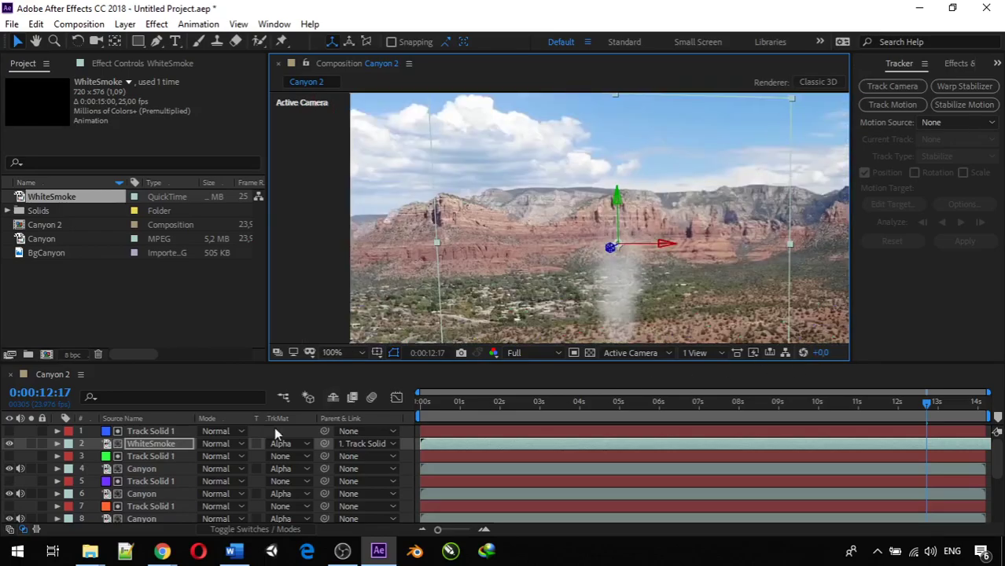
- Hide the base Canyon footage layer and show the BgCanyon layer
scroll(196, 464, down, 3)
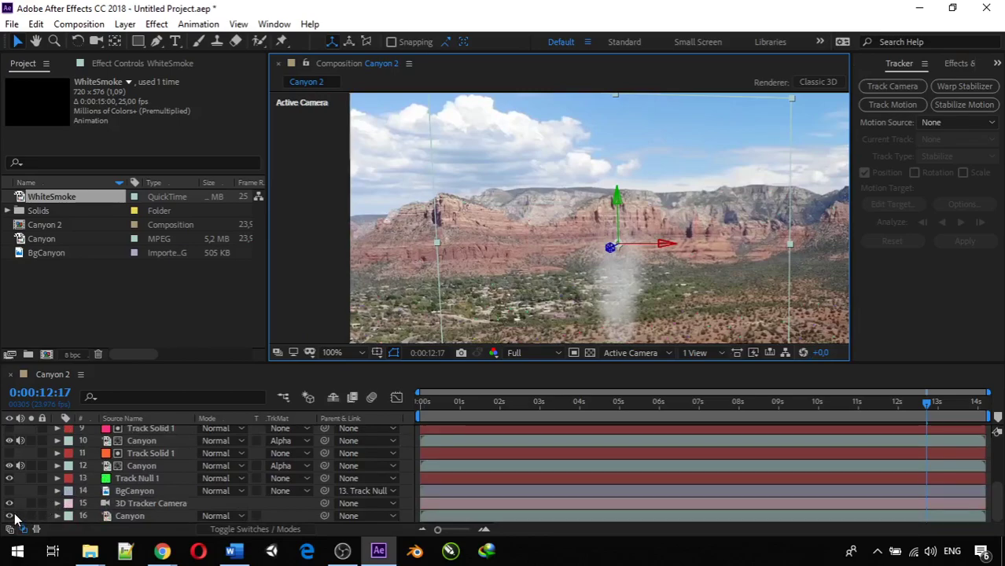
click(11, 516)
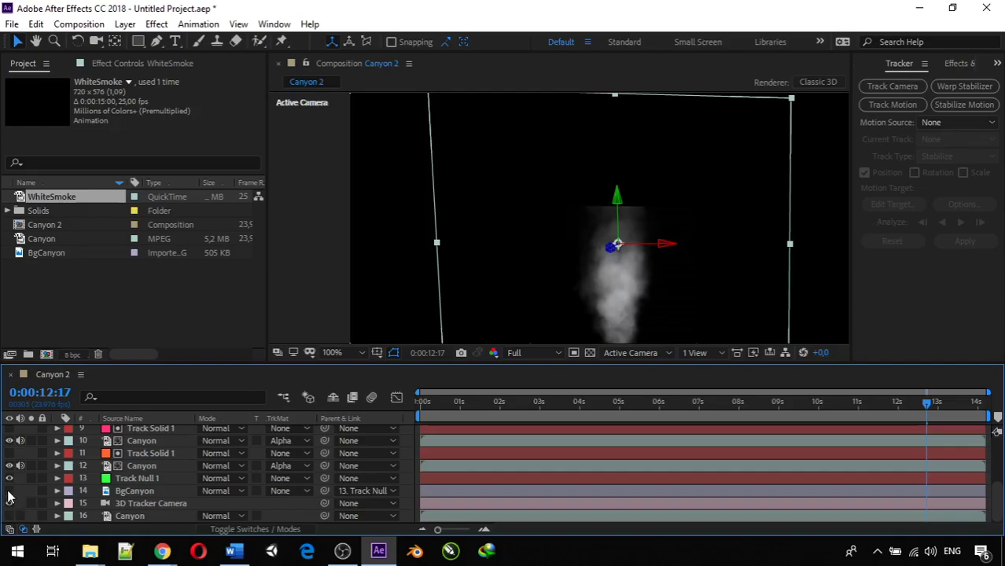
click(10, 490)
scroll(561, 160, down, 5)
scroll(512, 177, up, 3)
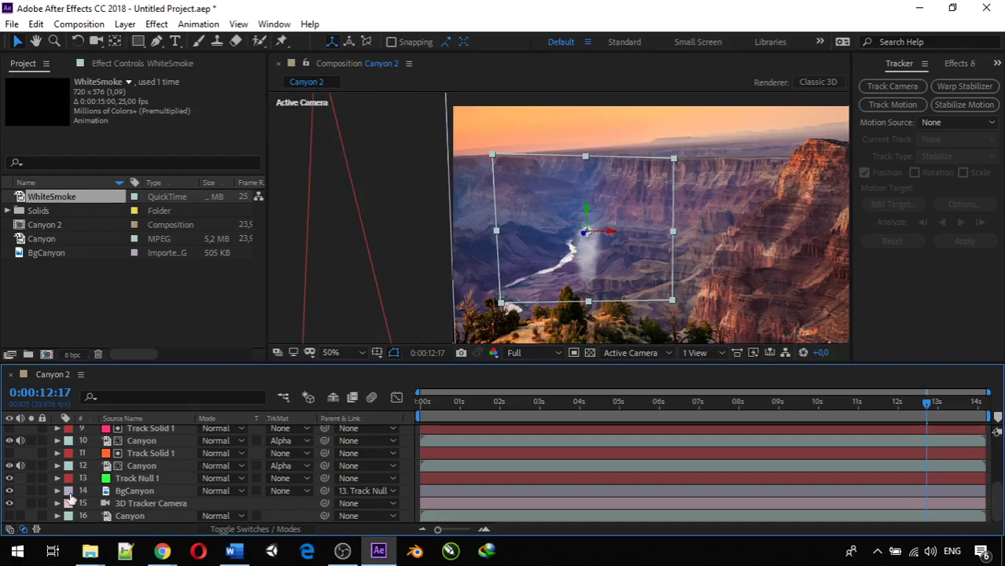
- Move the blue Track Solid 1 with its parented smoke along the X axis to the left of the river
scroll(77, 499, up, 2)
scroll(626, 235, down, 3)
scroll(626, 234, up, 2)
scroll(625, 235, up, 3)
scroll(603, 255, down, 2)
scroll(604, 255, up, 2)
scroll(604, 255, down, 2)
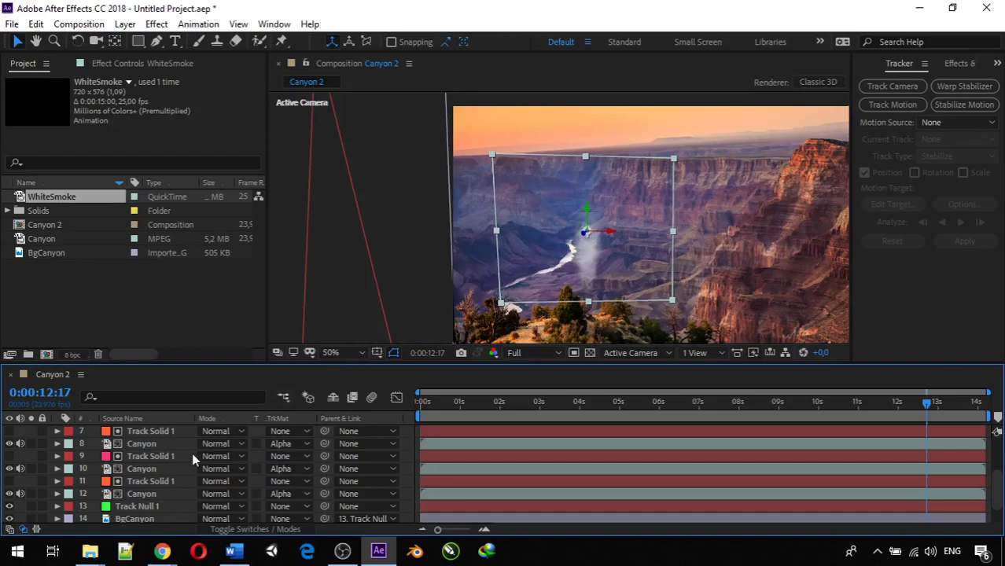
scroll(190, 449, up, 3)
click(157, 432)
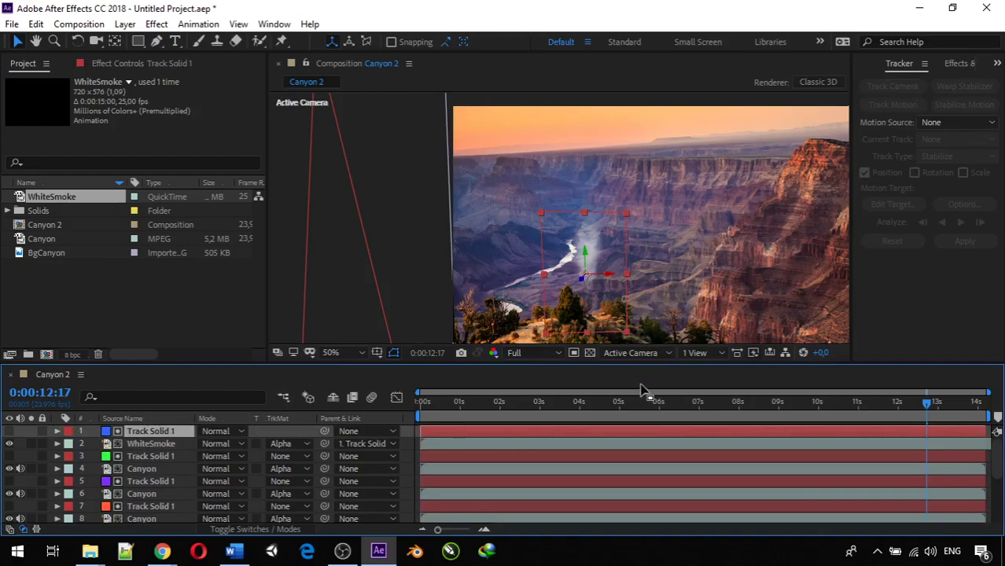
click(599, 280)
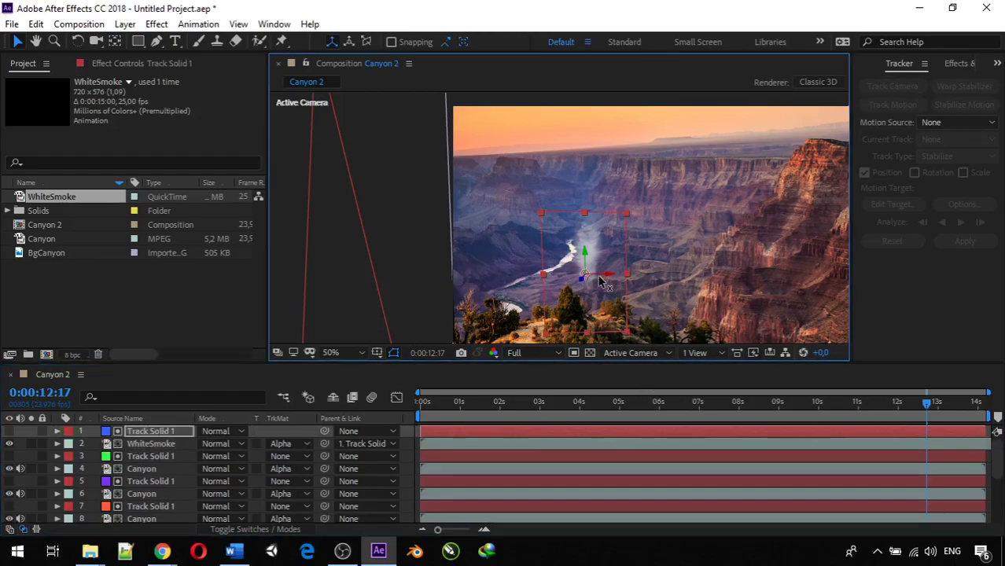
drag(600, 282, 590, 279)
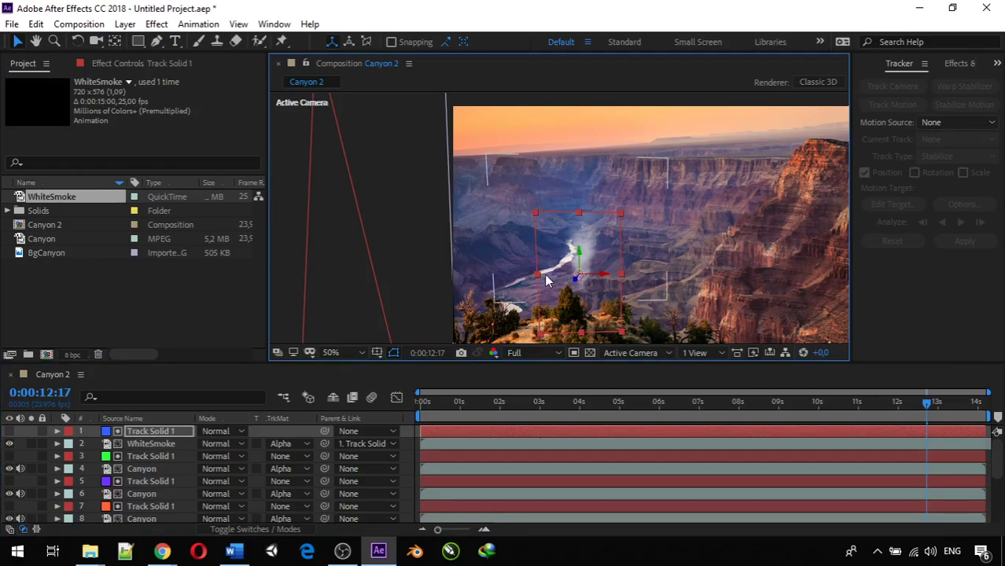
drag(594, 279, 548, 263)
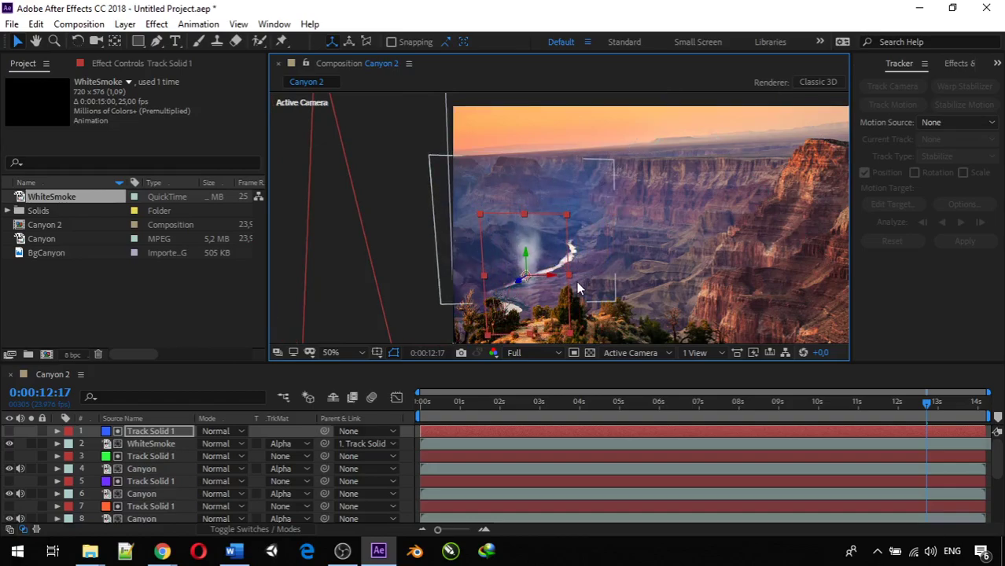
- Duplicate the blue Track Solid 1 together with its WhiteSmoke layer
key(period)
click(167, 432)
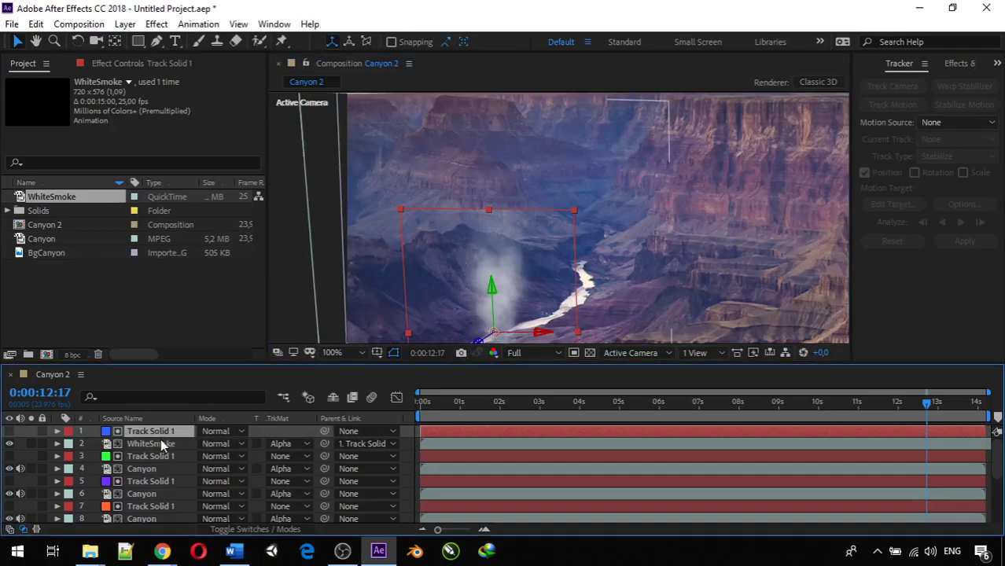
ctrl+click(161, 442)
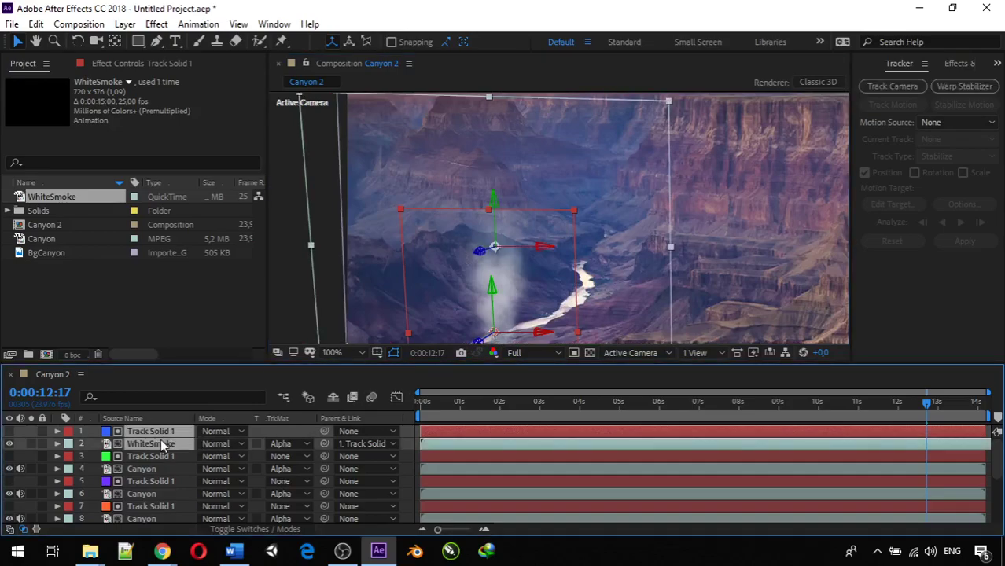
key(ctrl+d)
- Move the topmost WhiteSmoke copy up and to the left of the original plume
scroll(524, 297, down, 2)
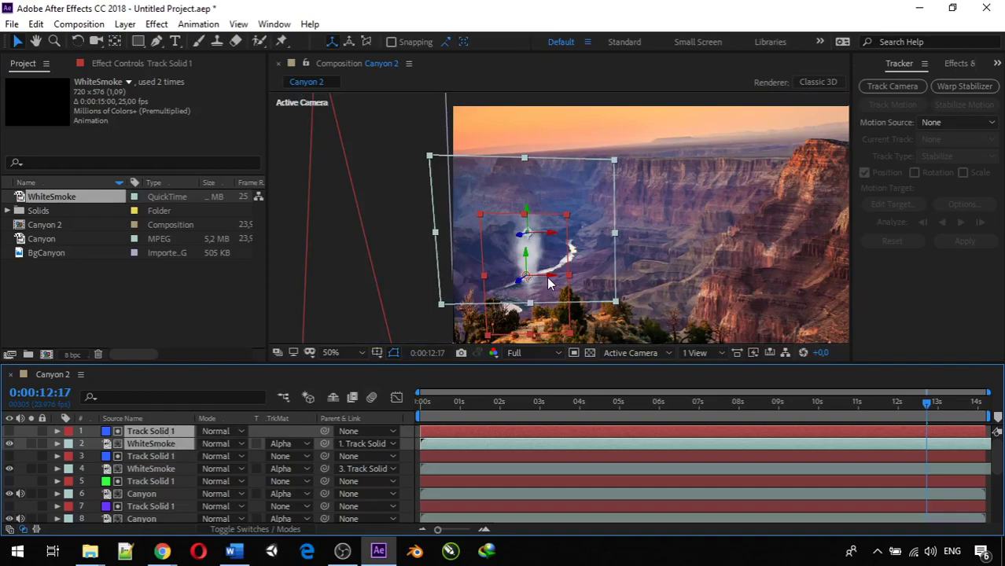
scroll(549, 284, up, 2)
drag(549, 285, 686, 221)
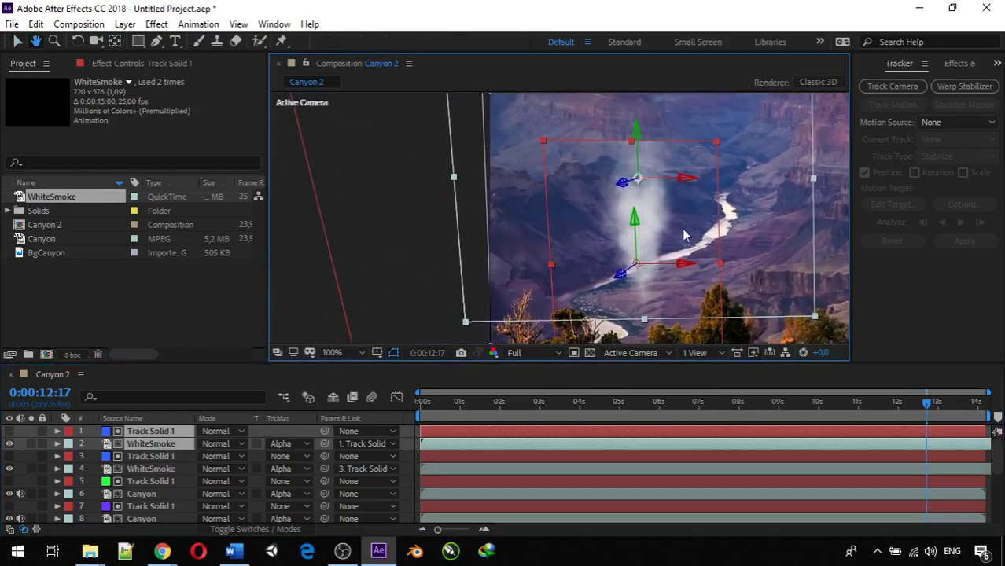
key(v)
drag(648, 269, 606, 226)
click(606, 245)
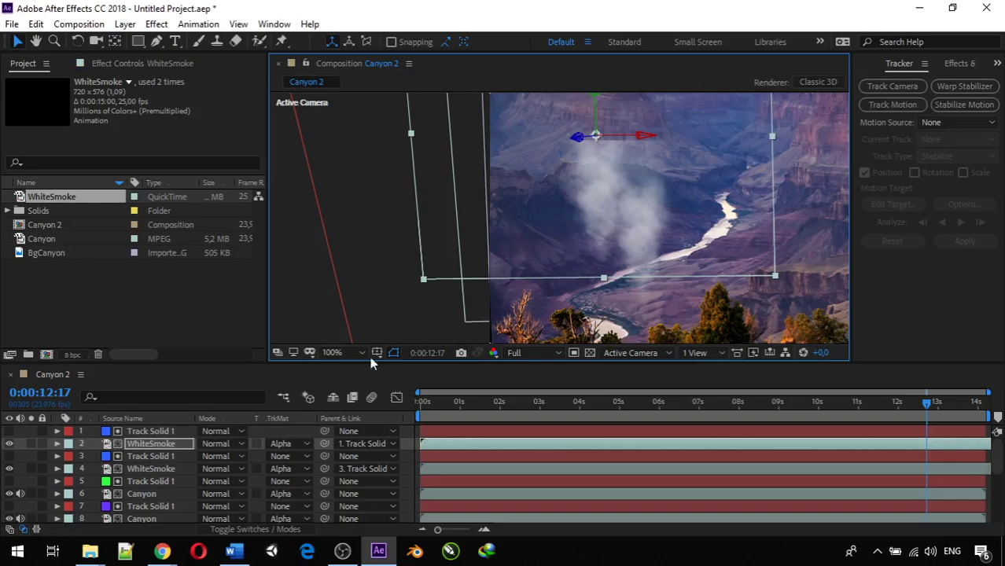
- Duplicate the topmost Track Solid 1 and WhiteSmoke pair to make a third smoke plume
click(170, 433)
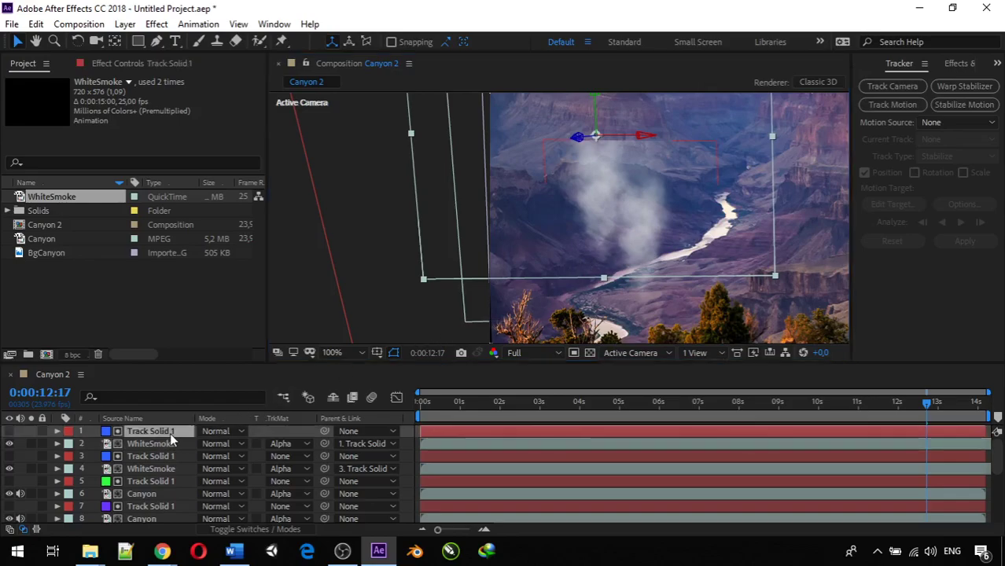
ctrl+click(169, 437)
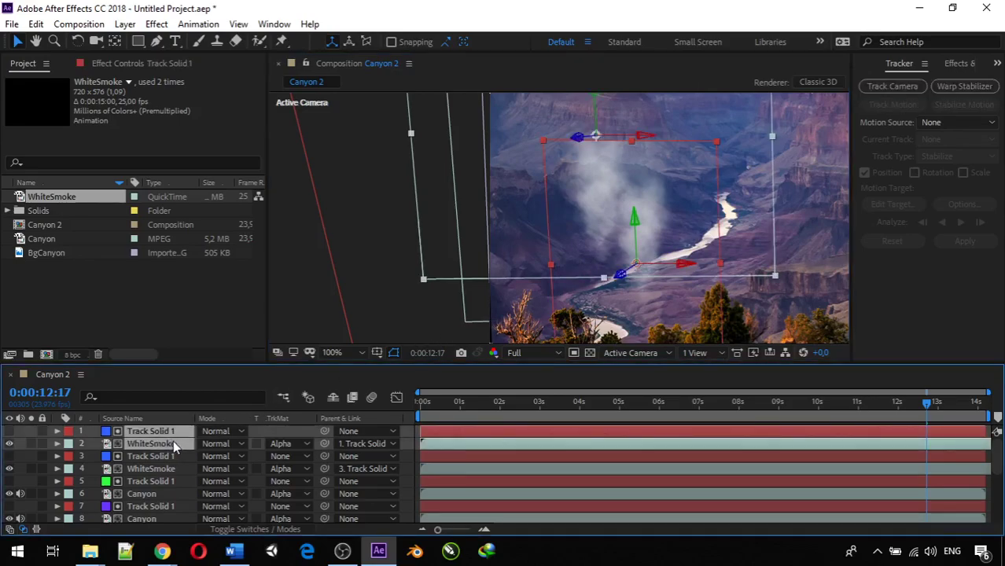
key(ctrl+d)
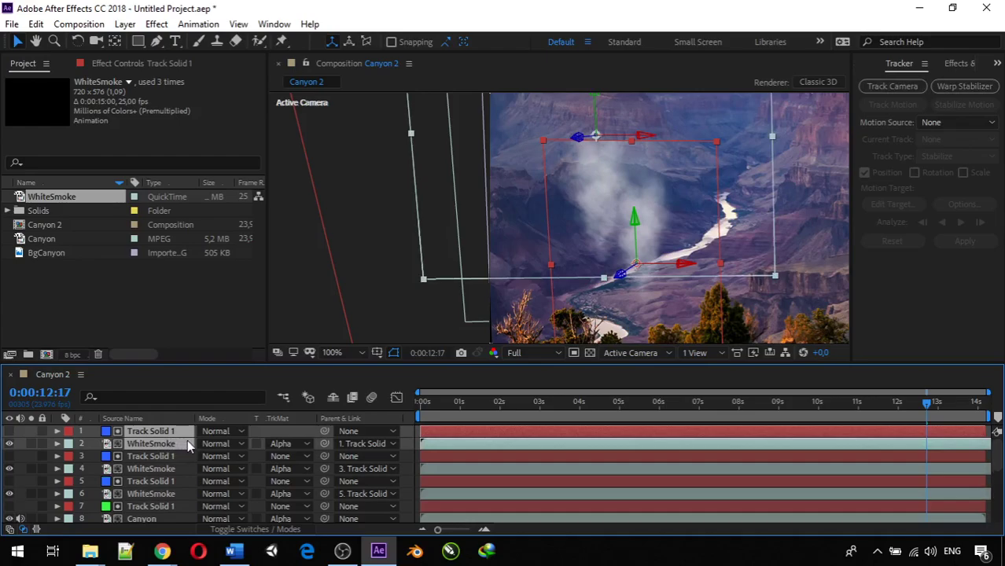
- Try to reposition the newest WhiteSmoke copy to the right and lower in the canyon by moving it within its matte
drag(601, 207, 791, 235)
click(791, 236)
scroll(792, 237, down, 1)
scroll(790, 235, down, 1)
scroll(659, 235, up, 3)
shift+click(660, 234)
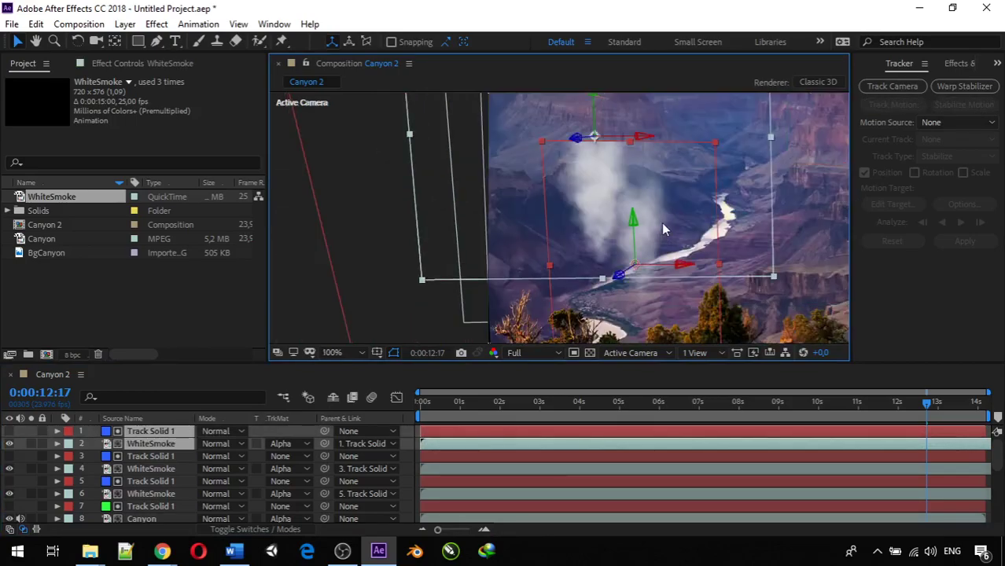
drag(605, 203, 742, 333)
scroll(743, 333, down, 3)
scroll(674, 297, up, 3)
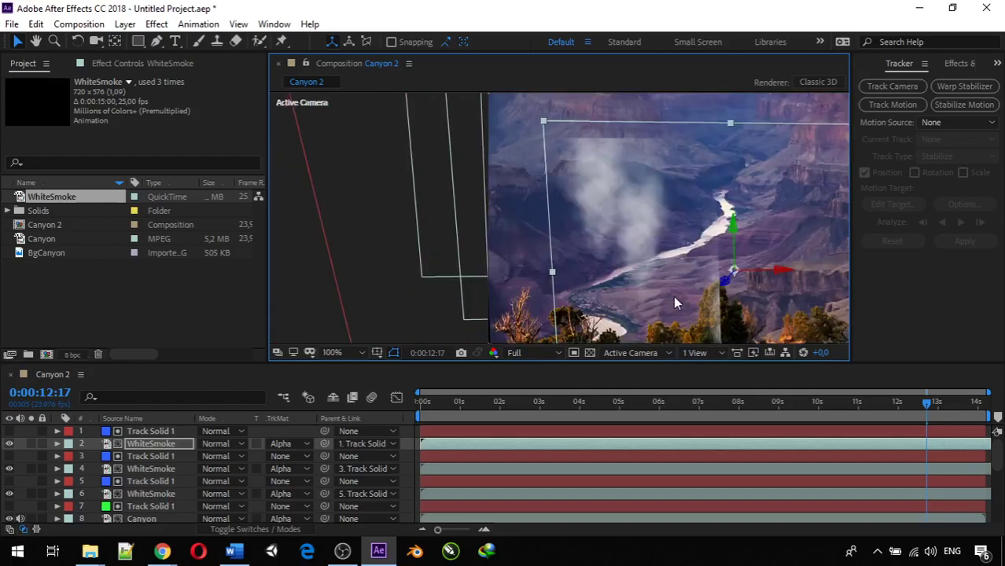
drag(689, 298, 555, 283)
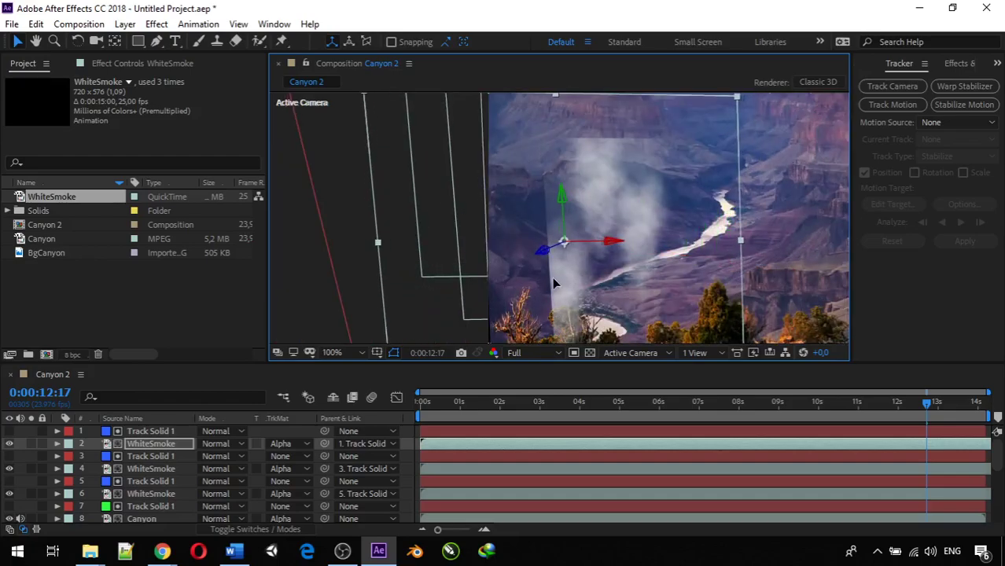
scroll(592, 277, down, 2)
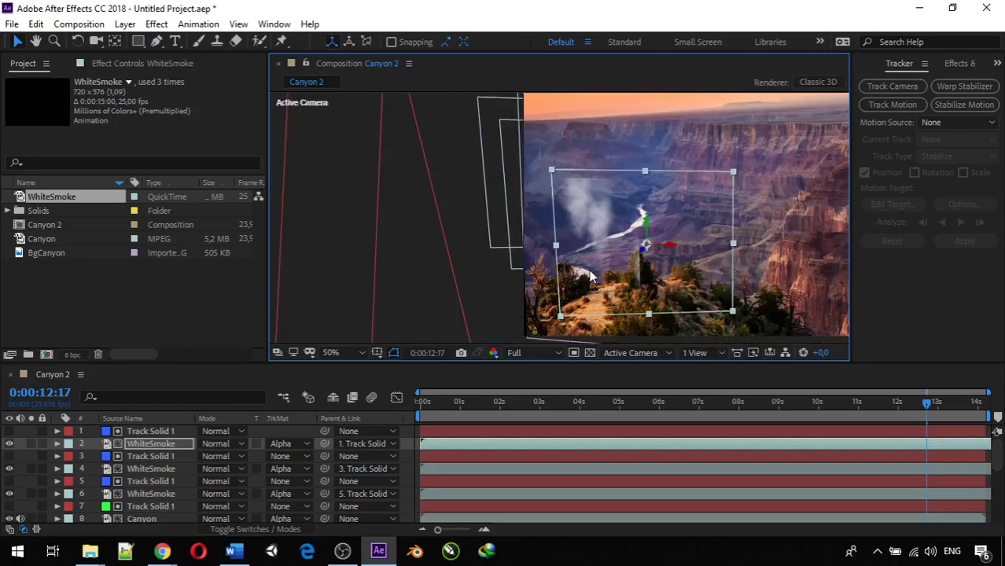
- Try to move the topmost Track Solid 1 and WhiteSmoke together to the right, and undo the move
shift+click(208, 431)
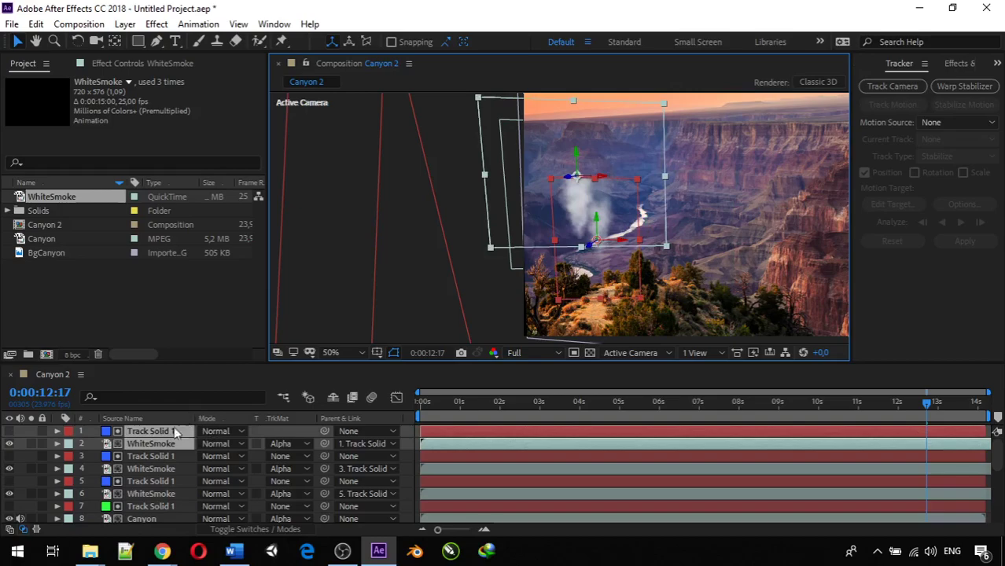
click(163, 432)
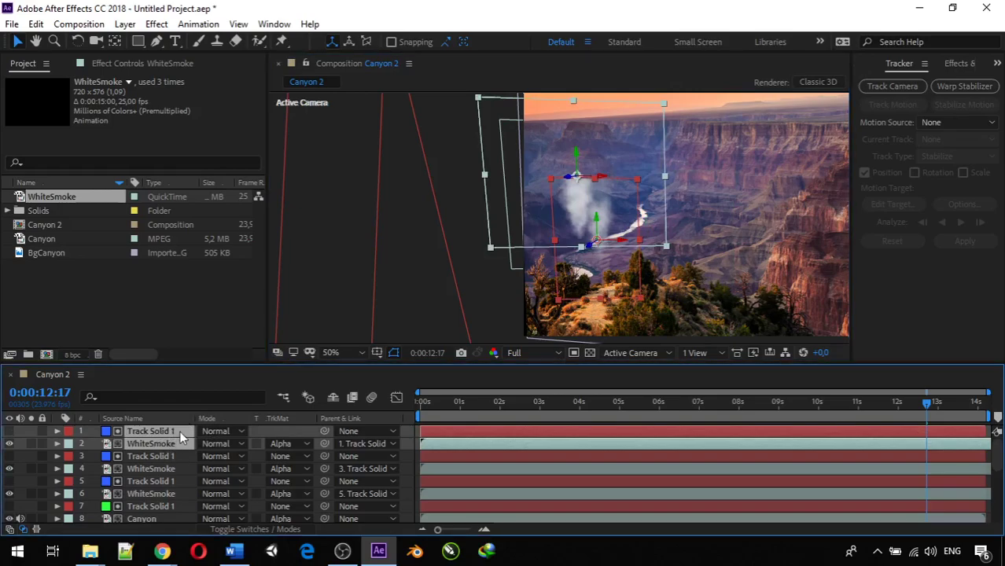
click(189, 469)
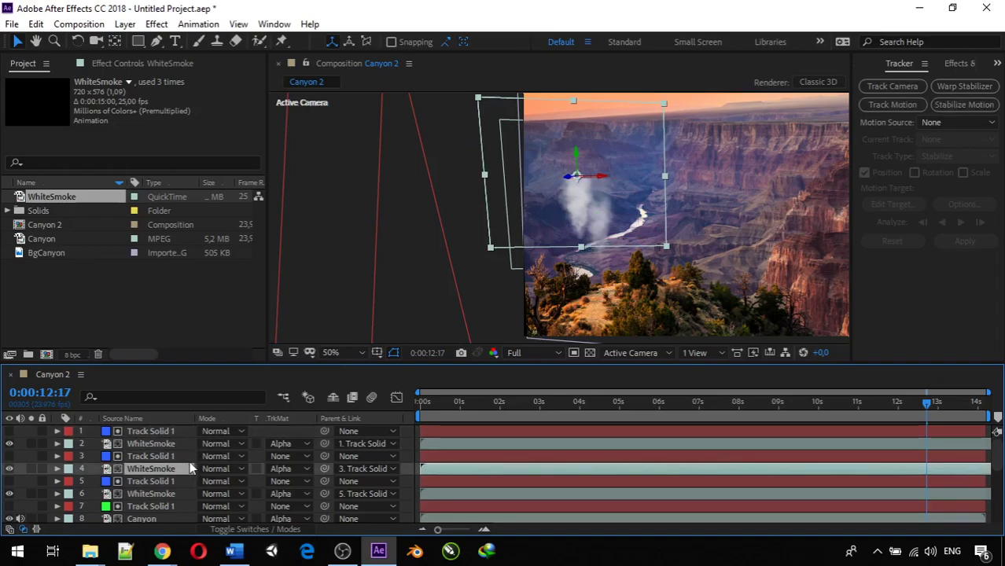
click(183, 431)
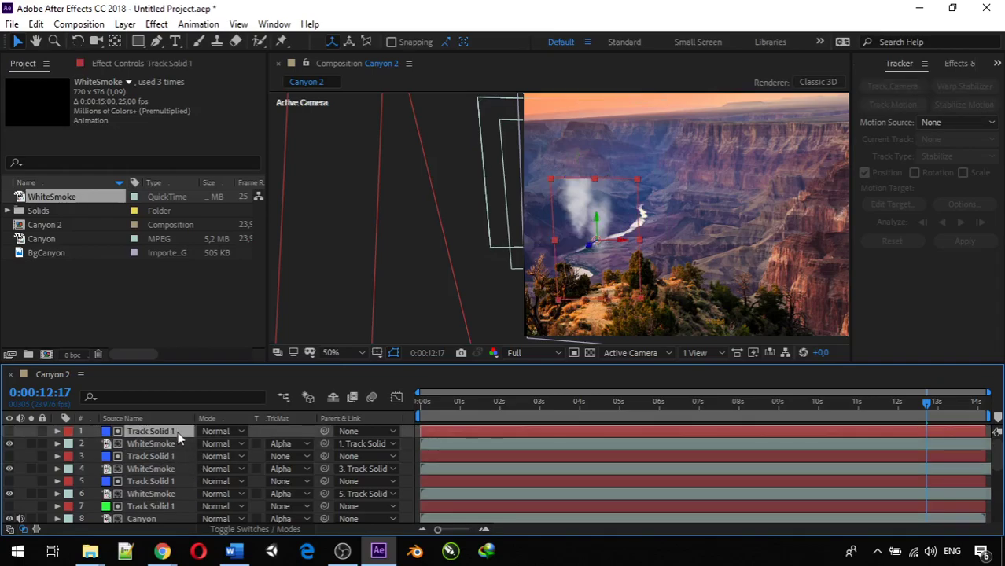
shift+click(168, 444)
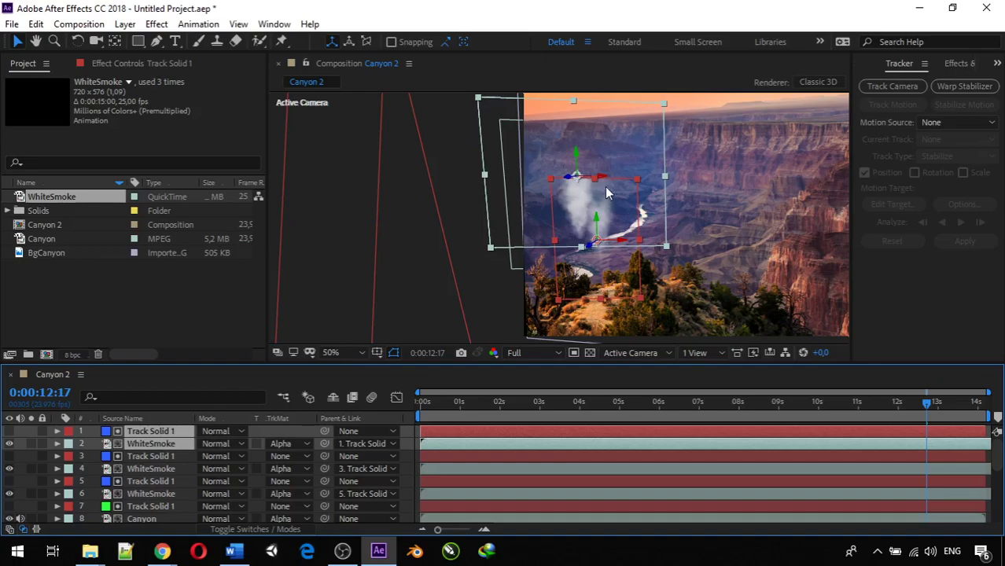
drag(582, 204, 674, 210)
key(ctrl+z)
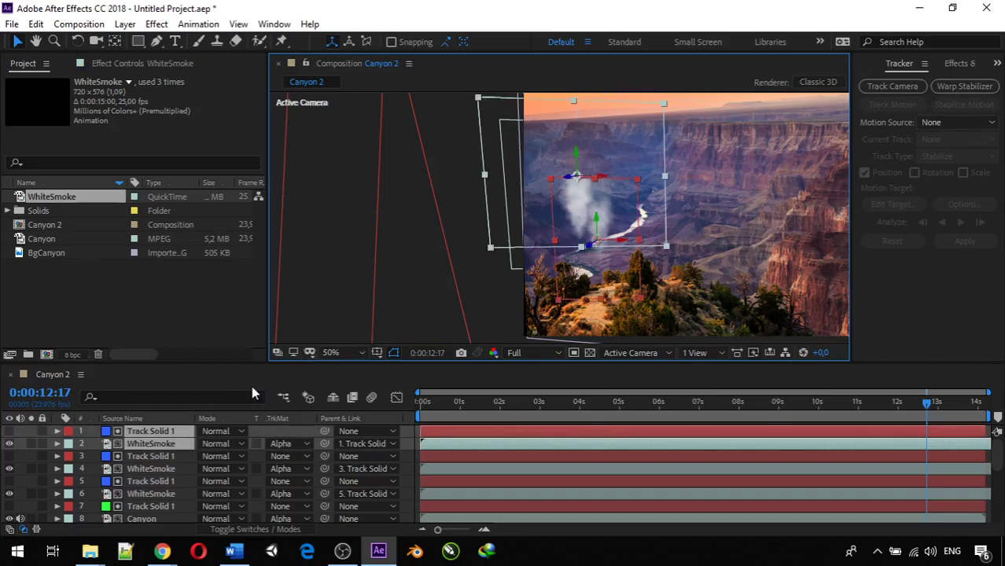
- Move only the topmost Track Solid 1 along its X axis so its parented smoke sits right of the river
click(157, 437)
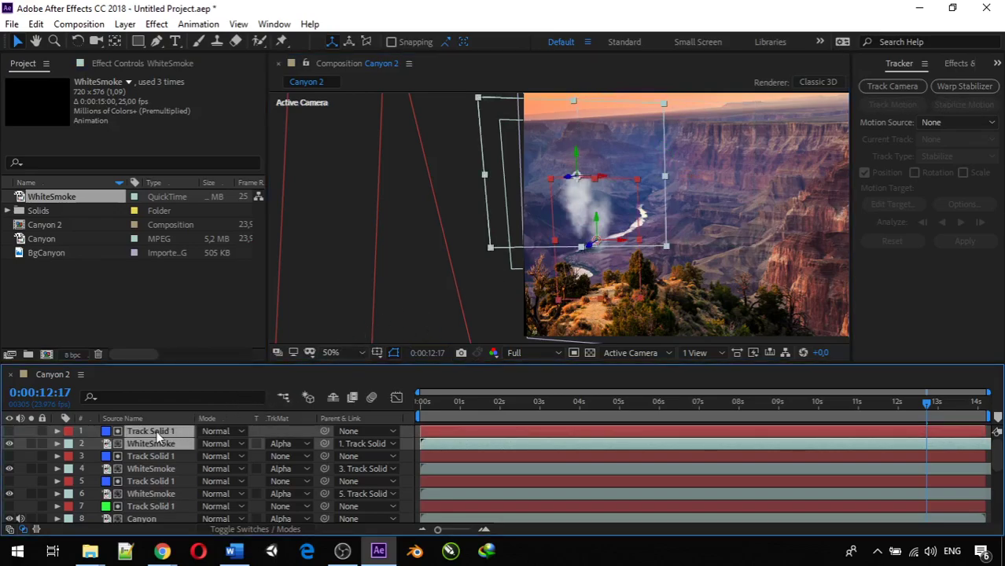
click(166, 443)
click(156, 431)
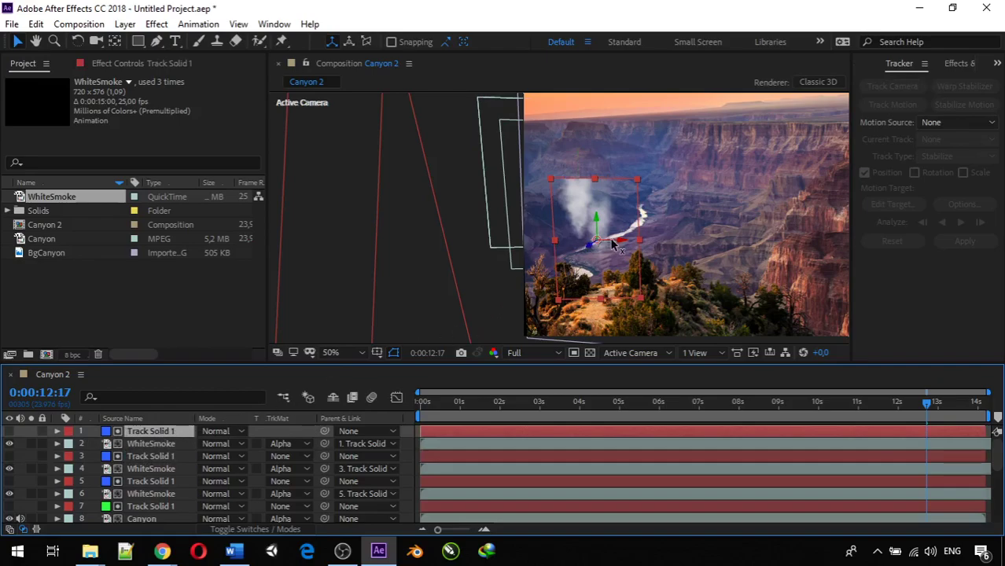
drag(627, 233, 730, 220)
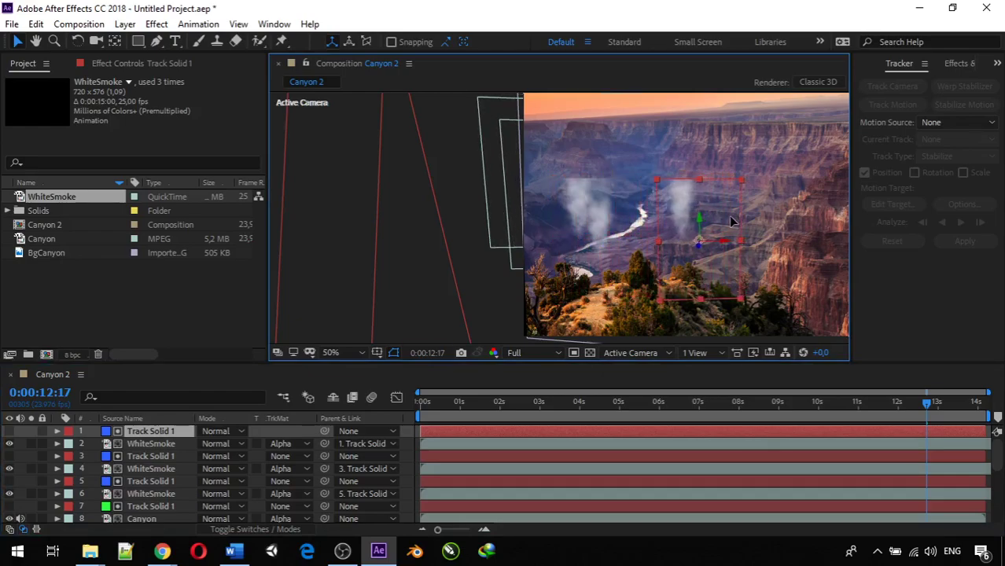
key(Return)
scroll(730, 223, up, 2)
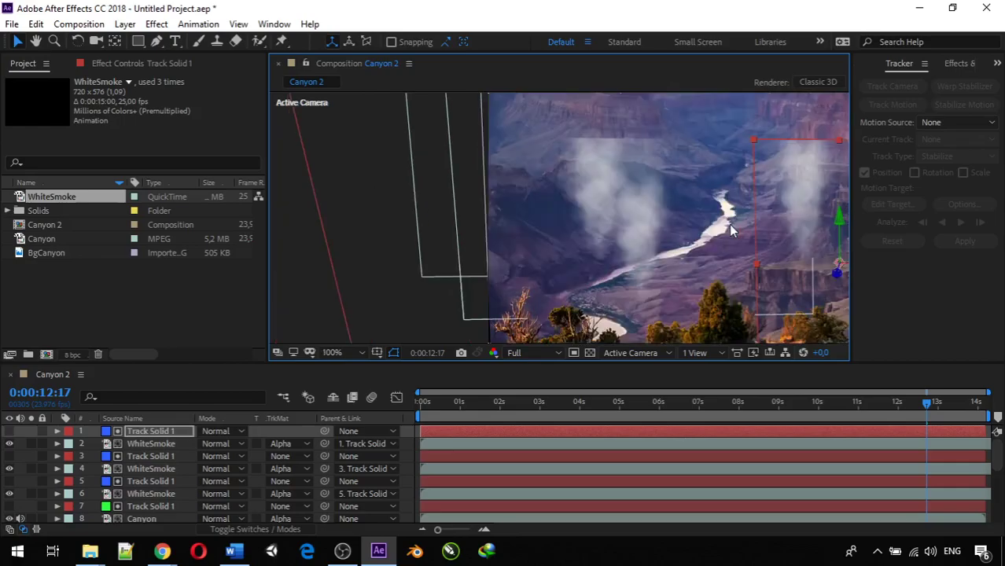
- Delete the two topmost duplicated Track Solid 1 and WhiteSmoke pairs, keeping only the original smoke plume's pair
drag(729, 224, 683, 237)
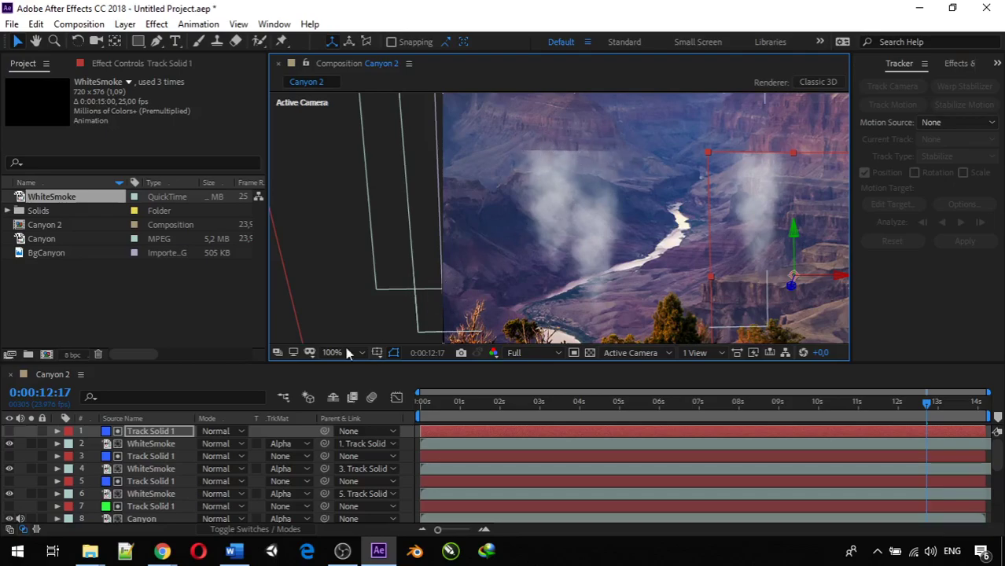
click(161, 442)
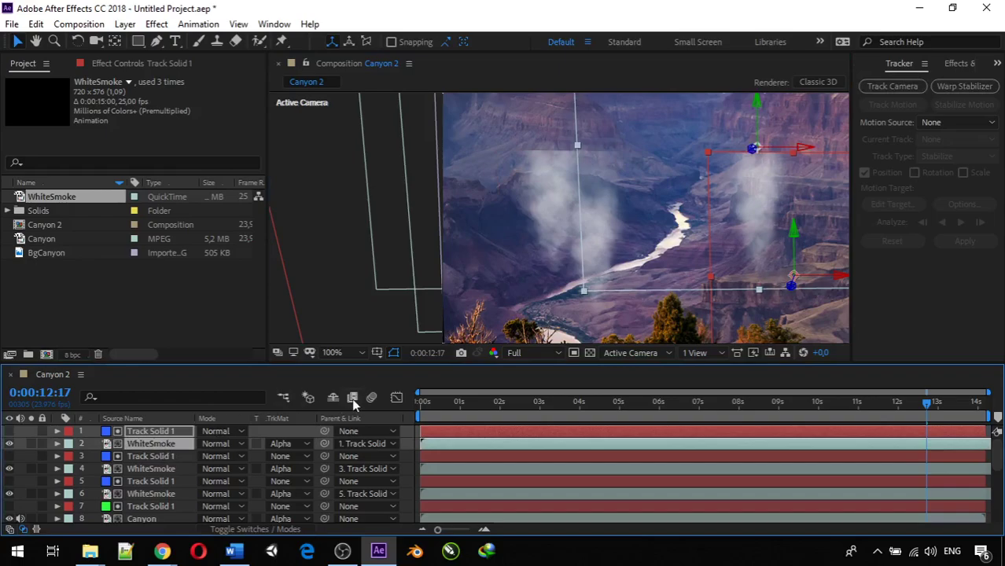
shift+click(181, 433)
key(Delete)
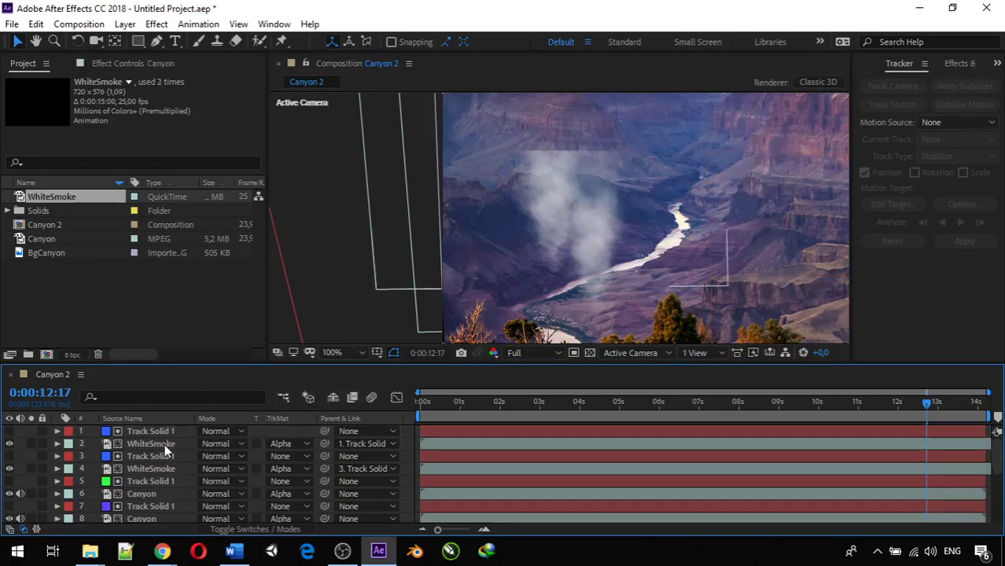
click(165, 431)
click(159, 443)
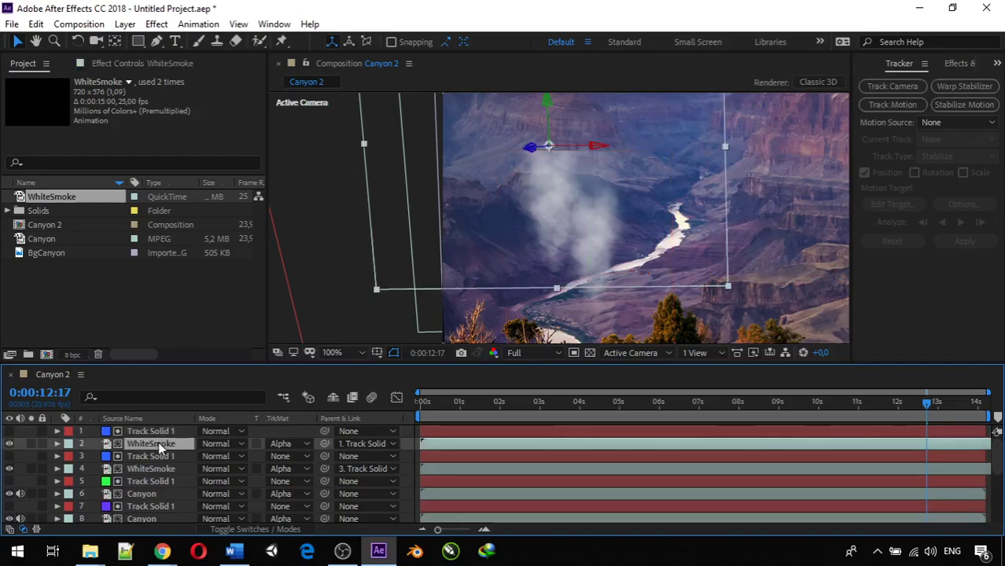
shift+click(163, 432)
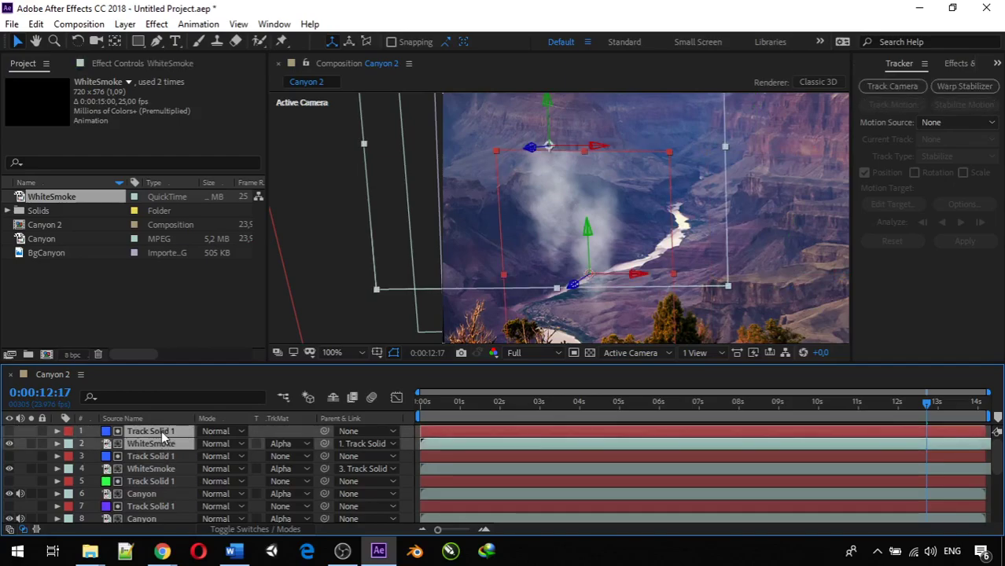
key(Delete)
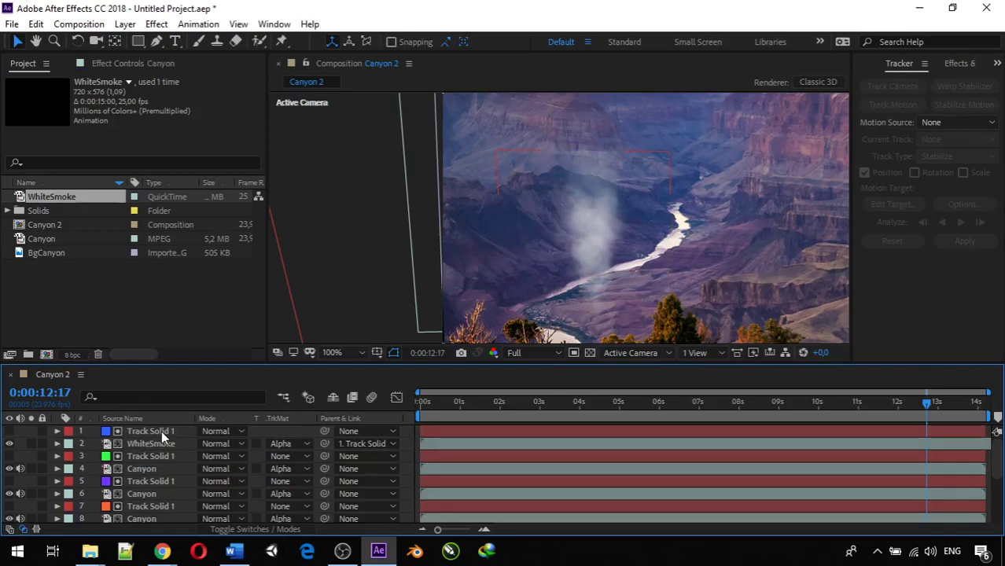
- Duplicate the remaining Track Solid 1 and WhiteSmoke pair and move the copy's Track Solid 1 up and to the left of the original plume
click(149, 438)
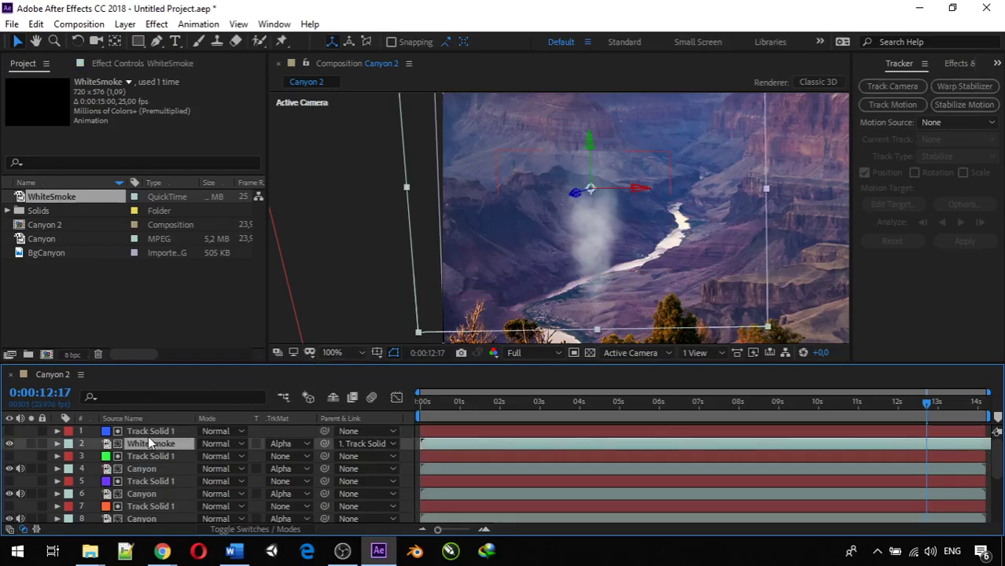
shift+click(150, 434)
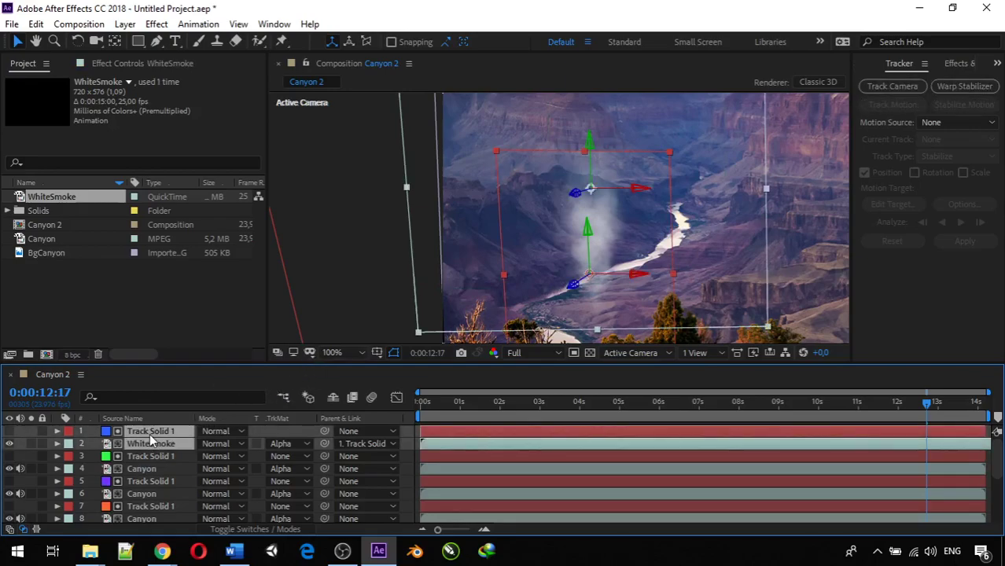
key(ctrl+d)
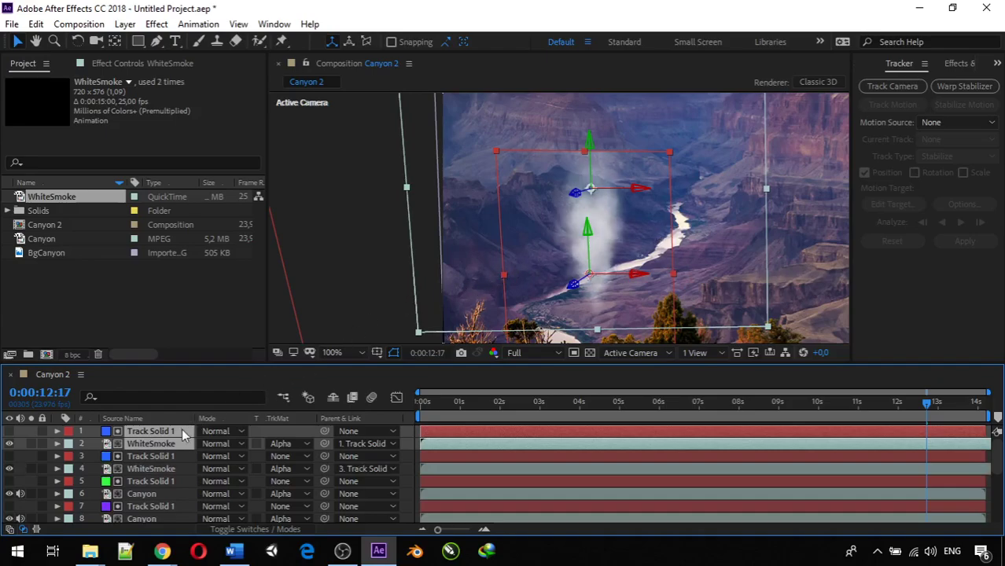
click(174, 455)
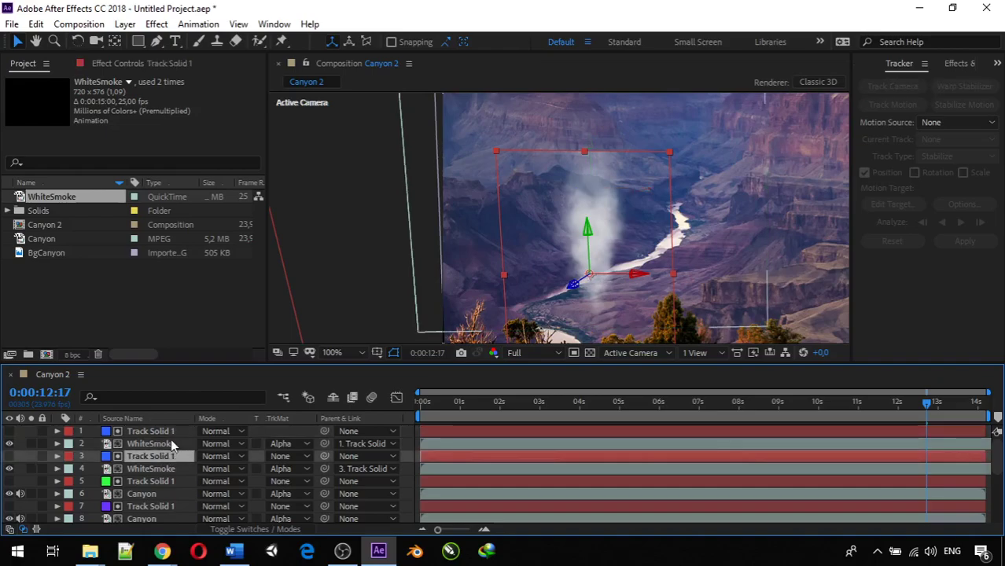
click(177, 432)
drag(604, 229, 554, 203)
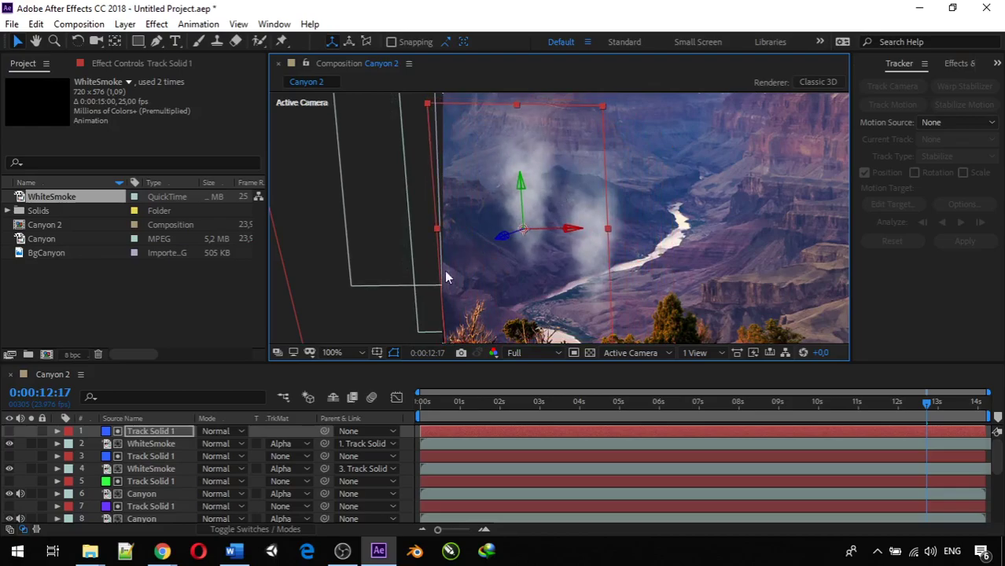
- Duplicate the topmost Track Solid 1 and WhiteSmoke pair and move the new Track Solid 1 right, over the river's upper bend
shift+click(168, 445)
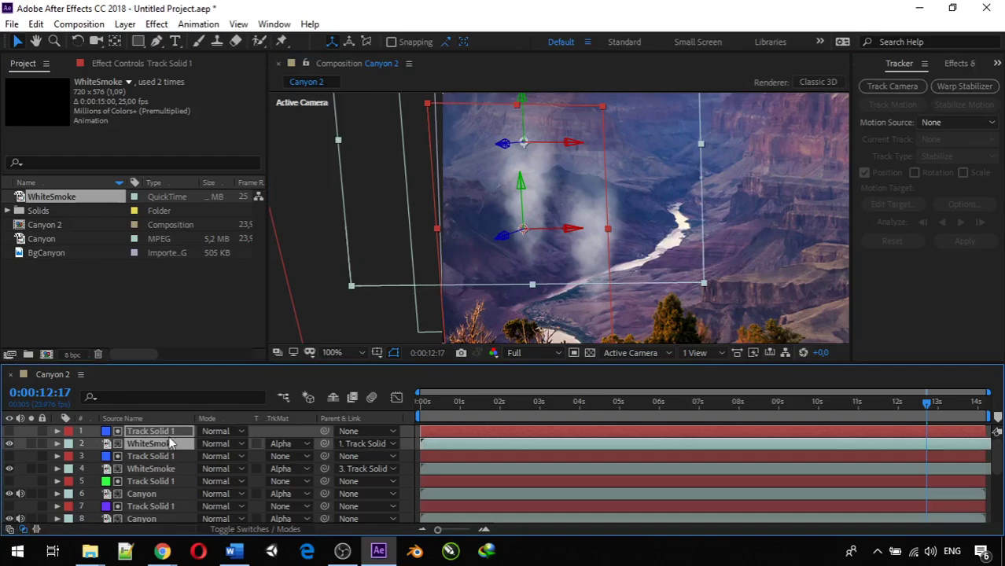
key(ctrl+d)
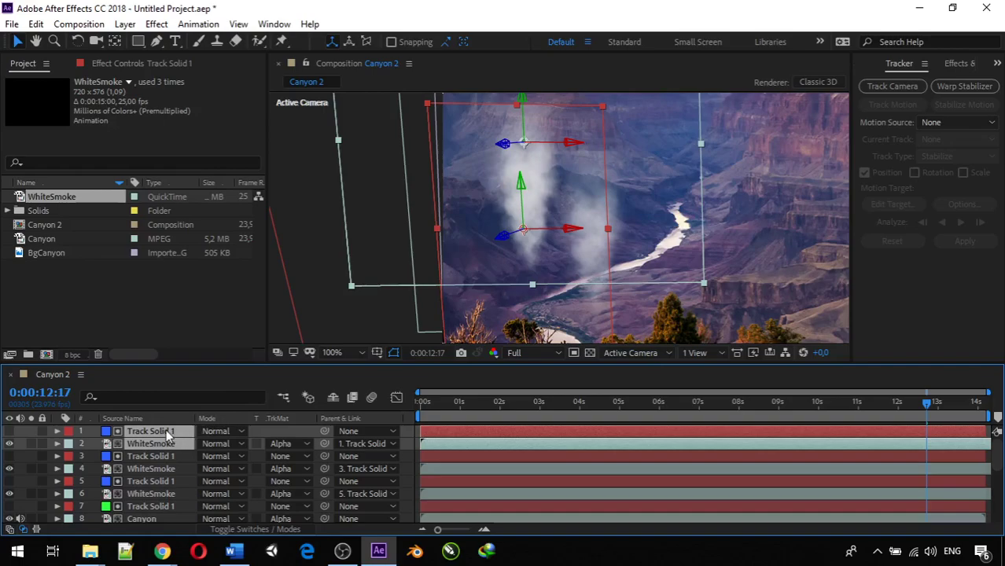
click(171, 455)
click(169, 433)
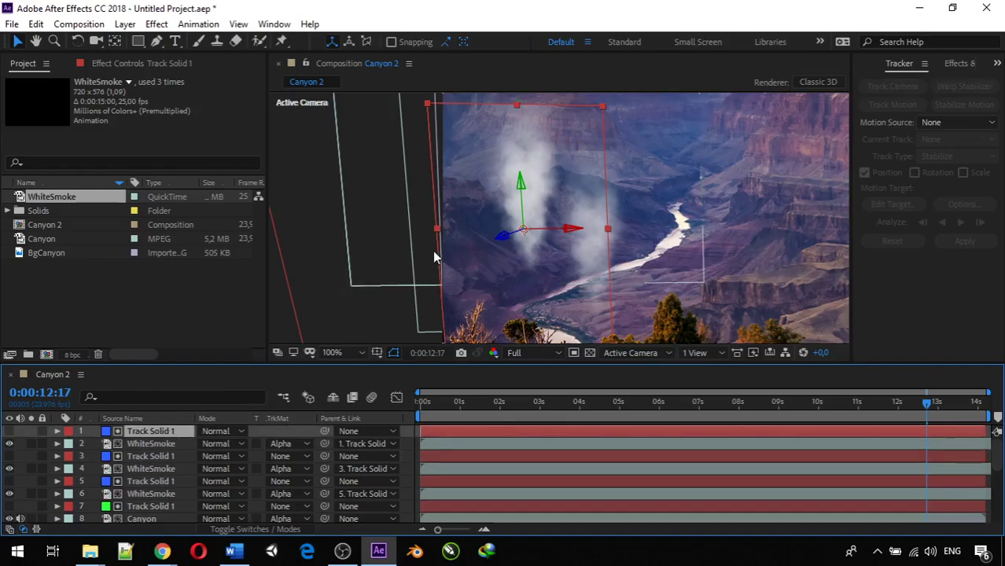
drag(548, 217, 698, 217)
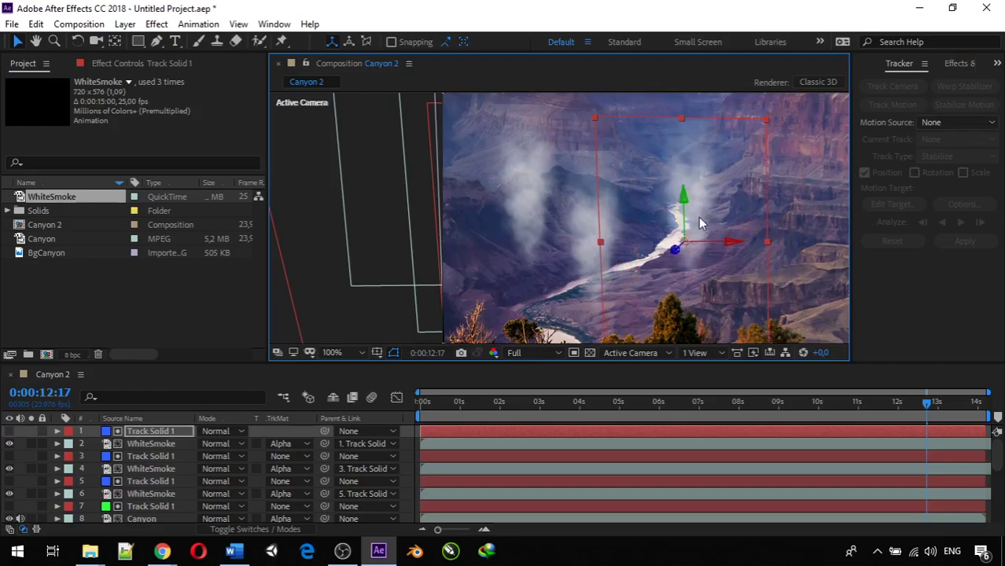
- Preview the Canyon 2 composition from its first frame to check the three smoke plumes
scroll(668, 212, down, 4)
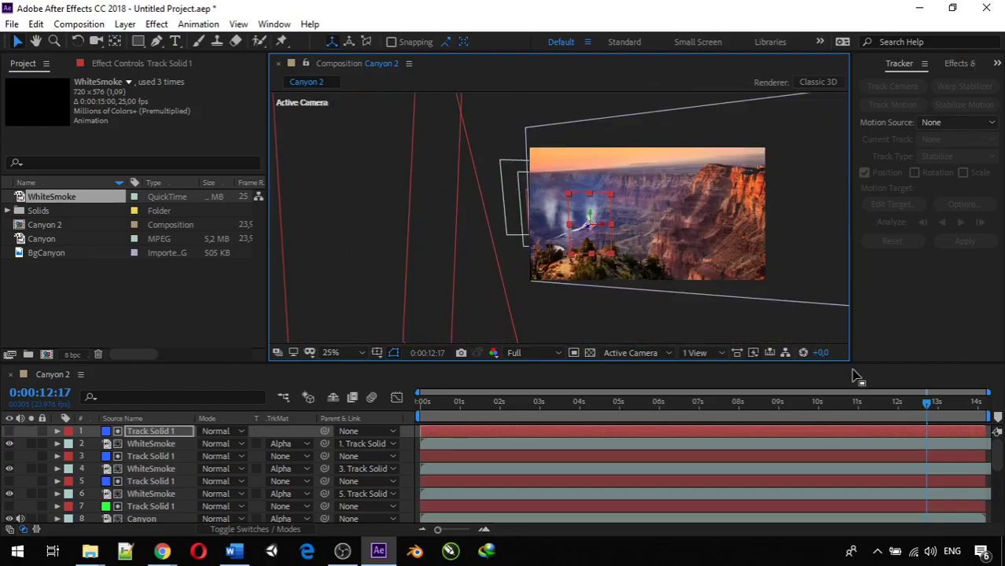
drag(924, 407, 381, 415)
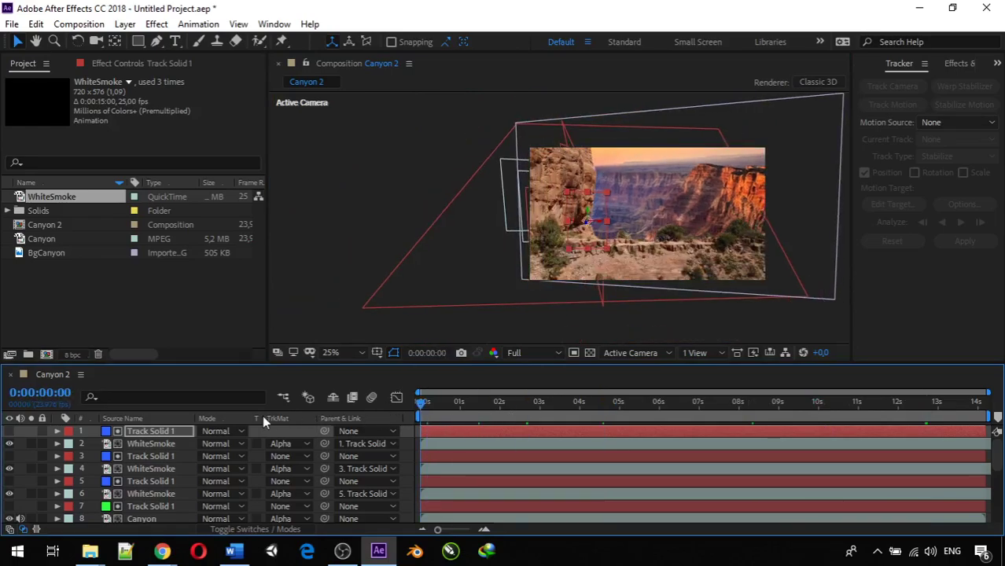
click(334, 352)
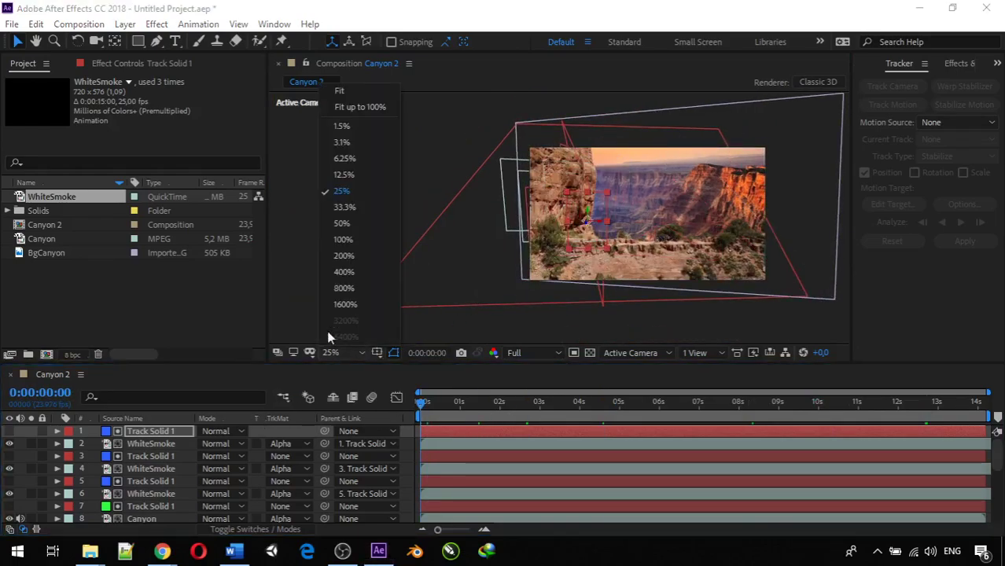
click(347, 88)
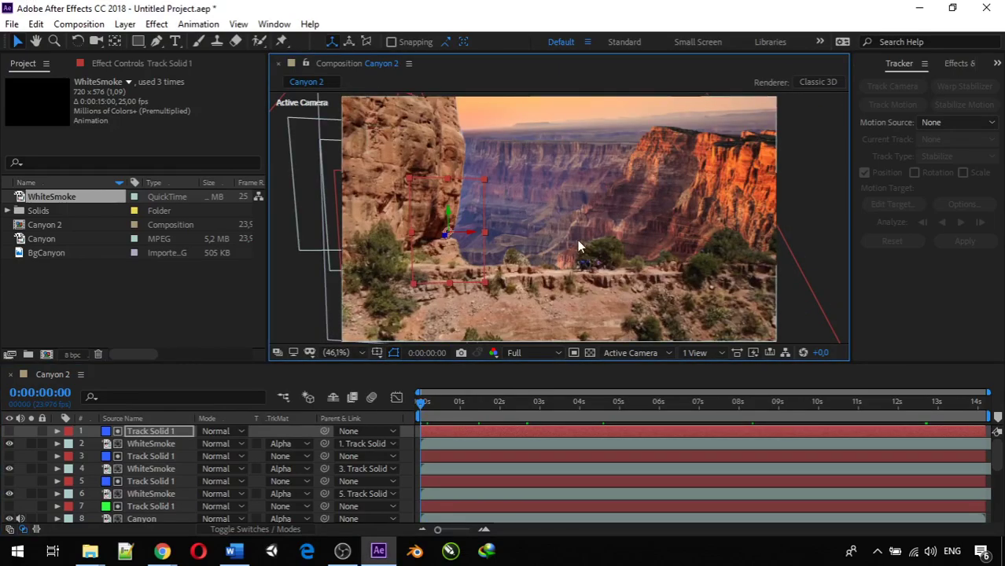
scroll(558, 261, up, 1)
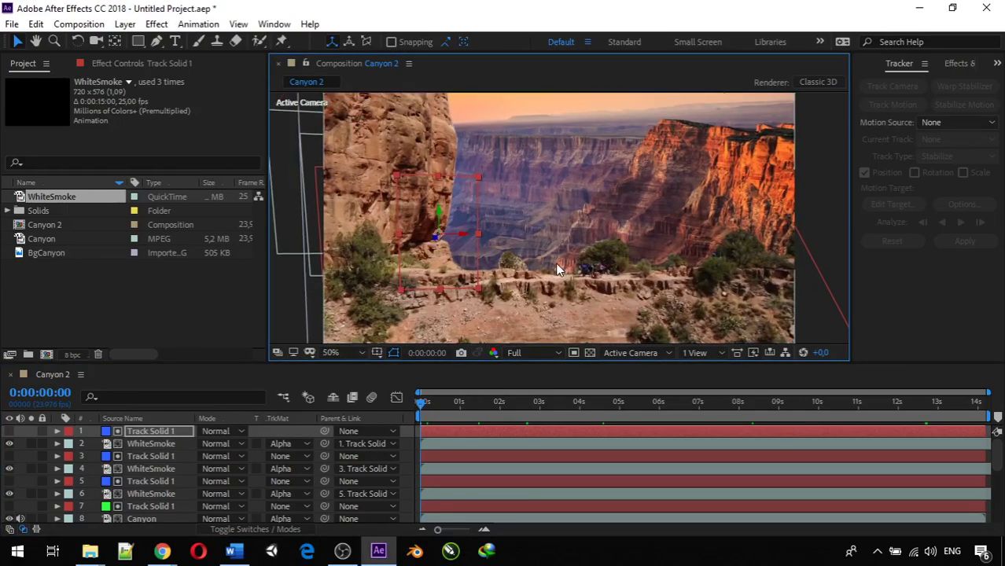
key(space)
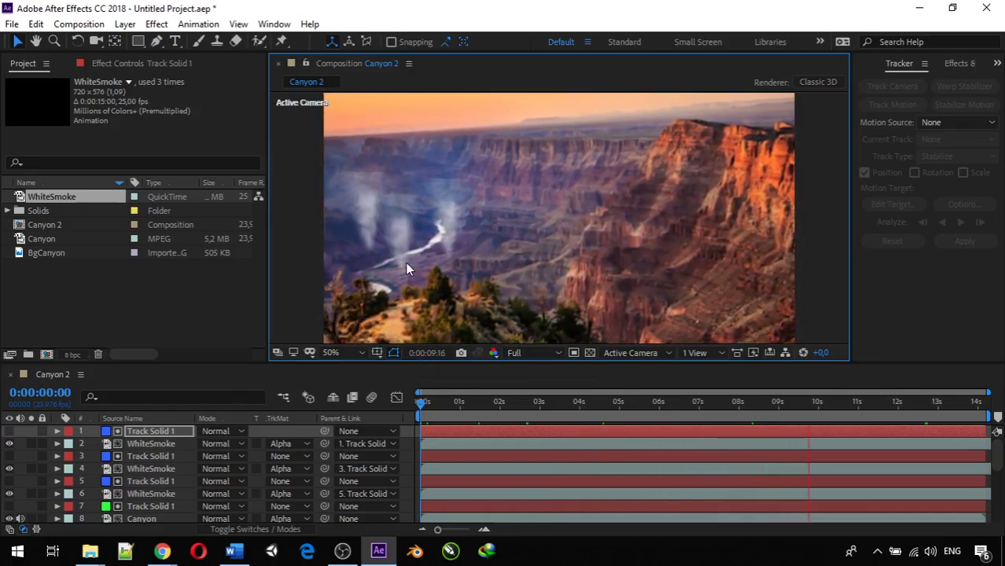
key(space)
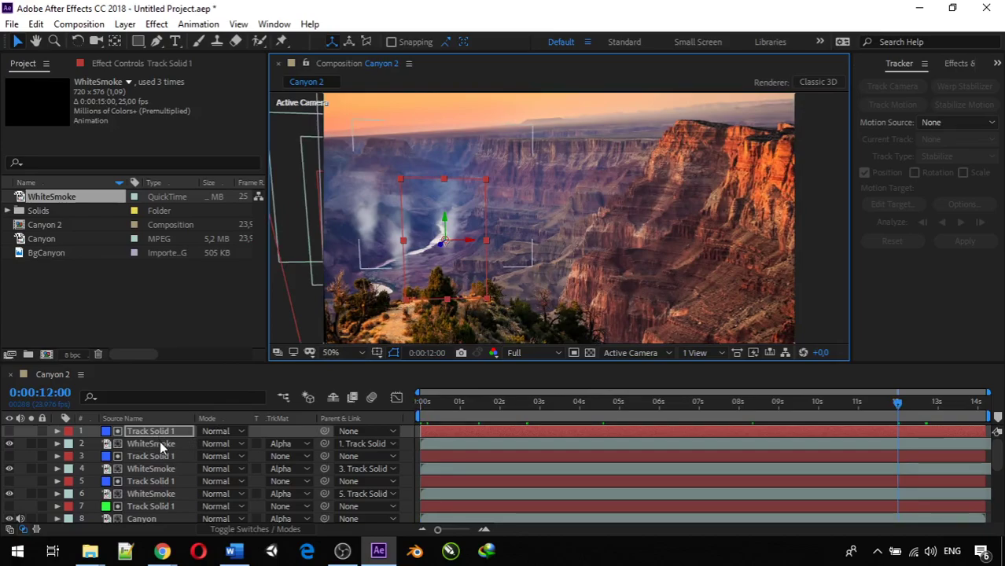
- Move all three Track Solid 1 and WhiteSmoke pairs below the matted Canyon layers, directly above Track Null 1
ctrl+click(159, 441)
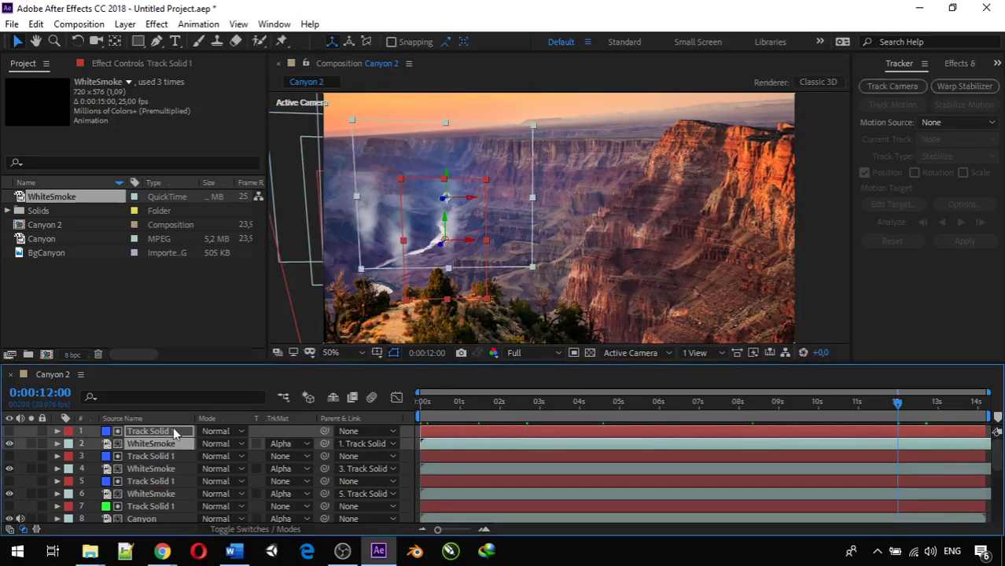
ctrl+click(153, 455)
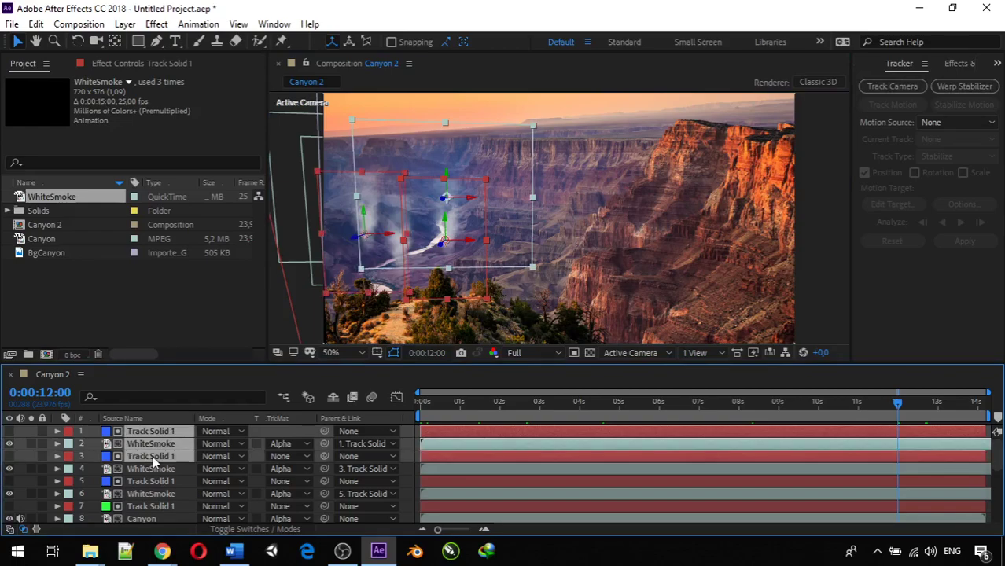
ctrl+click(155, 466)
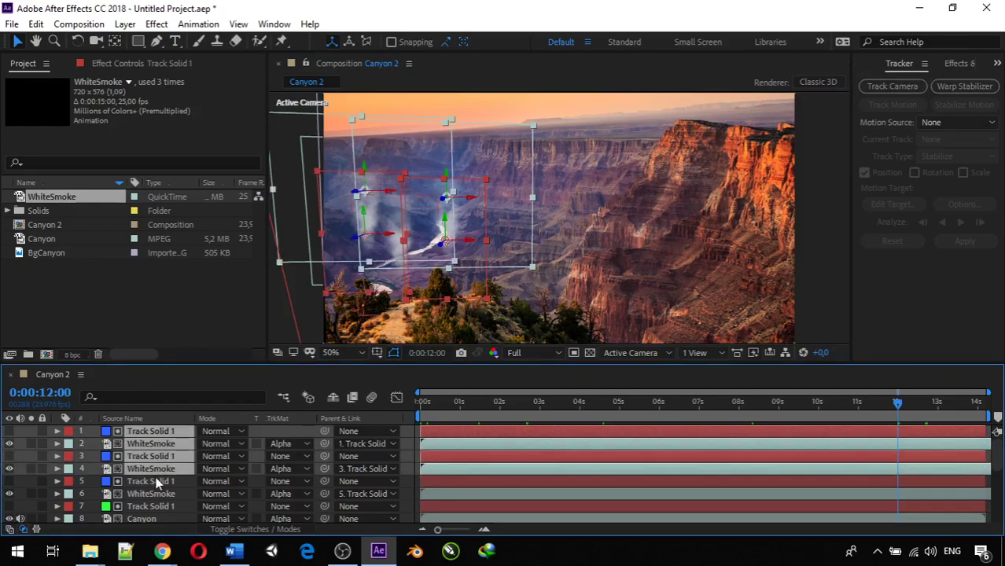
ctrl+click(157, 483)
ctrl+click(167, 491)
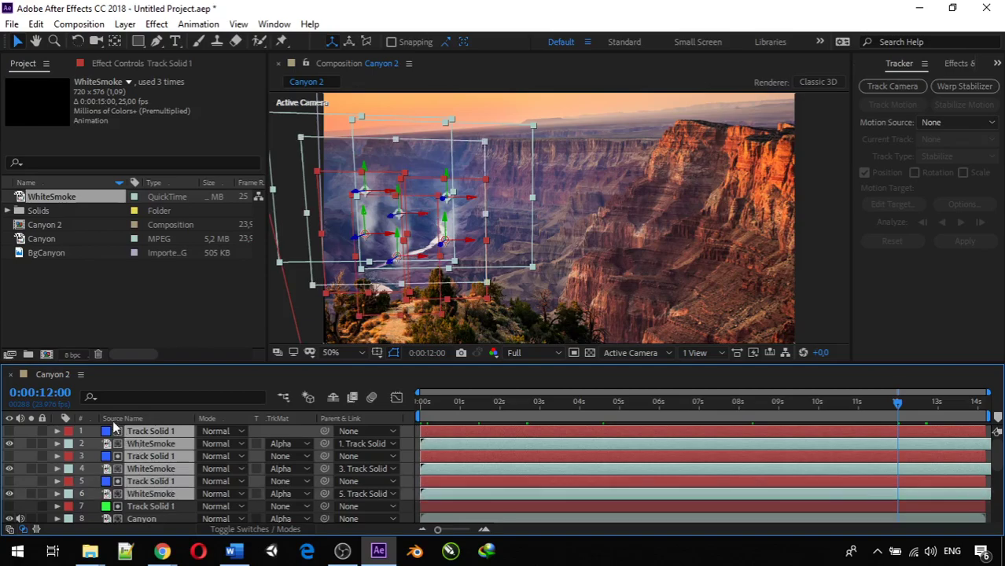
scroll(152, 433, down, 3)
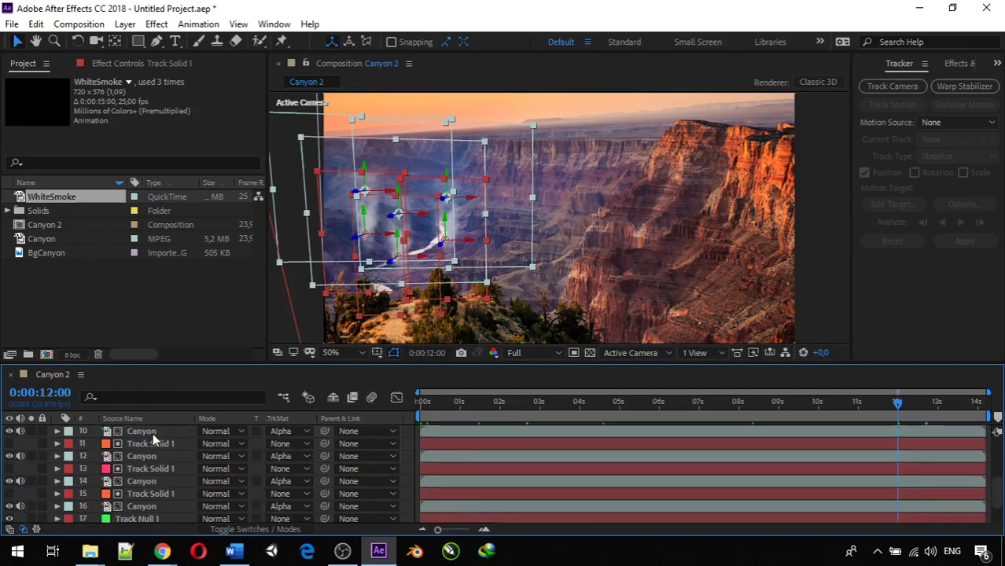
key(comma)
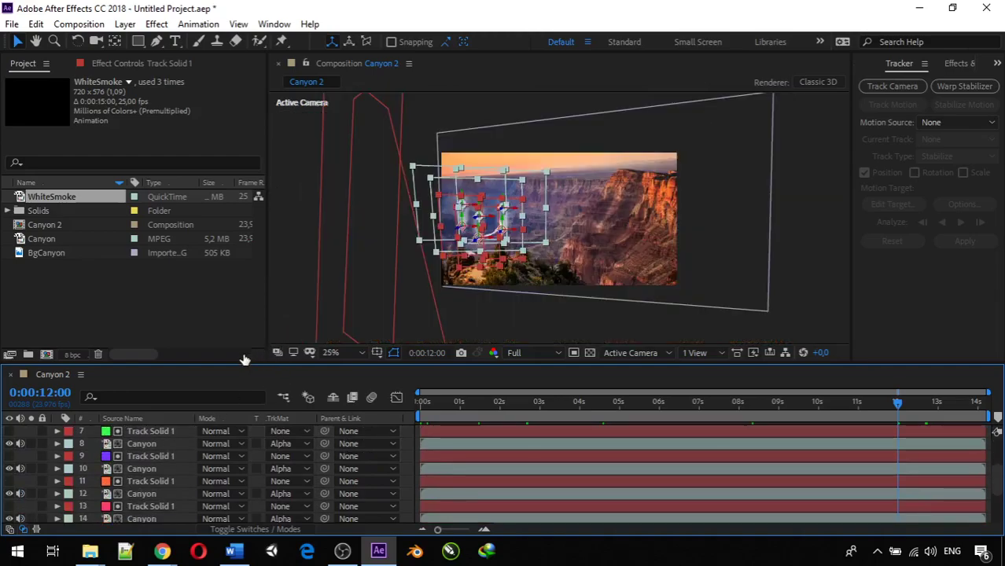
scroll(197, 432, up, 3)
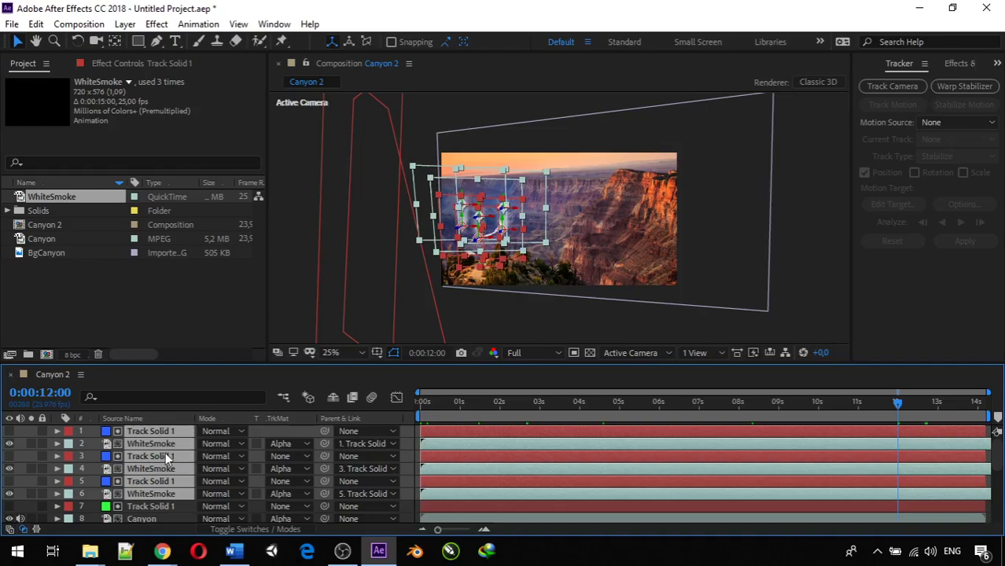
mouse_move(162, 550)
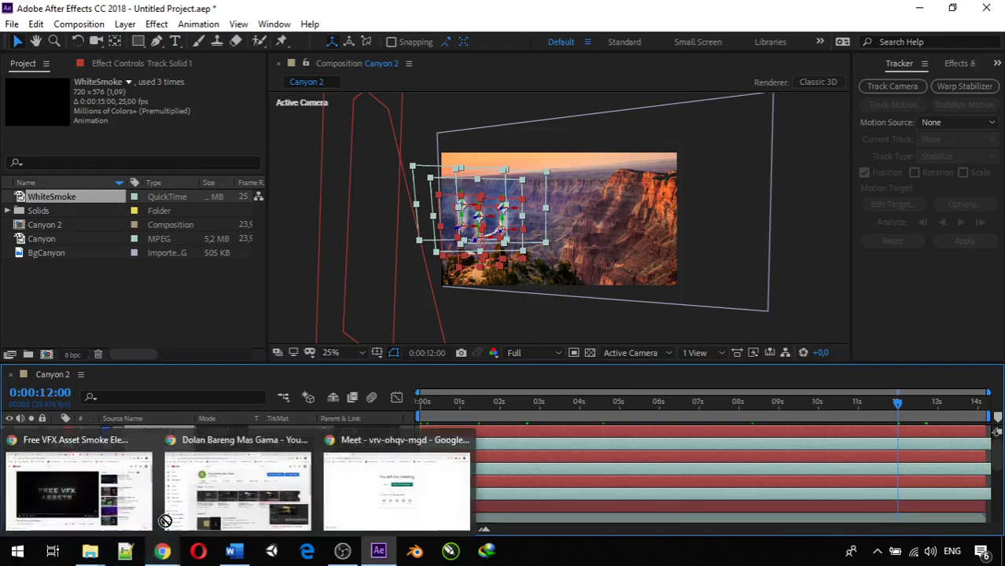
drag(204, 432, 183, 483)
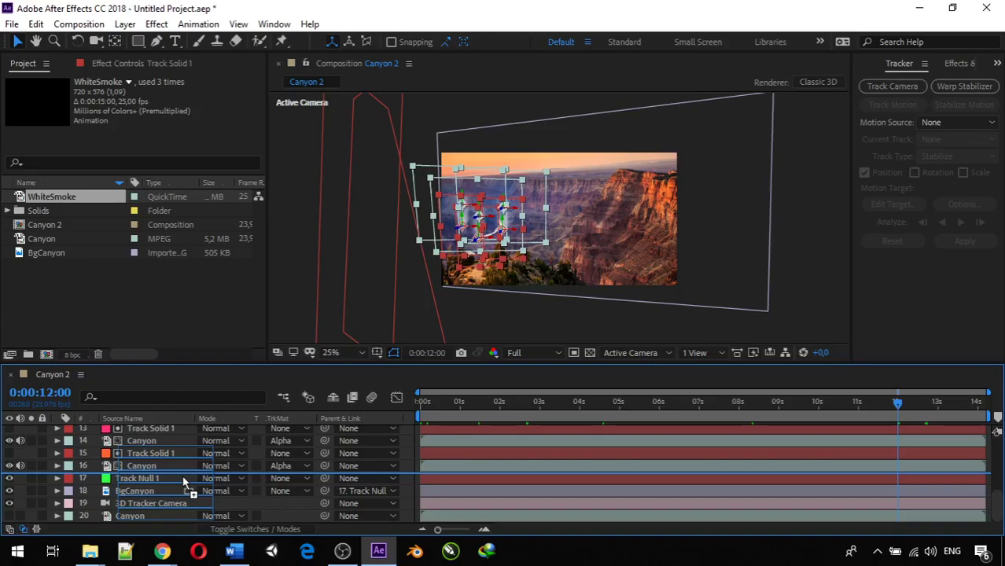
drag(183, 482, 182, 475)
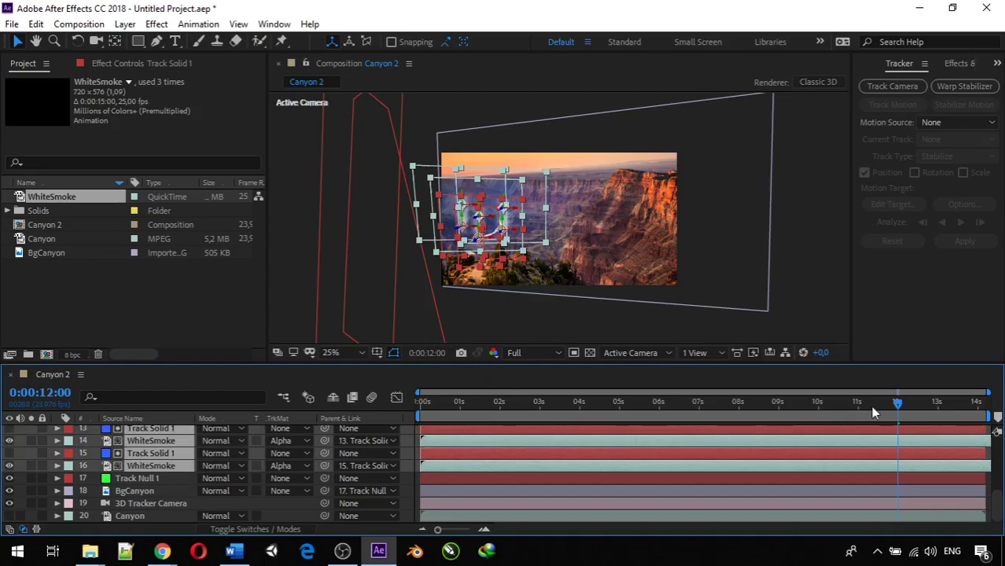
- Preview the composition from the first frame, fitted to the viewer, to check the smoke behind the foreground rocks
drag(892, 403, 375, 430)
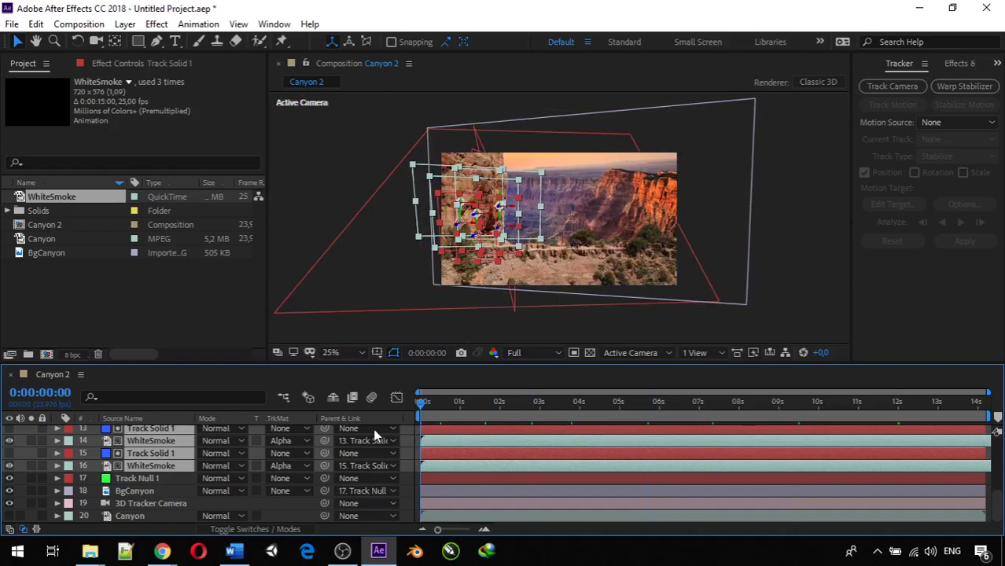
click(413, 326)
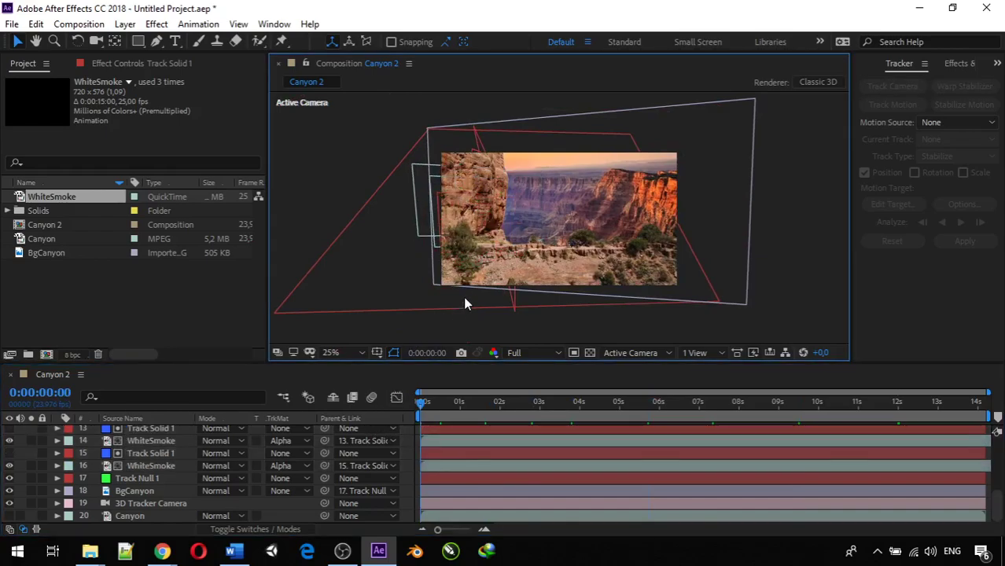
key(space)
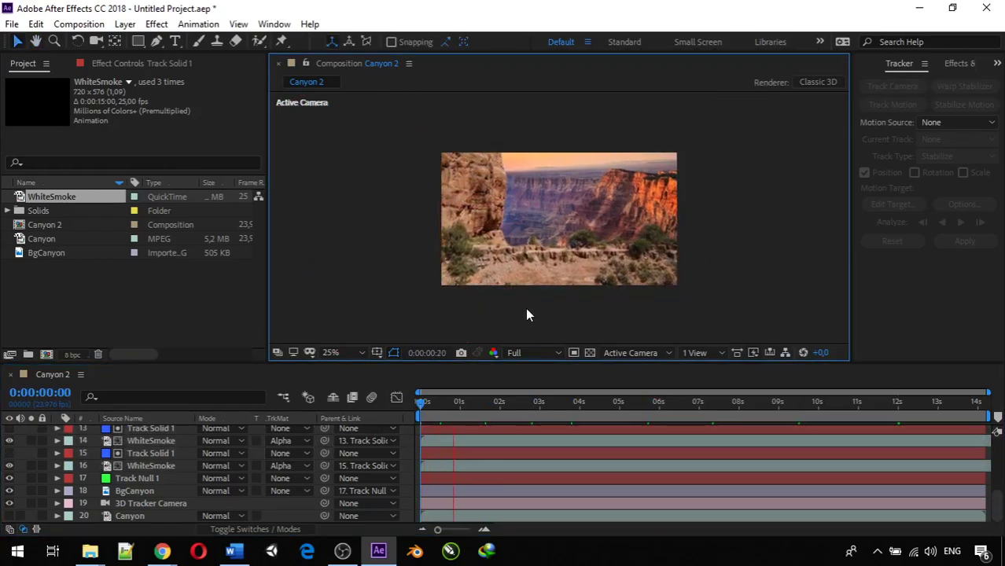
click(354, 353)
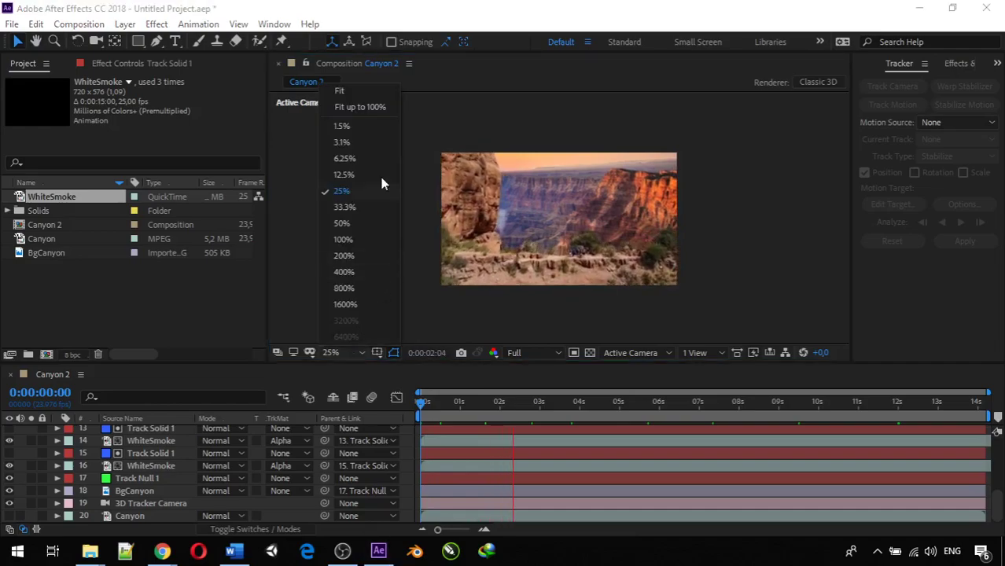
click(356, 98)
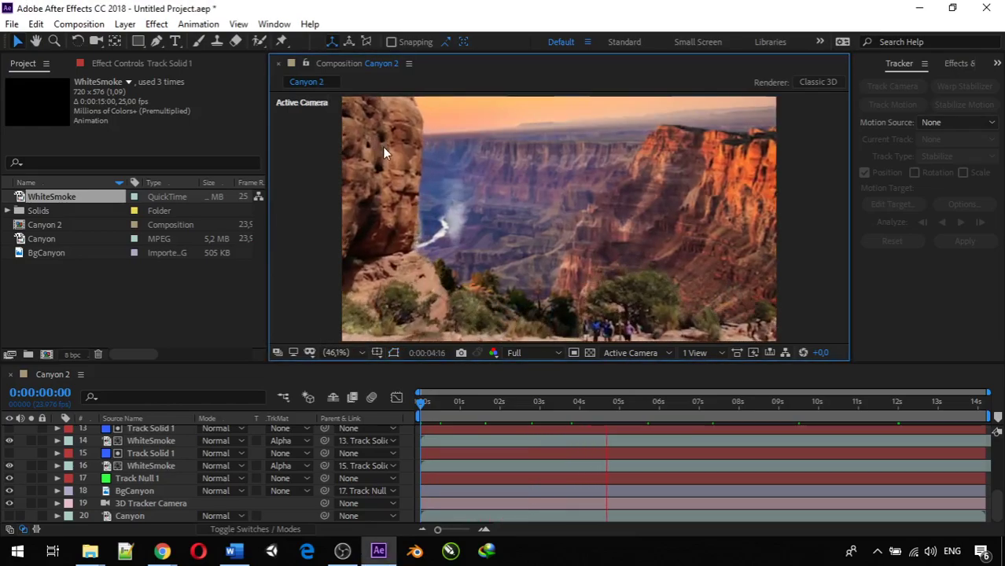